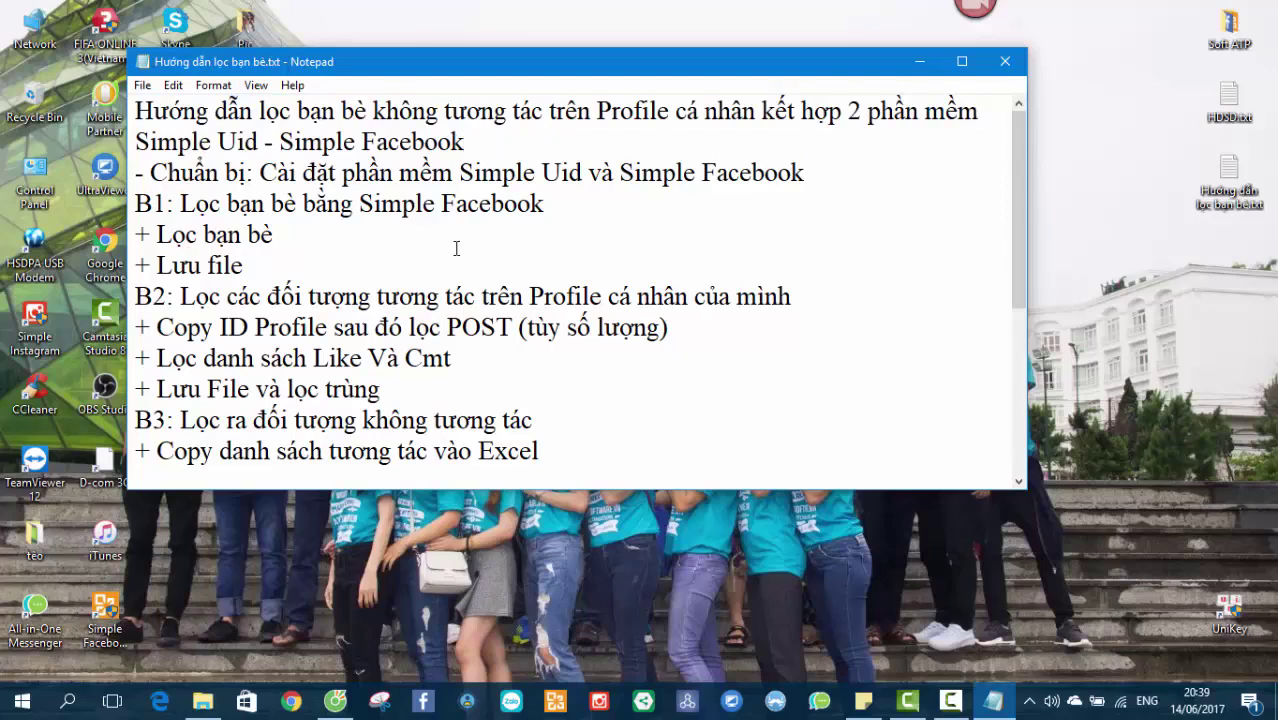
- Review the preparation and B1 instructions in the open notes file, shifting its window aside to uncover the desktop shortcuts
drag(232, 172, 652, 172)
click(655, 175)
drag(816, 175, 136, 172)
click(344, 234)
click(298, 178)
drag(520, 76, 714, 76)
click(484, 240)
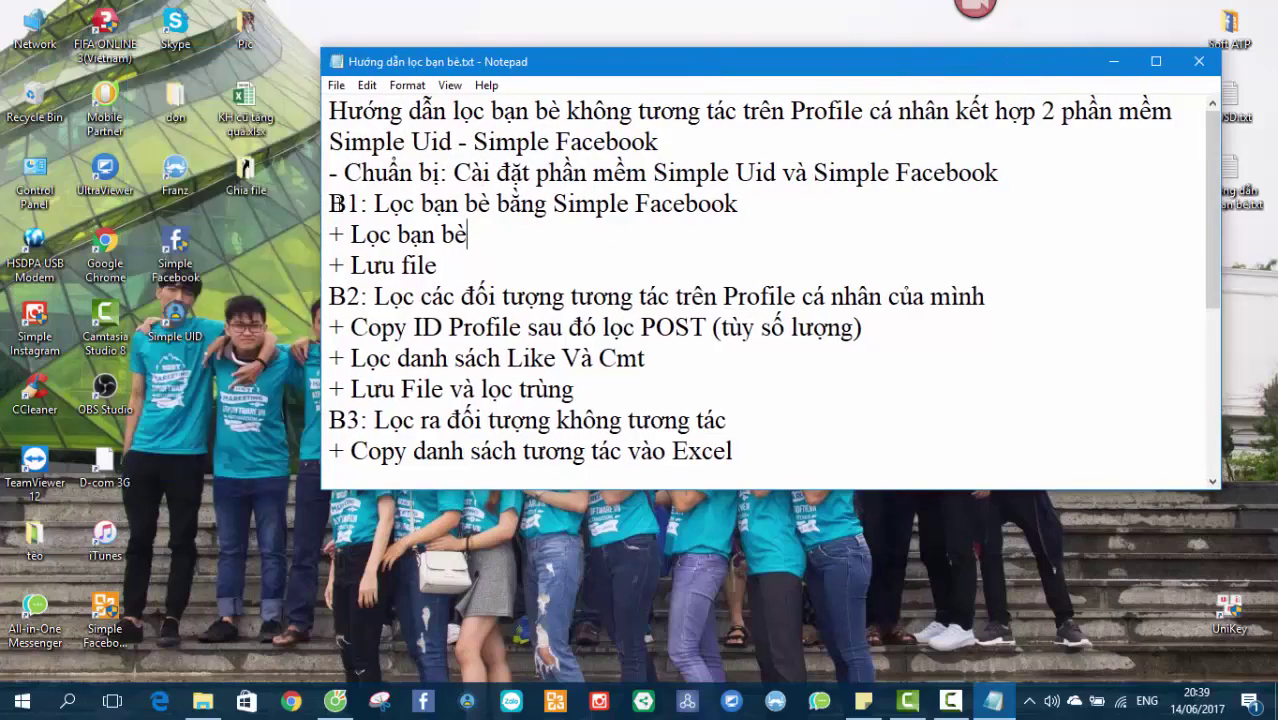
drag(329, 204, 440, 266)
click(548, 243)
drag(508, 205, 742, 210)
click(577, 242)
drag(321, 260, 440, 261)
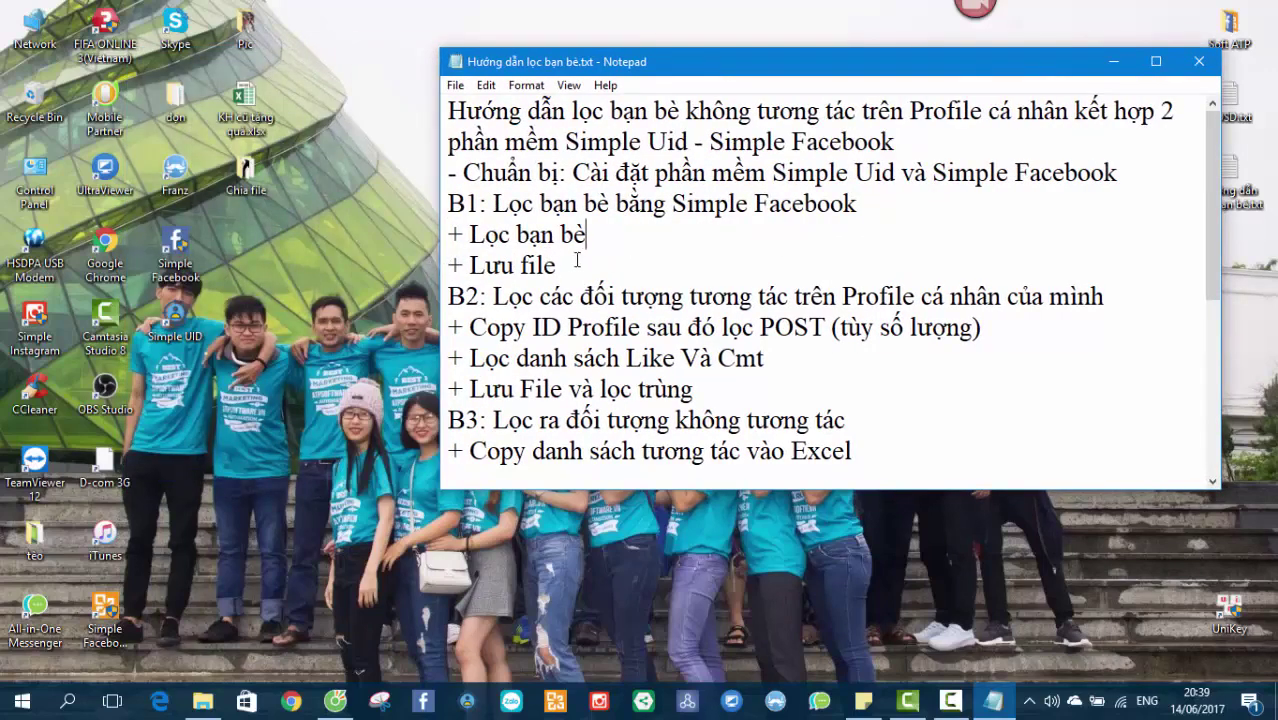
right_click(368, 215)
click(398, 271)
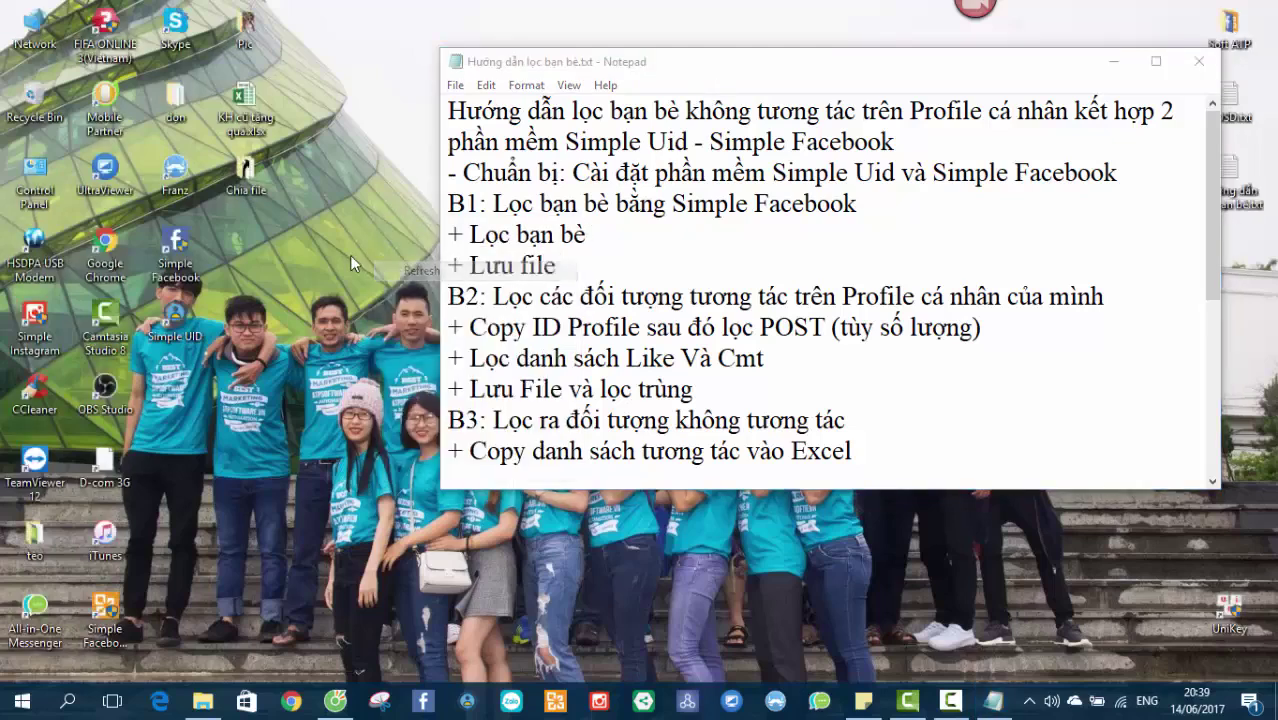
right_click(349, 255)
click(372, 310)
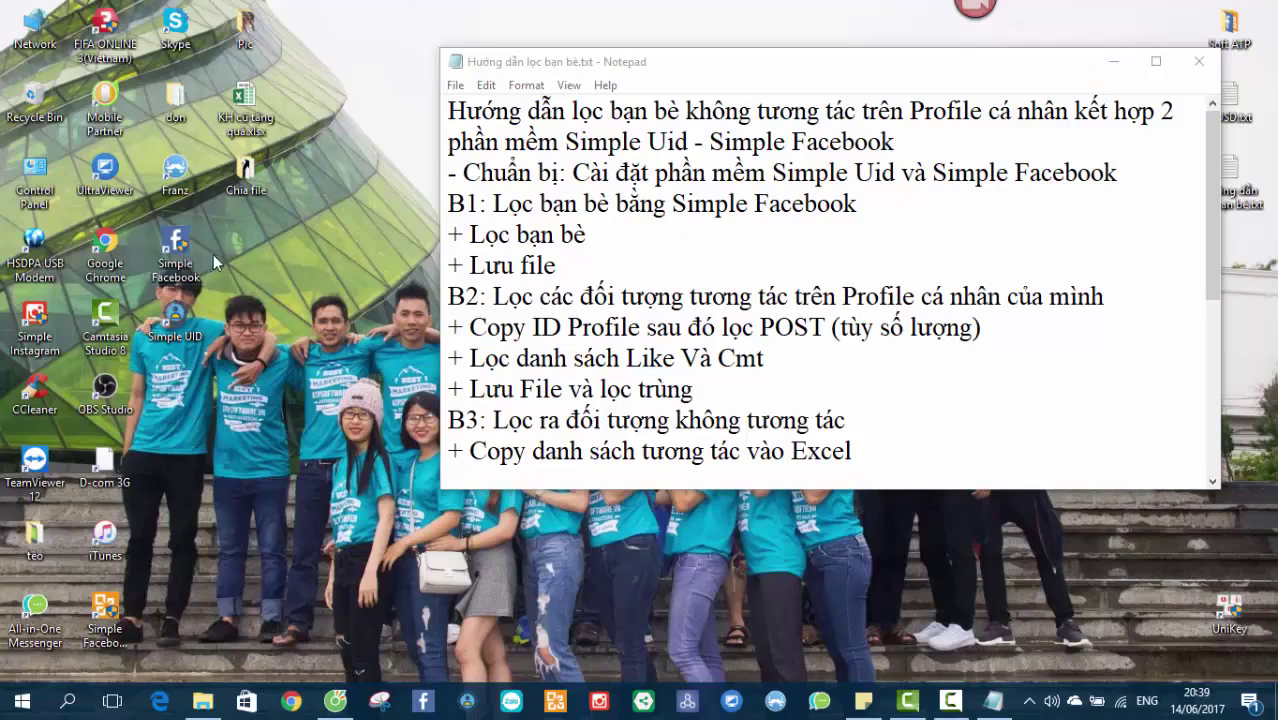
- Launch Simple Facebook, place its login window beside the notes and open the last saved account in the list
double_click(118, 603)
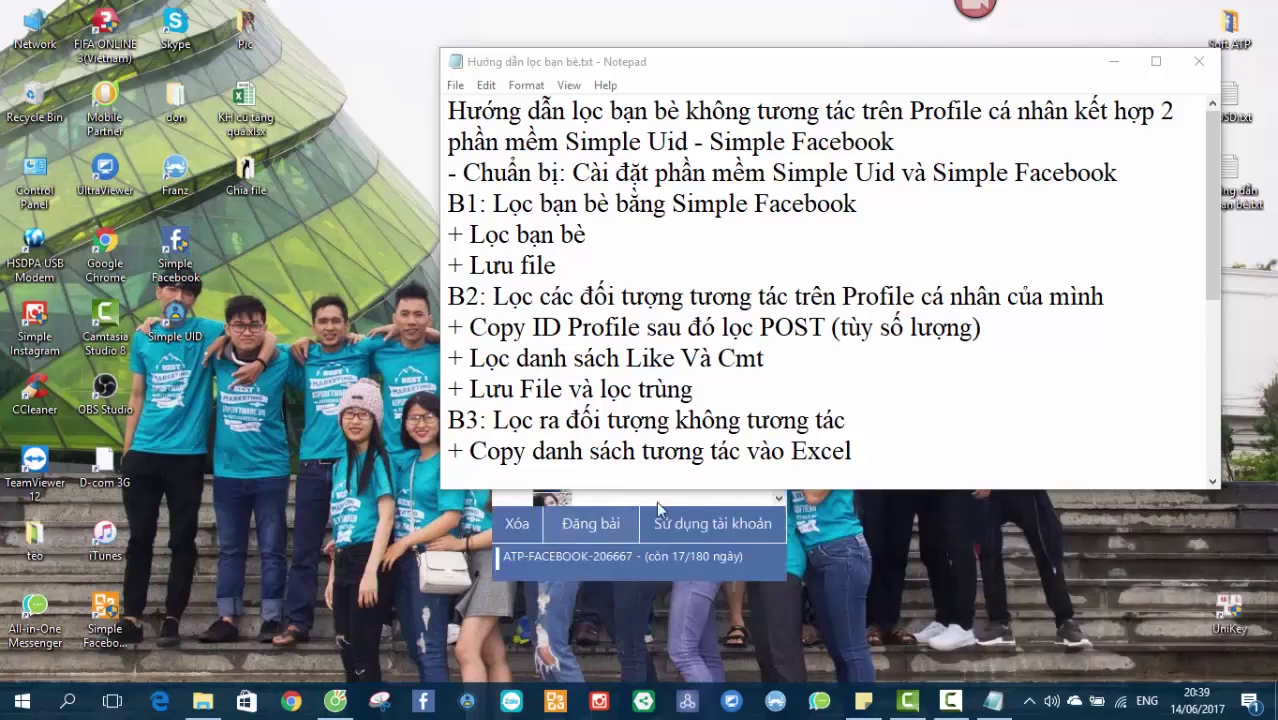
drag(641, 68, 937, 73)
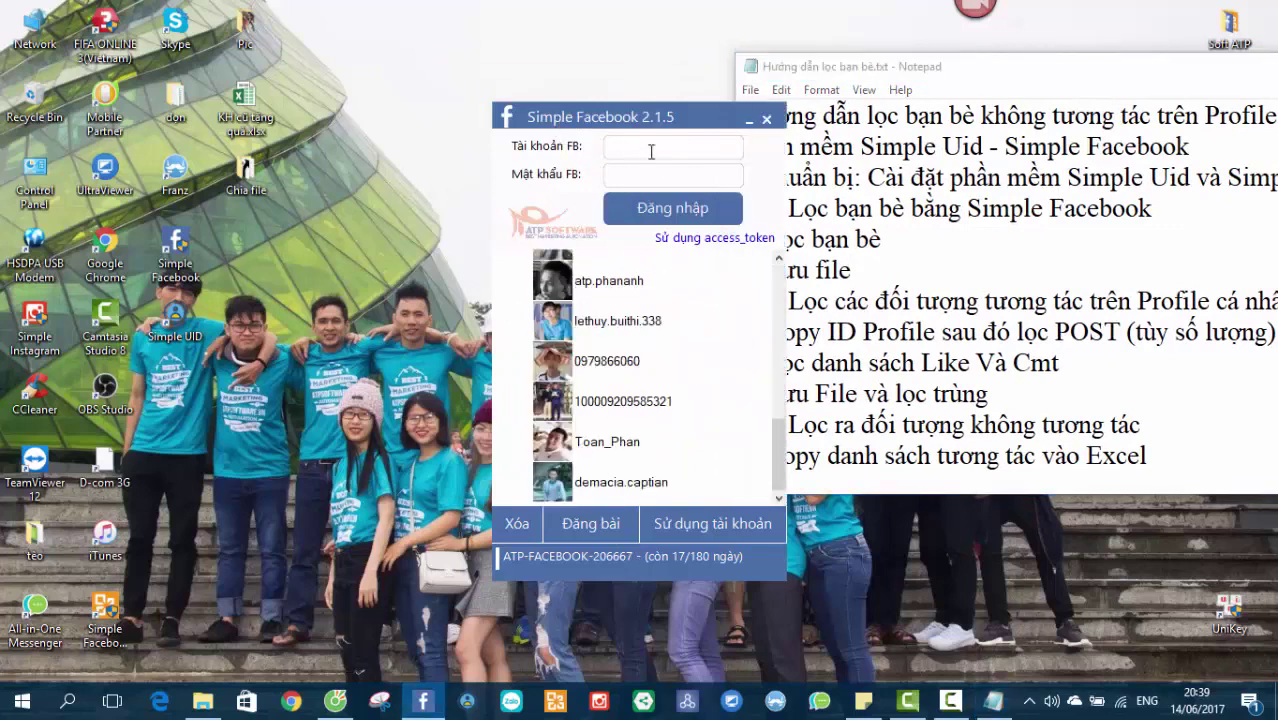
drag(660, 134, 374, 106)
click(335, 455)
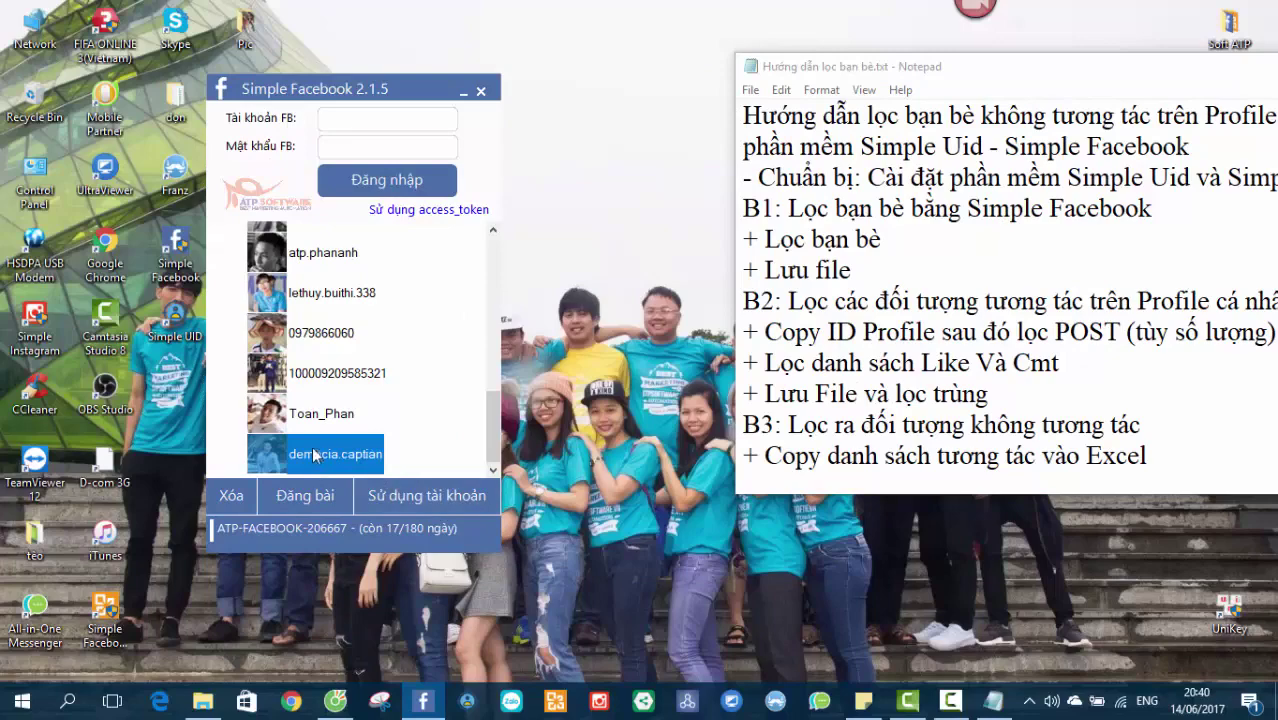
- Switch to the Cốc Cốc browser, check the personal Facebook profile's friend count and notifications, and minimise the browser
click(349, 711)
click(232, 11)
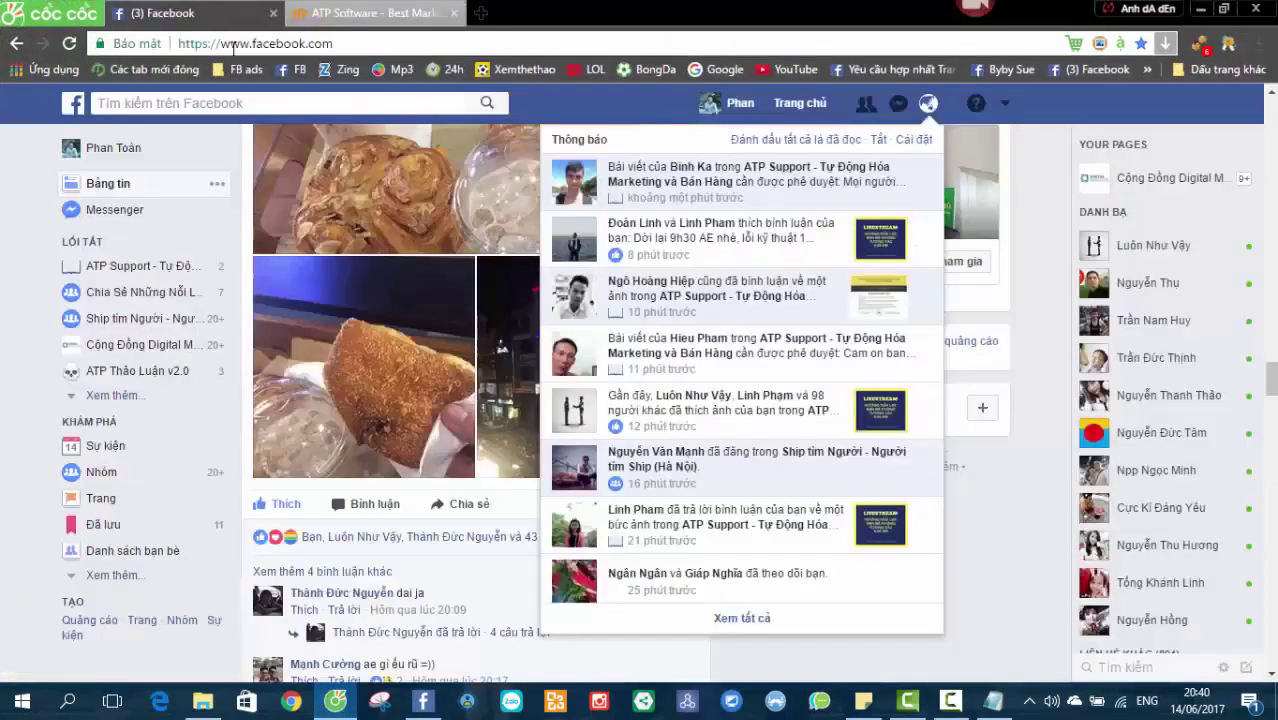
click(738, 106)
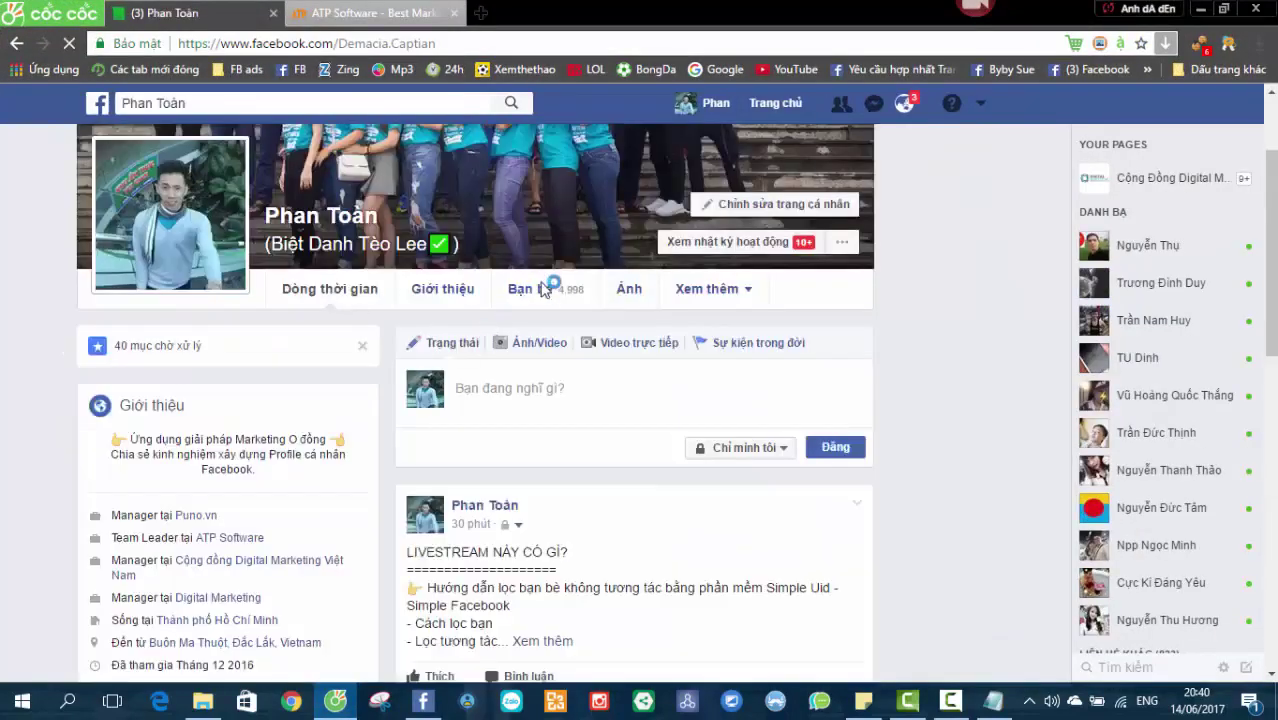
click(910, 104)
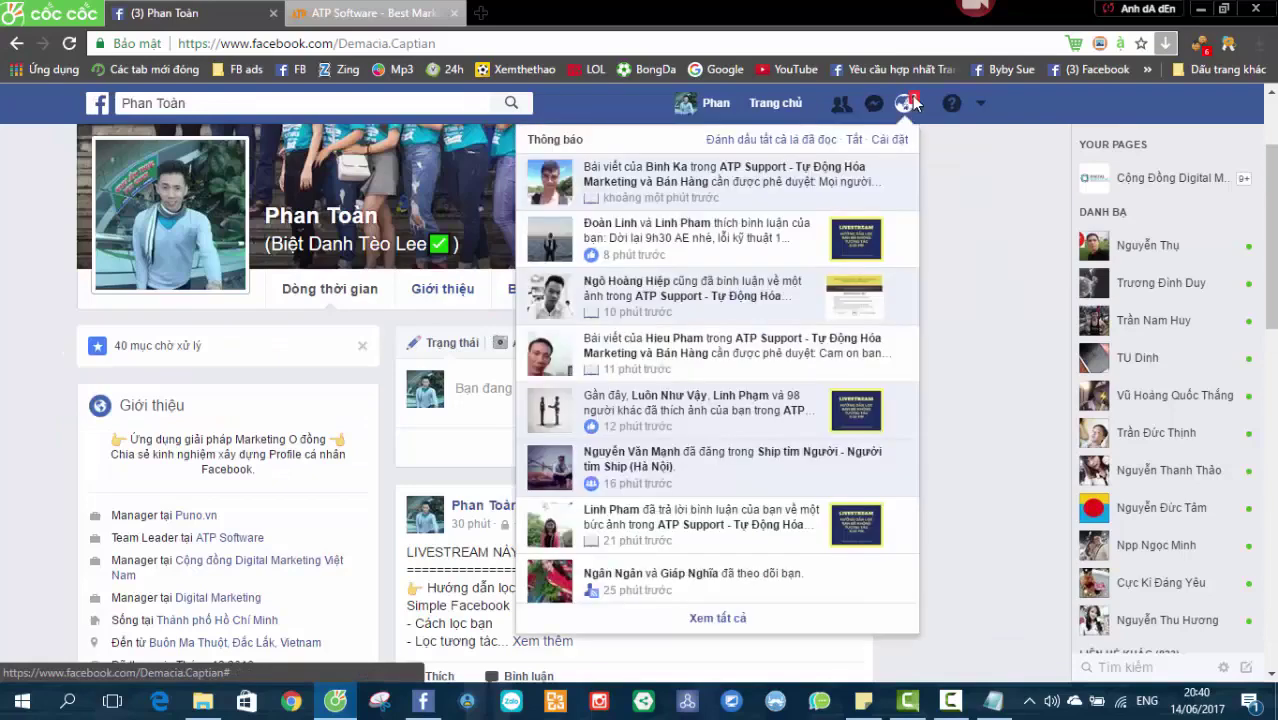
click(912, 104)
click(903, 104)
click(903, 104)
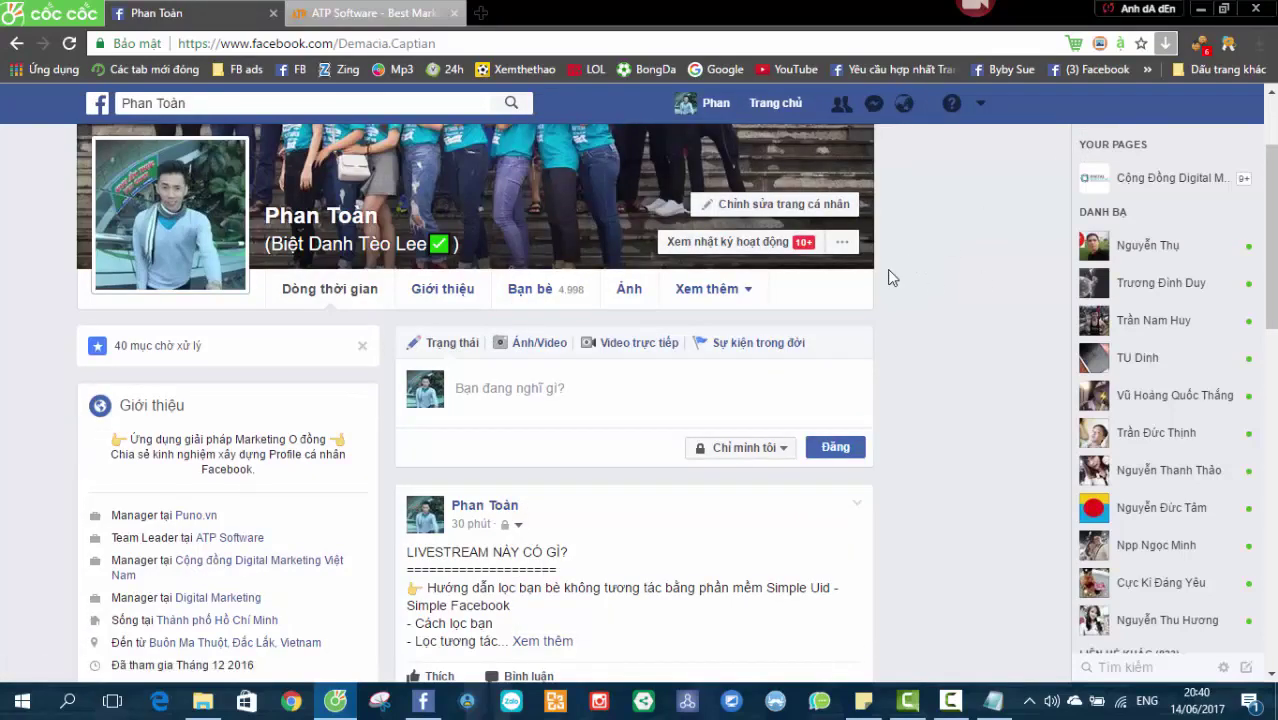
scroll(887, 269, up, 2)
click(1201, 10)
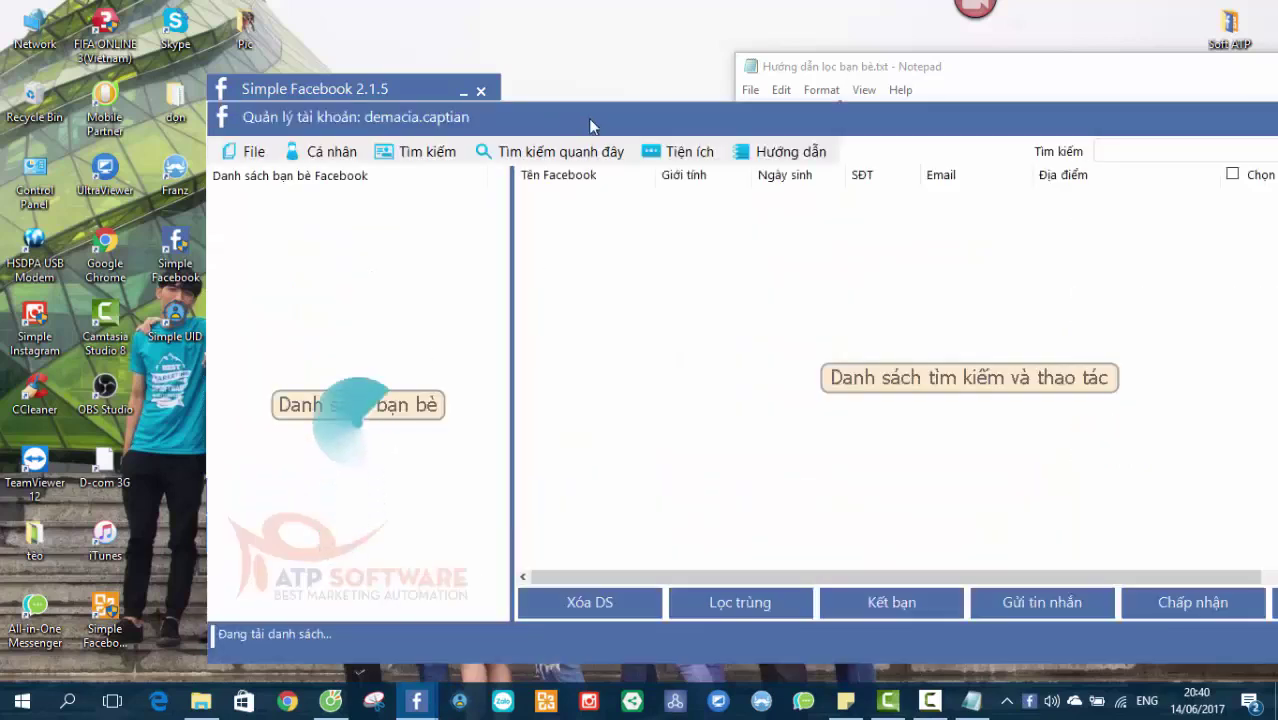
- Maximise the Simple Facebook account manager and look through the loaded friends list and its scan status
double_click(590, 123)
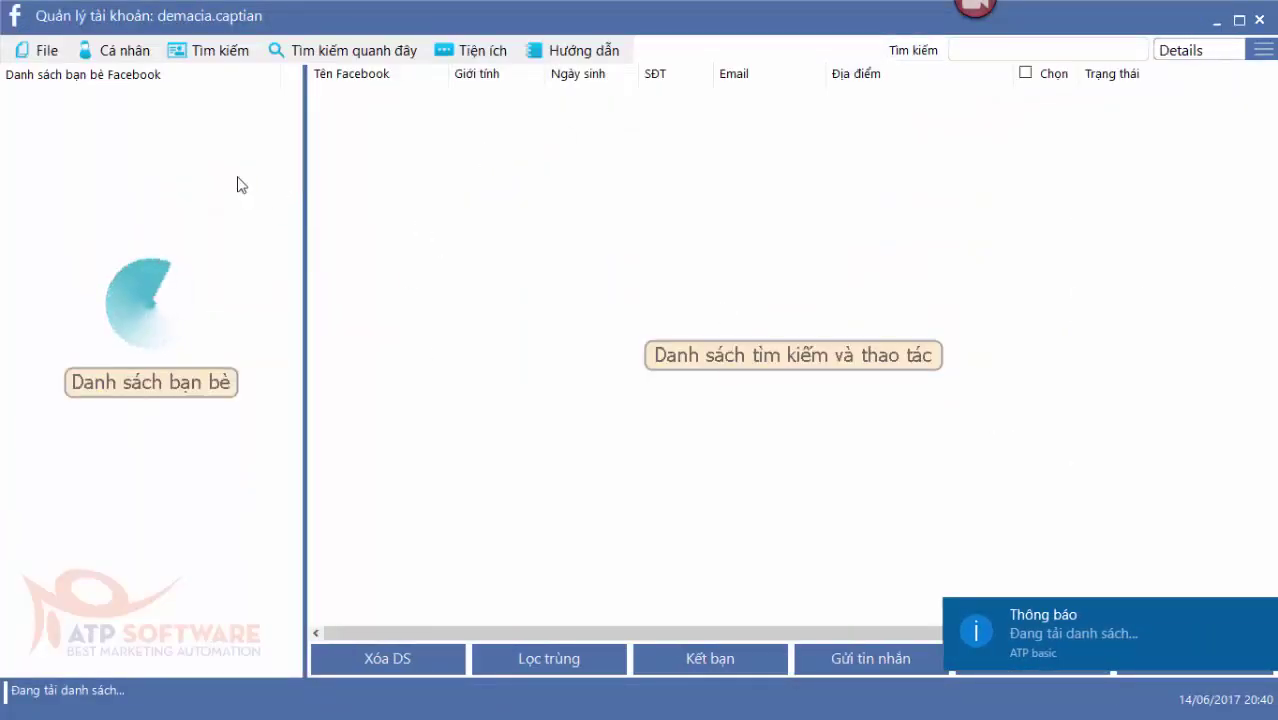
click(295, 622)
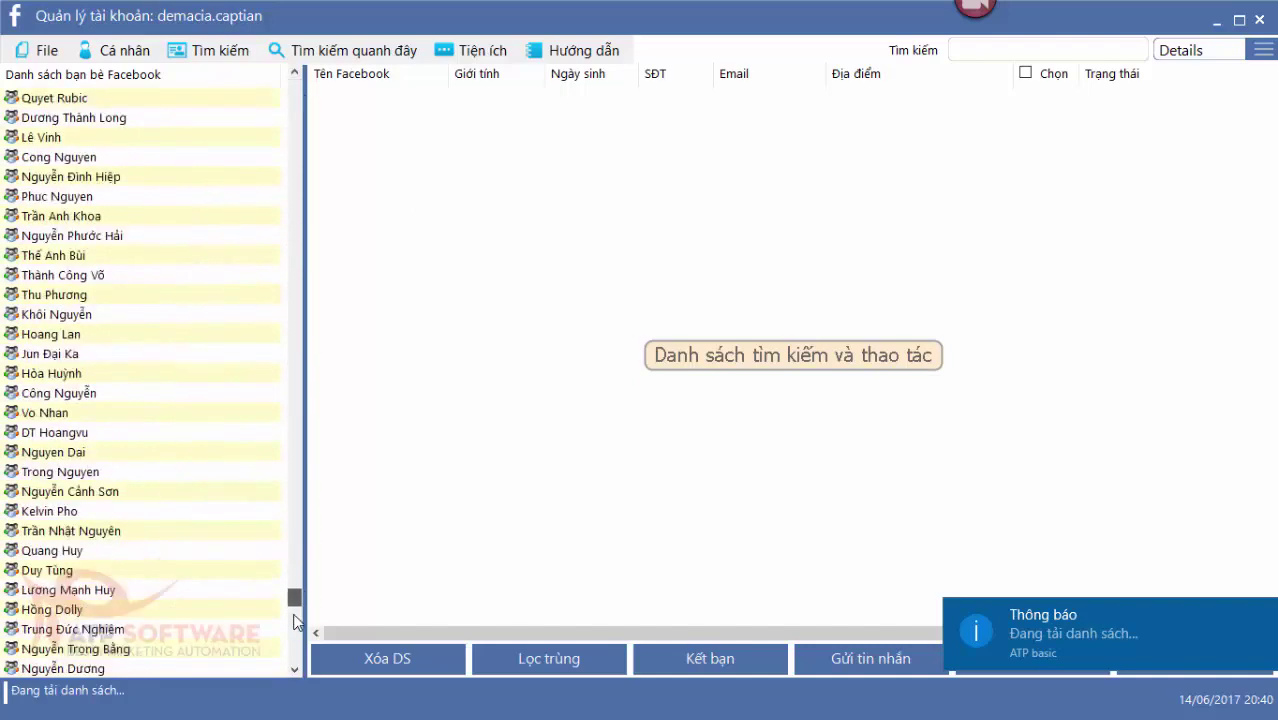
drag(294, 598, 295, 84)
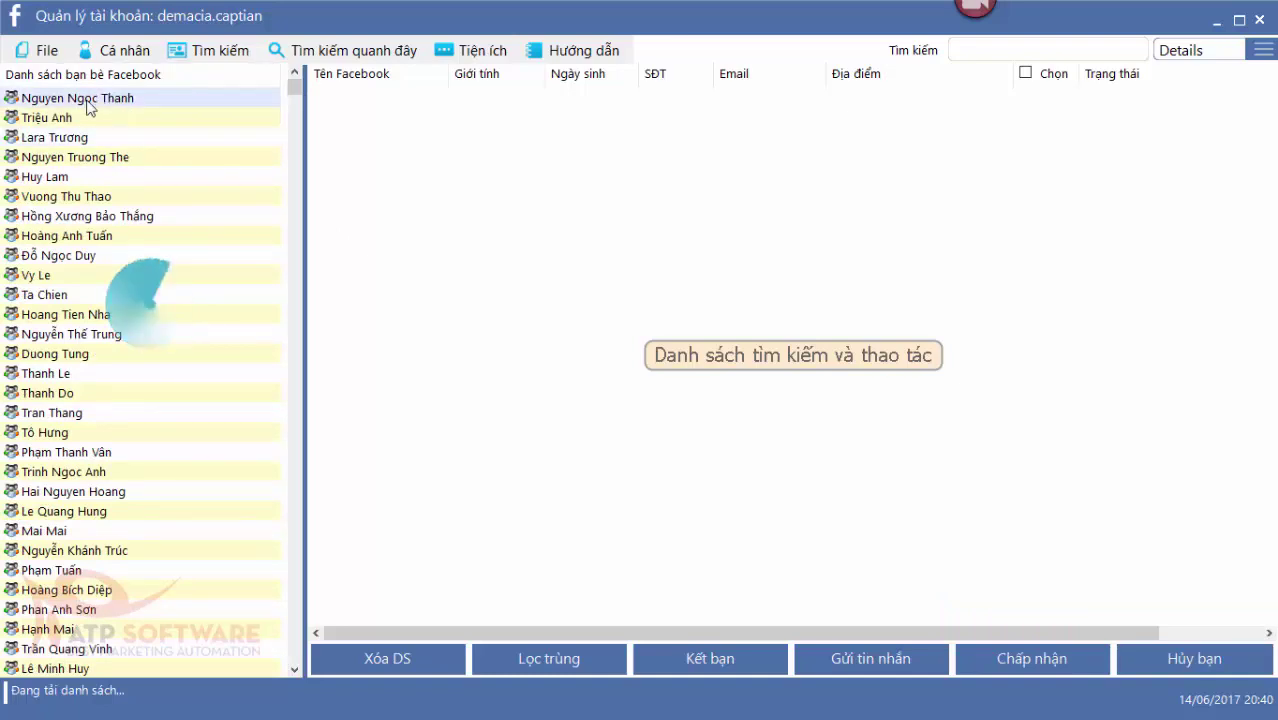
mouse_move(294, 100)
mouse_down()
mouse_move(292, 648)
mouse_move(320, 137)
mouse_move(277, 97)
mouse_up()
click(277, 97)
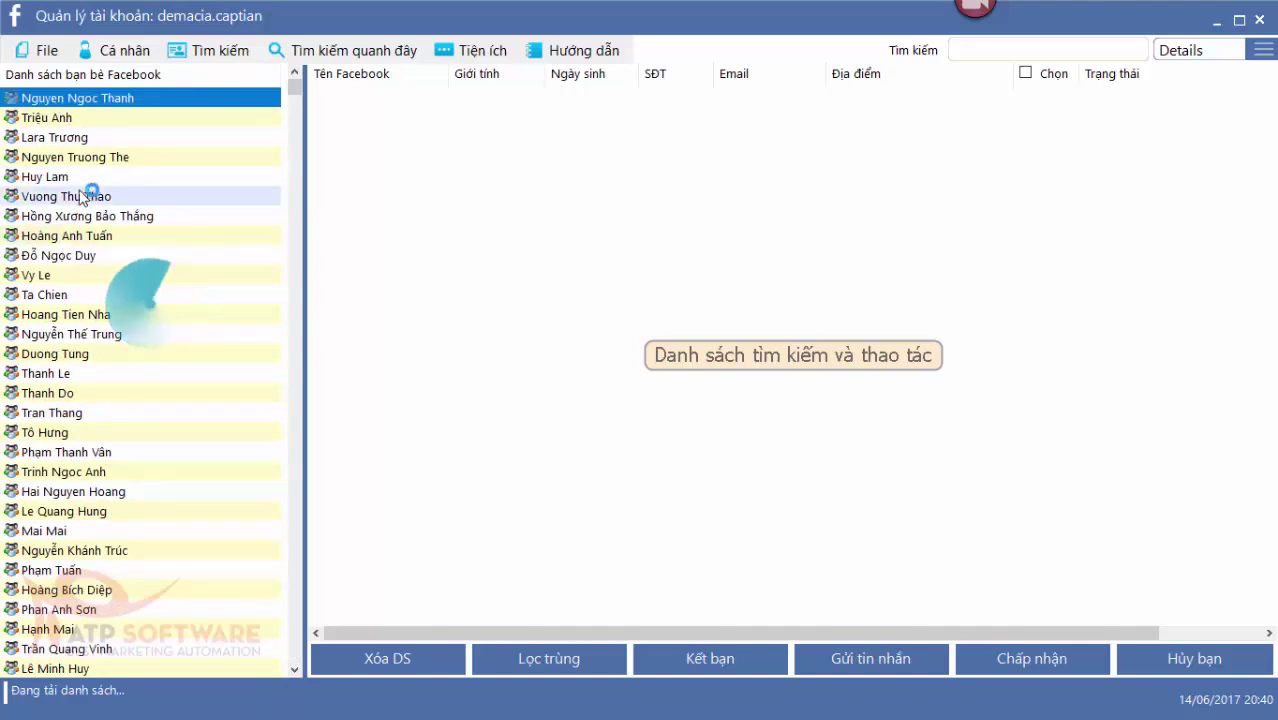
click(80, 196)
click(88, 158)
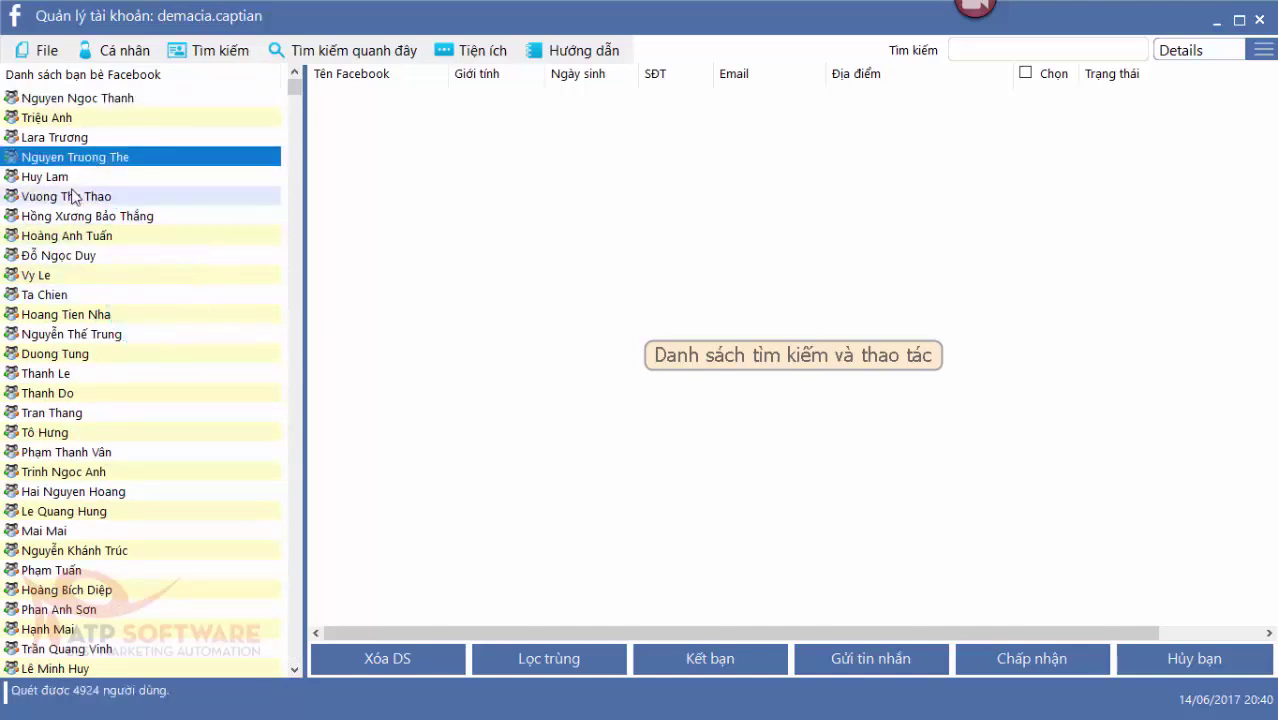
click(74, 194)
click(105, 177)
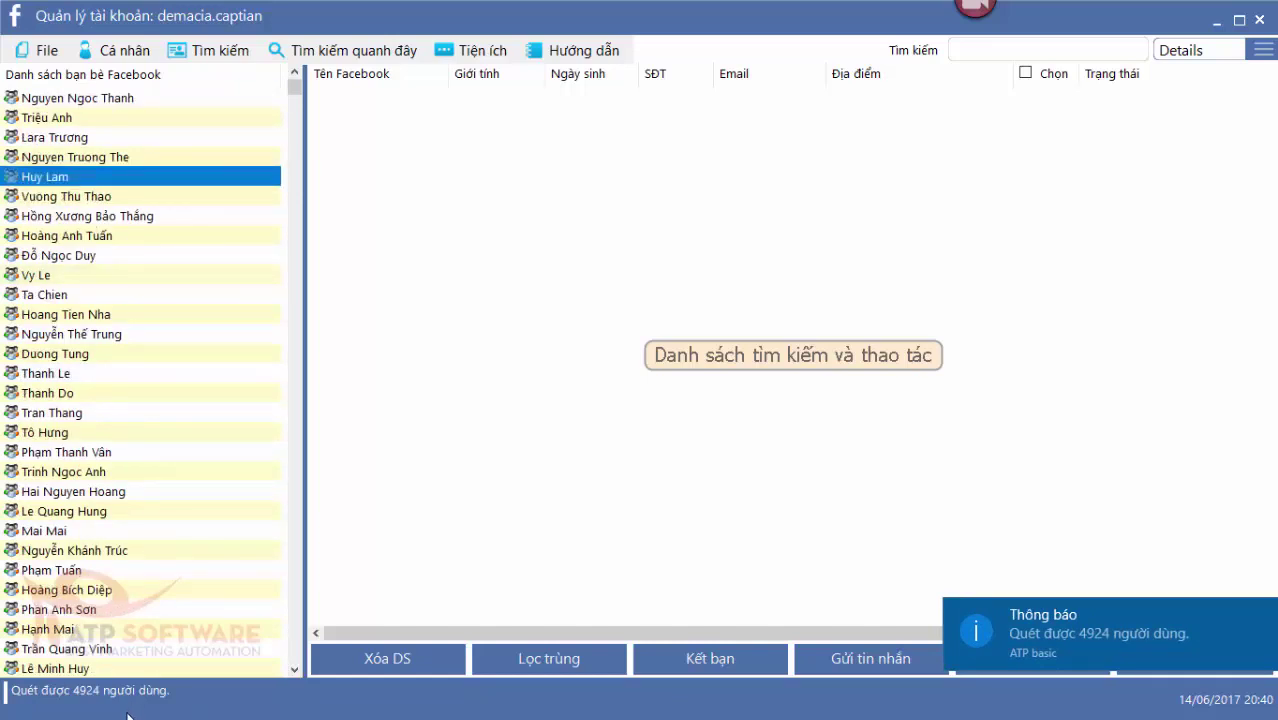
click(105, 393)
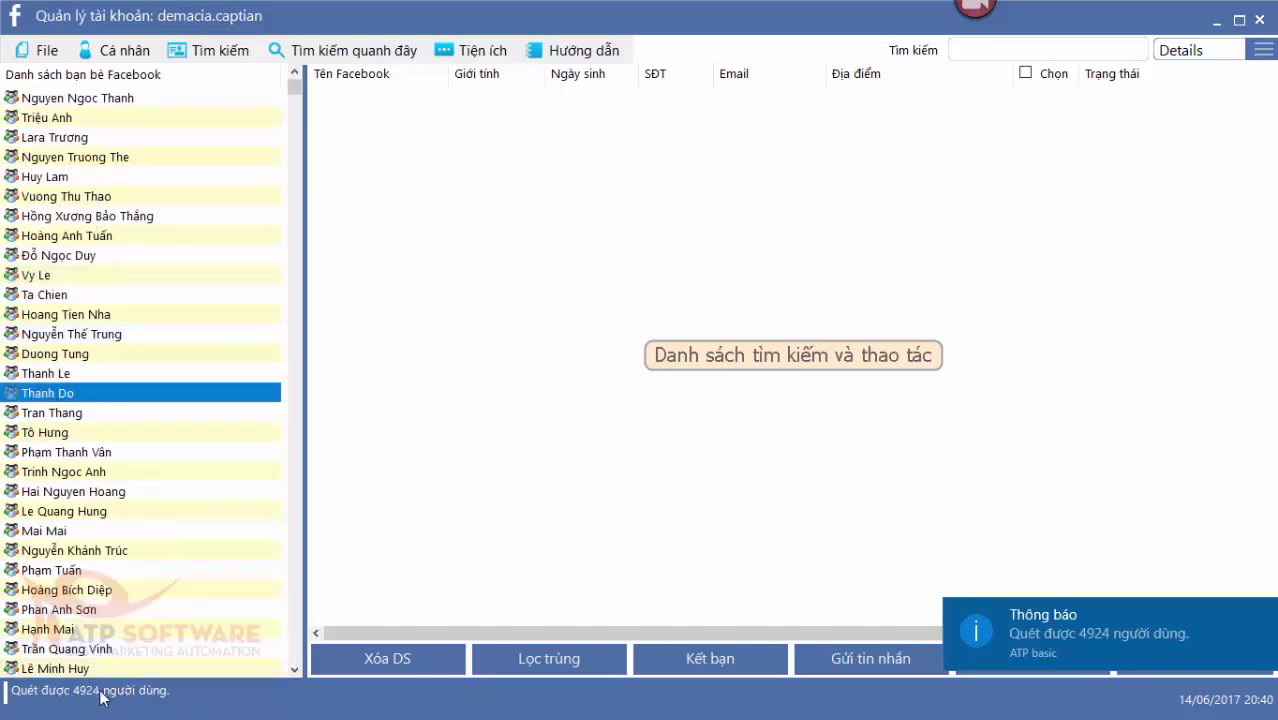
click(78, 294)
- Transfer the loaded Facebook friends to the search list with "Chuyển sang danh sách tìm kiếm"
click(74, 98)
right_click(74, 98)
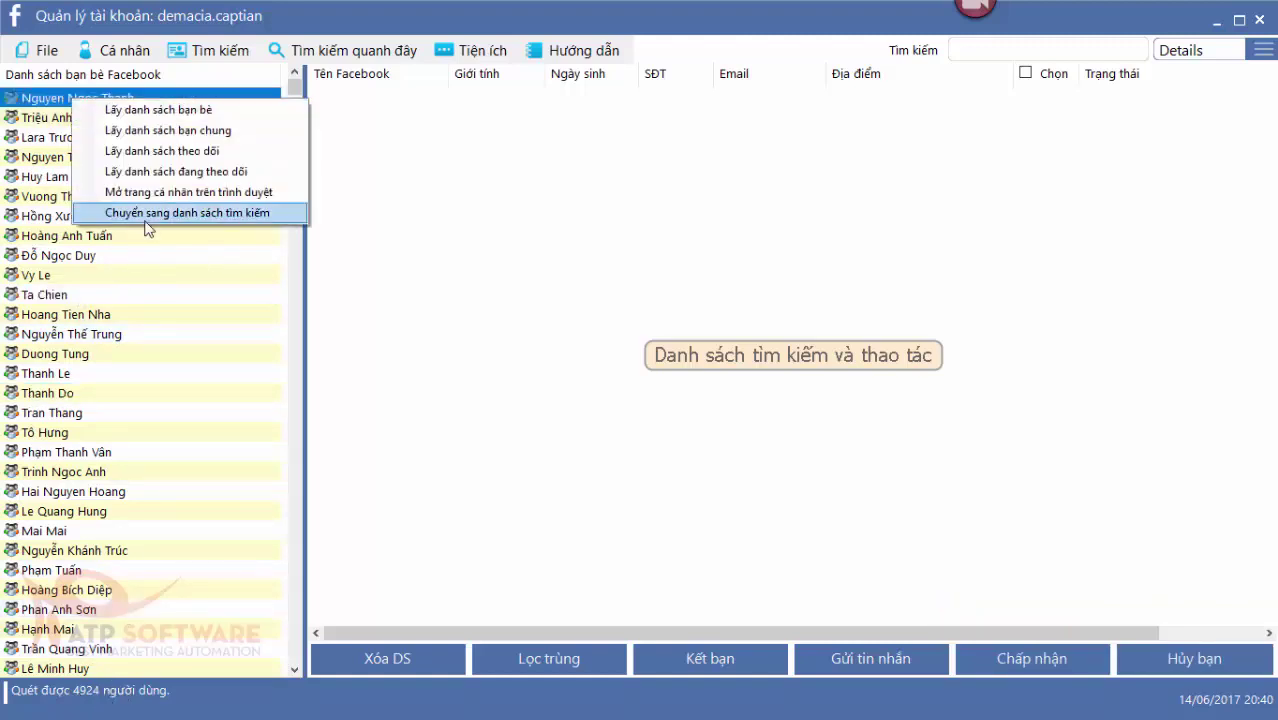
key(Return)
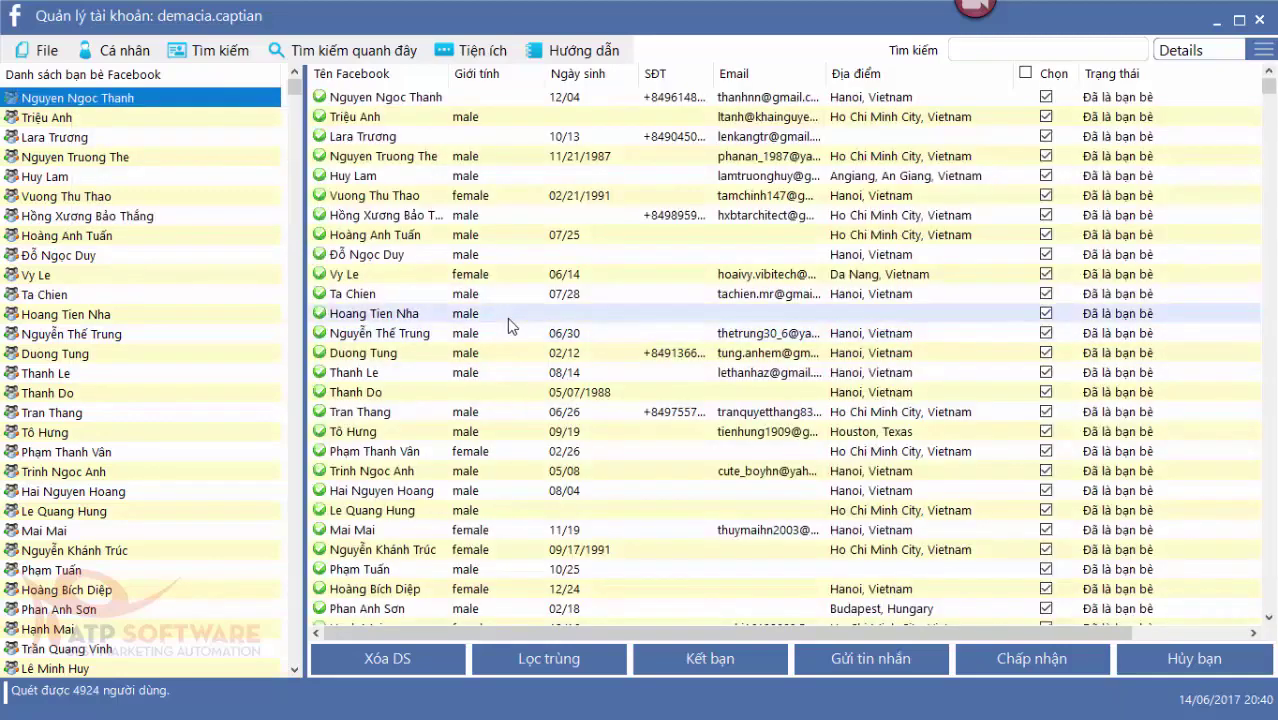
- Examine the friends' details in the search list, including gender, birthday, phone, email and location
click(607, 203)
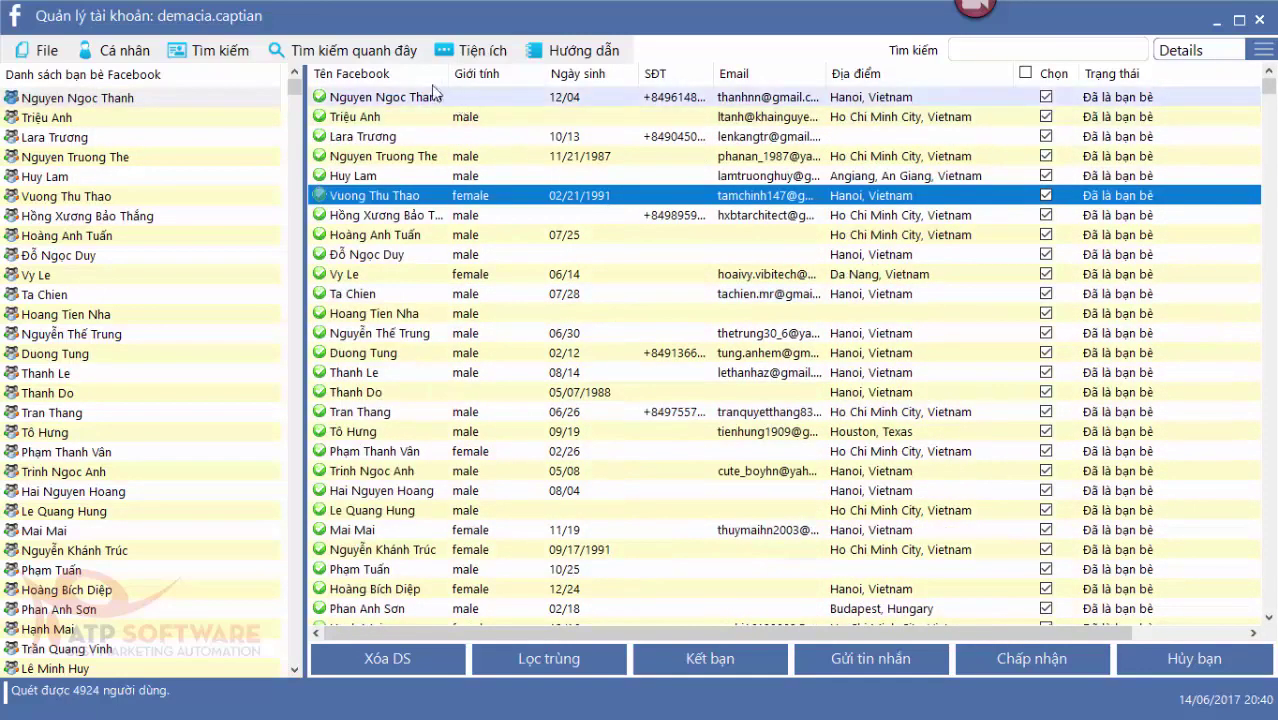
click(464, 95)
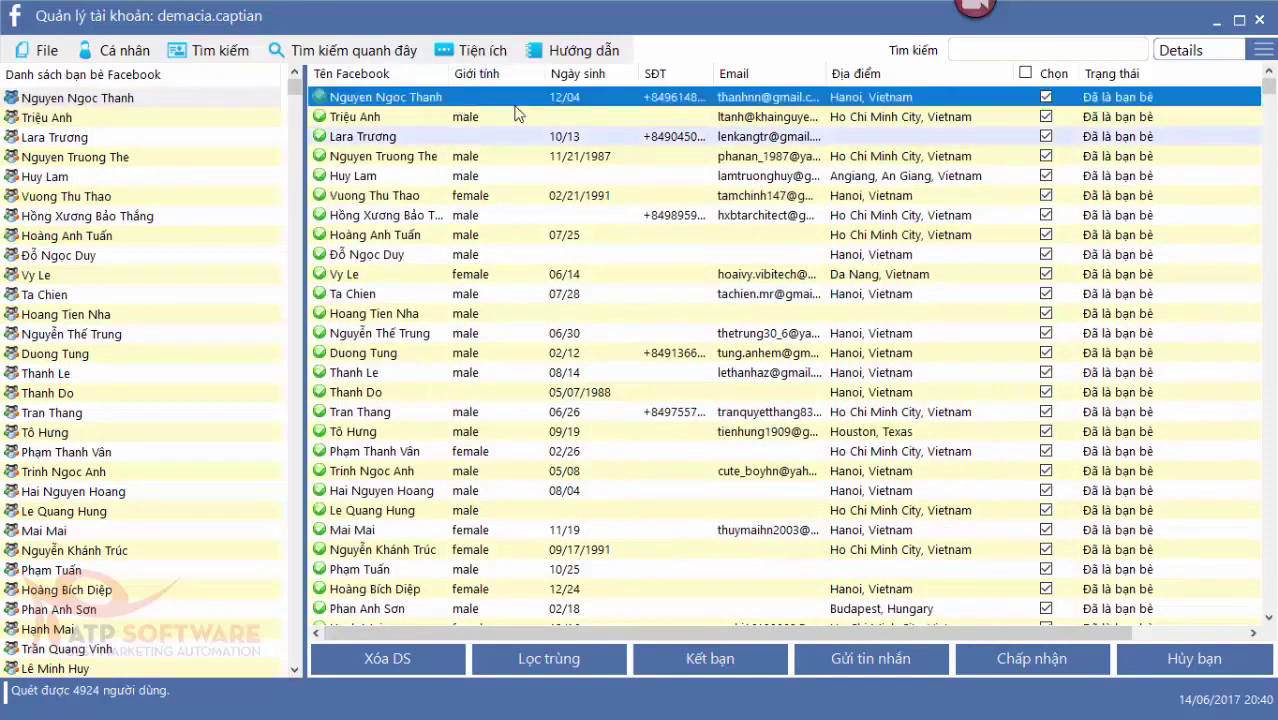
click(592, 160)
click(612, 95)
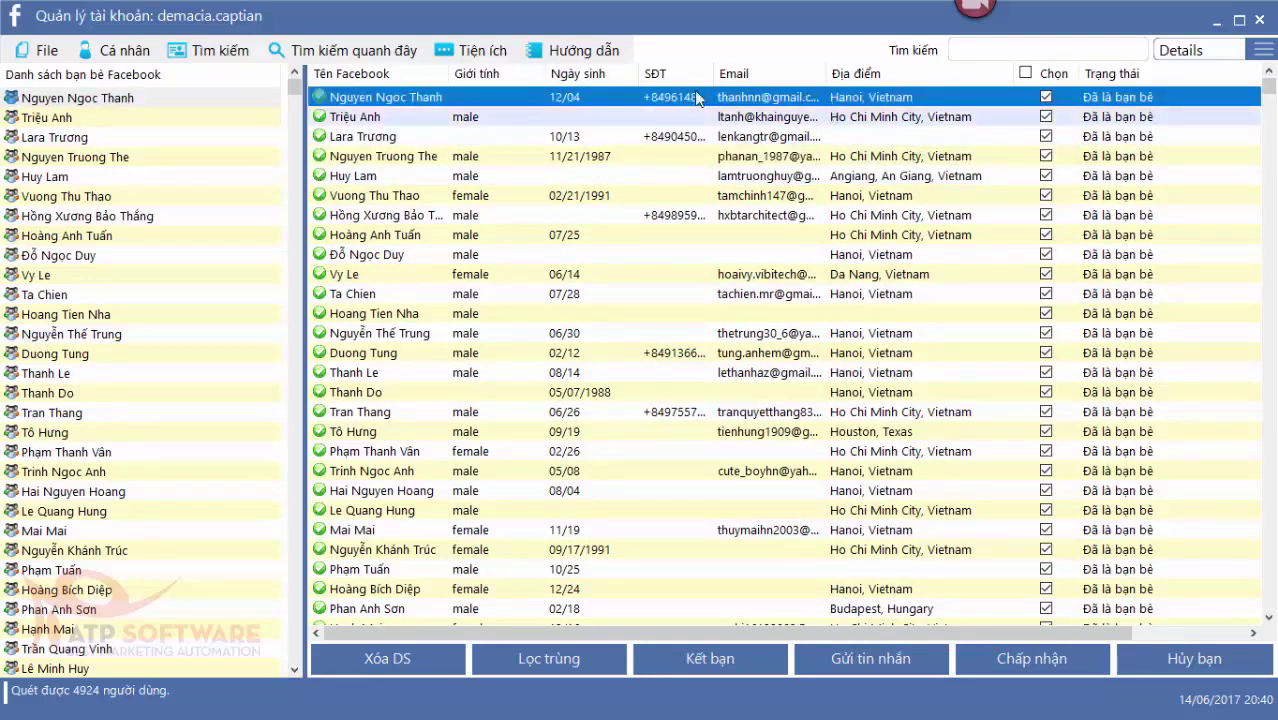
scroll(913, 240, down, 3)
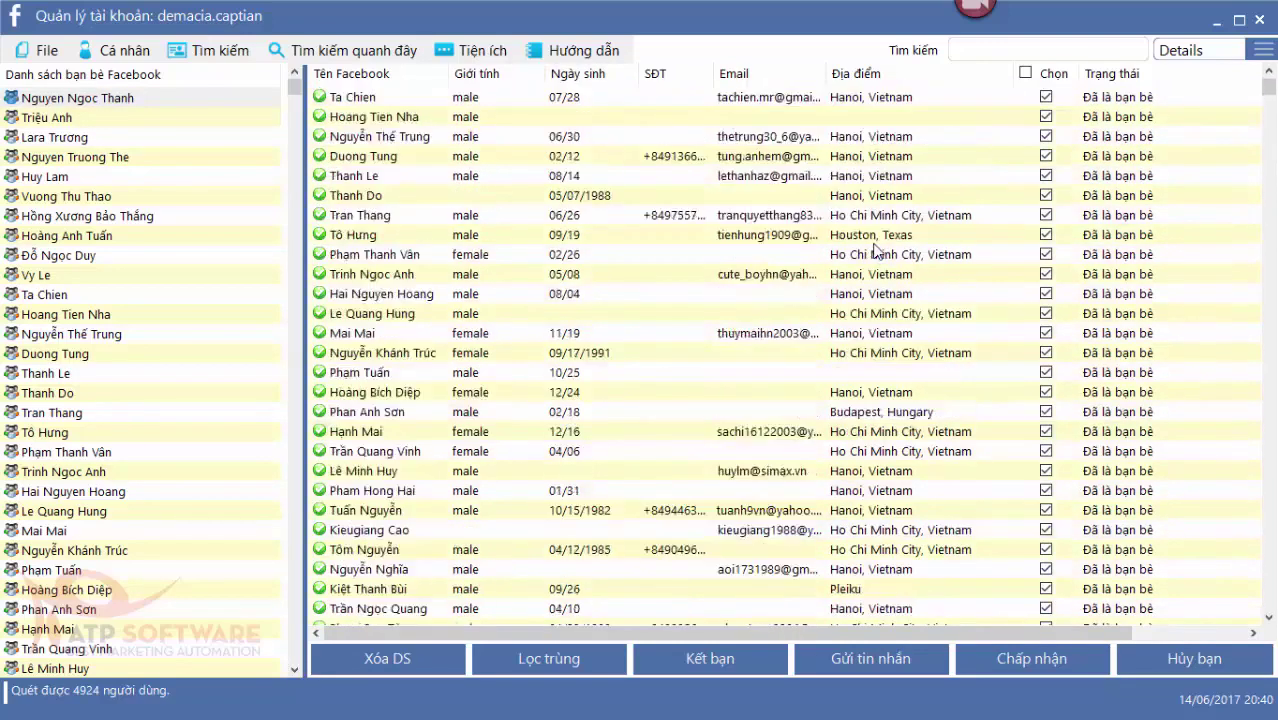
scroll(876, 250, up, 3)
mouse_move(1268, 86)
mouse_down()
mouse_move(1270, 582)
mouse_move(1268, 76)
mouse_up()
click(528, 200)
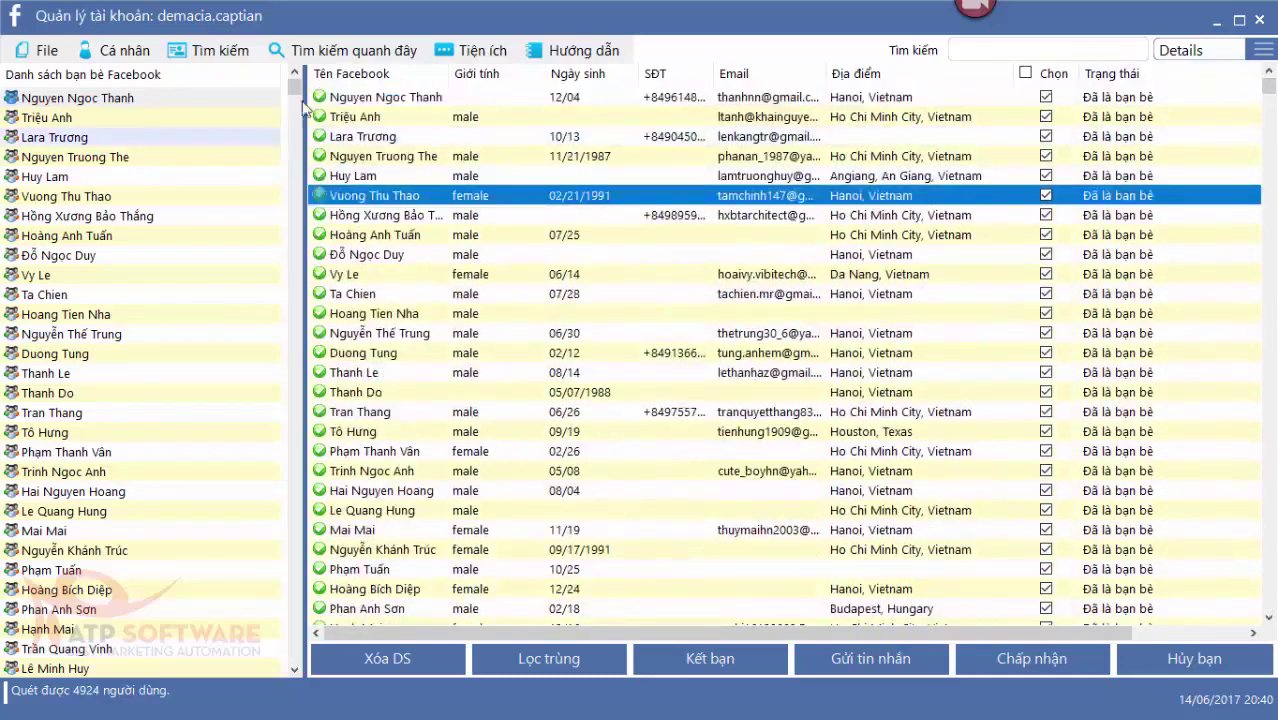
- Save the friends' UID list to the Desktop as a text file named "ban be"
click(47, 50)
click(107, 121)
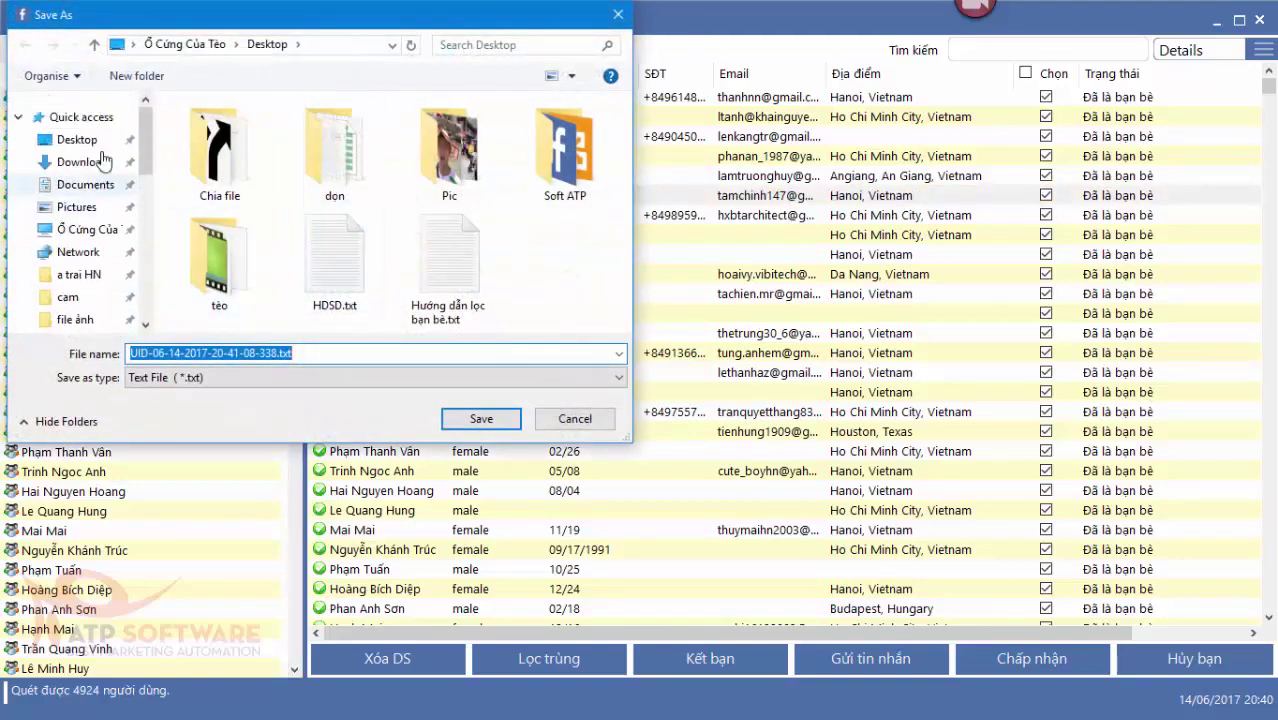
text(ban be)
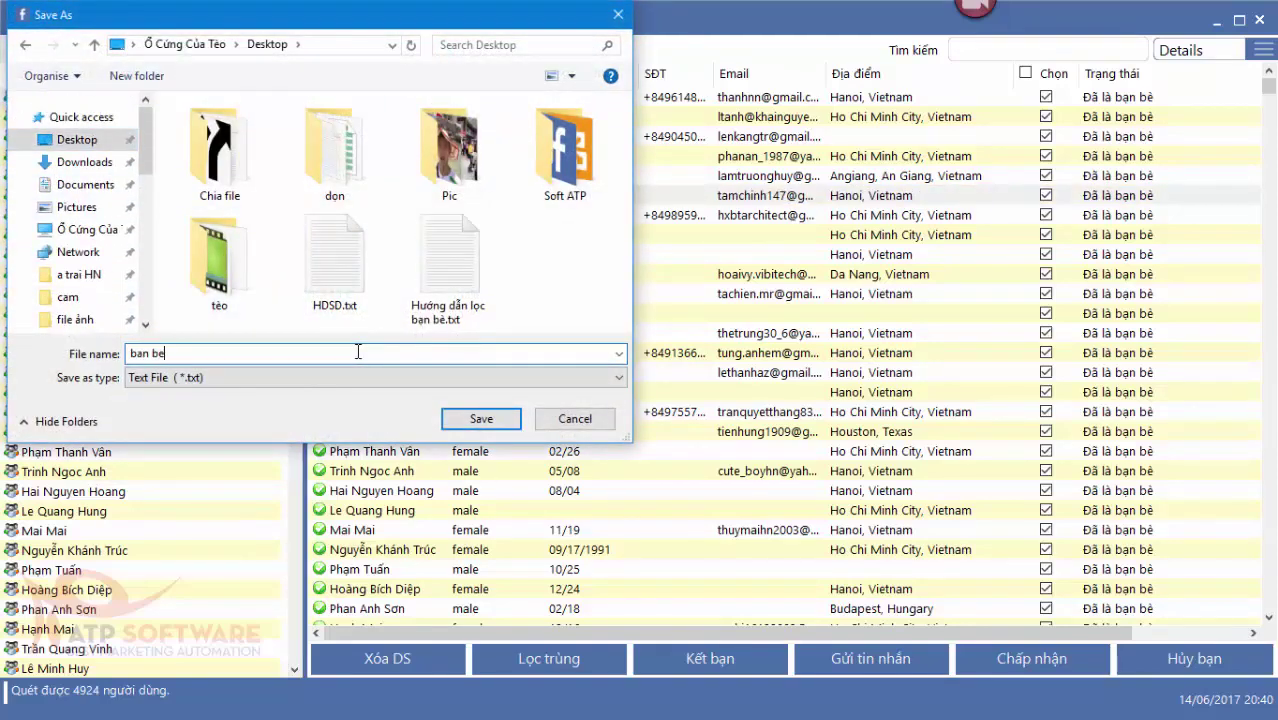
key(Return)
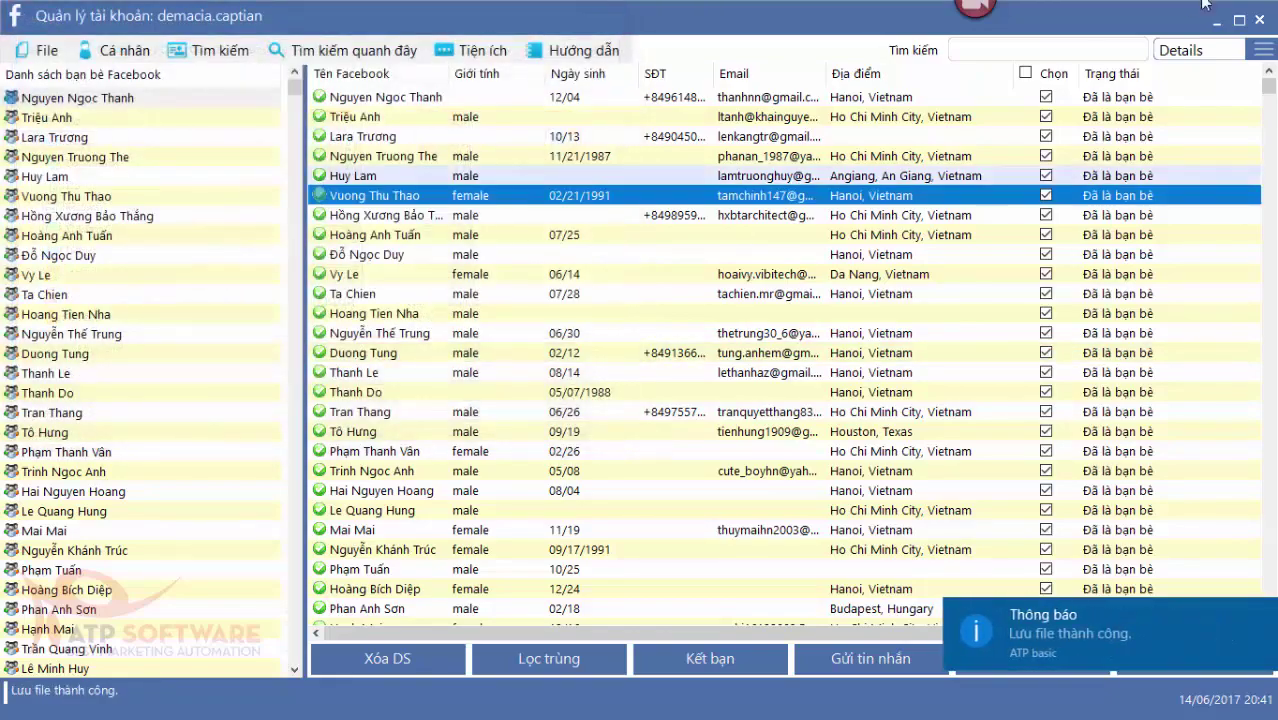
- Minimise the account manager, arrange the login window and notes side by side, and read the B2 instructions on filtering profile interactions
click(1218, 21)
click(780, 268)
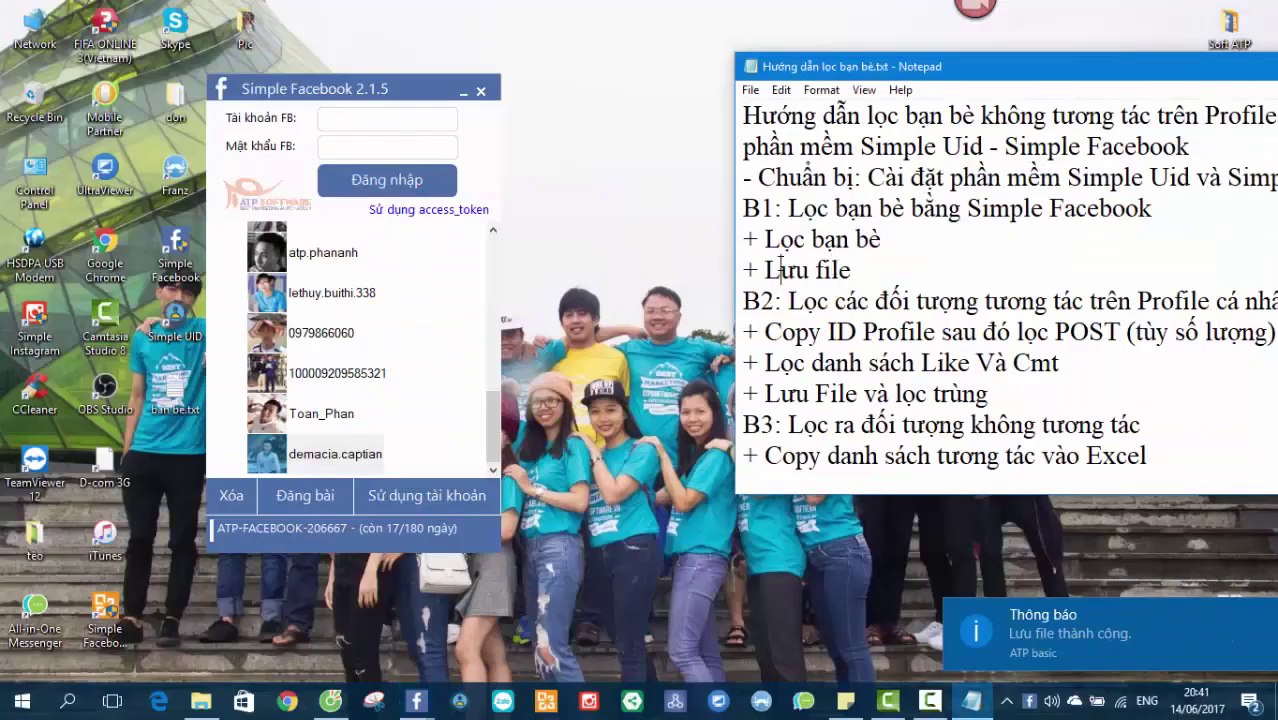
key(End)
drag(365, 93, 195, 64)
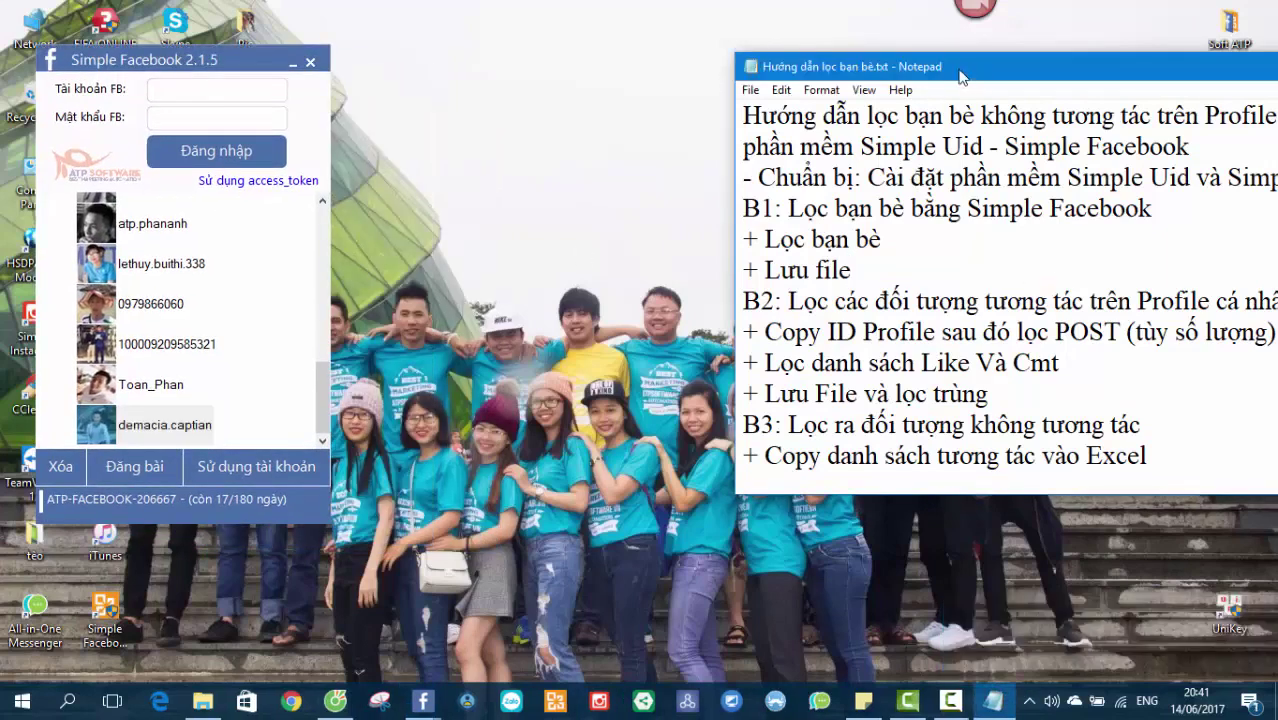
drag(1041, 66, 673, 66)
drag(624, 300, 880, 300)
click(998, 322)
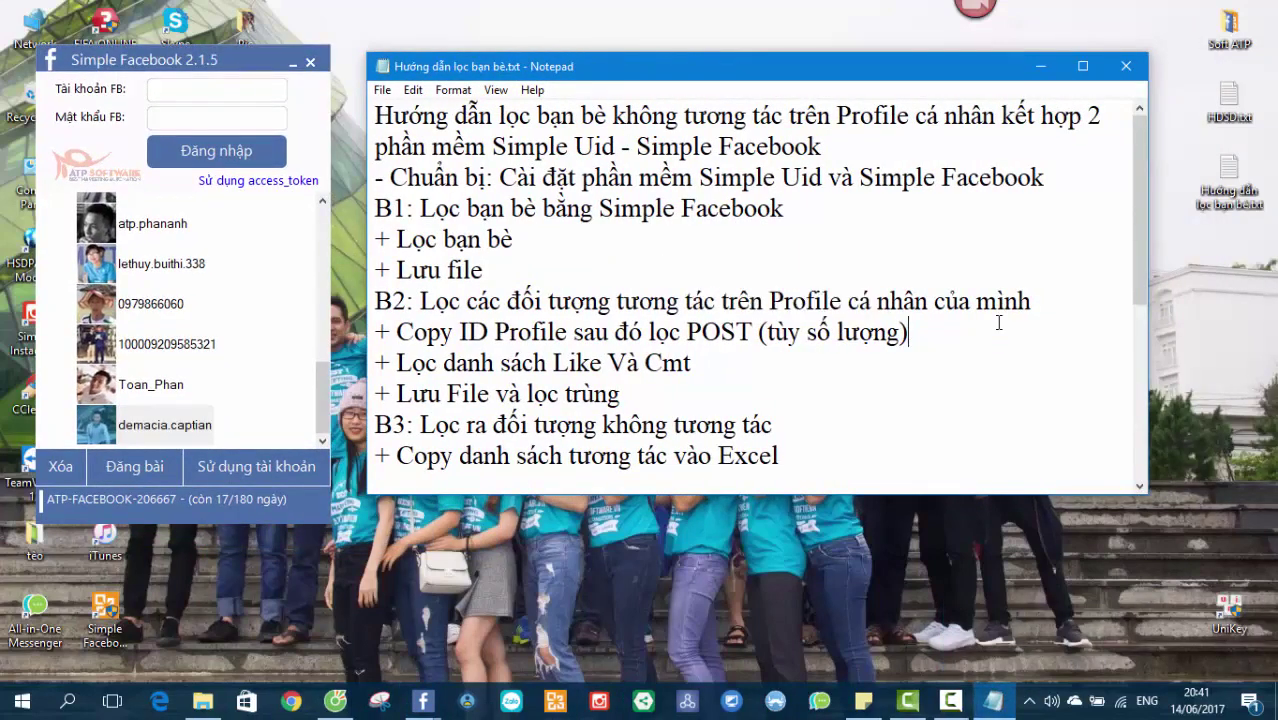
drag(390, 332, 820, 332)
click(859, 332)
- Switch to the Cốc Cốc browser, close the post pop-up and examine the likes and comments on the Facebook profile's timeline posts
click(336, 700)
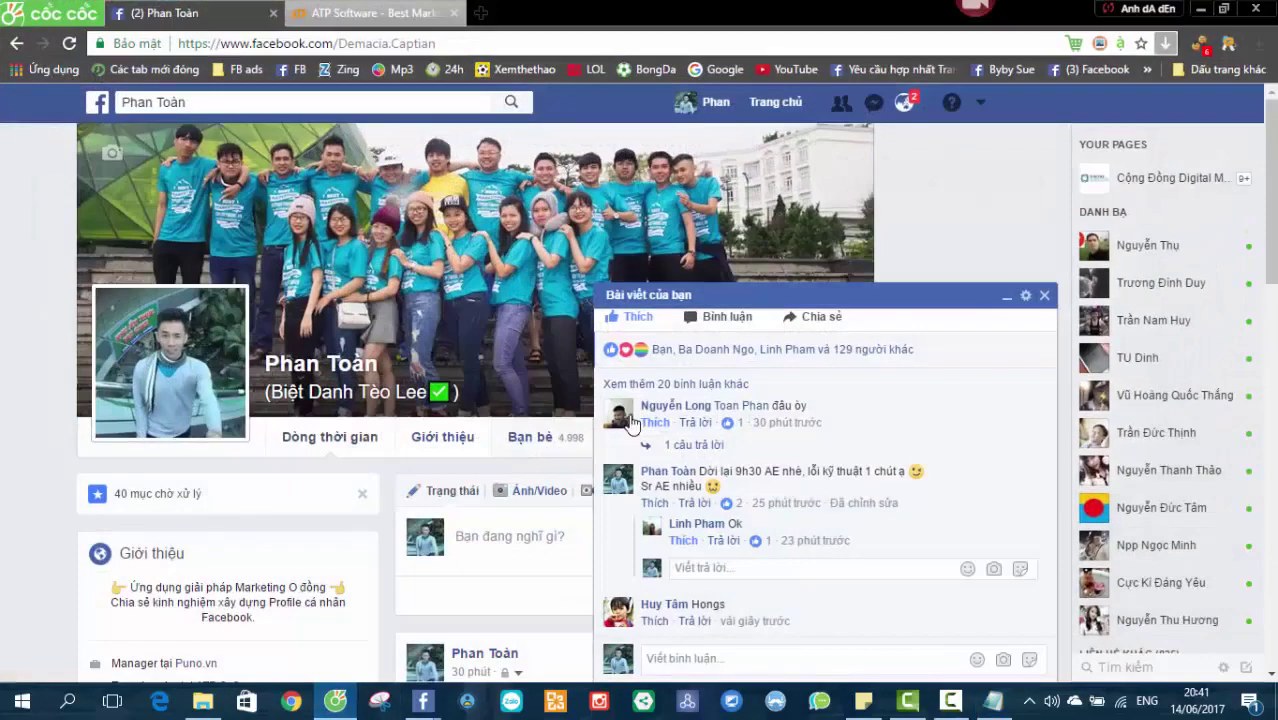
click(1050, 297)
scroll(944, 385, down, 10)
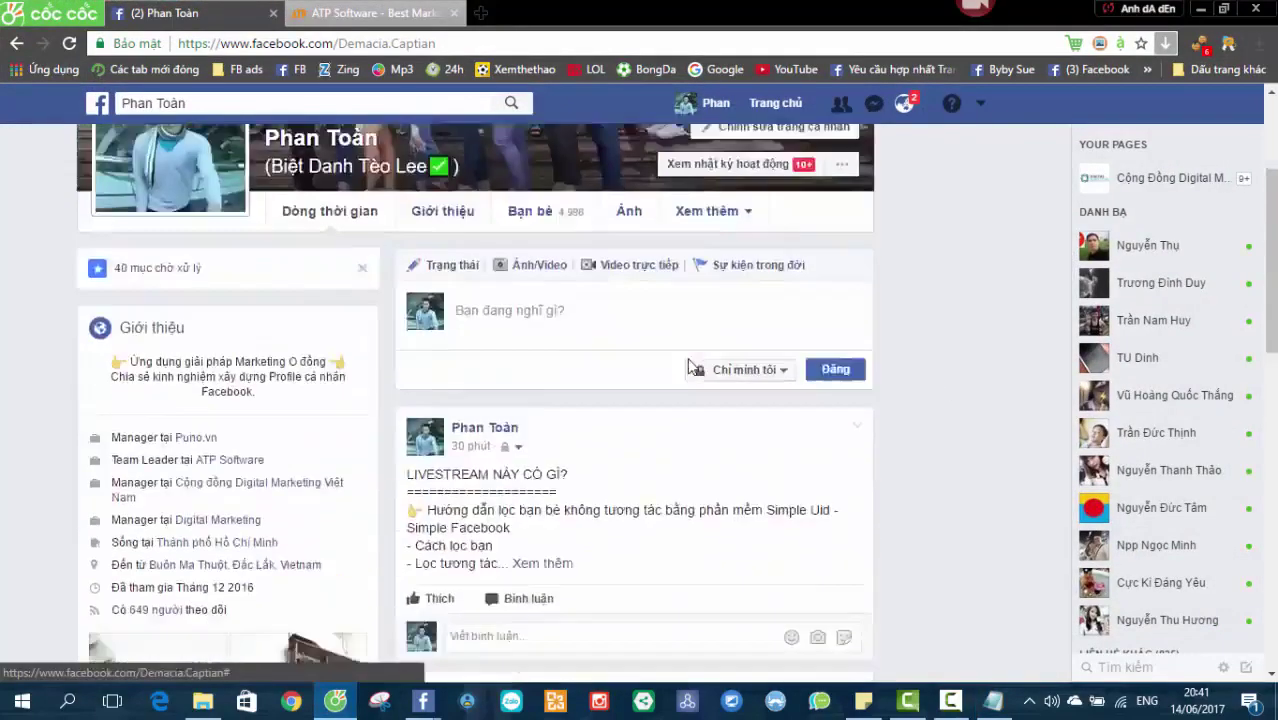
scroll(672, 372, up, 3)
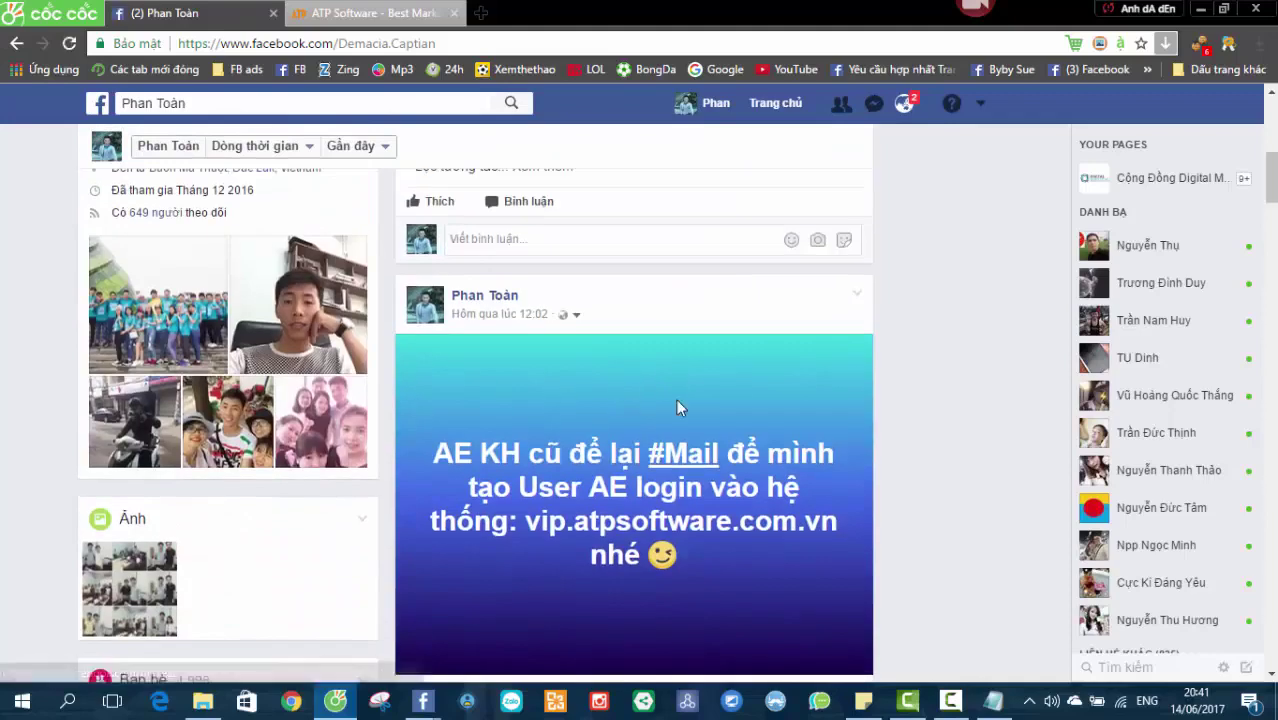
scroll(676, 399, down, 2)
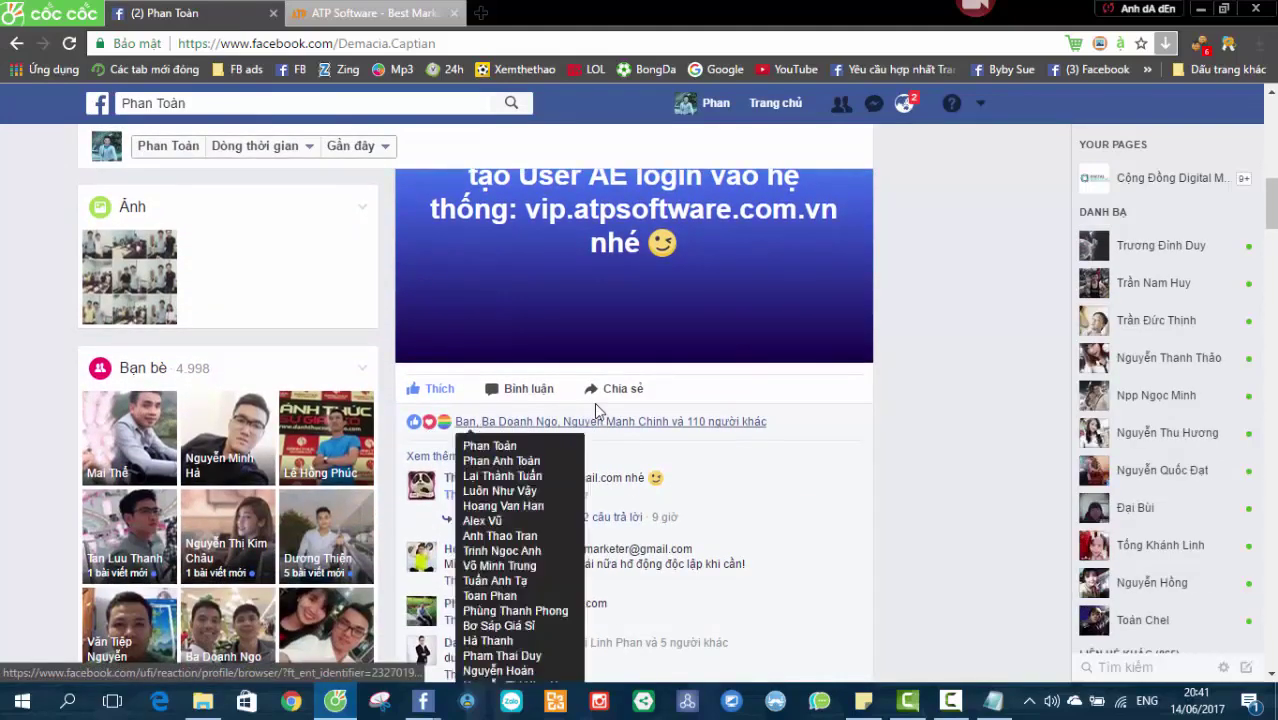
click(953, 371)
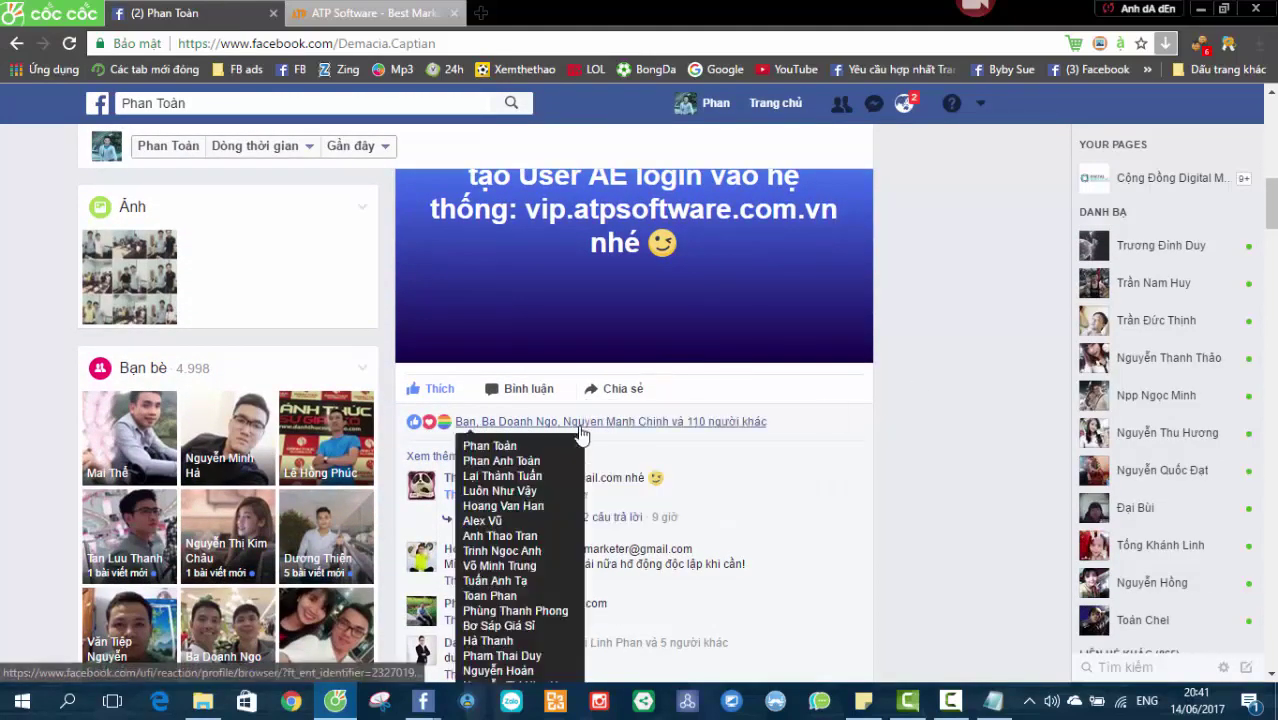
scroll(780, 400, down, 20)
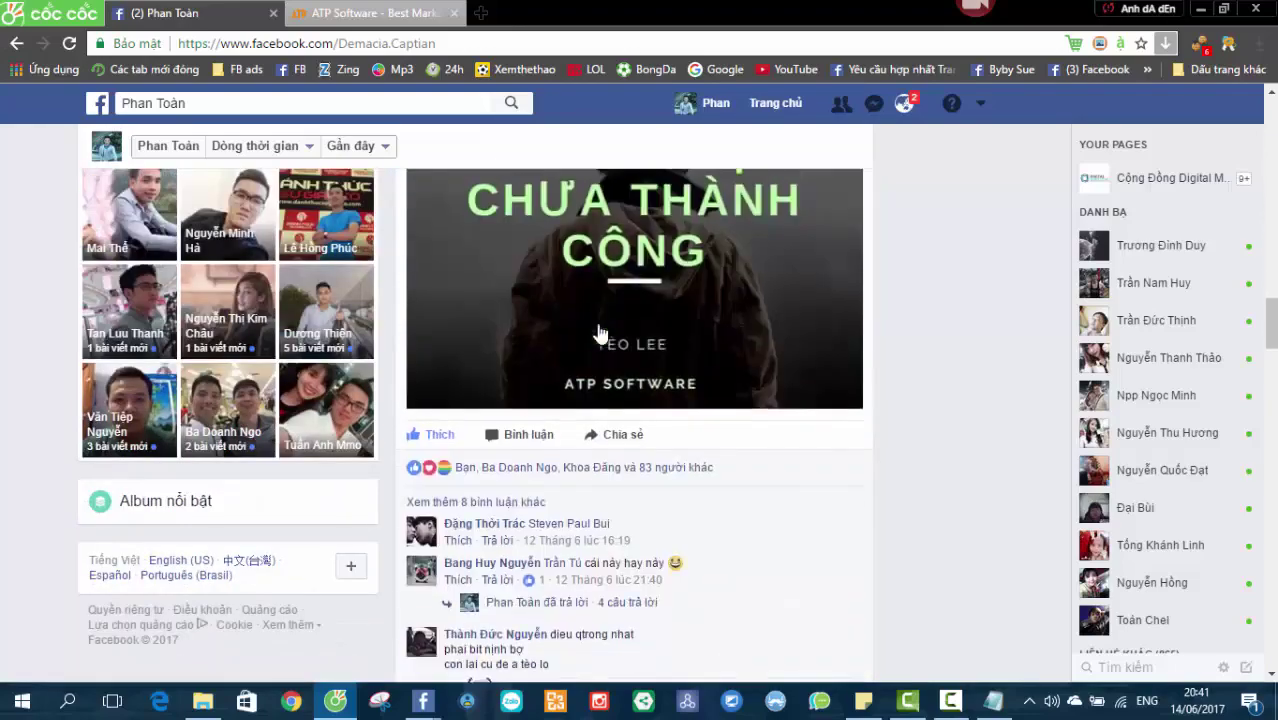
scroll(730, 371, down, 4)
scroll(730, 371, up, 10)
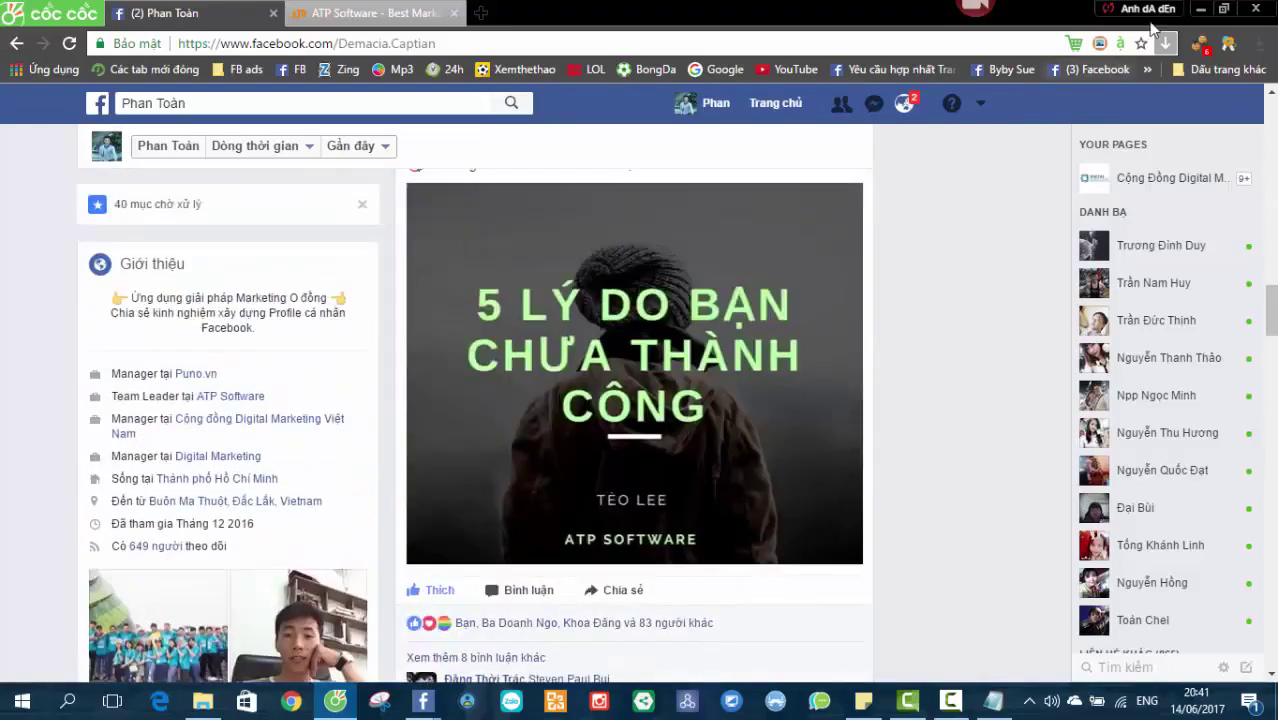
click(1203, 8)
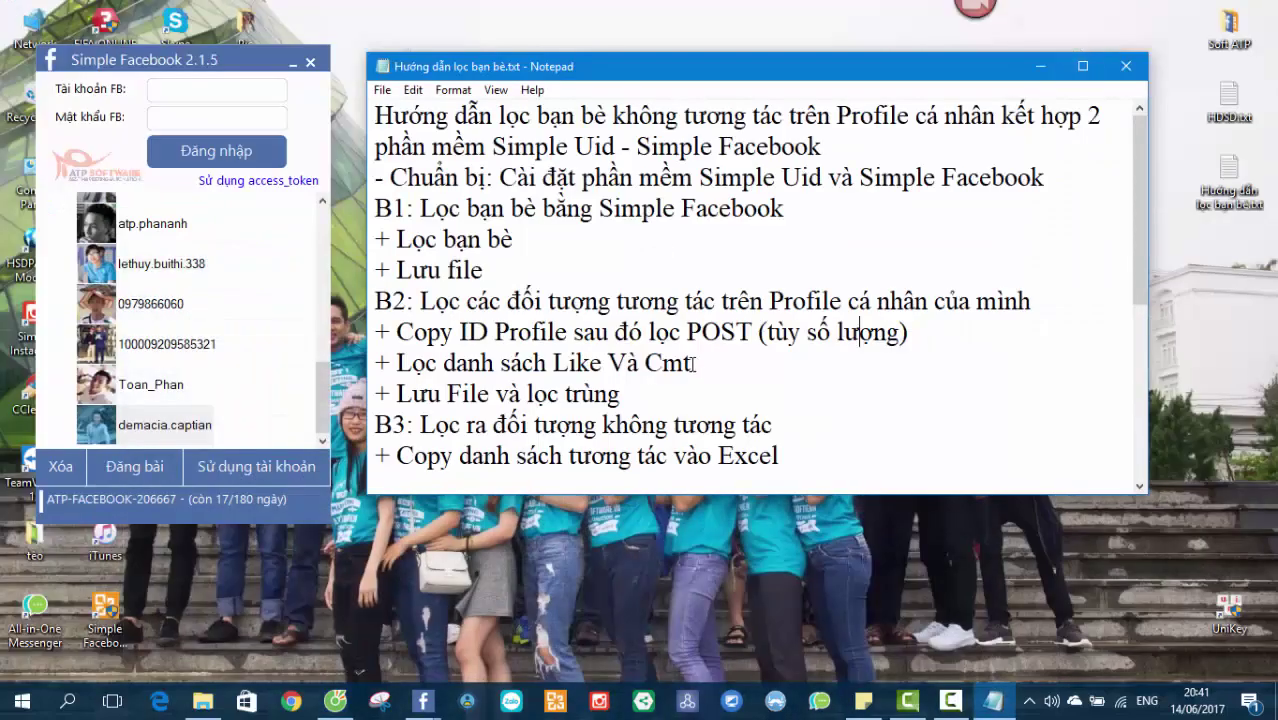
- Read the B2 notes on copying the profile ID and filtering a chosen number of posts
drag(396, 332, 570, 332)
click(720, 332)
drag(396, 332, 594, 332)
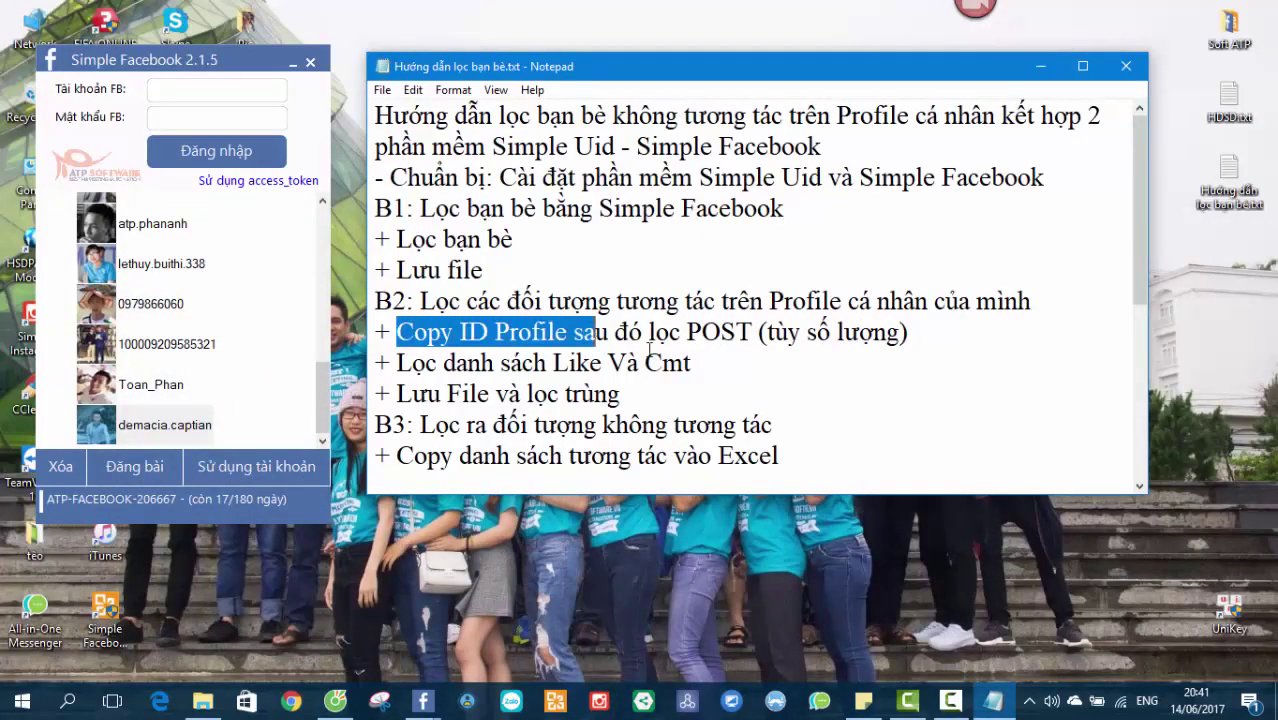
click(690, 363)
drag(514, 332, 722, 332)
click(764, 350)
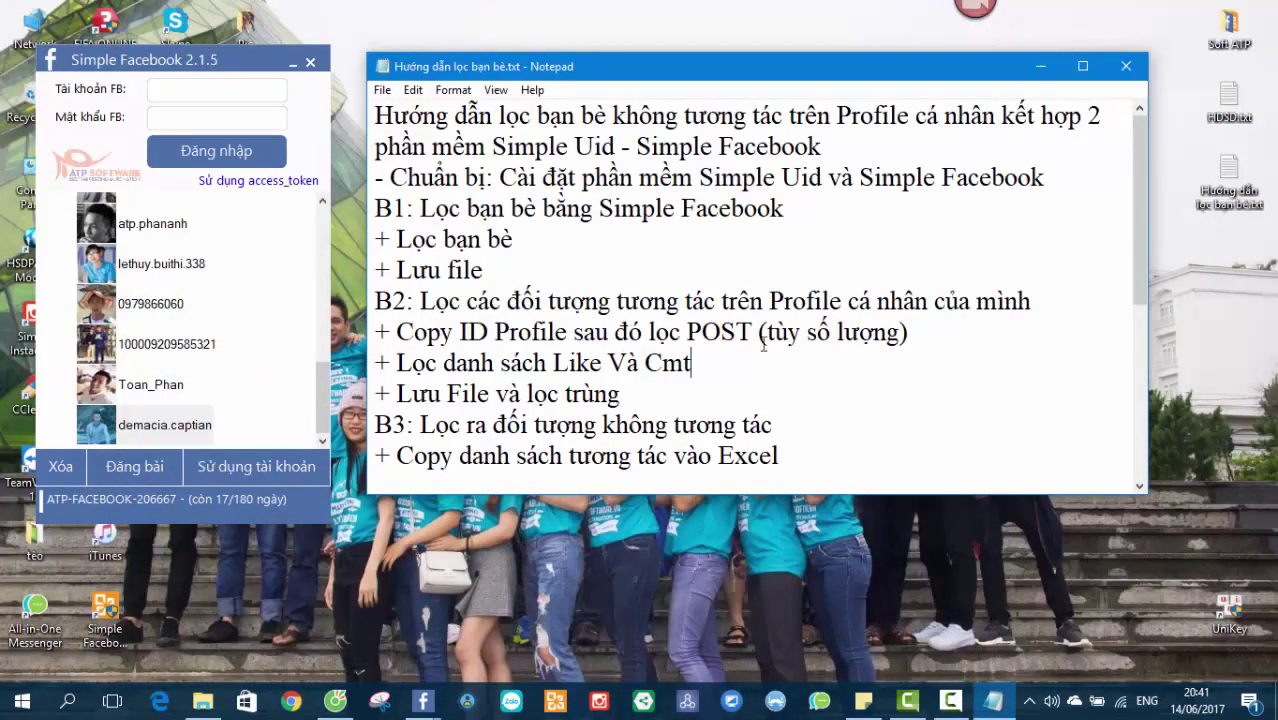
click(945, 329)
- Launch Simple UID, close its account login dialog and open the post scanning section "Quét bài viết"
click(466, 701)
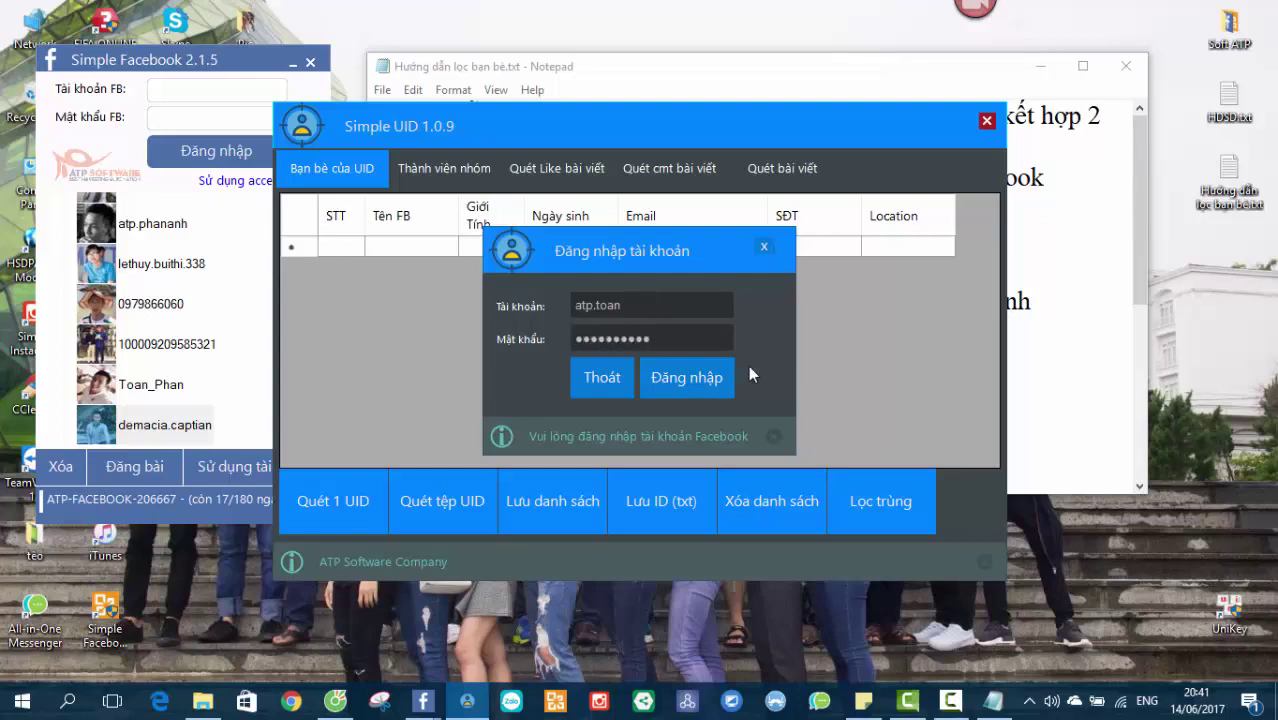
click(764, 246)
drag(738, 130, 738, 99)
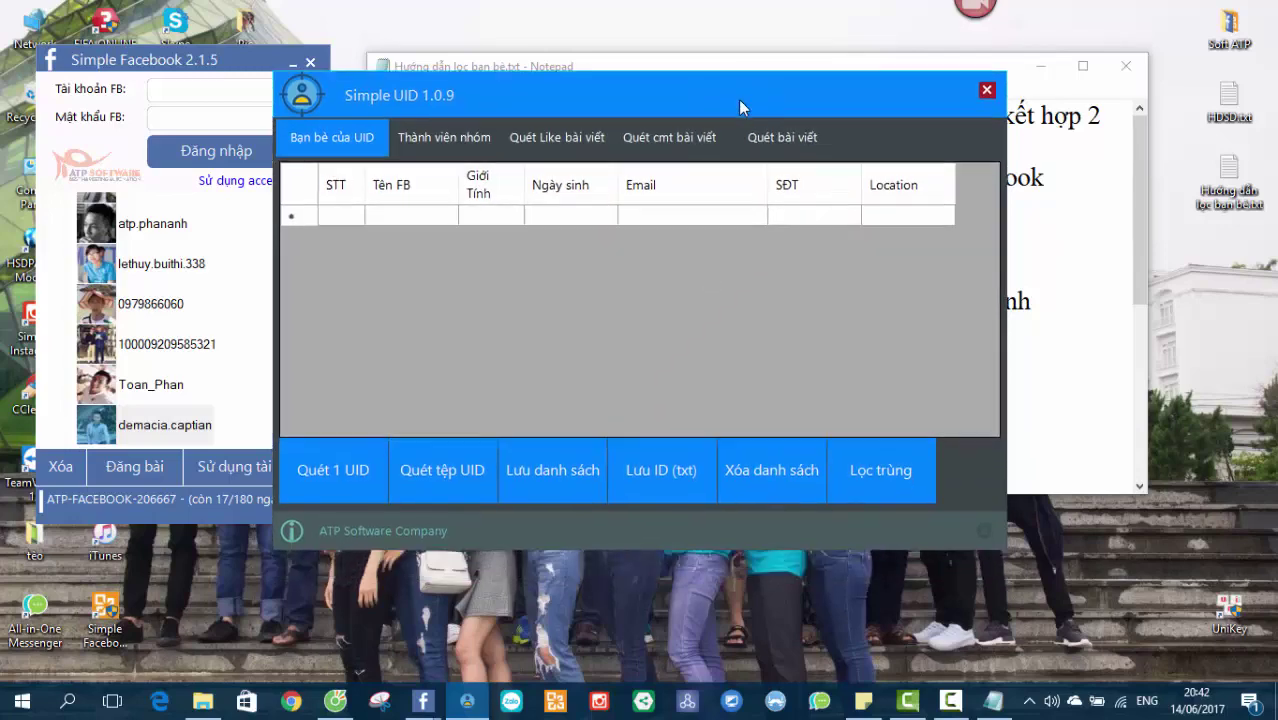
click(782, 137)
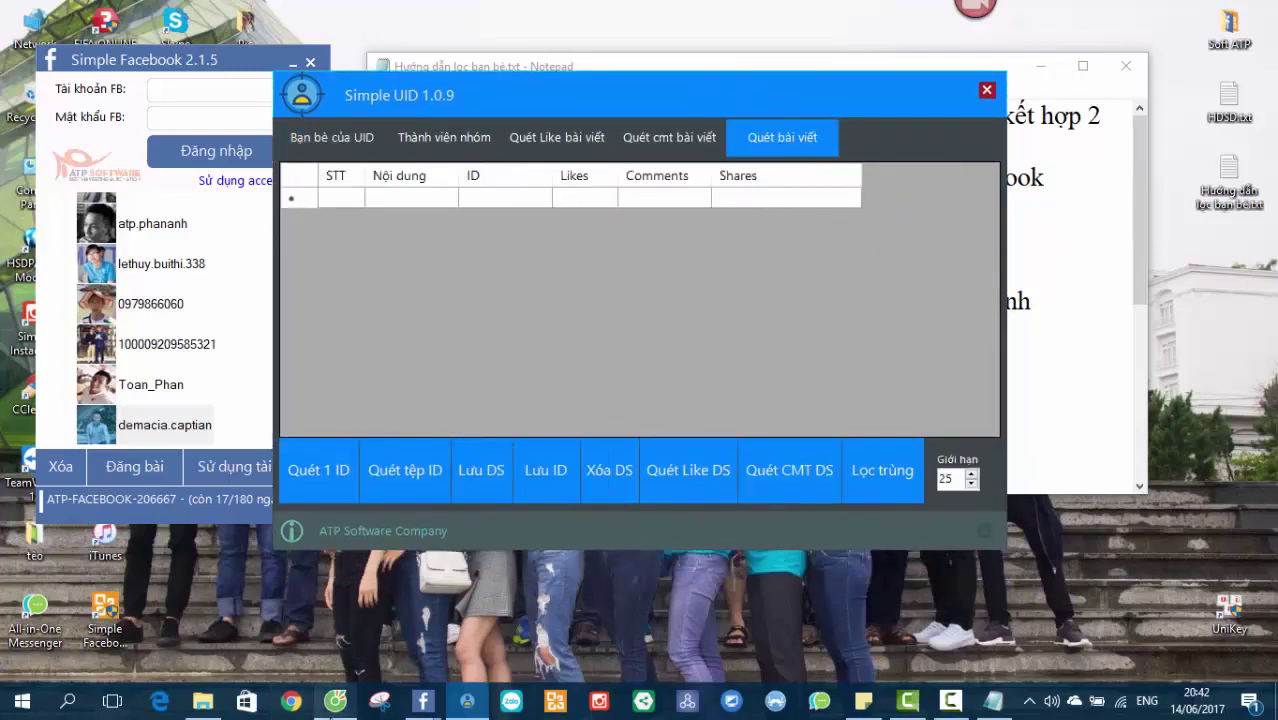
- In the browser, open the profile picture and copy the profile ID from its URL, closing the photo and minimising the browser
click(335, 700)
click(725, 112)
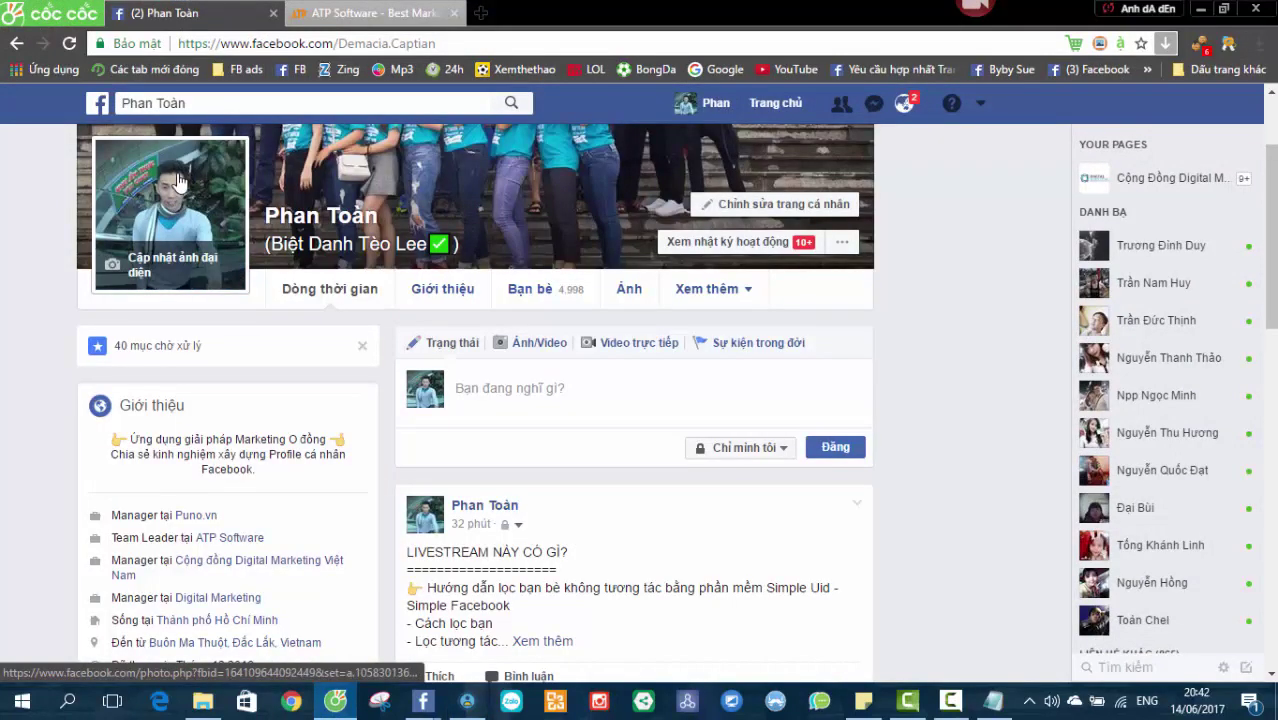
click(178, 180)
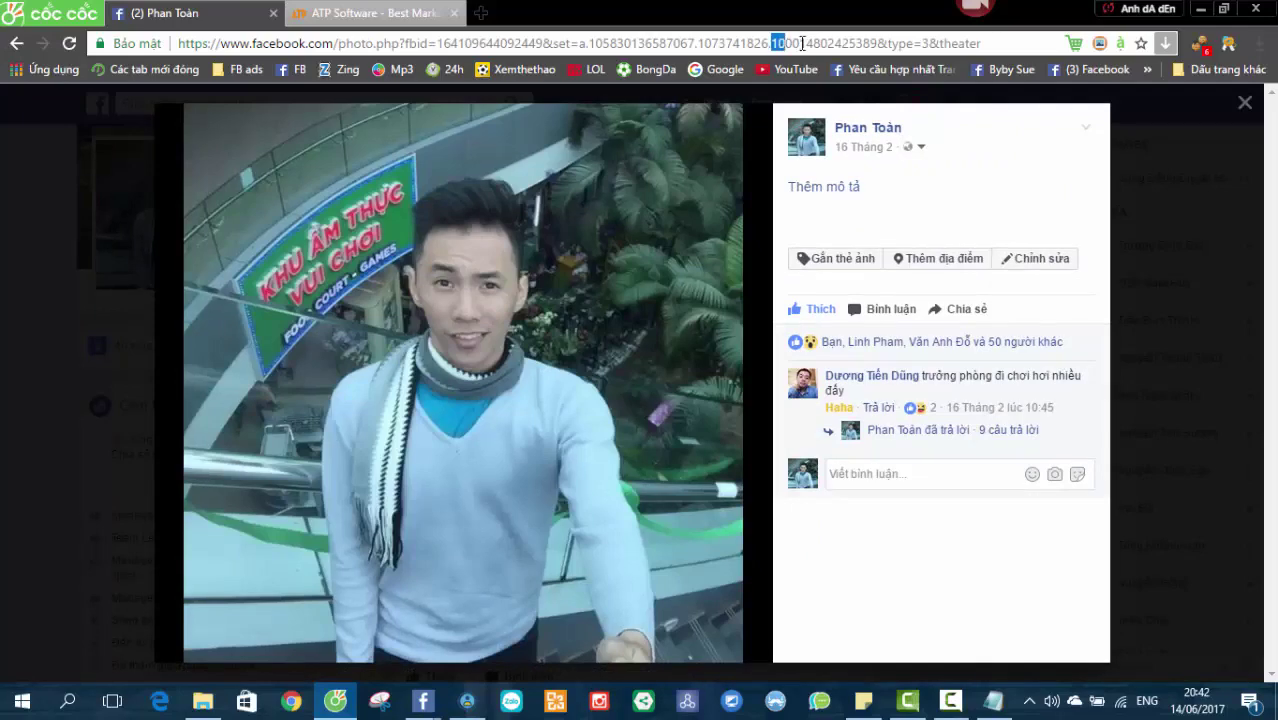
drag(801, 43, 878, 43)
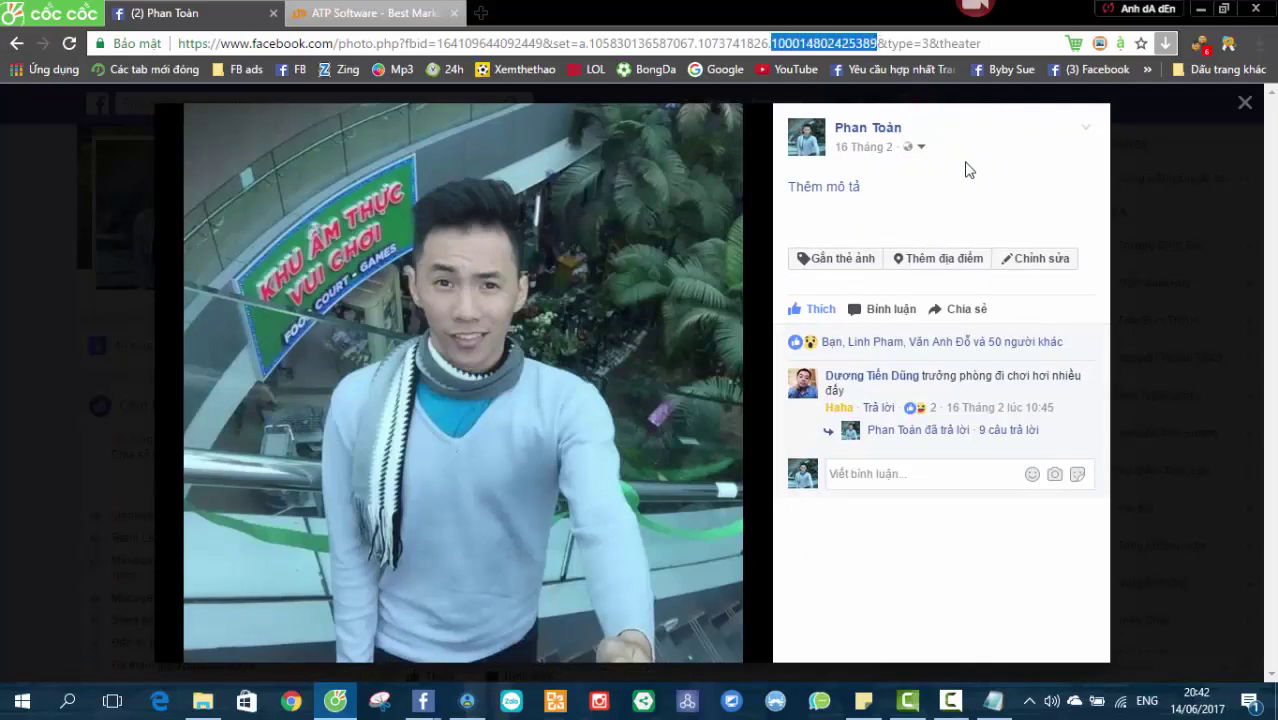
click(1222, 98)
click(1200, 8)
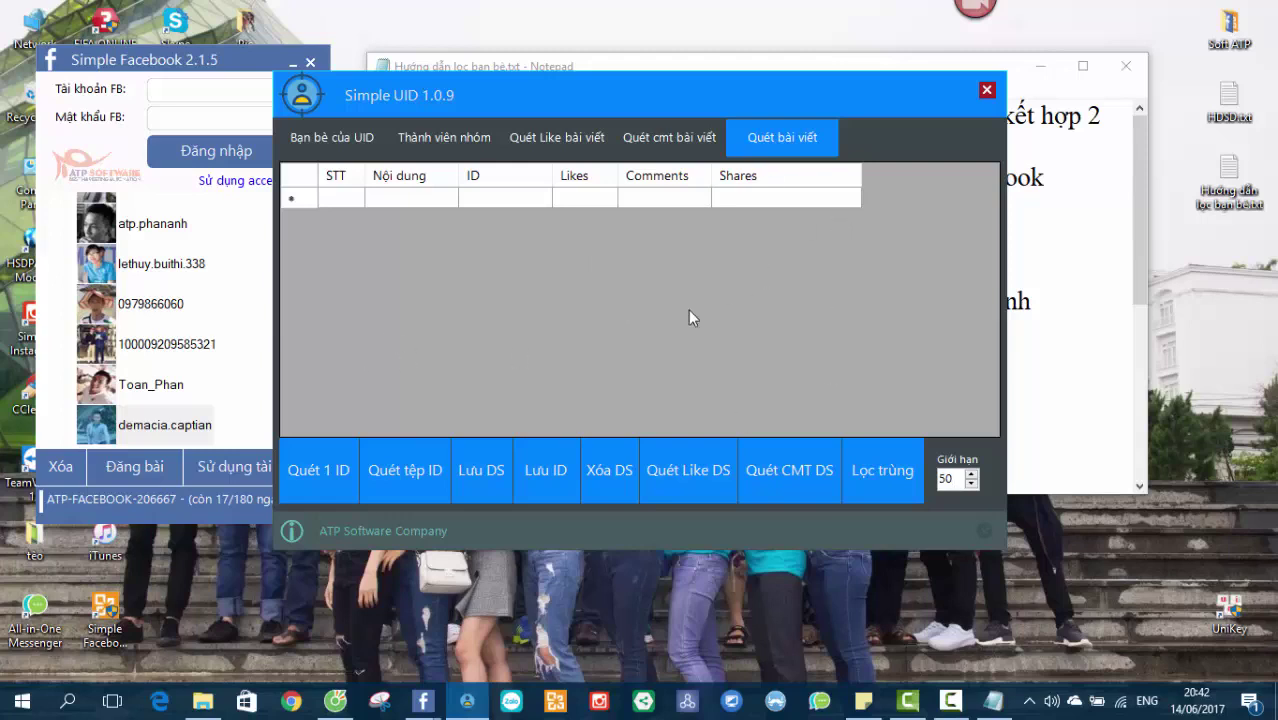
- Scan the profile's posts in Simple UID with "Quét 1 ID", using the copied profile ID and a limit of 50
click(318, 470)
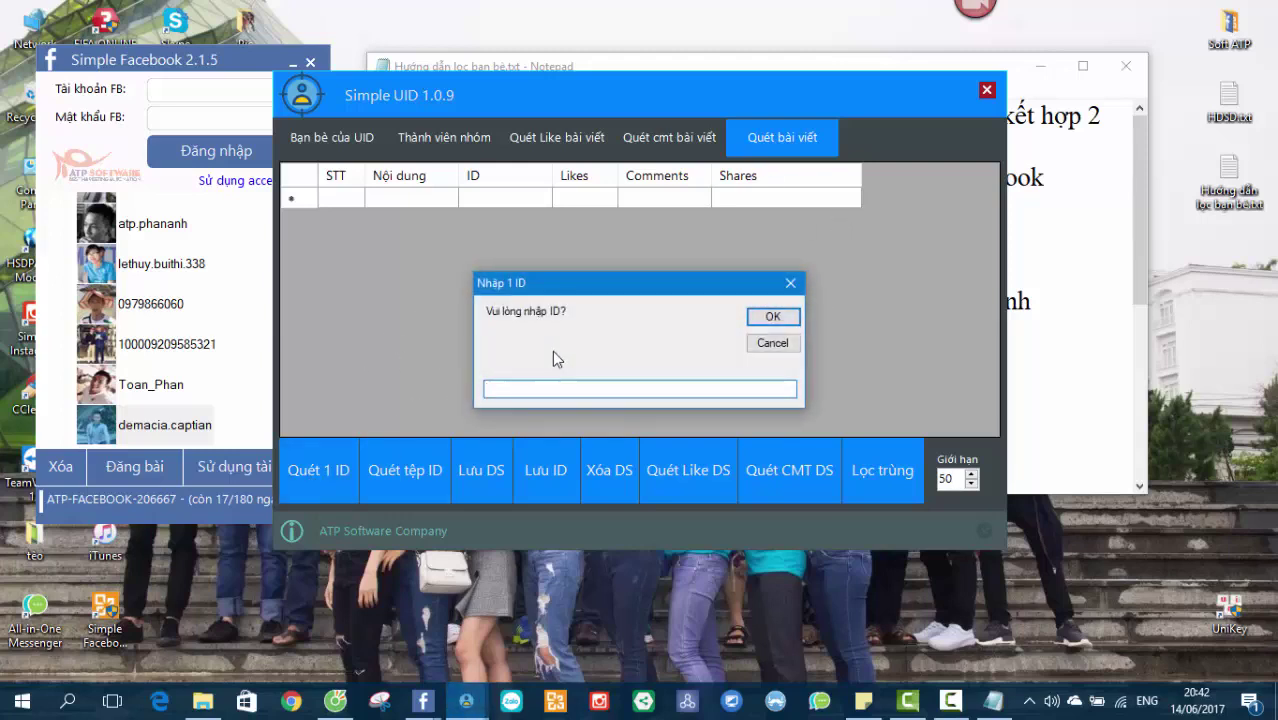
key(ctrl+v)
drag(597, 289, 460, 196)
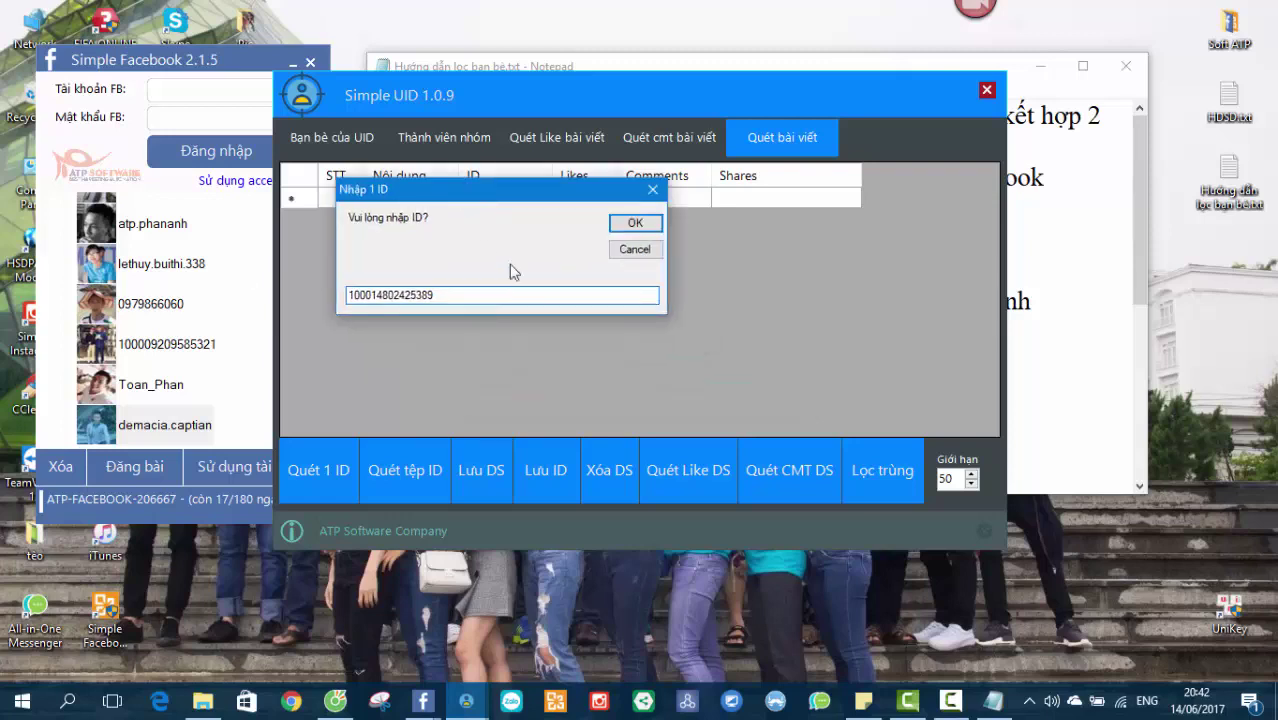
key(Return)
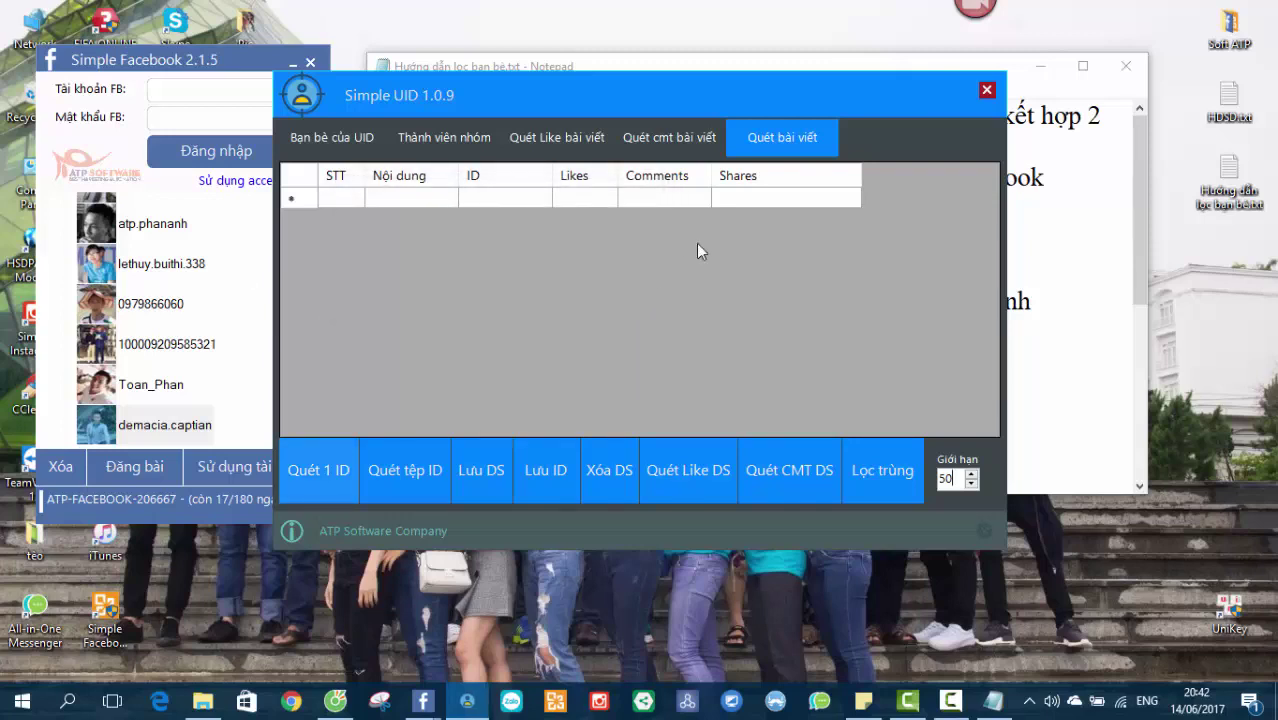
- Examine the scanned posts' likes, comments and shares from the first row to the last
drag(993, 200, 995, 404)
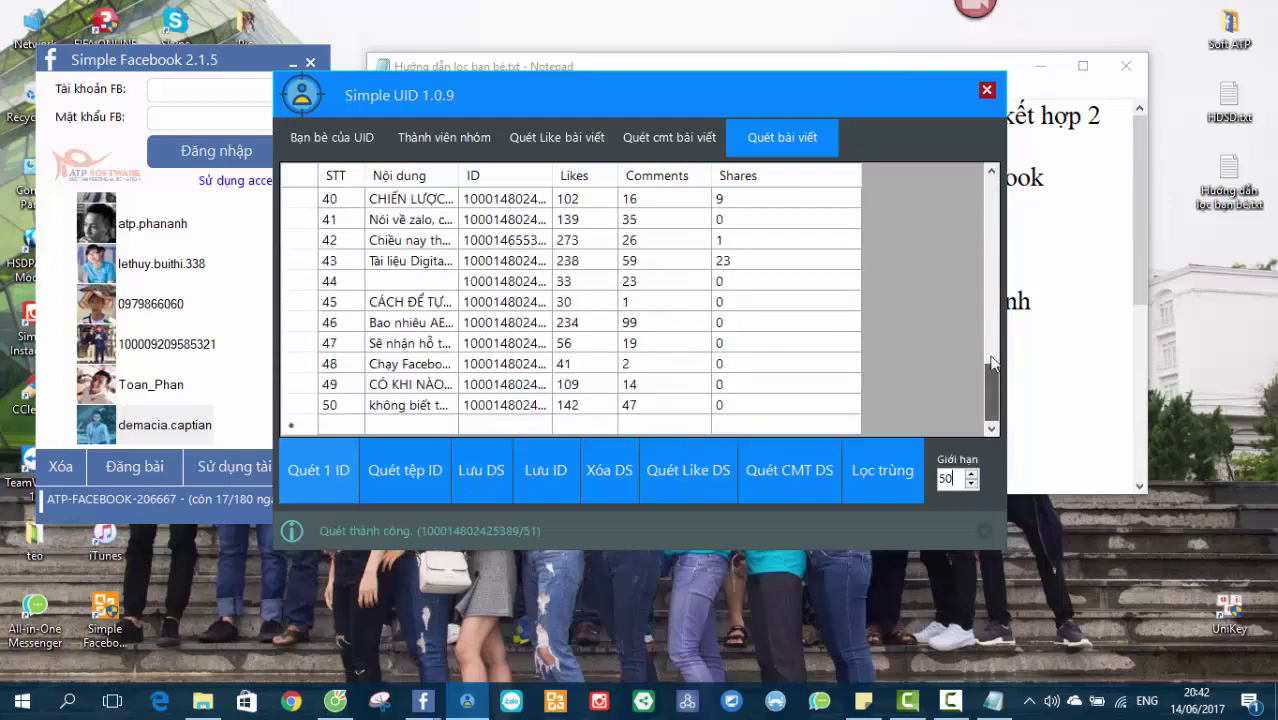
click(665, 342)
scroll(688, 290, up, 13)
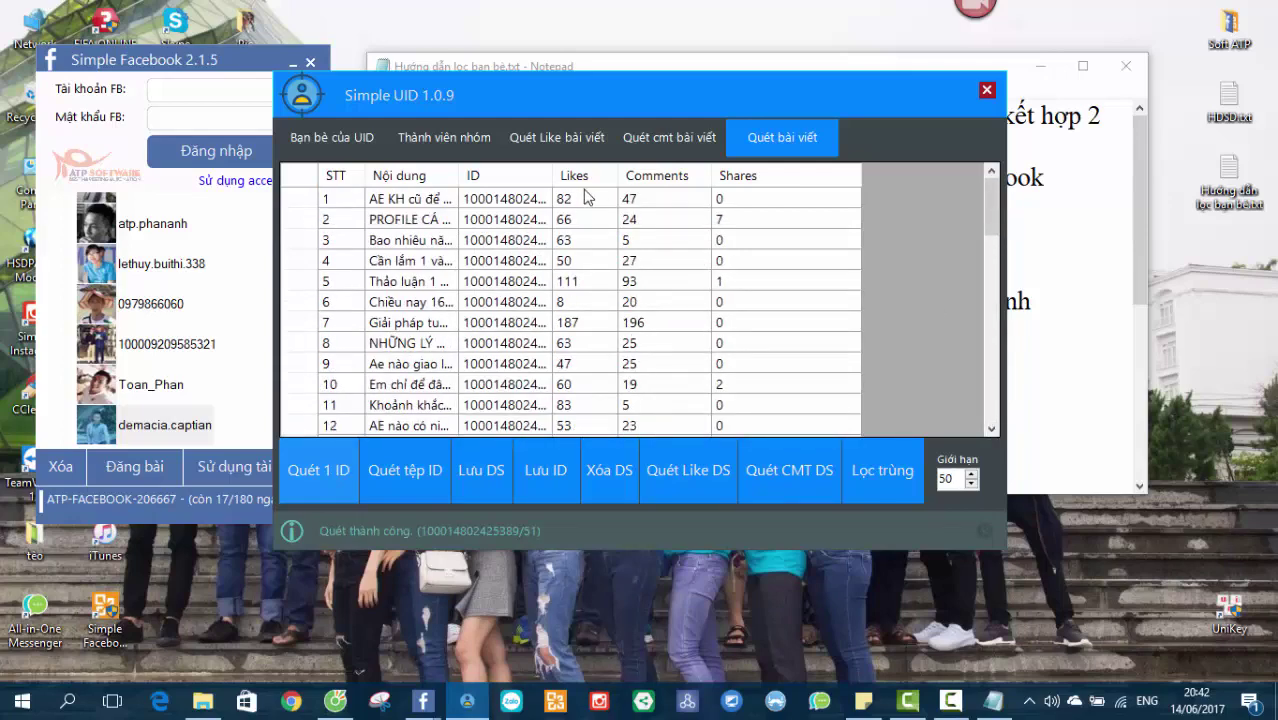
click(662, 199)
click(575, 198)
click(741, 197)
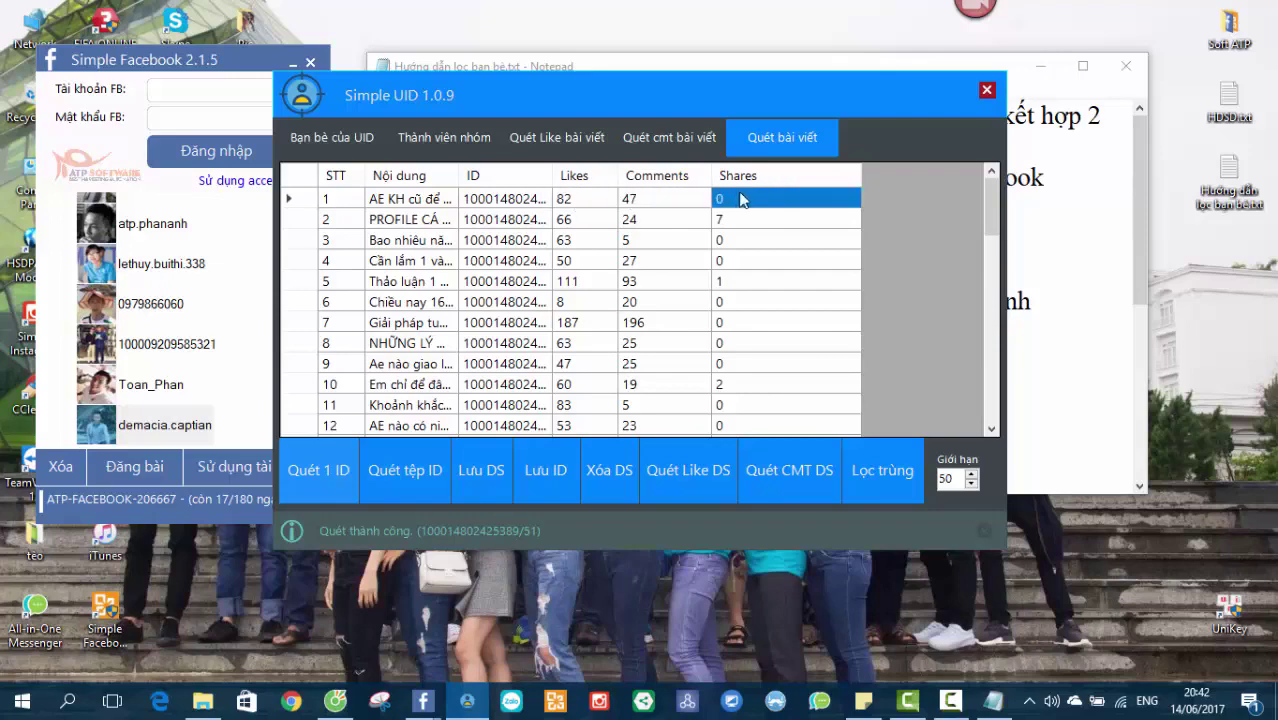
click(631, 197)
click(597, 197)
click(725, 197)
click(652, 200)
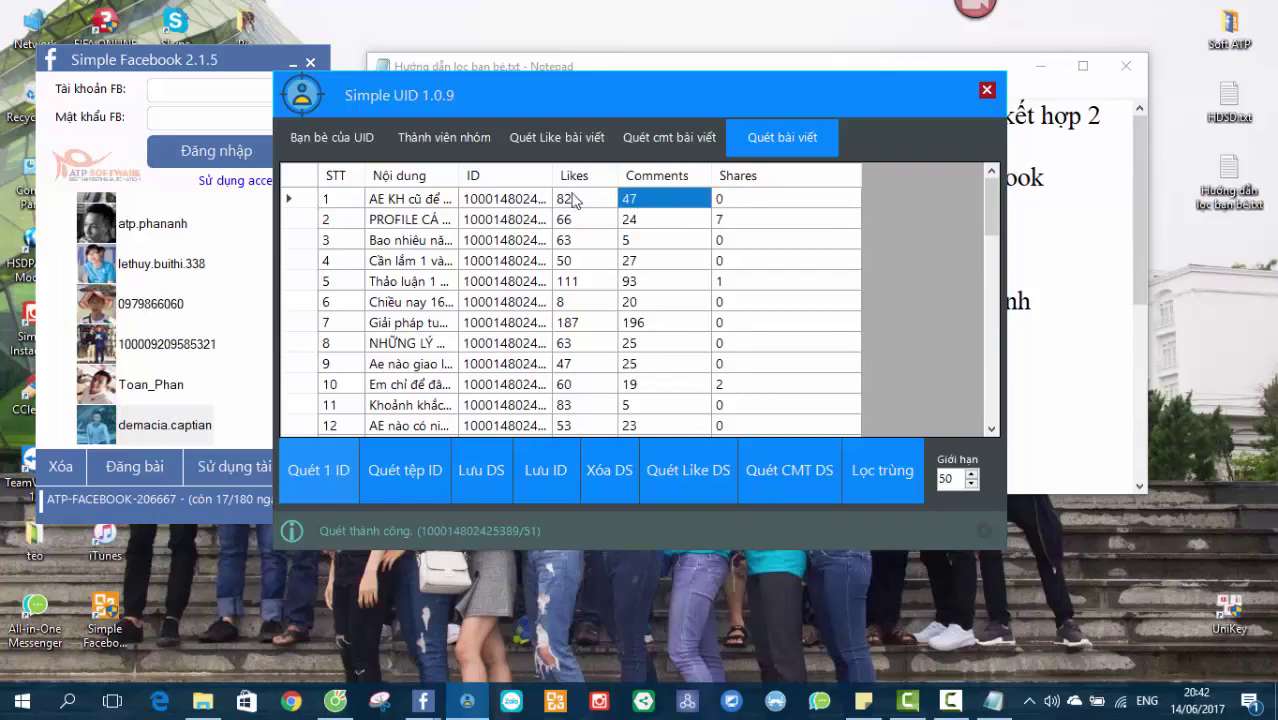
click(574, 199)
click(649, 197)
click(745, 203)
scroll(755, 310, down, 6)
scroll(755, 310, up, 6)
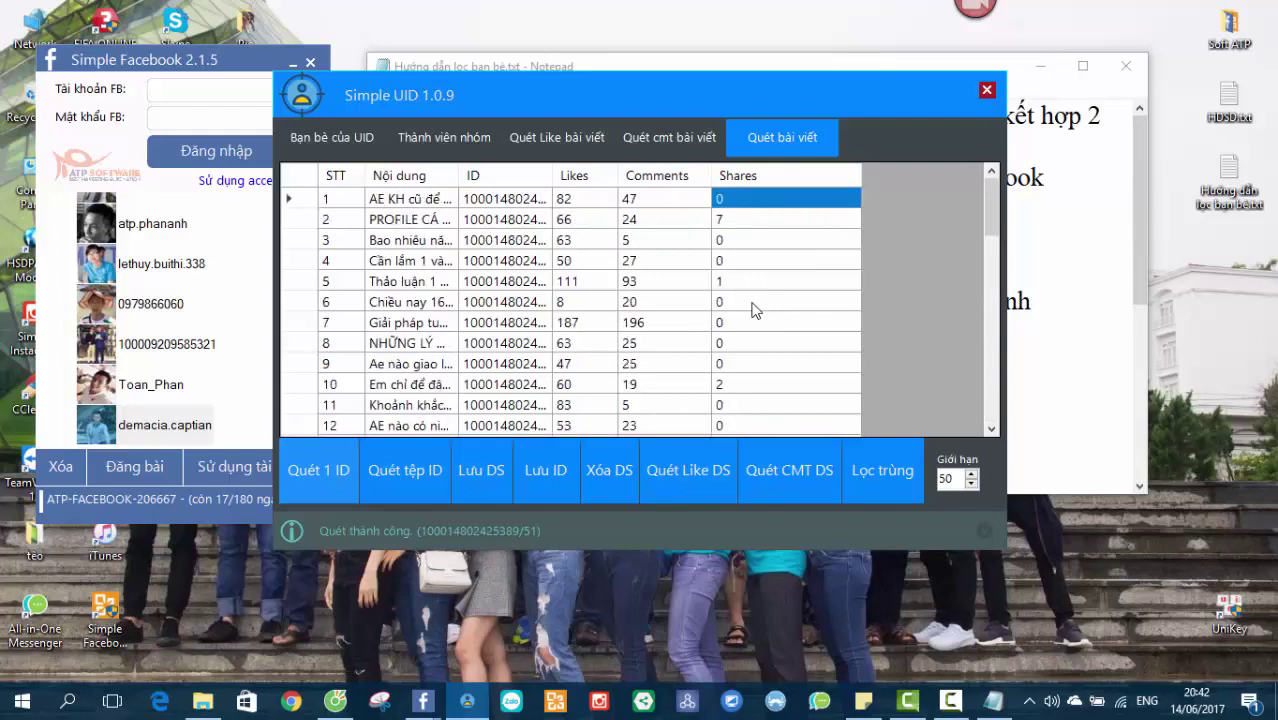
click(655, 203)
click(753, 248)
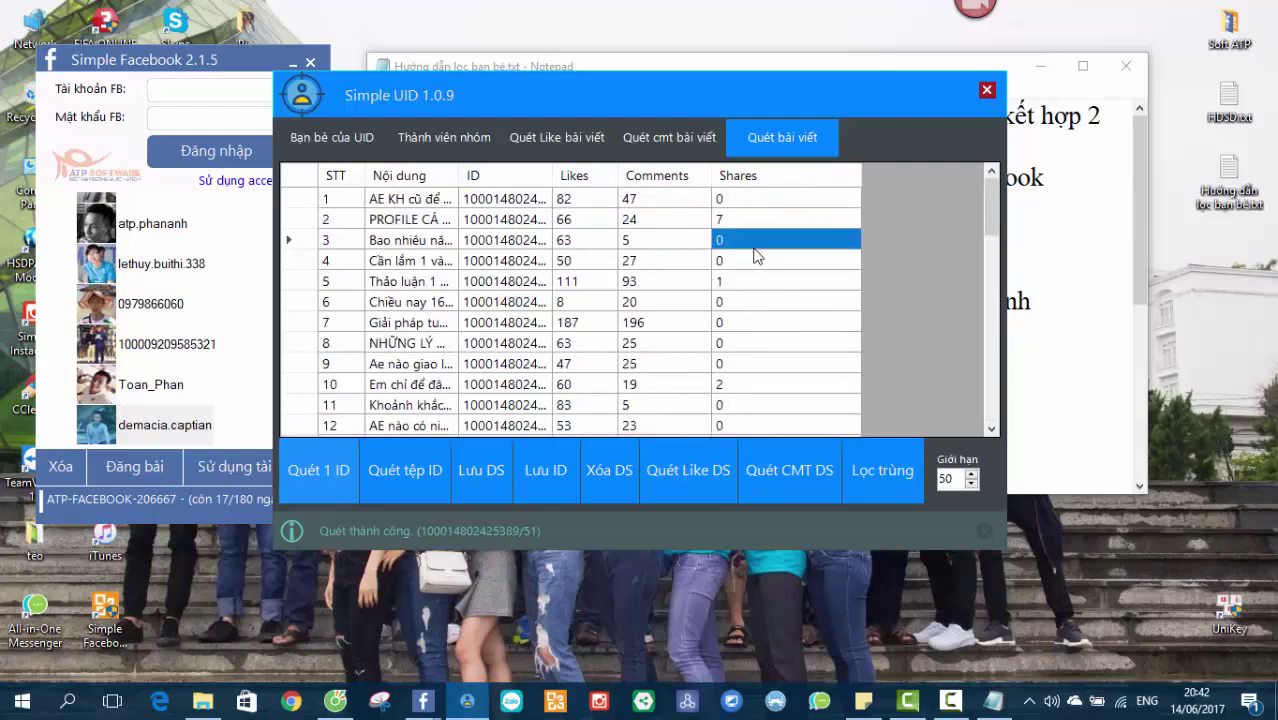
scroll(753, 248, down, 13)
scroll(755, 254, up, 13)
click(612, 195)
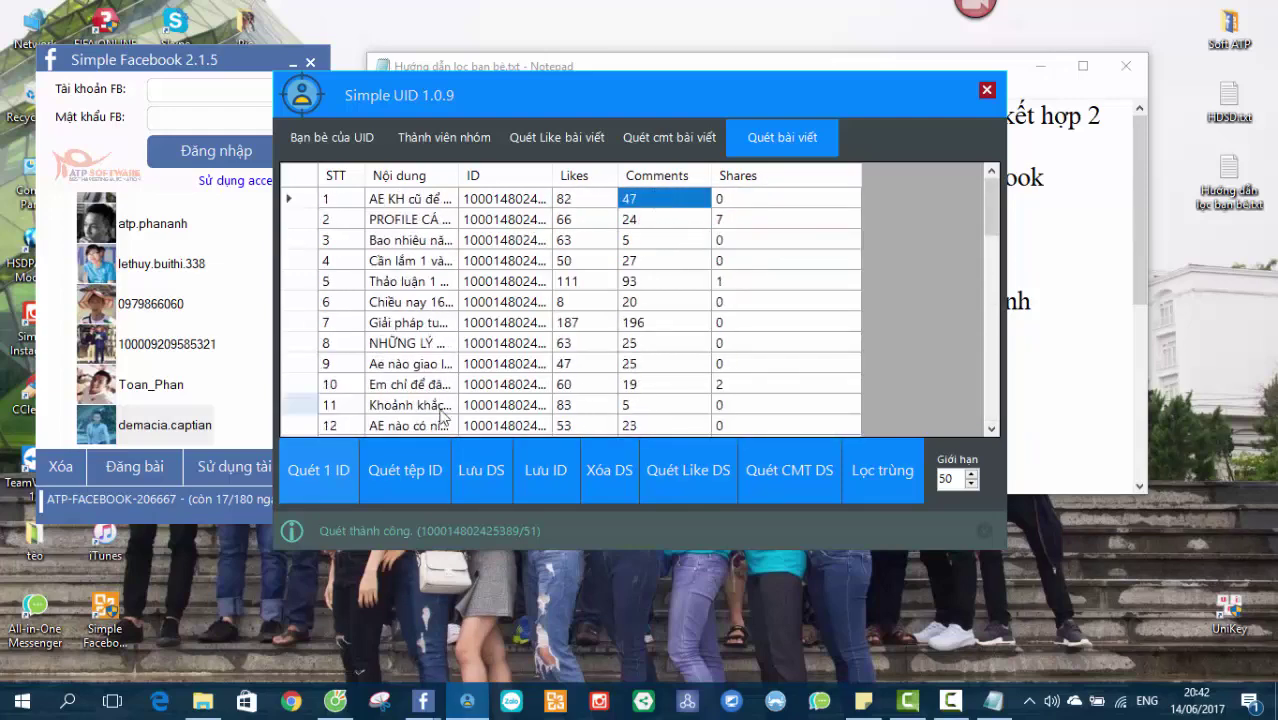
- Sort the scanned posts by comments, look through them, and re-sort them by likes in ascending order
click(578, 176)
click(650, 177)
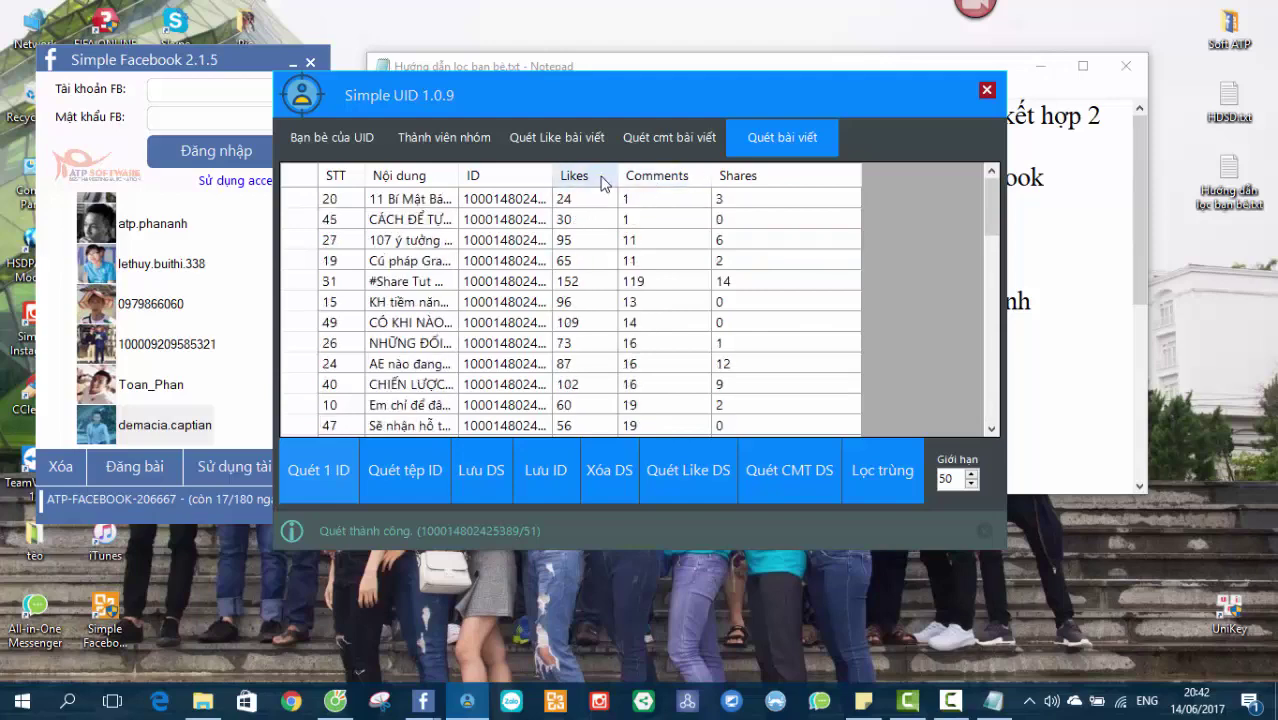
click(629, 305)
scroll(630, 310, down, 6)
scroll(629, 314, down, 8)
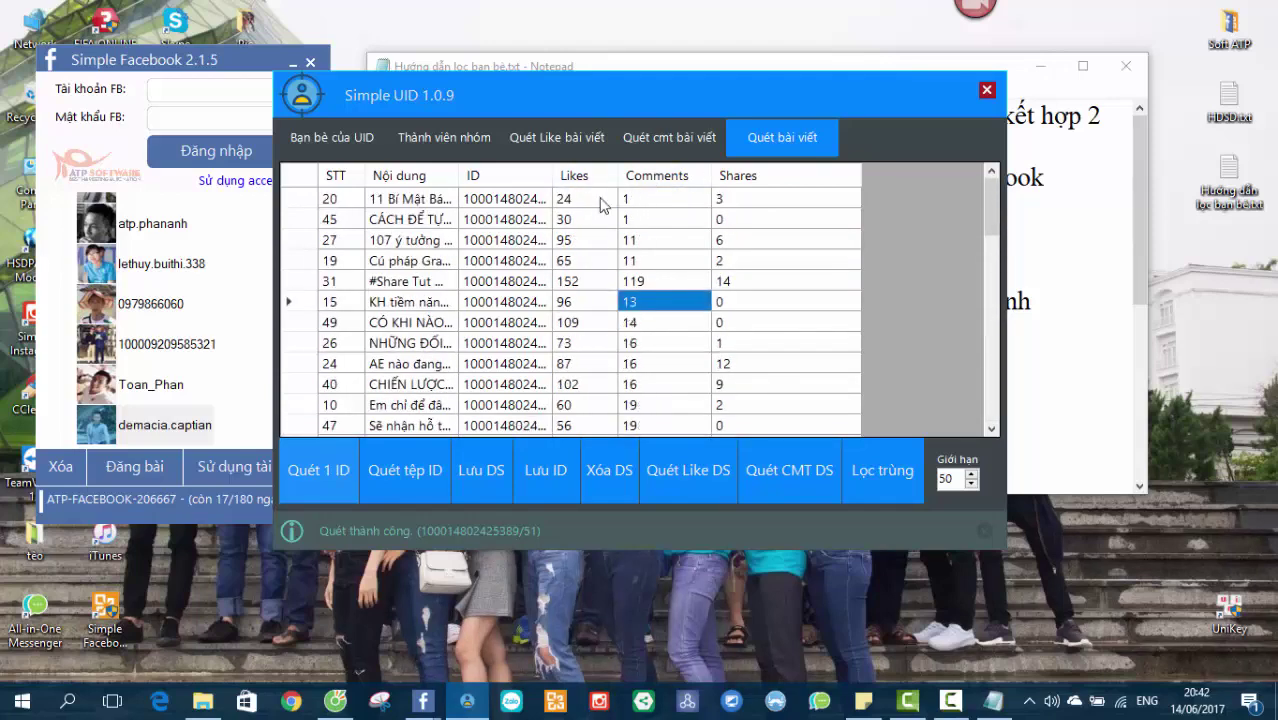
click(600, 178)
scroll(662, 305, down, 5)
scroll(662, 308, up, 5)
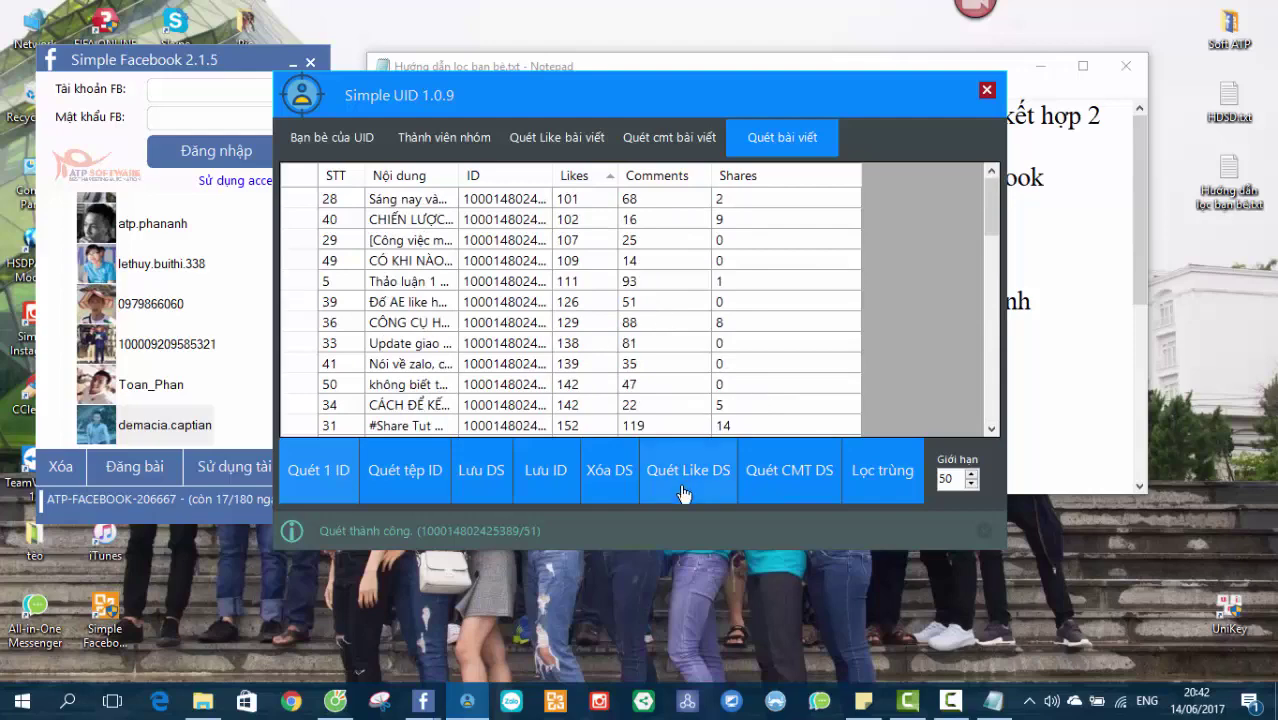
- Scan the likes of all listed posts with "Quét Like DS" and look through the collected likers under "Quét Like bài viết"
drag(630, 94, 593, 63)
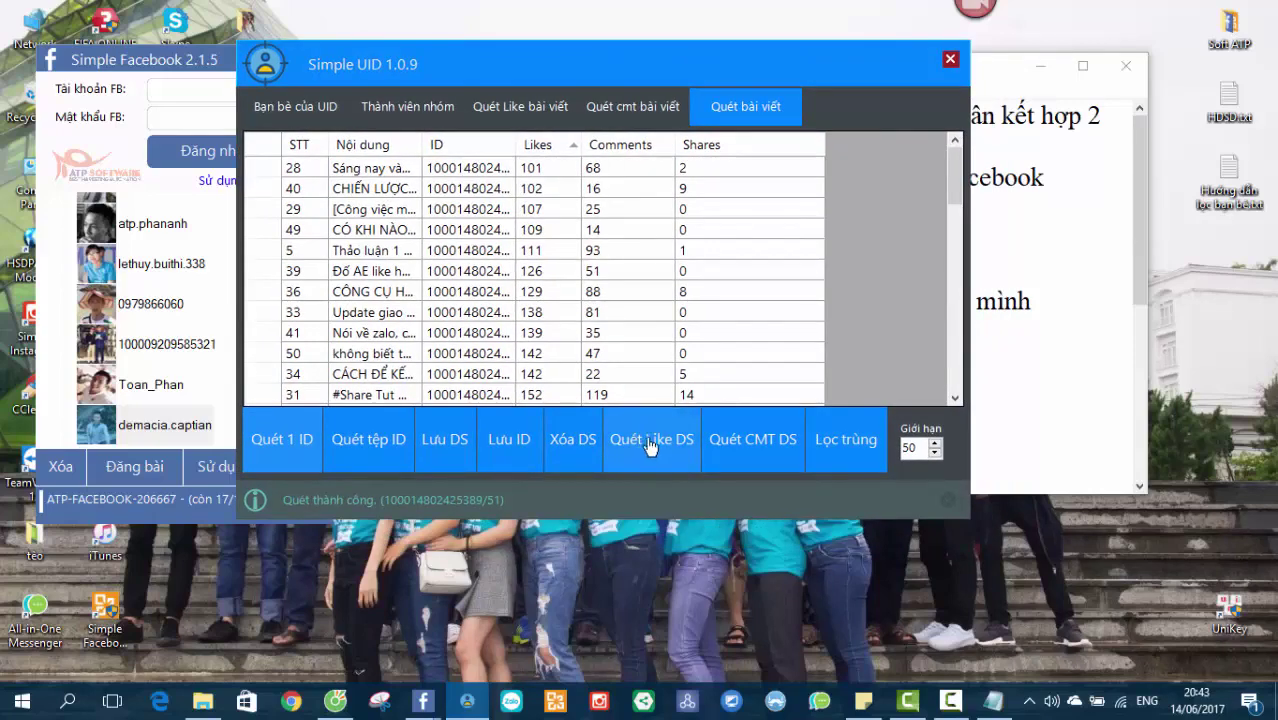
click(540, 106)
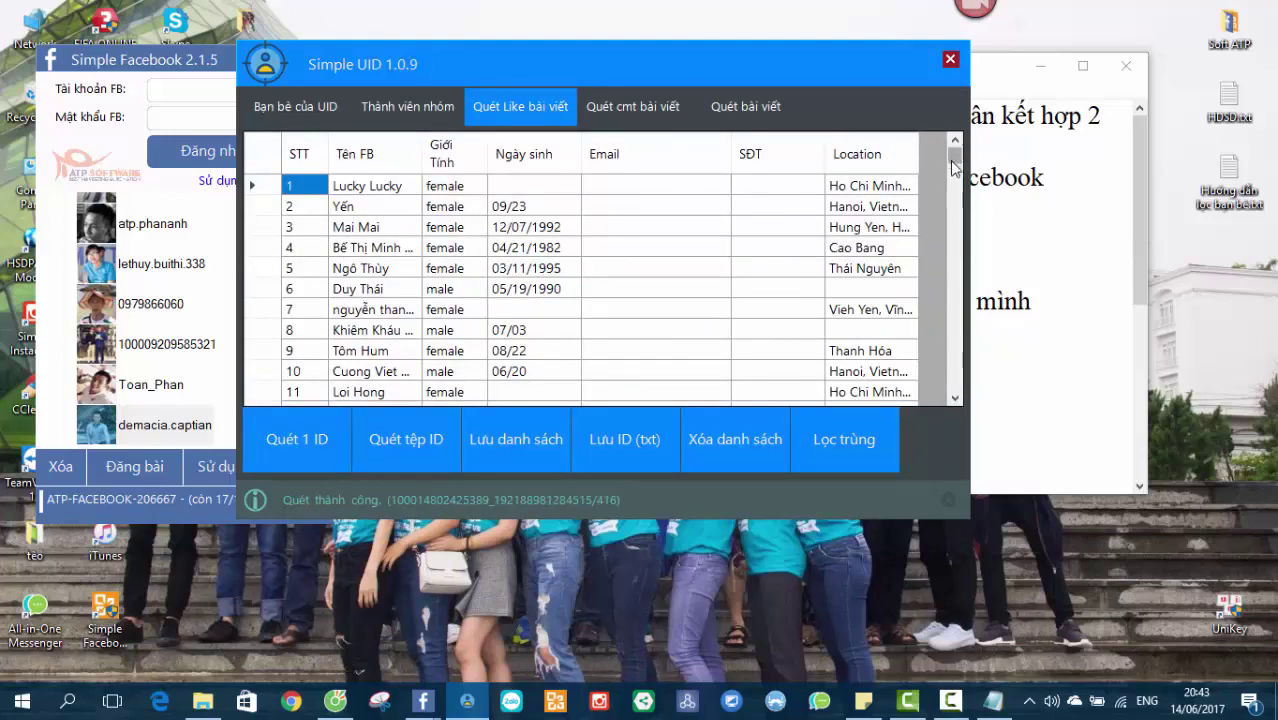
drag(953, 168, 956, 400)
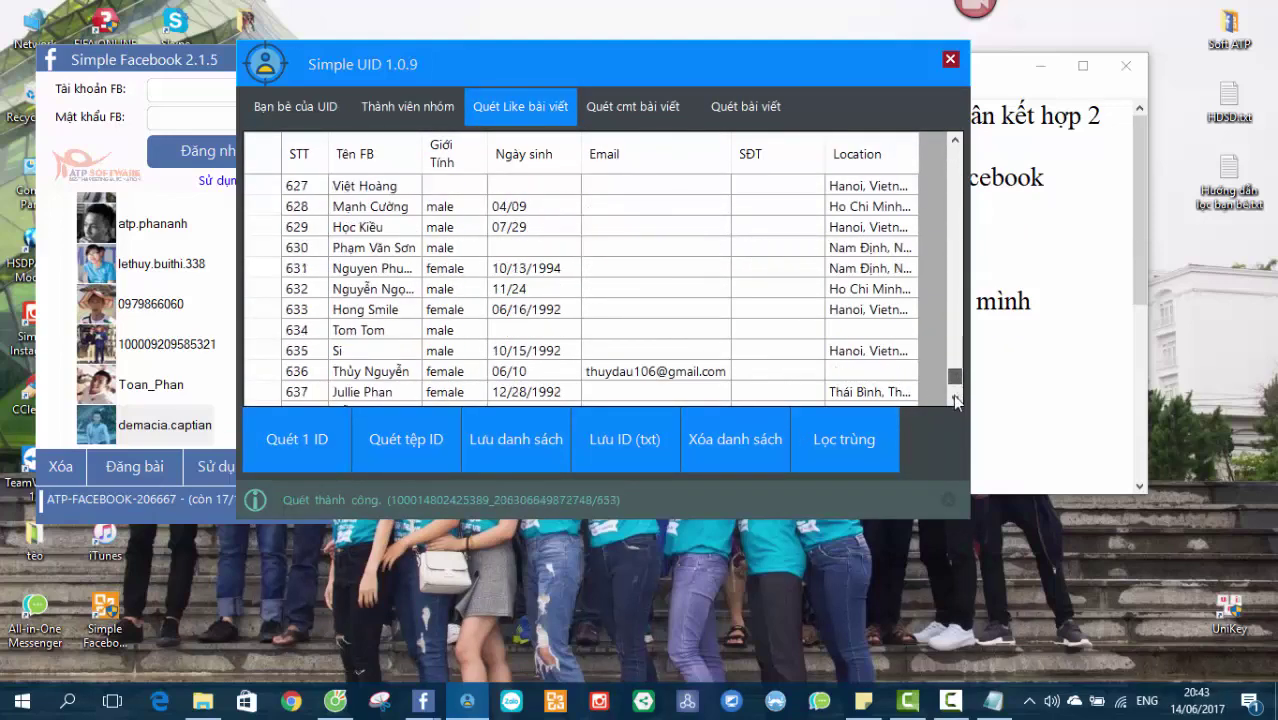
click(689, 122)
- Scan the comments of all listed posts with "Quét CMT DS" and look through the commenters under "Quét cmt bài viết"
click(748, 106)
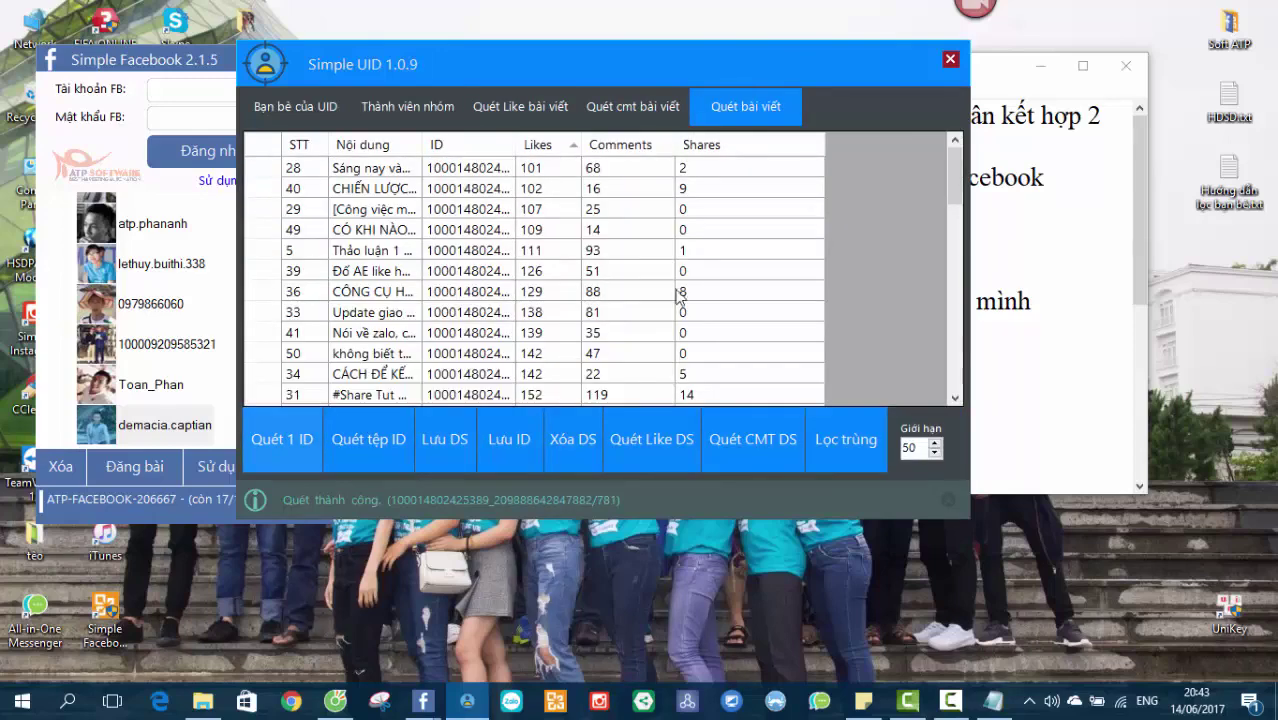
click(765, 447)
click(653, 114)
drag(954, 160, 953, 298)
click(948, 387)
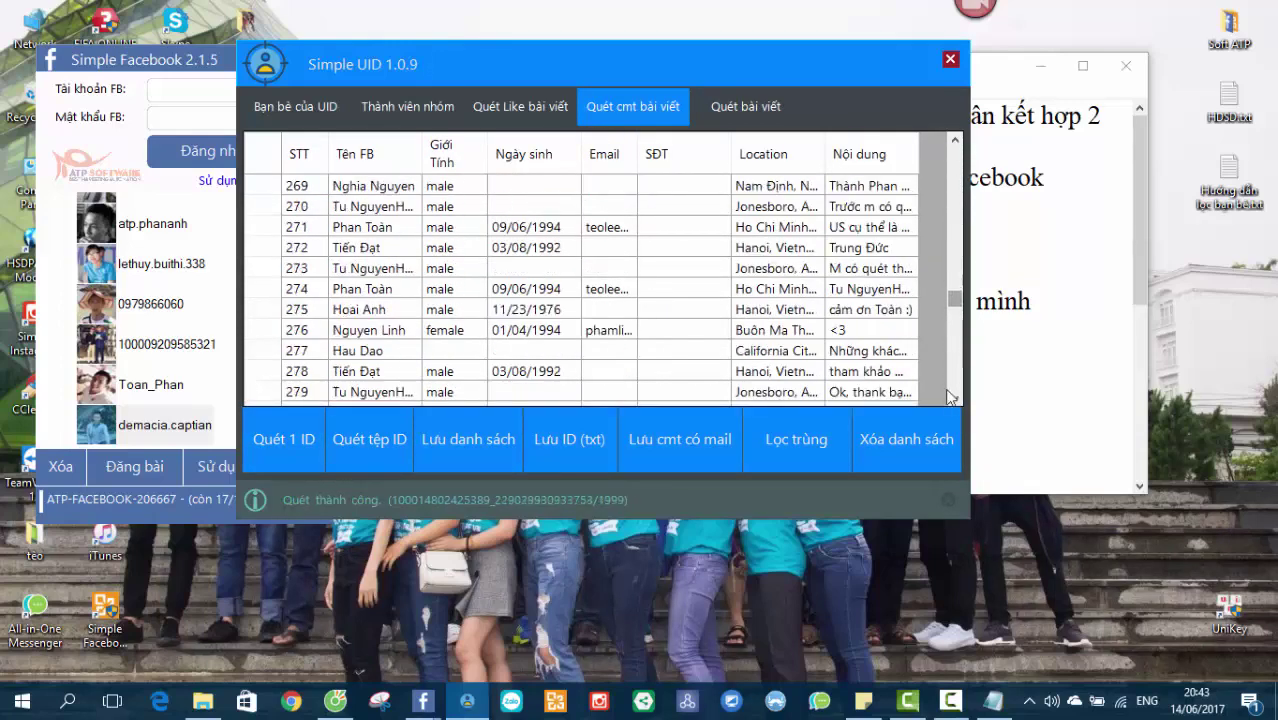
- Examine the collected likers' name, gender, birthday, email, phone and location details under "Quét Like bài viết"
click(948, 387)
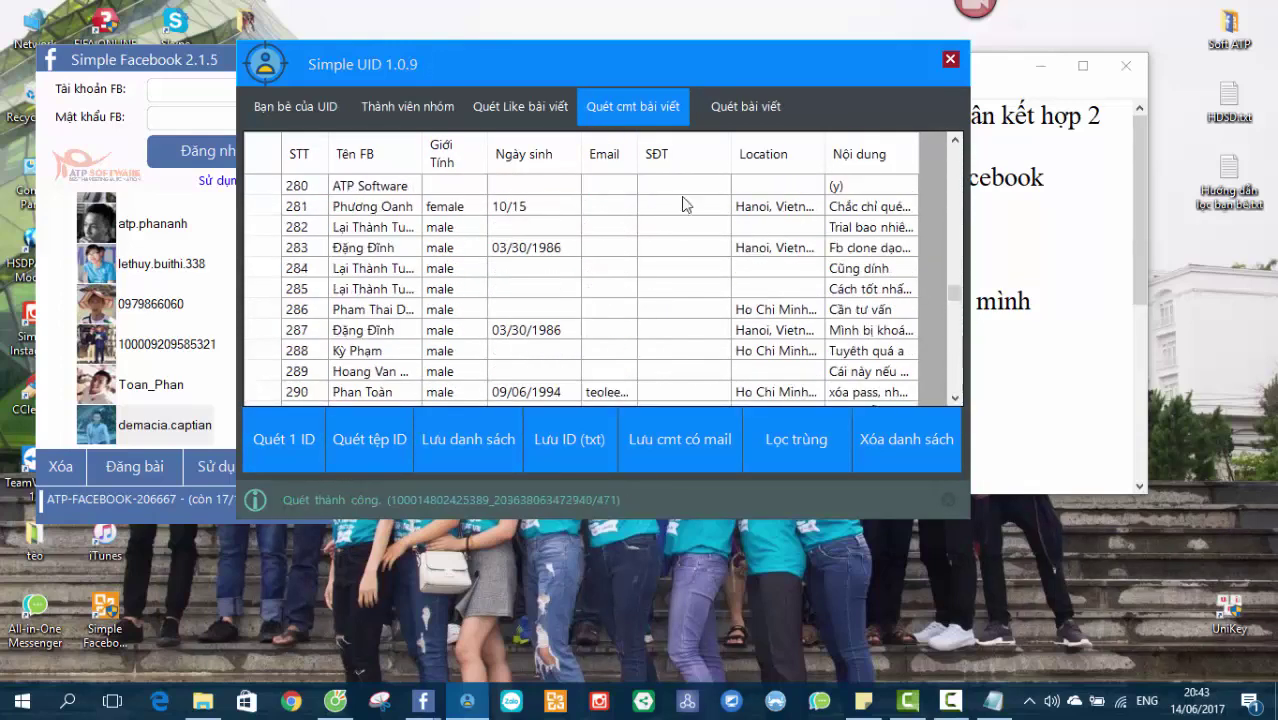
click(528, 112)
drag(953, 209, 950, 148)
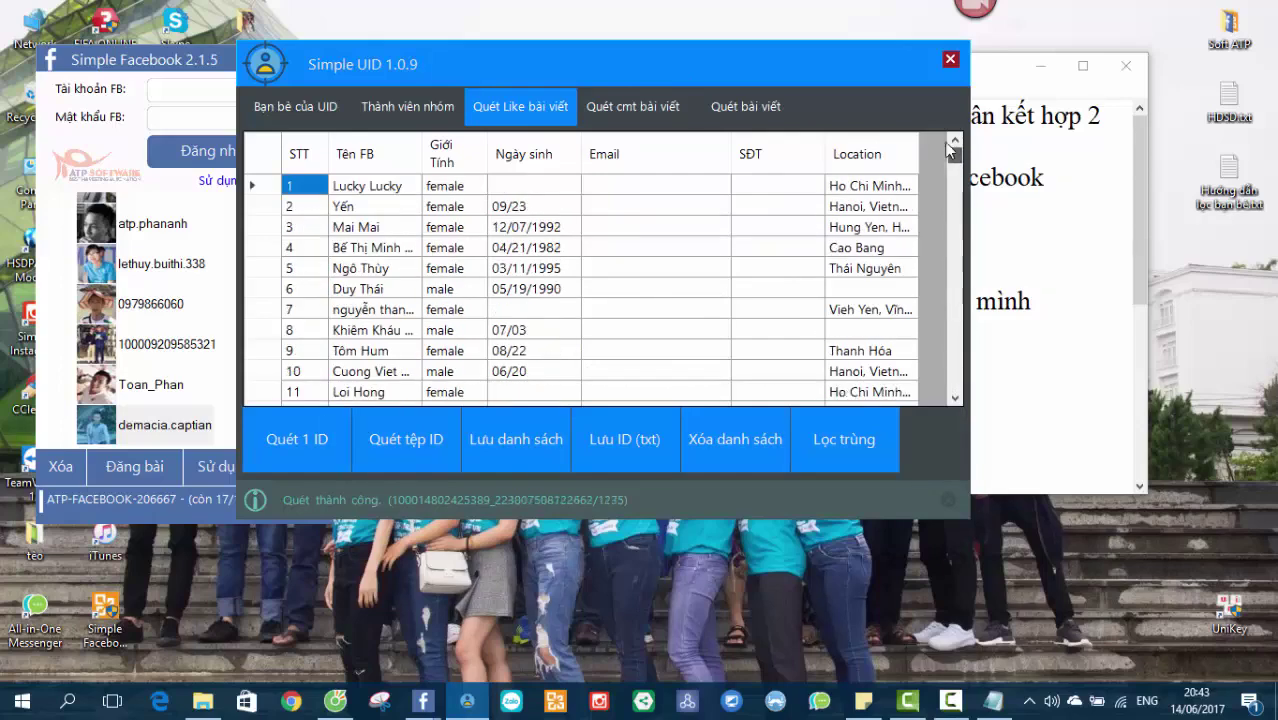
double_click(401, 183)
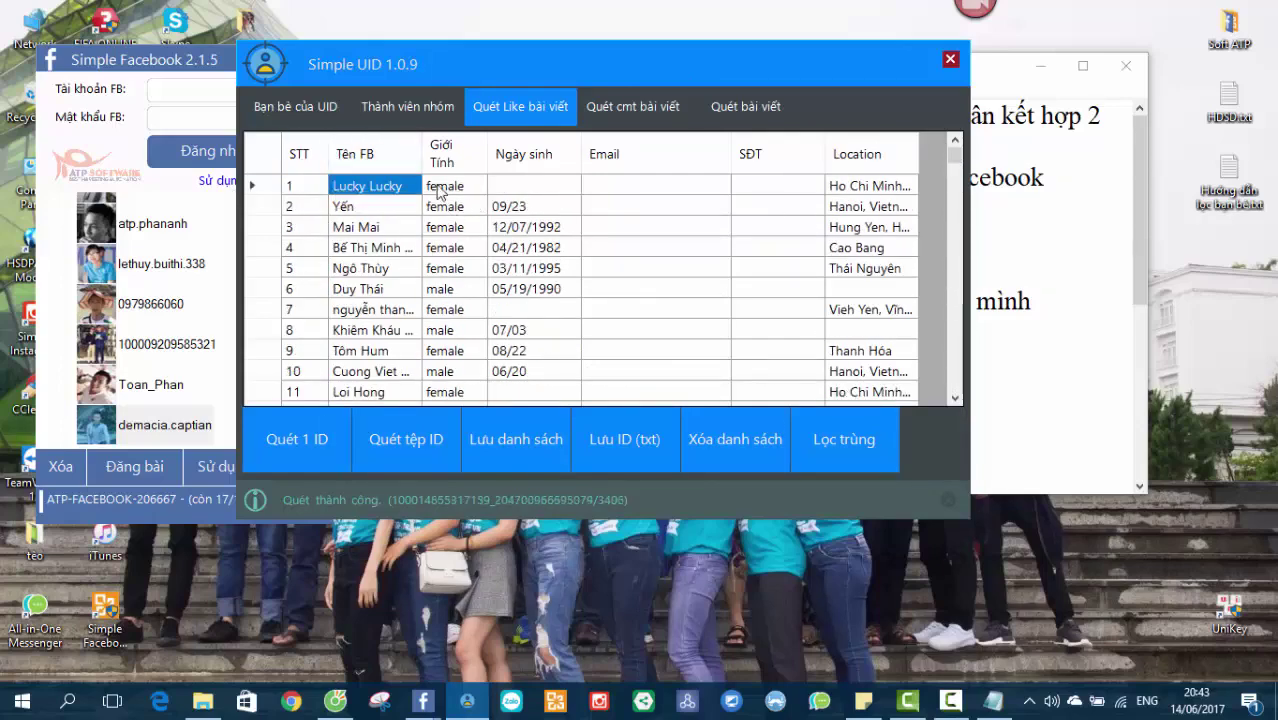
click(440, 190)
click(537, 185)
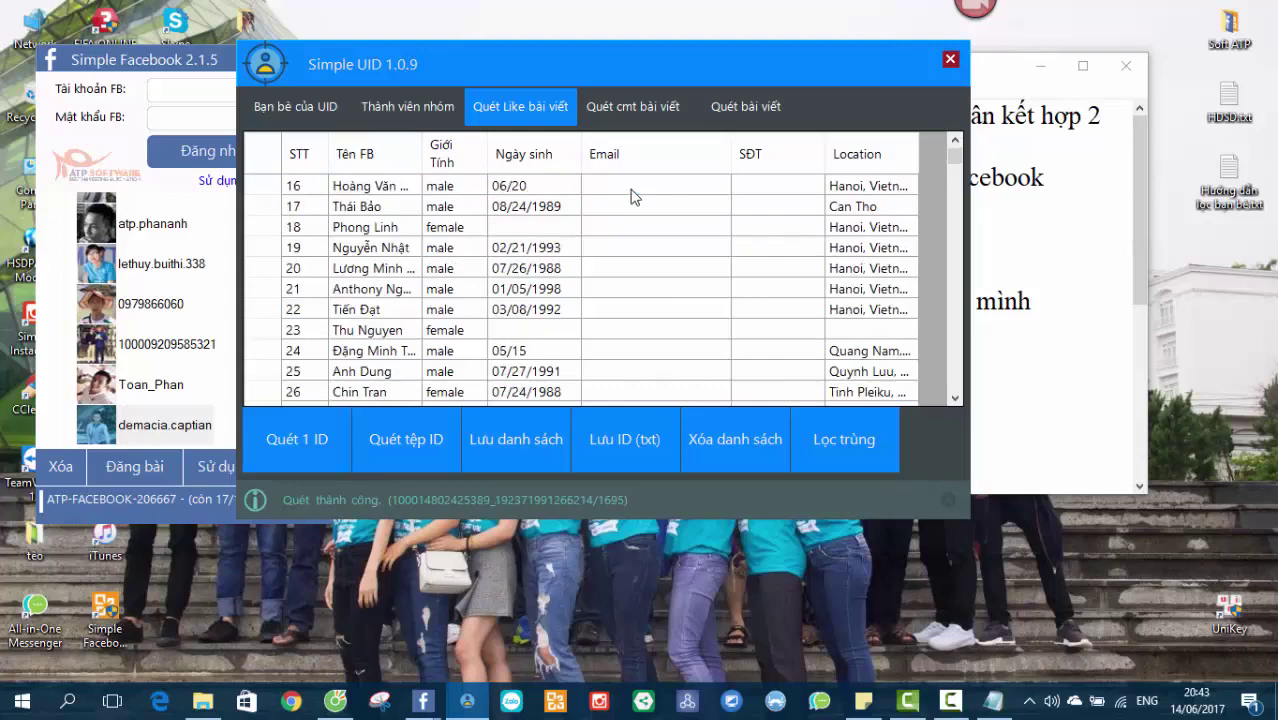
click(767, 186)
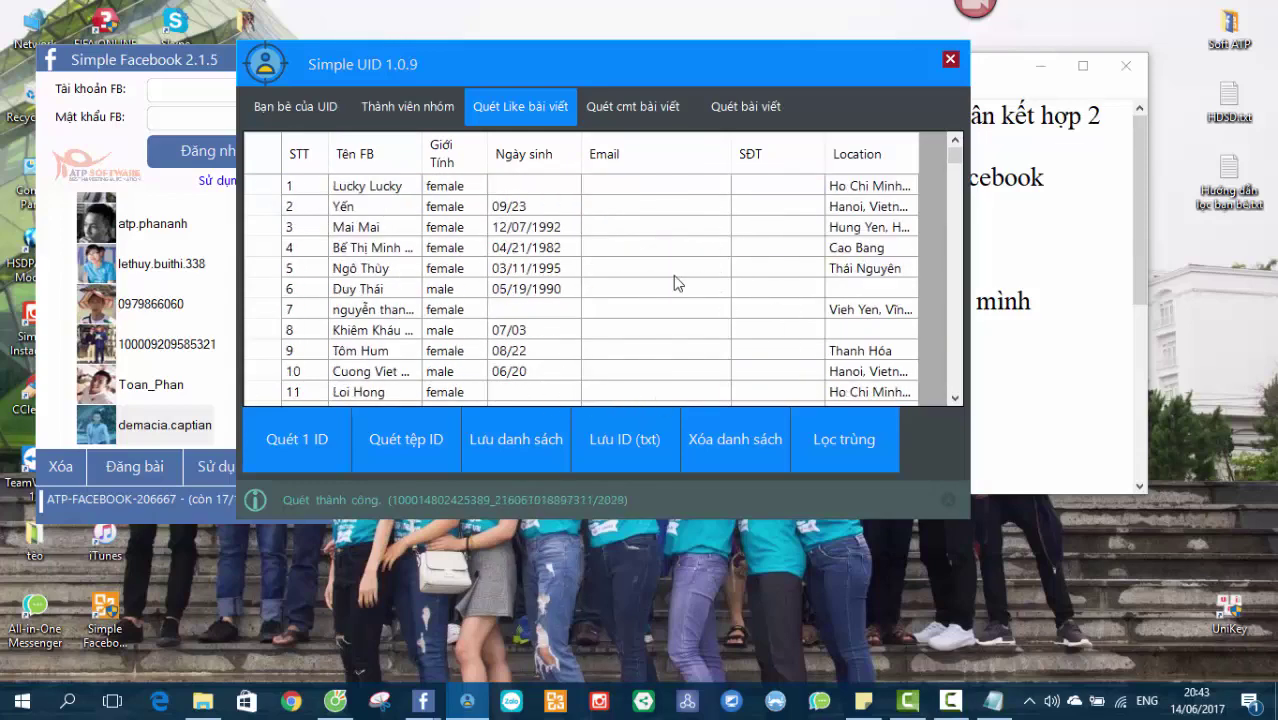
click(650, 188)
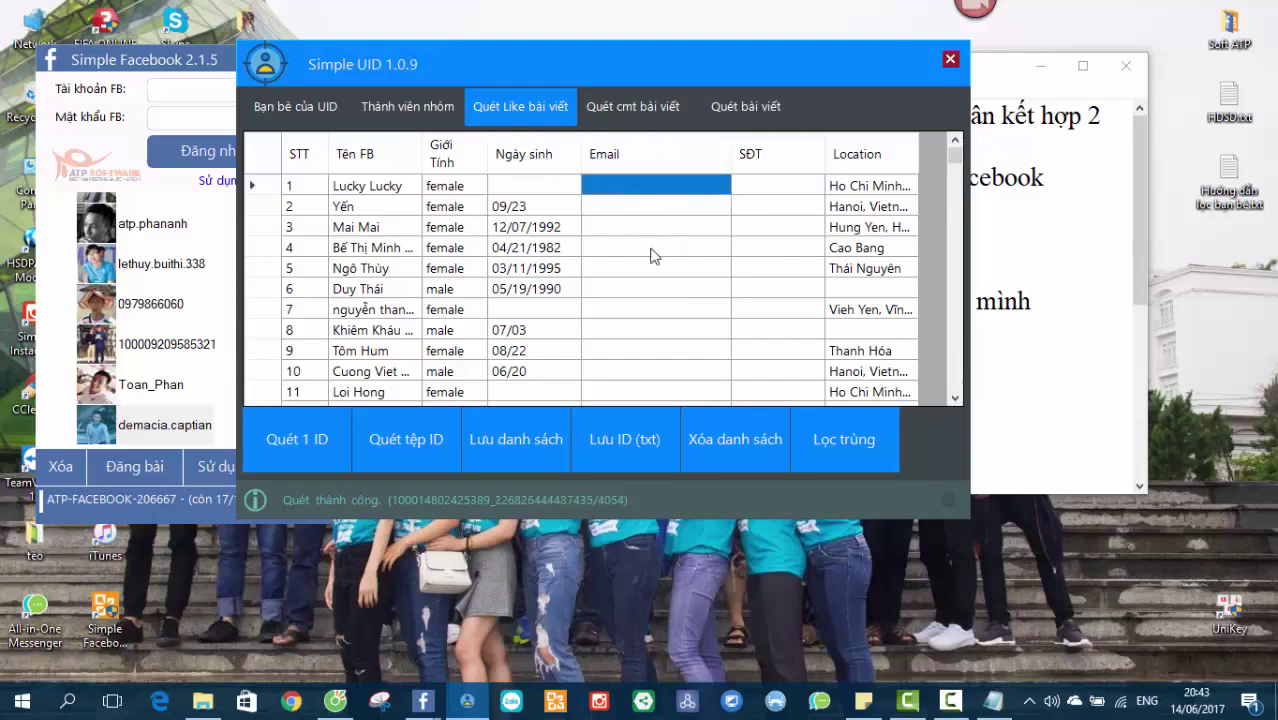
click(769, 290)
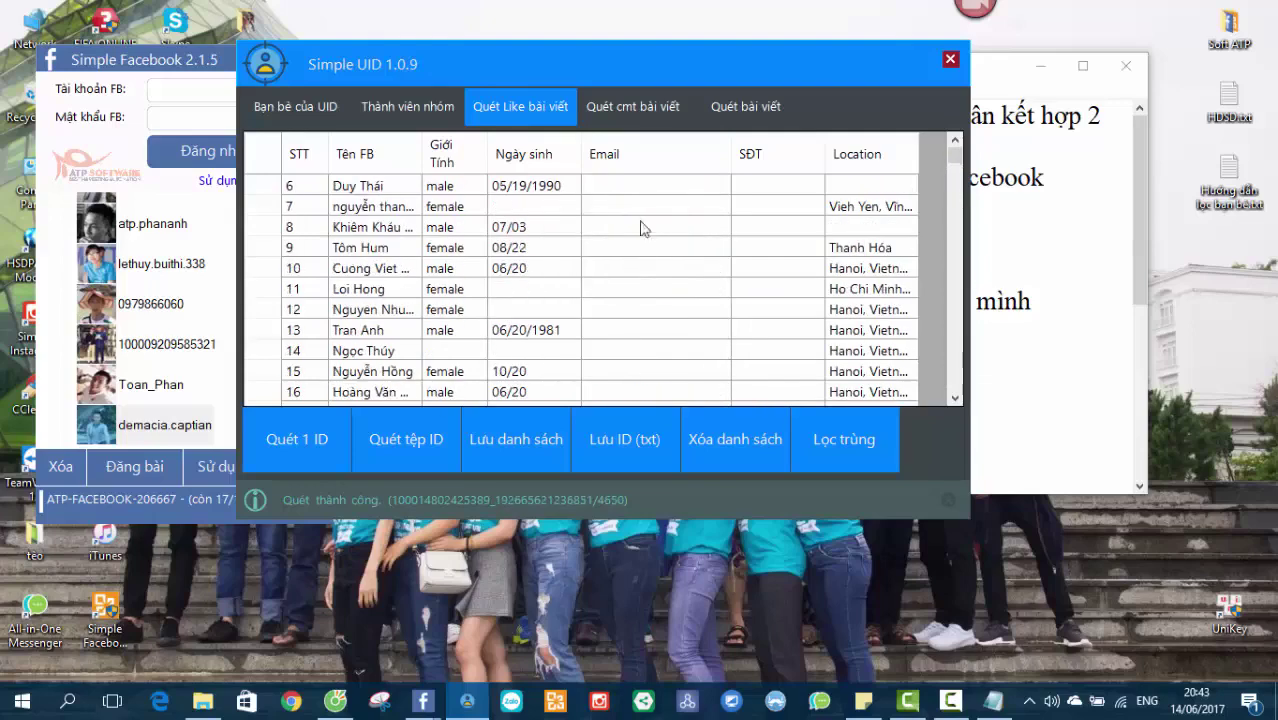
click(633, 226)
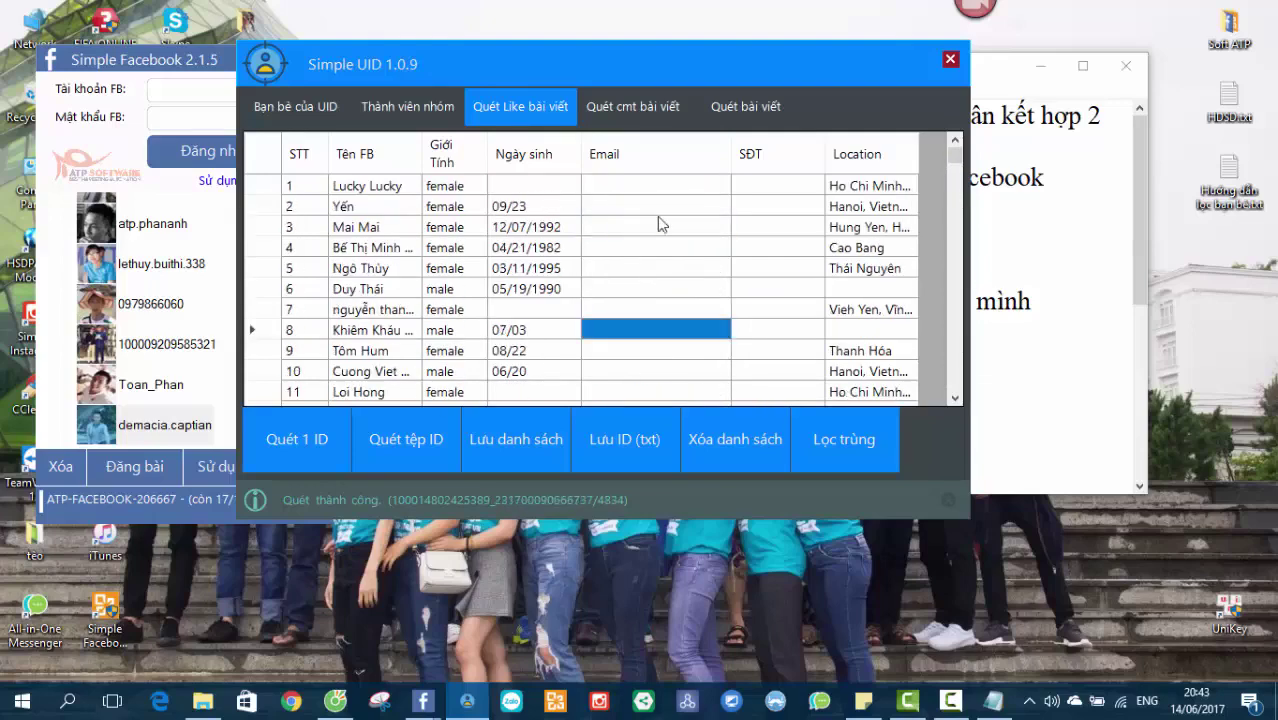
click(772, 206)
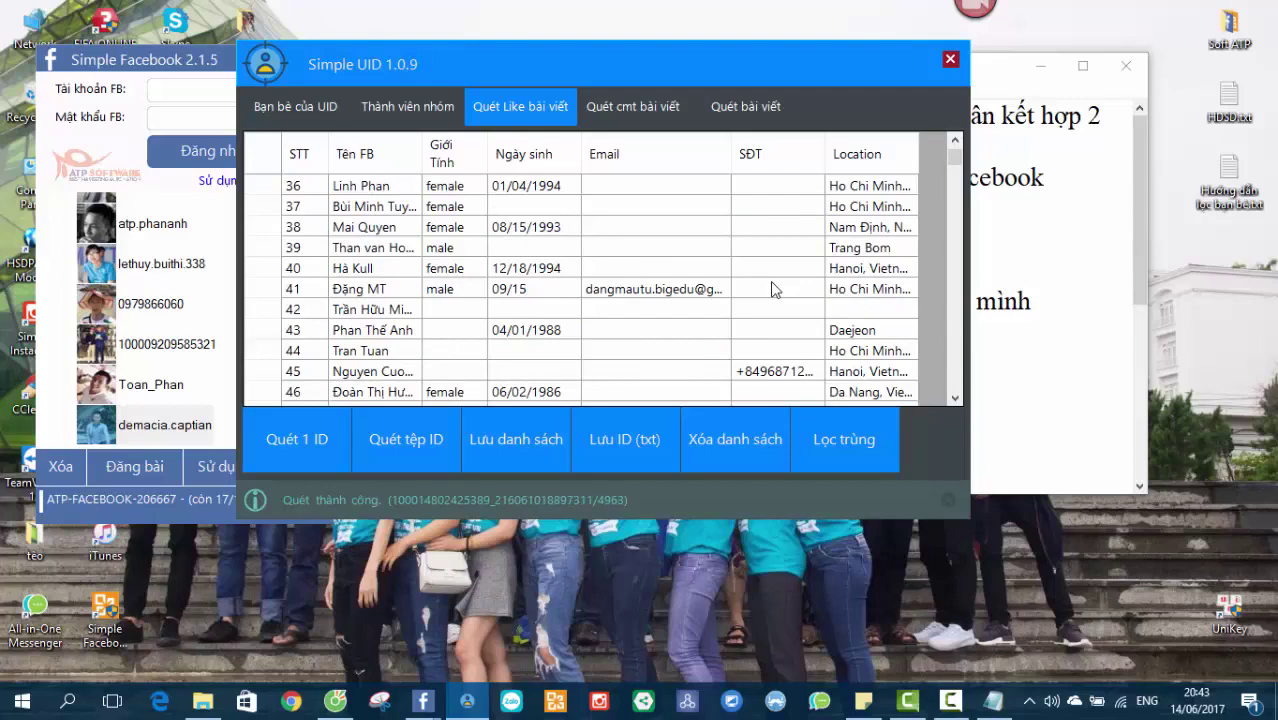
click(866, 190)
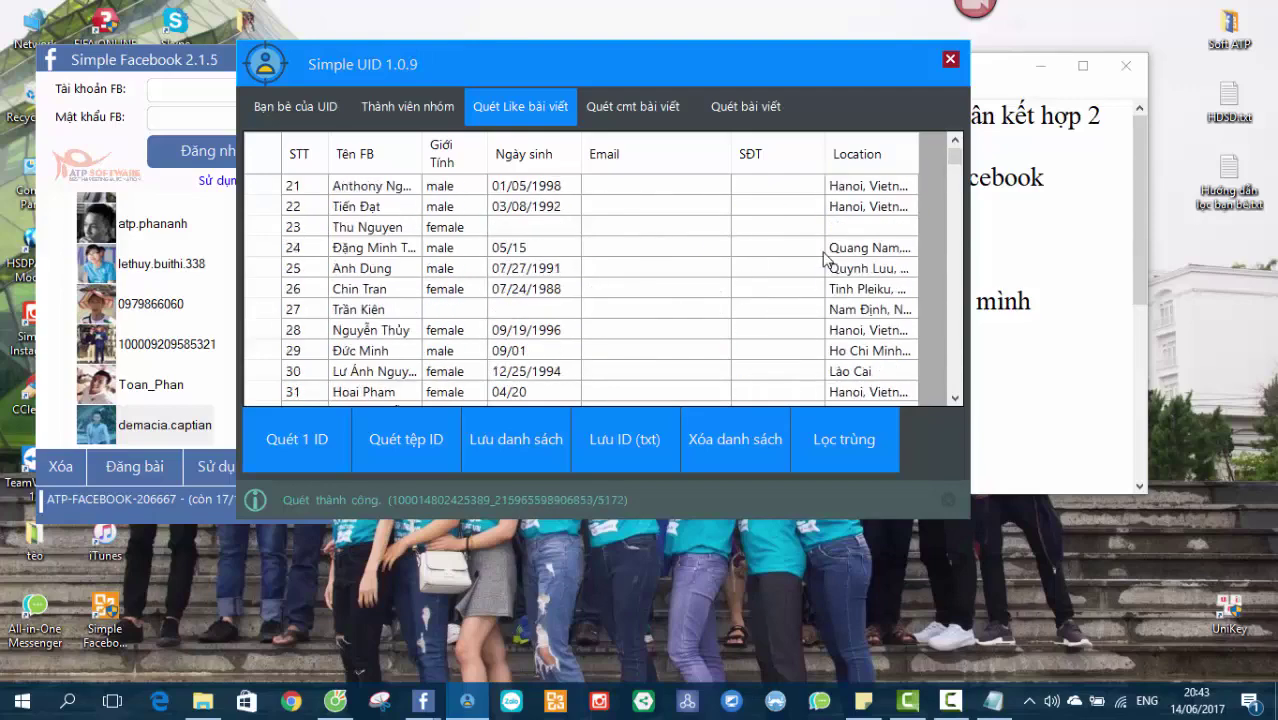
mouse_move(959, 154)
mouse_down()
mouse_move(966, 342)
mouse_move(961, 179)
mouse_up()
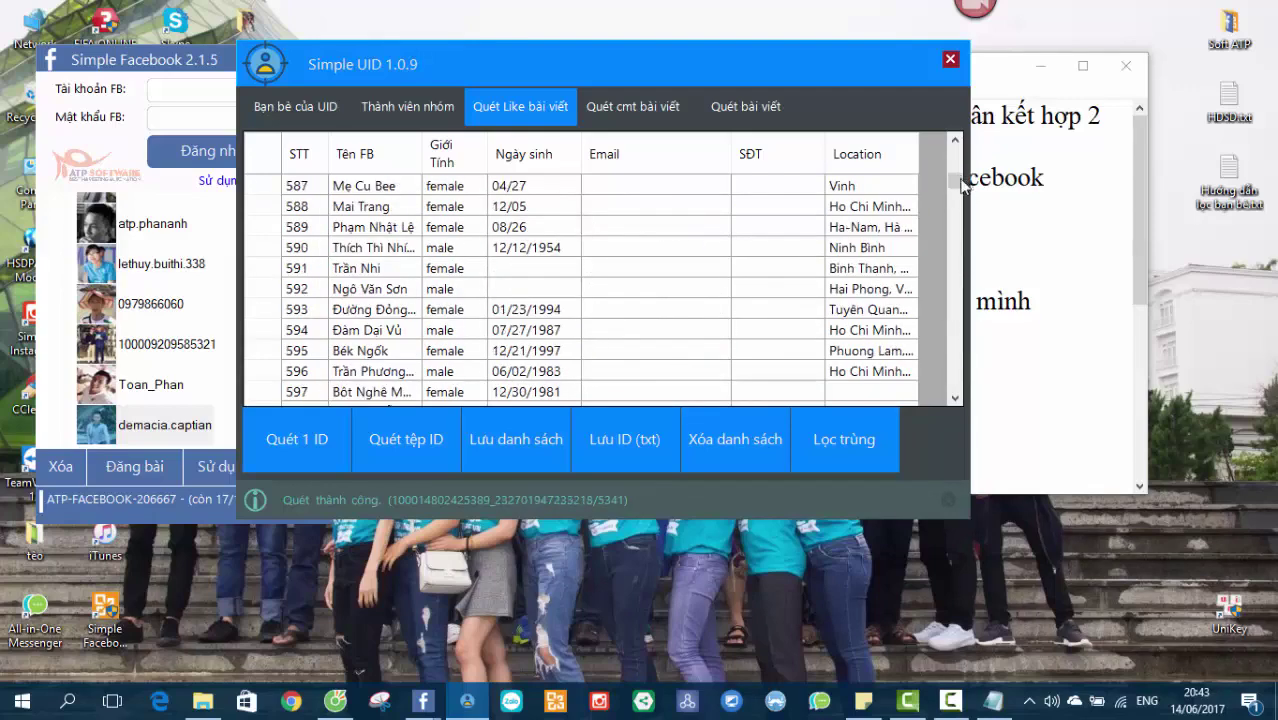
- Look through the commenter list and the liker list down to their last rows
click(650, 106)
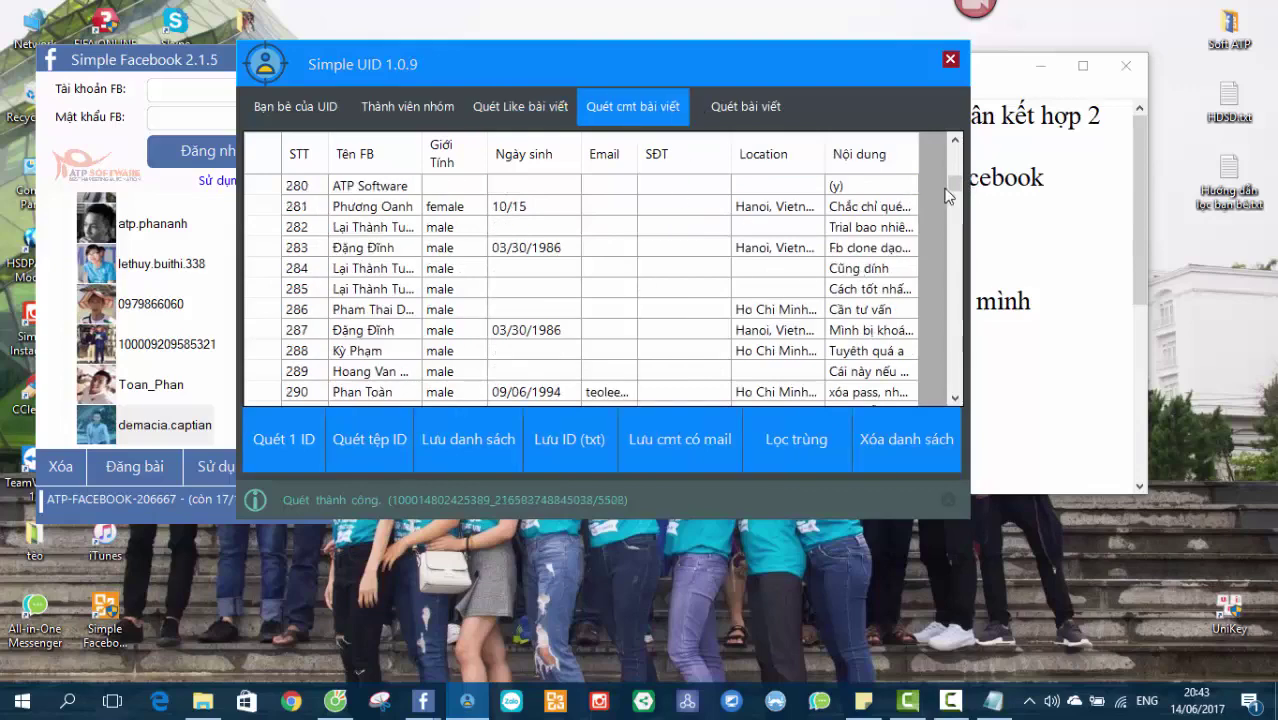
drag(955, 160, 955, 394)
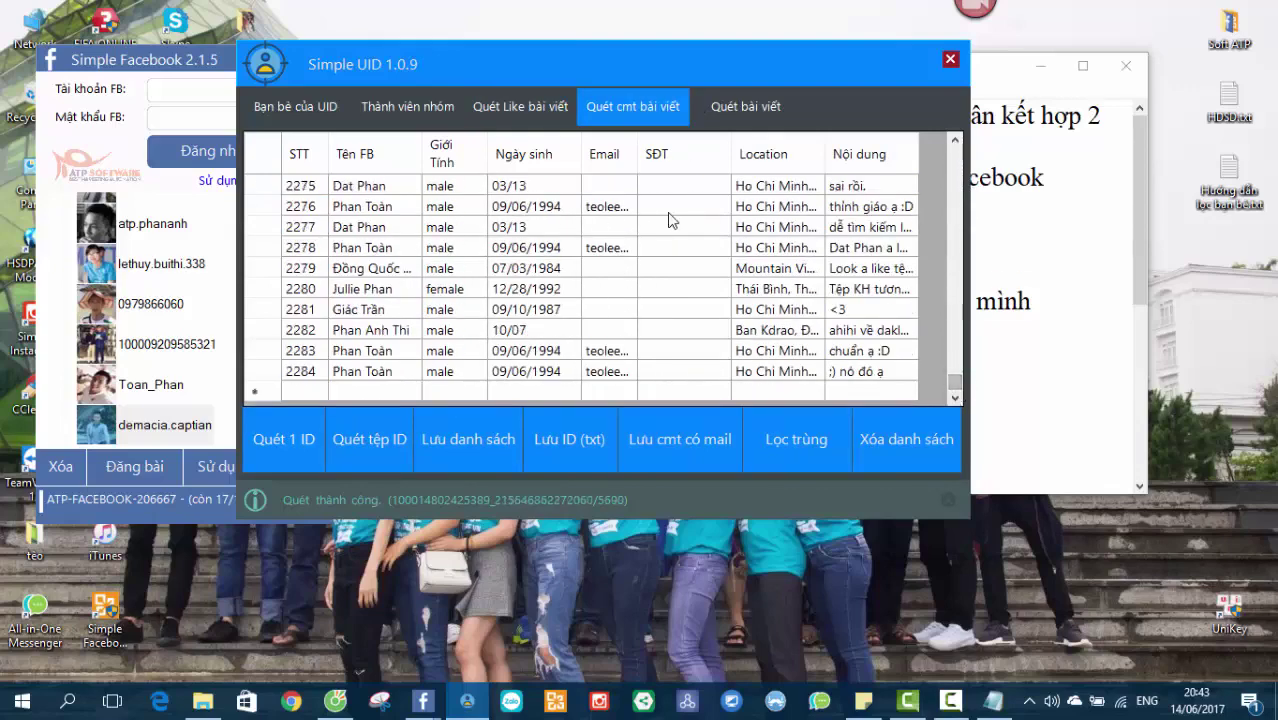
click(520, 110)
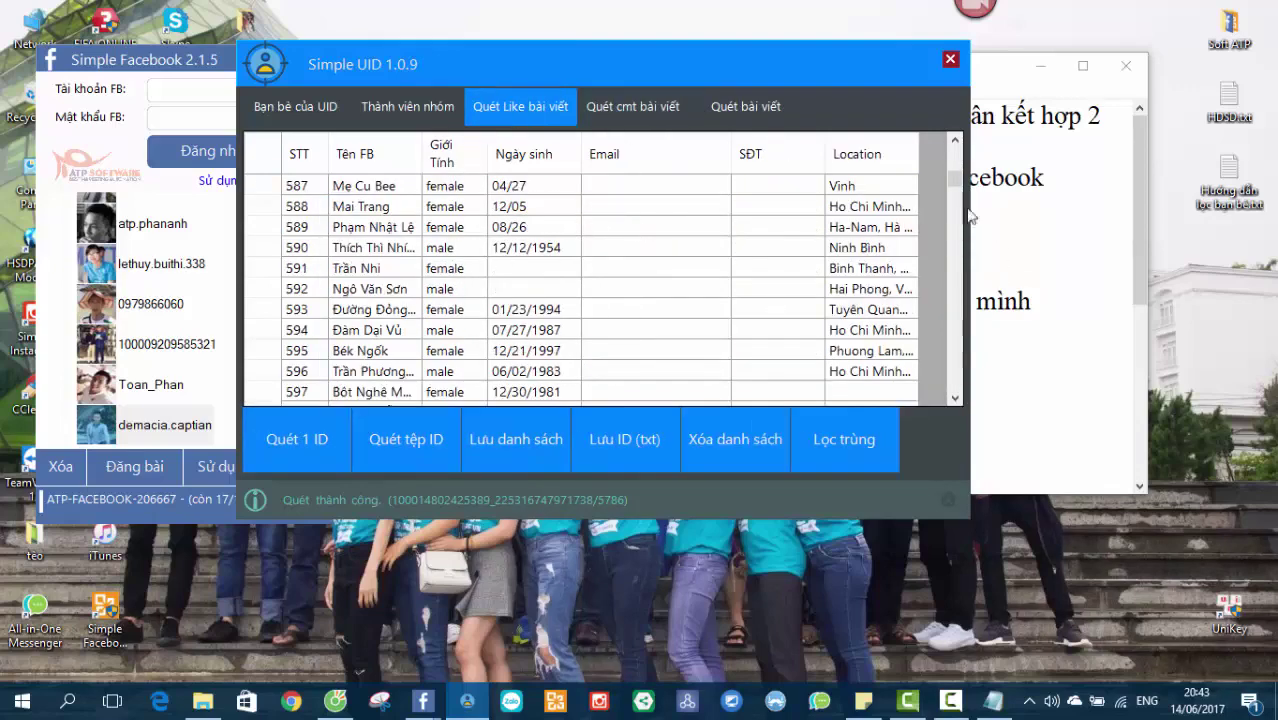
drag(955, 183, 955, 382)
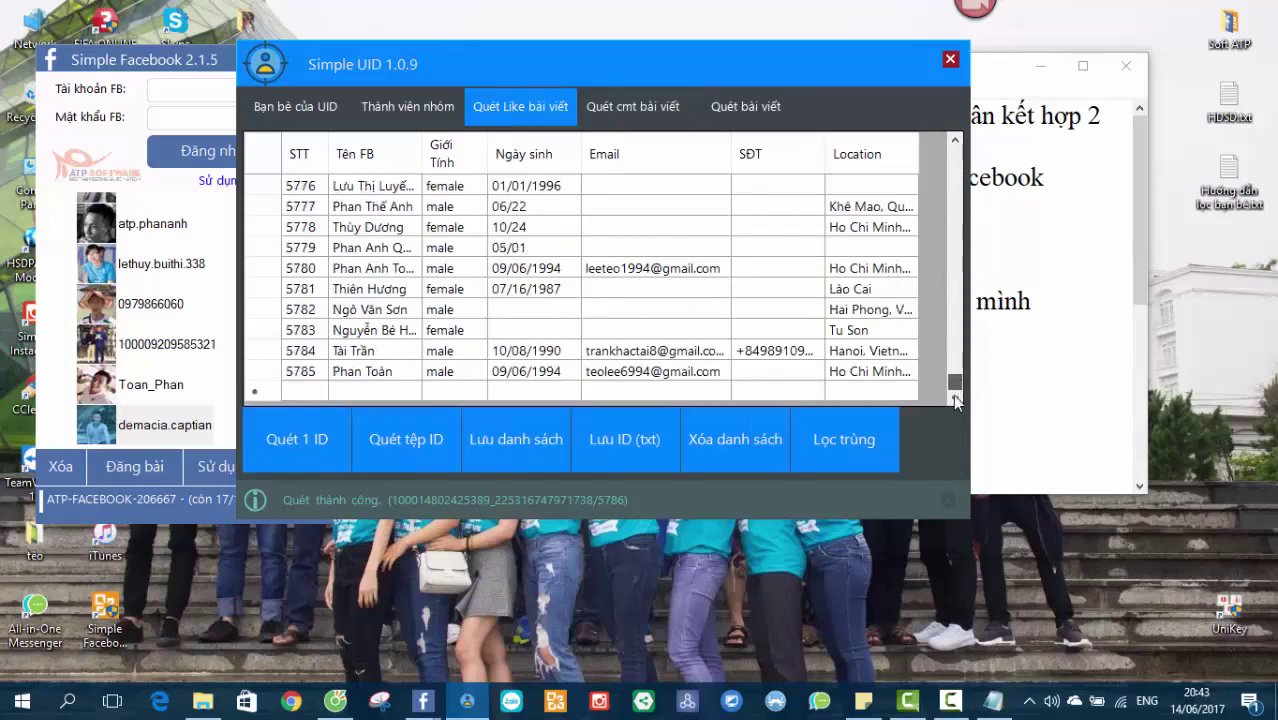
click(574, 272)
click(357, 272)
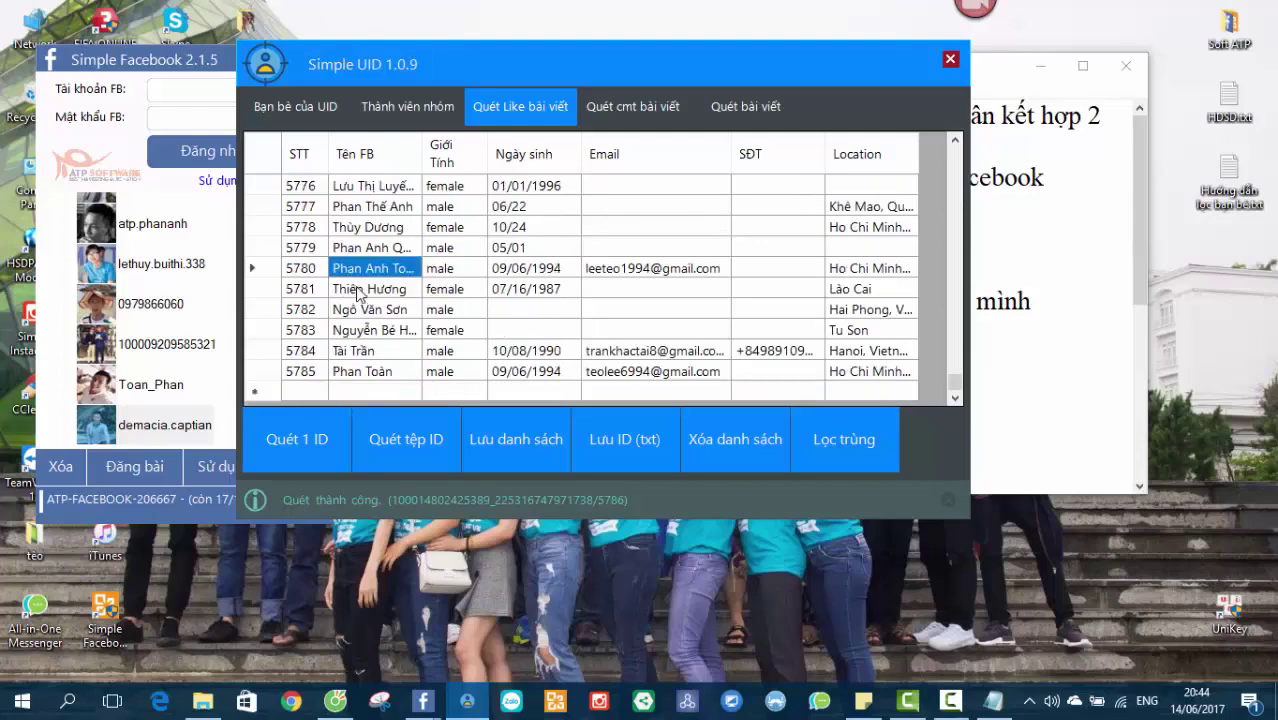
click(362, 311)
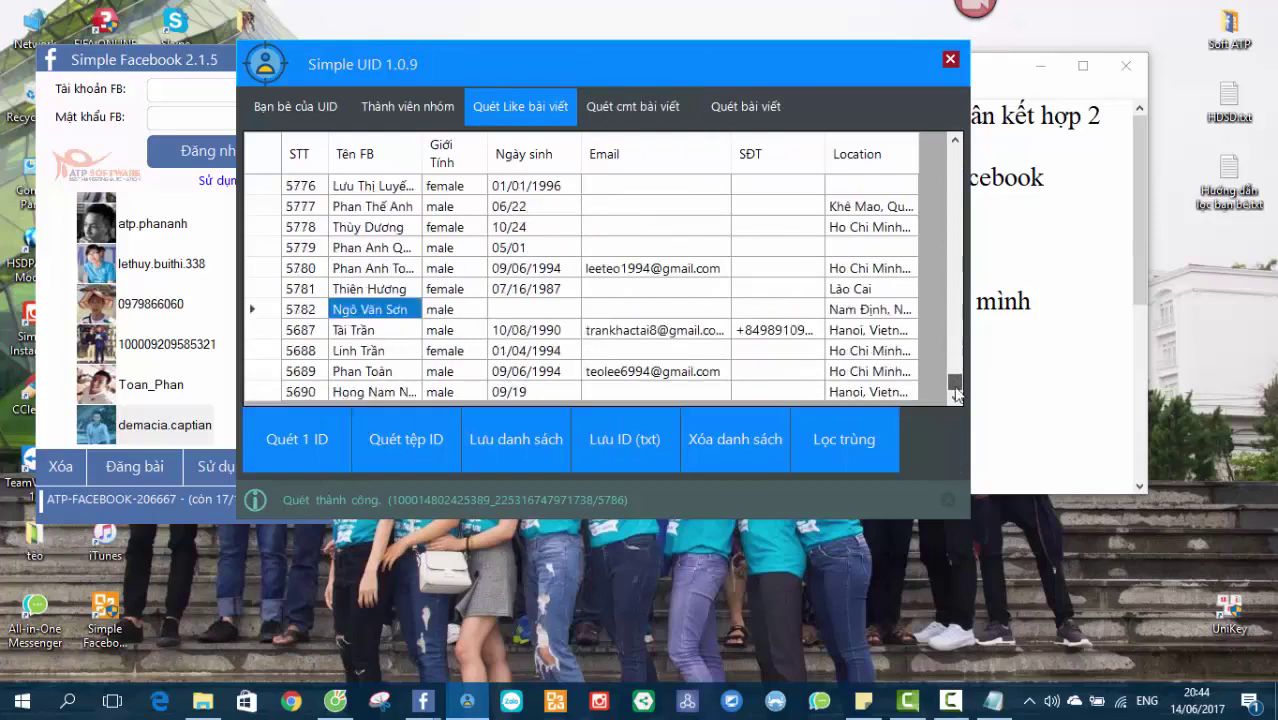
click(418, 250)
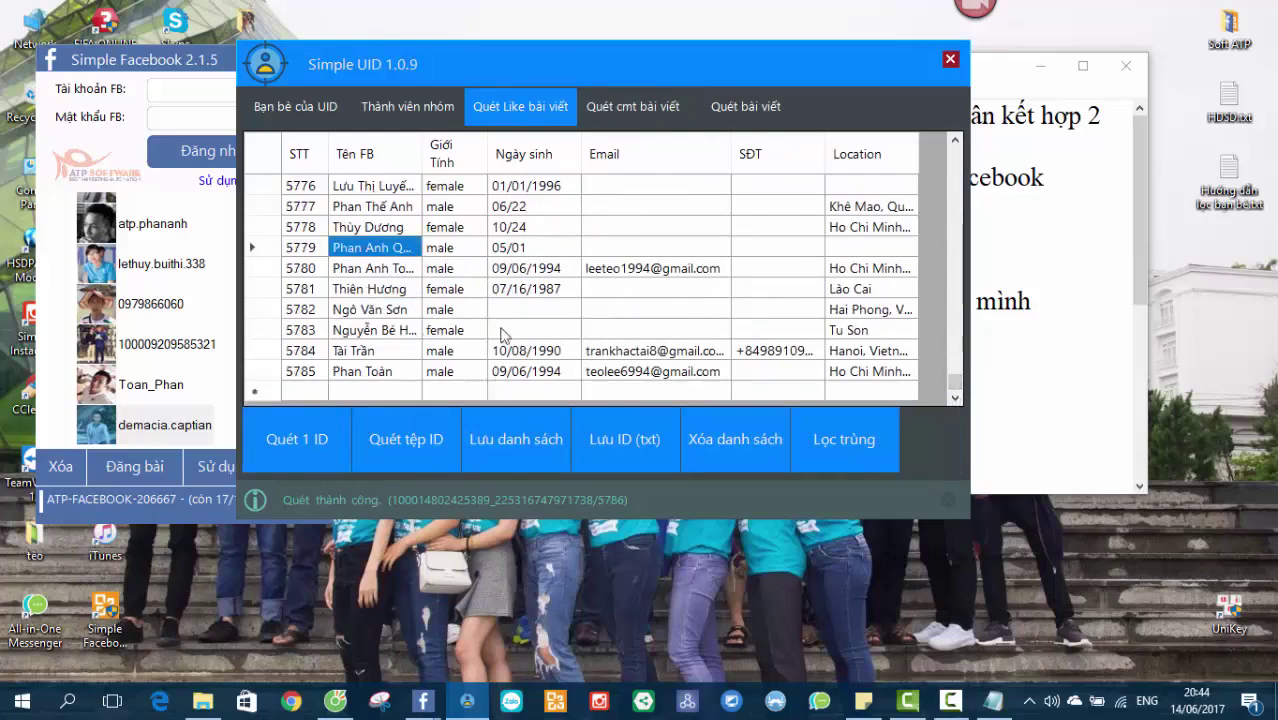
- Export the likers' IDs with "Lưu ID (txt)" to the Desktop as a text file named like
click(622, 439)
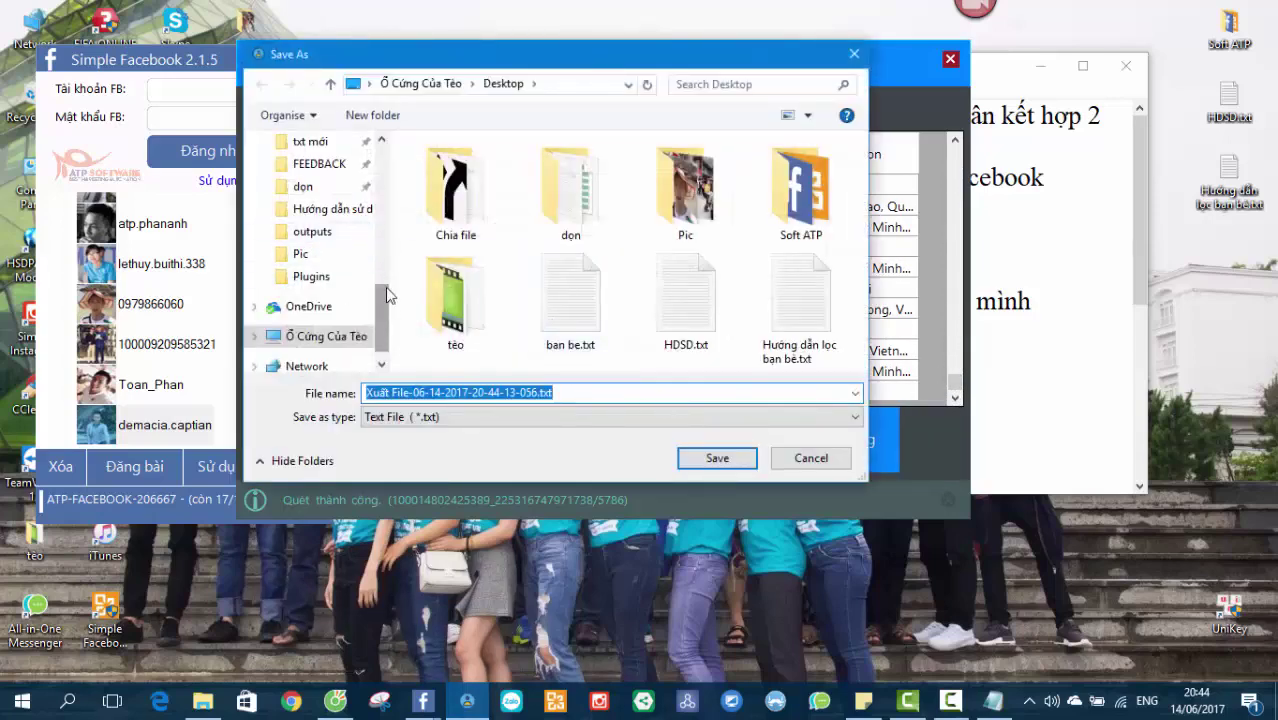
scroll(388, 295, up, 5)
click(305, 200)
click(318, 177)
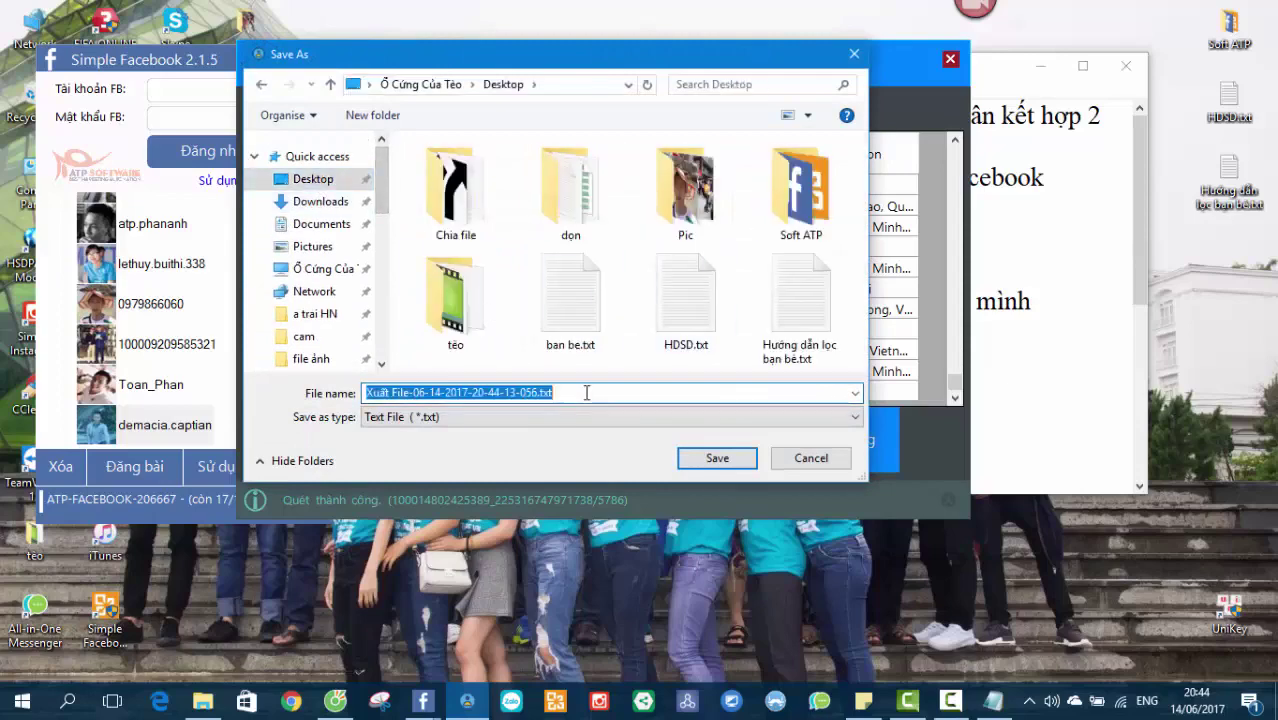
key(BackSpace)
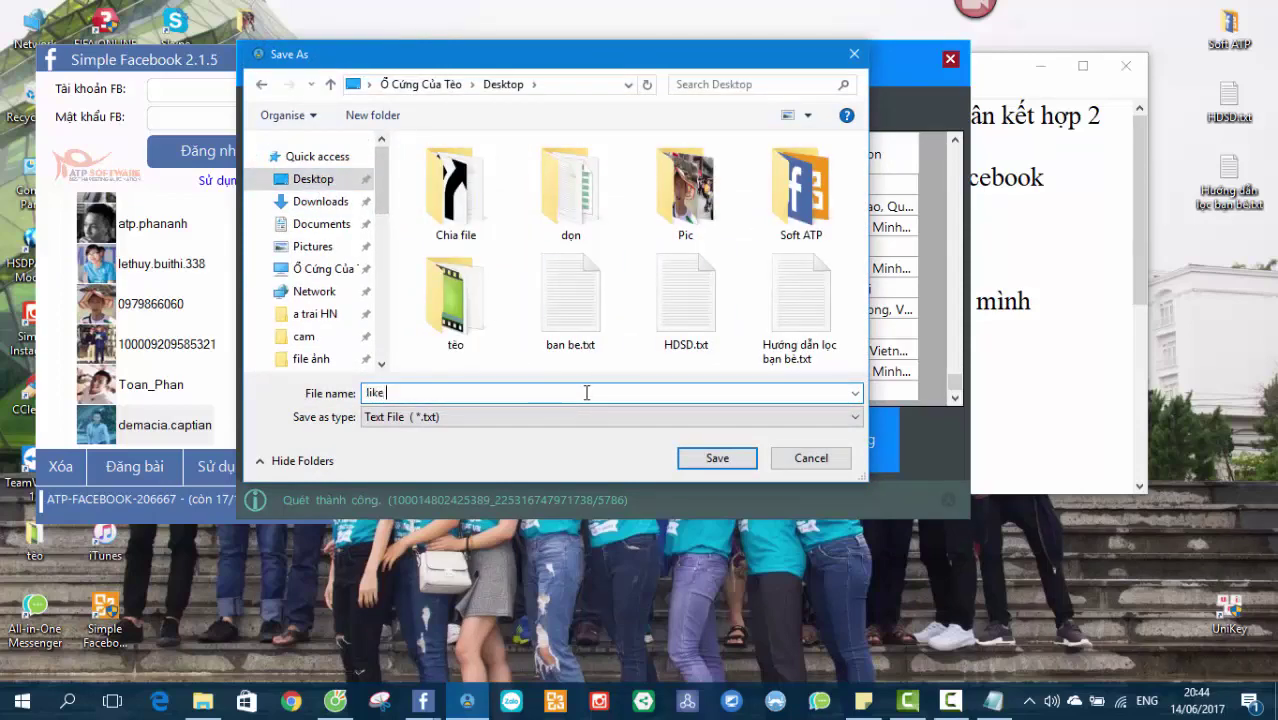
text(like)
key(Return)
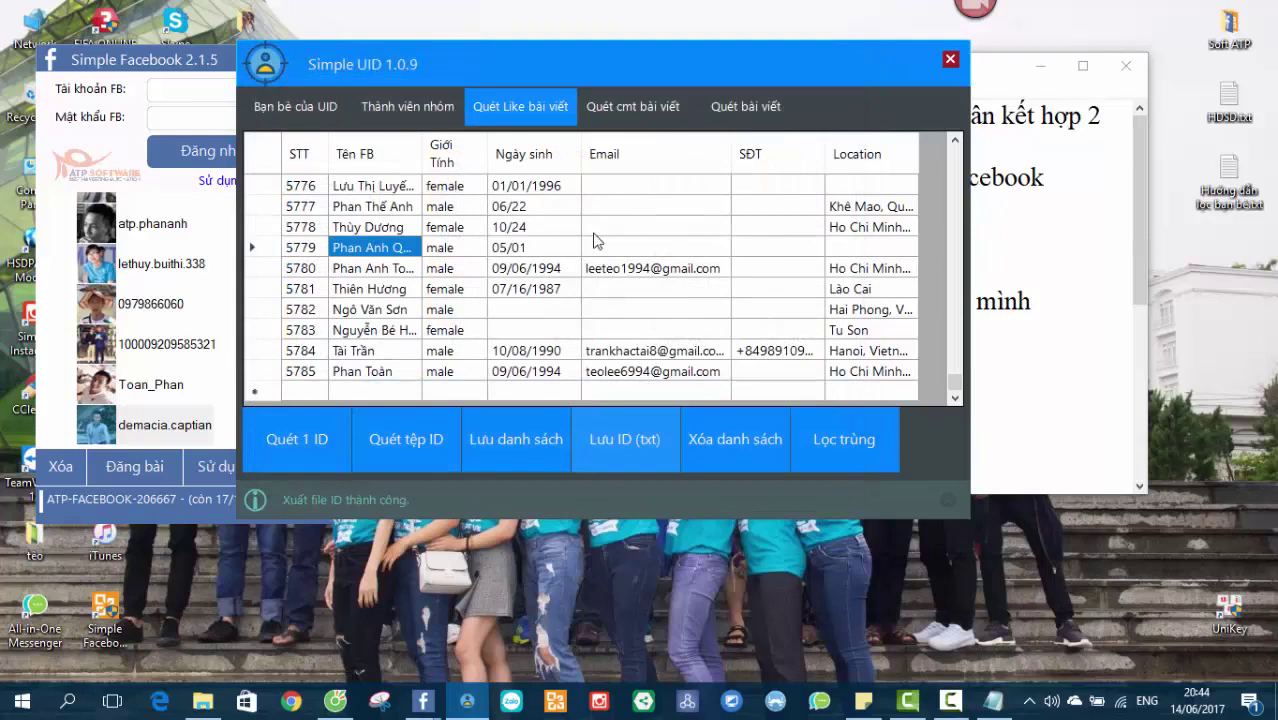
- Export the IDs from "Quét cmt bài viết" to the Desktop as a text file named comment
click(635, 110)
click(565, 452)
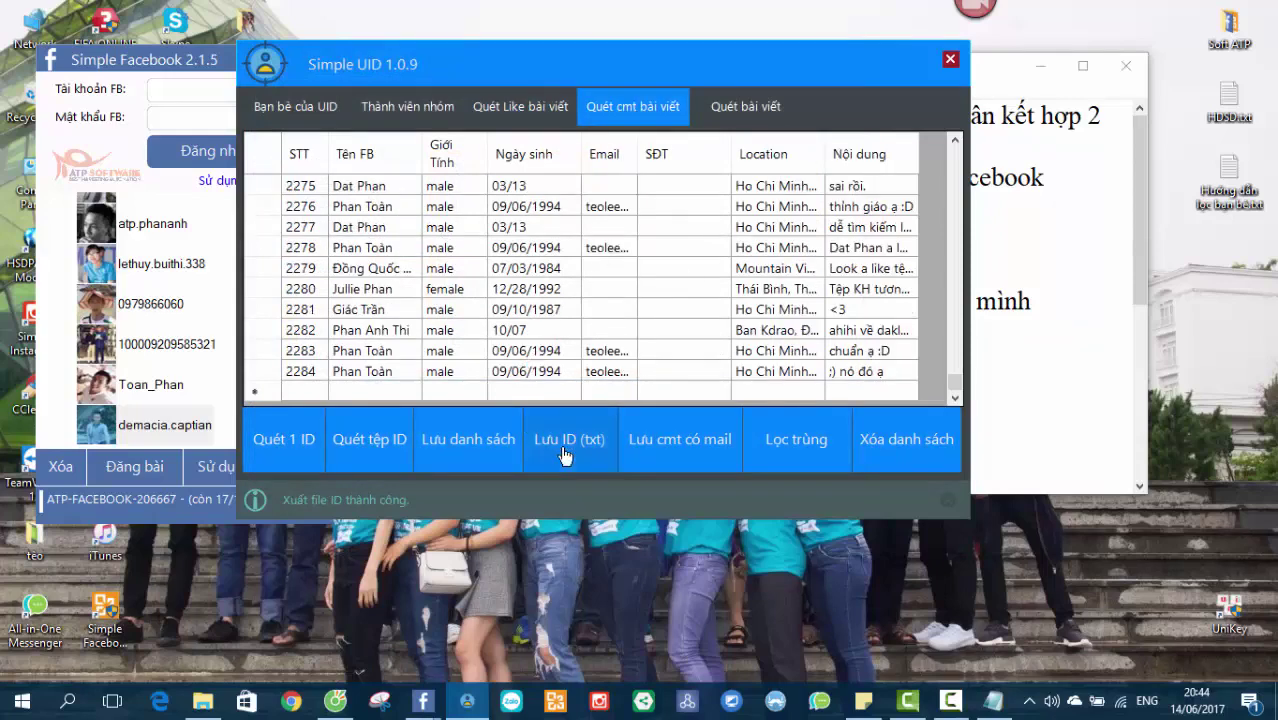
drag(385, 314, 383, 153)
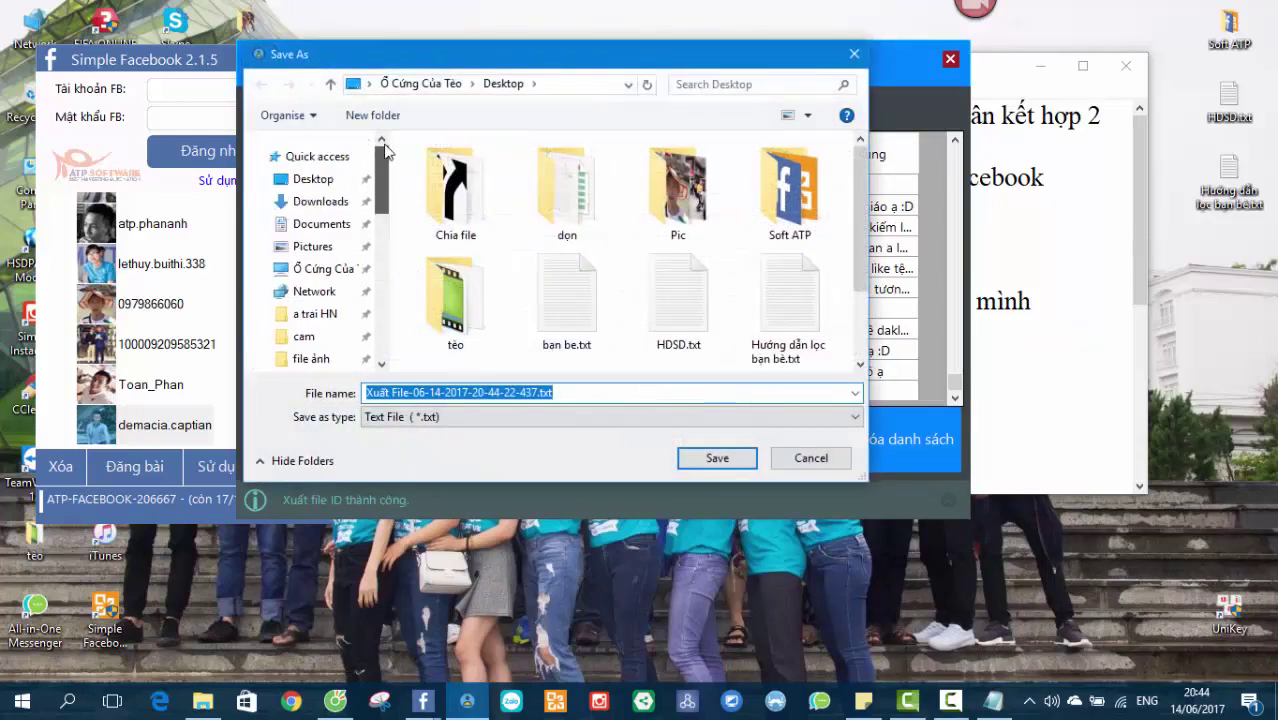
click(330, 179)
triple_click(566, 391)
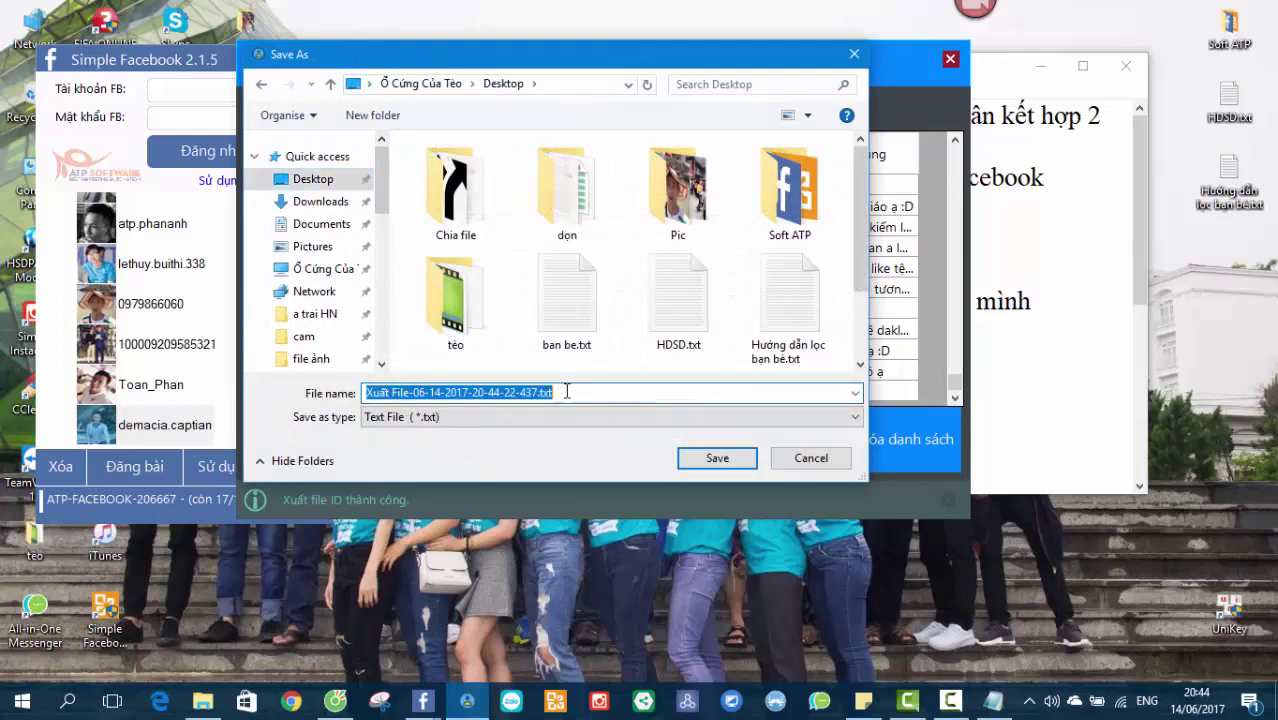
text(comment)
key(Return)
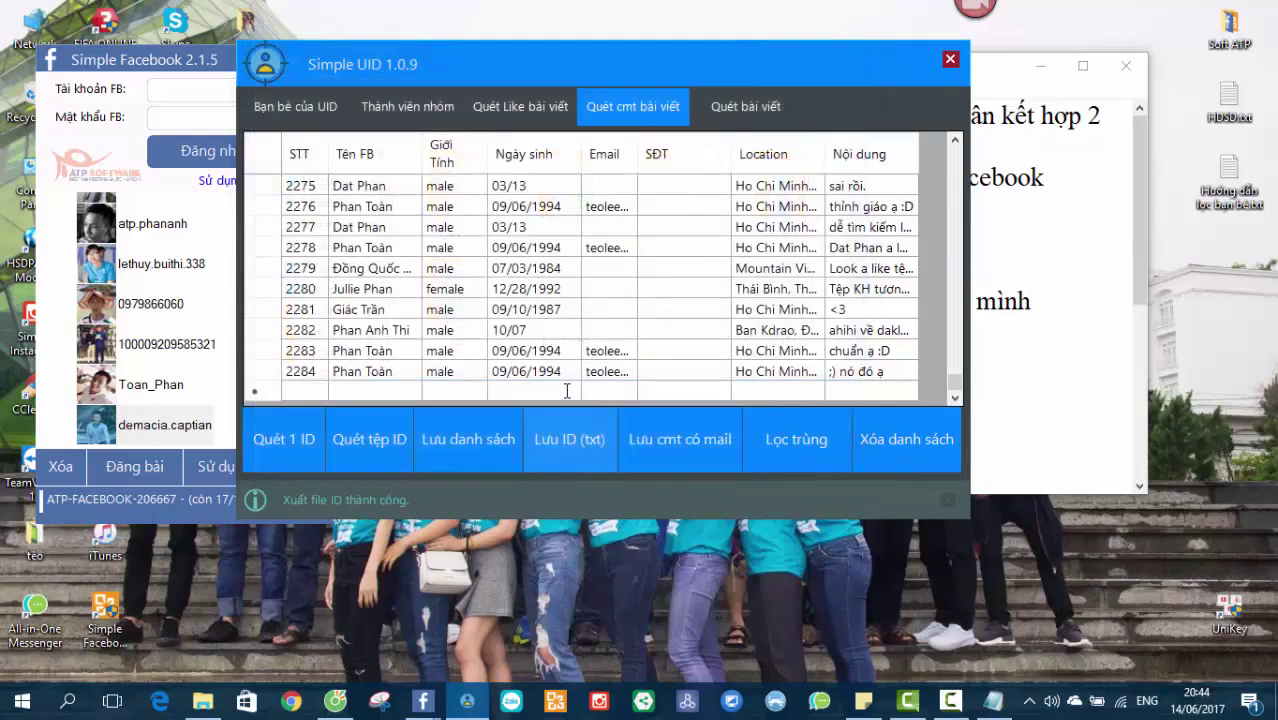
- Check the liker and commenter lists once more and close Simple UID
click(524, 107)
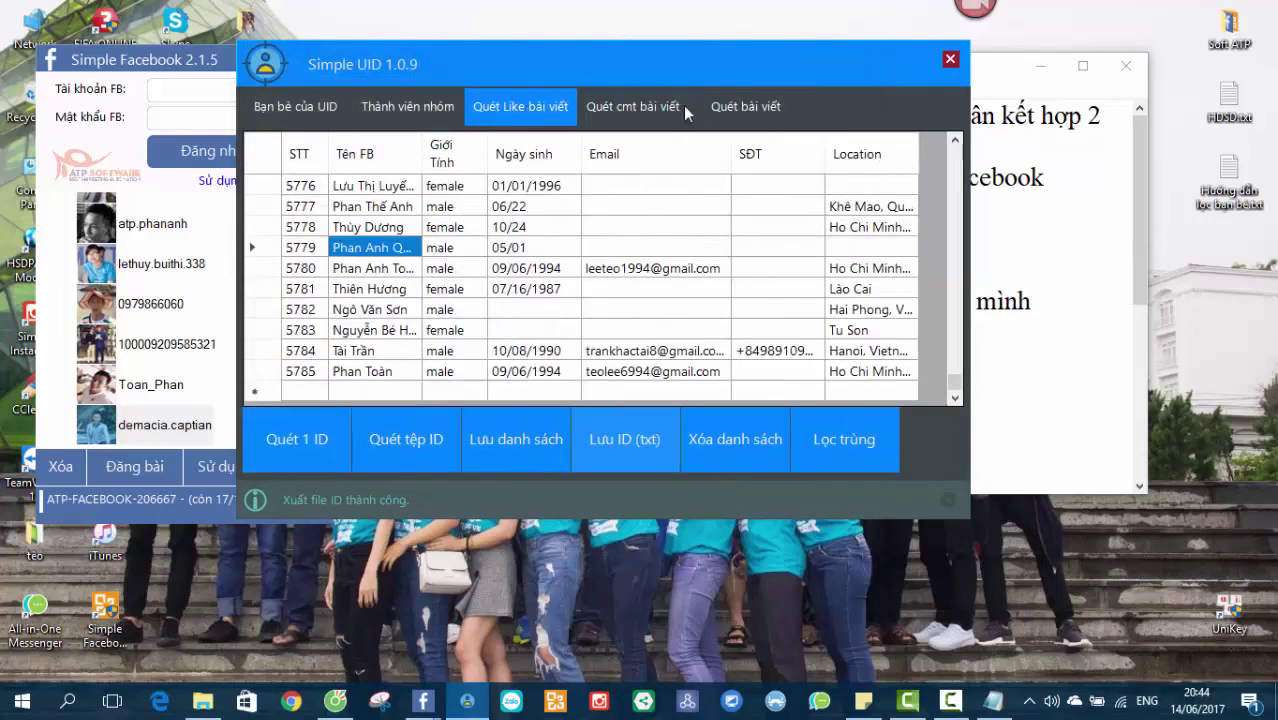
click(622, 115)
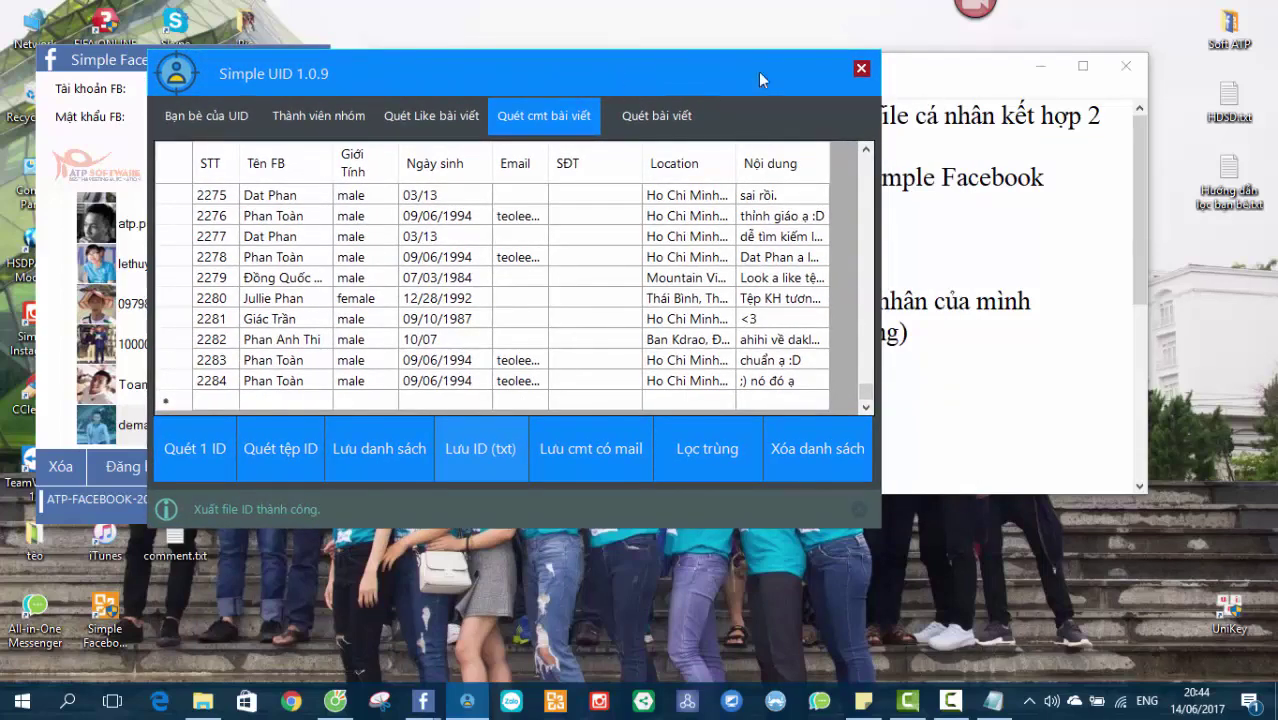
drag(745, 88, 907, 102)
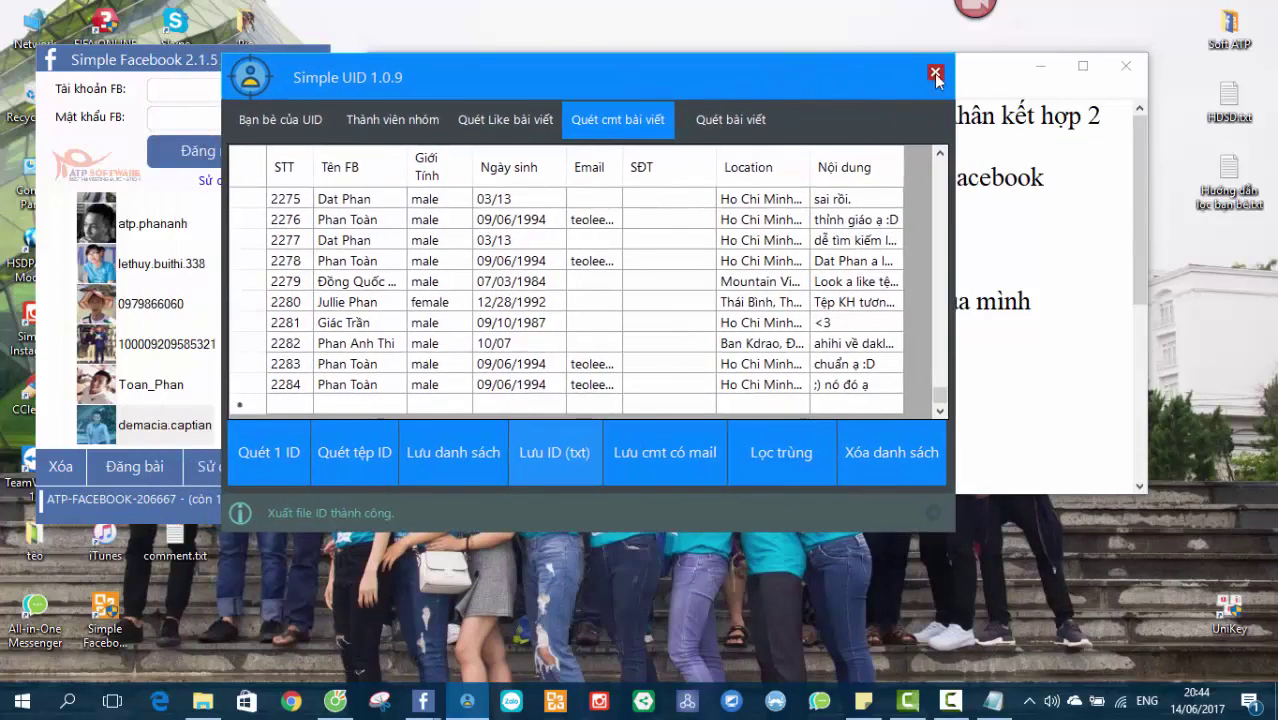
click(935, 74)
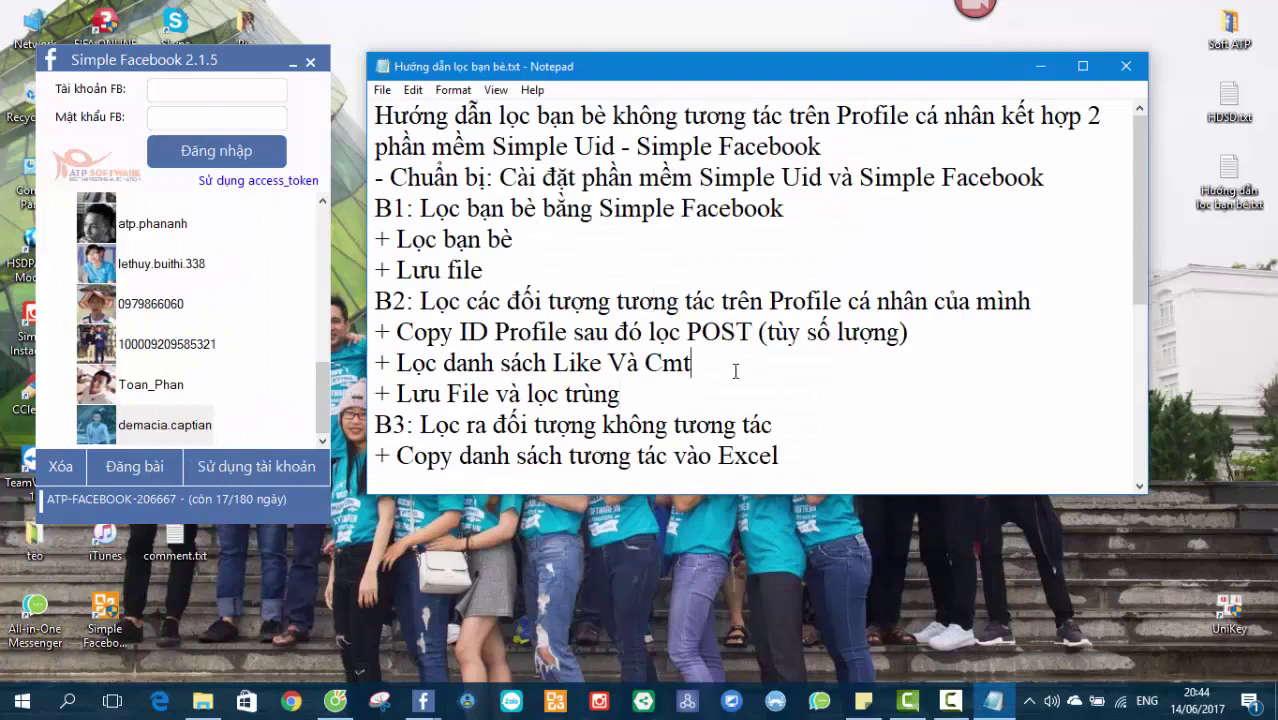
- Review the B2 instructions in the guide on filtering posts, collecting likes and comments, and saving and deduplicating the files
drag(497, 342, 688, 334)
click(791, 366)
drag(767, 336, 896, 354)
click(882, 367)
drag(829, 330, 921, 330)
click(703, 360)
drag(481, 362, 719, 369)
click(719, 369)
drag(424, 393, 617, 395)
click(667, 385)
click(684, 398)
- Minimize the guide, move the Simple Facebook window aside, and place like.txt and comment.txt next to each other on the desktop
click(1040, 66)
drag(209, 63, 1157, 156)
drag(180, 468, 527, 325)
drag(176, 540, 597, 325)
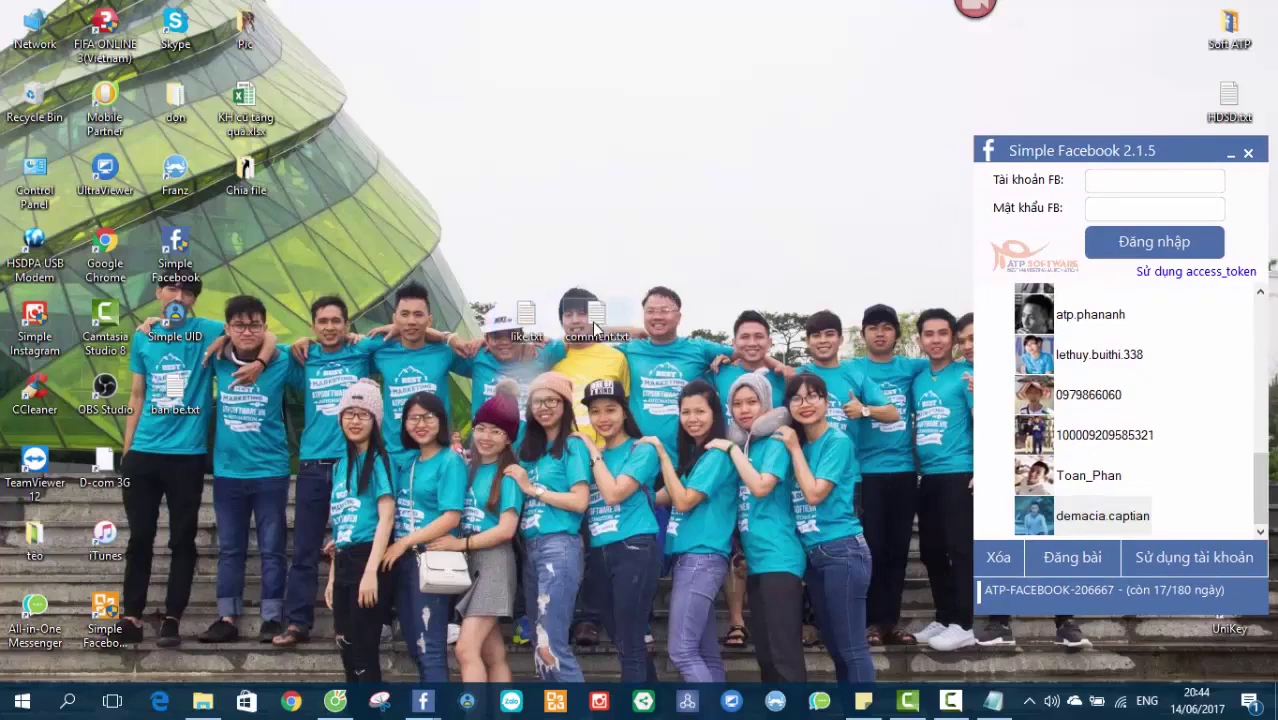
- Open like.txt from the desktop, then move and narrow its window so that comment.txt stays accessible
double_click(528, 318)
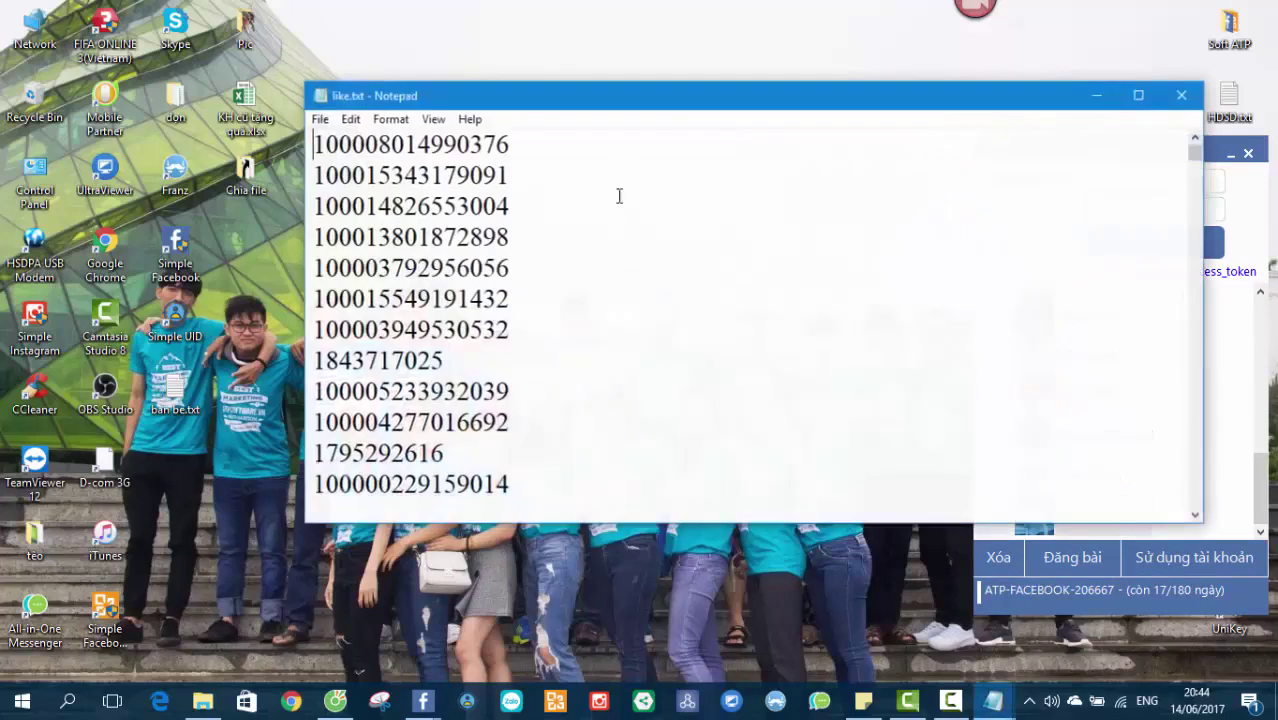
drag(668, 108, 411, 64)
drag(945, 218, 428, 224)
- Copy all IDs from comment.txt and paste them at the end of the list in like.txt
double_click(611, 319)
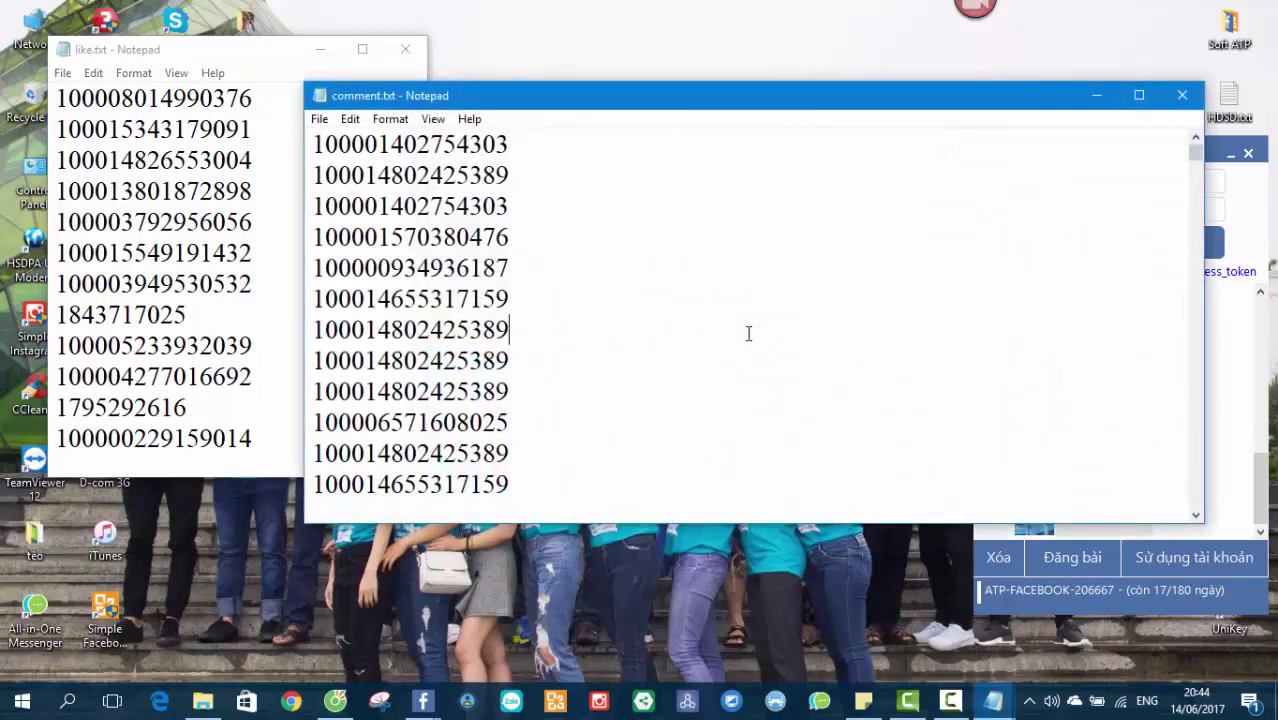
key(ctrl+a)
scroll(748, 334, down, 10)
click(246, 352)
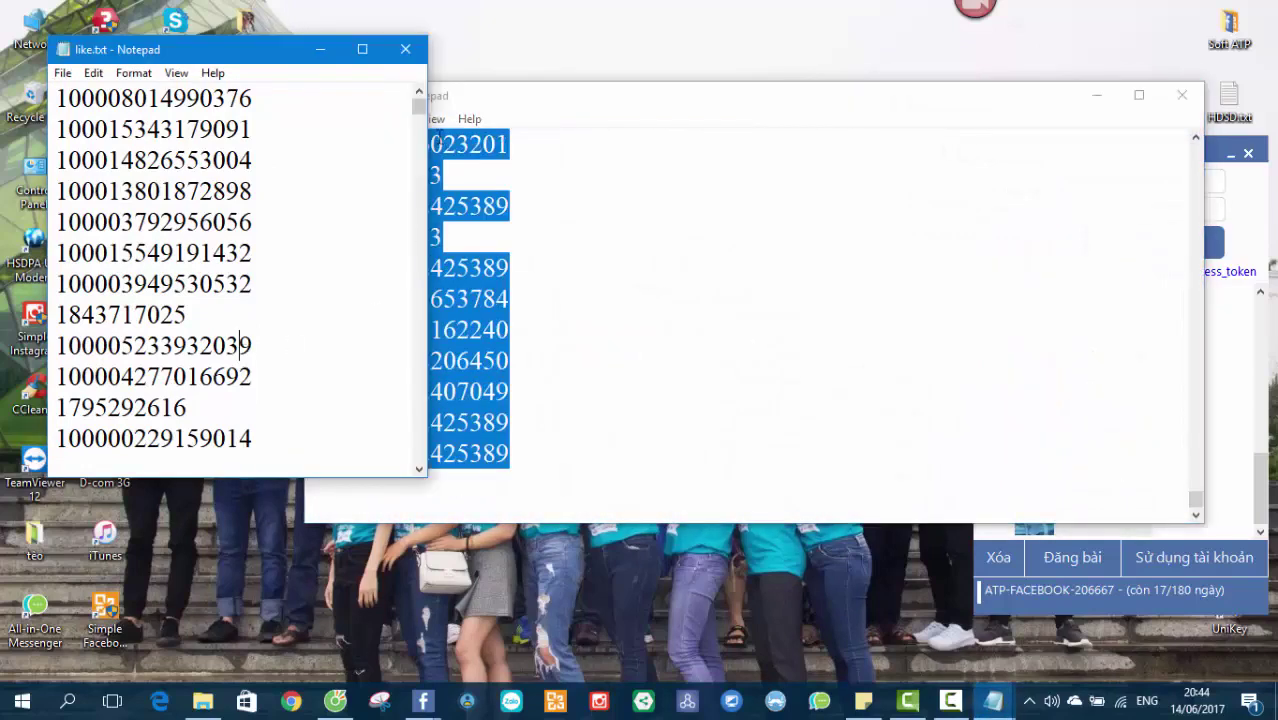
drag(418, 110, 414, 464)
click(213, 445)
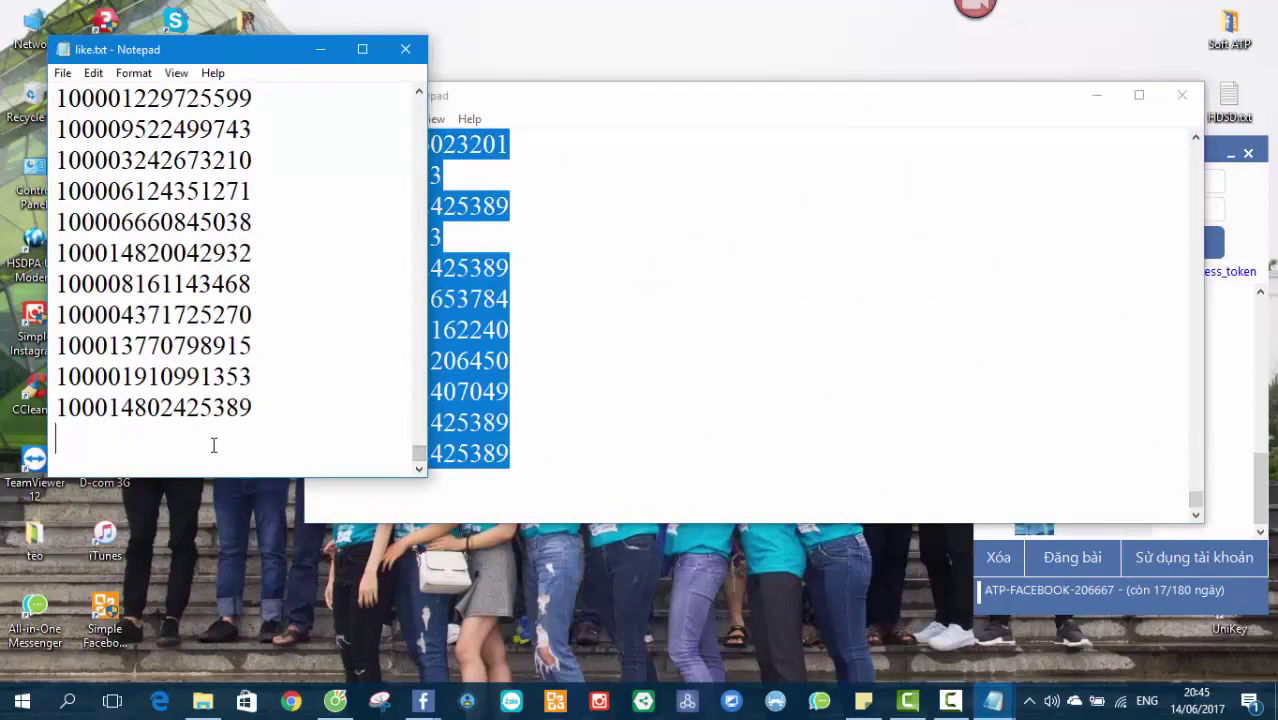
key(ctrl+v)
- Copy the entire merged ID list in like.txt and close comment.txt
click(326, 345)
scroll(326, 345, up, 8)
scroll(326, 345, down, 3)
key(ctrl+a)
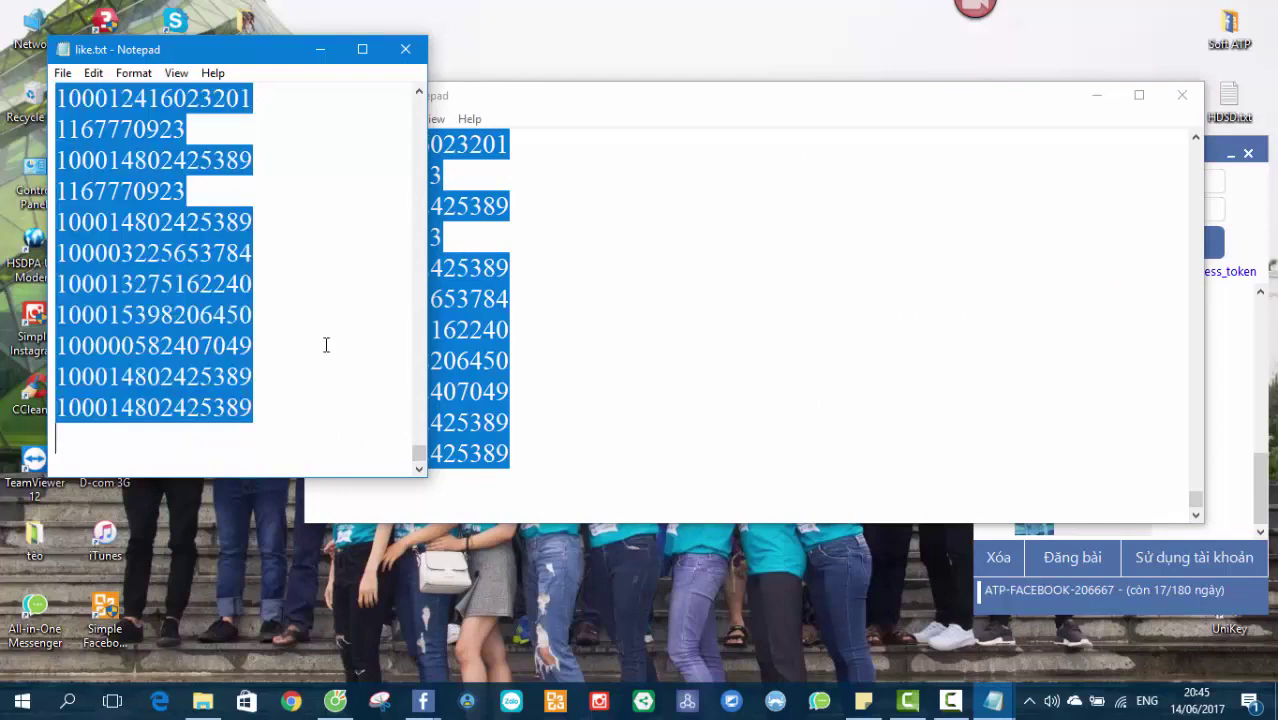
click(811, 103)
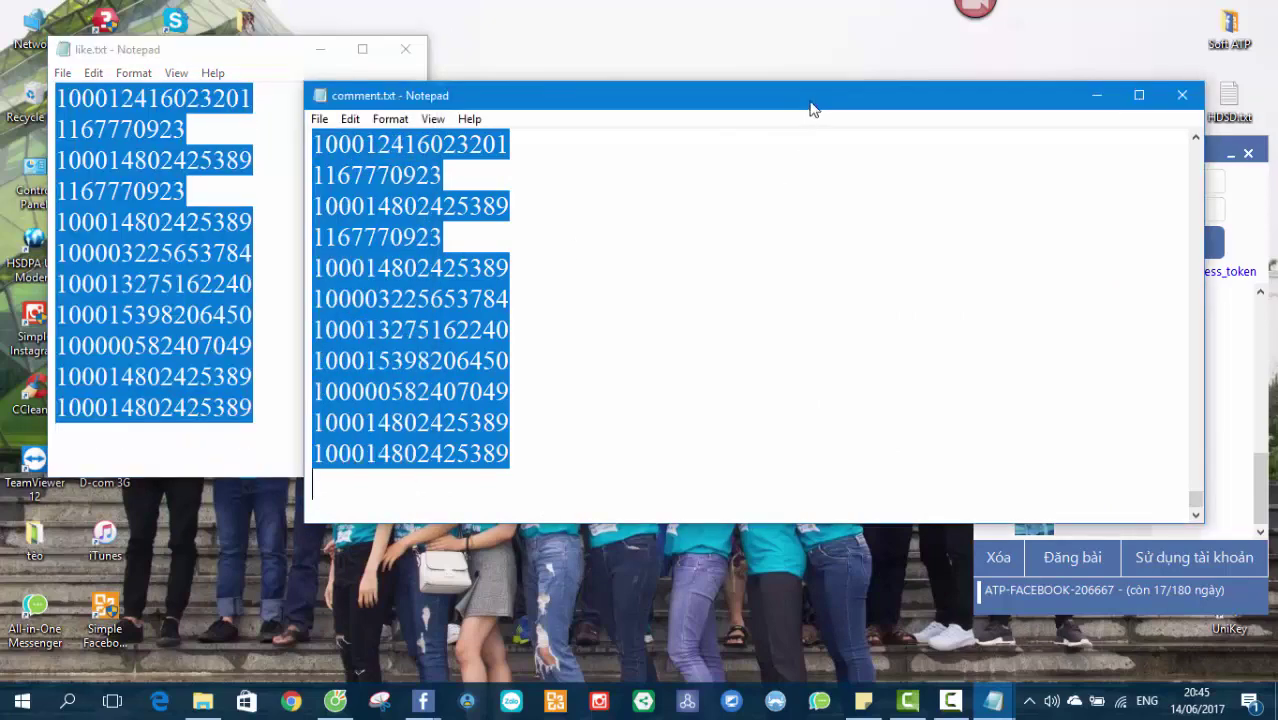
click(1182, 95)
- Create a new Microsoft Excel worksheet on the desktop, open it and paste the merged IDs into column A
right_click(689, 368)
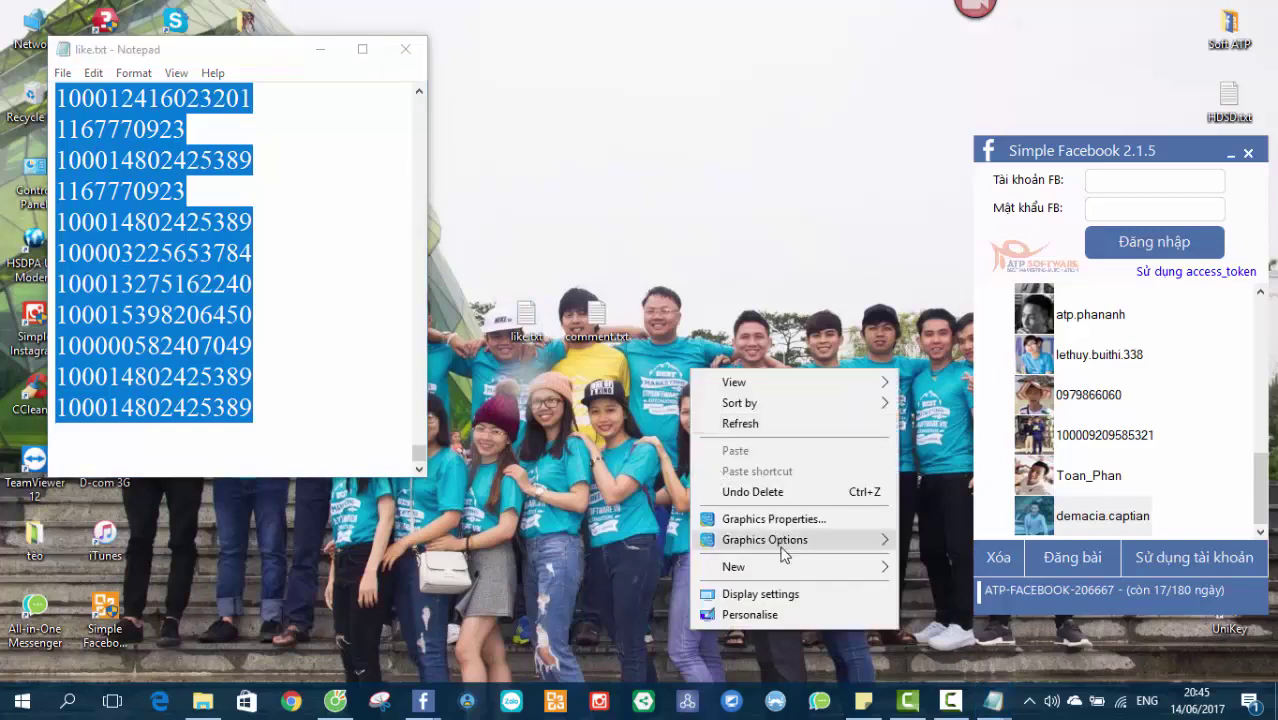
mouse_move(782, 566)
click(936, 545)
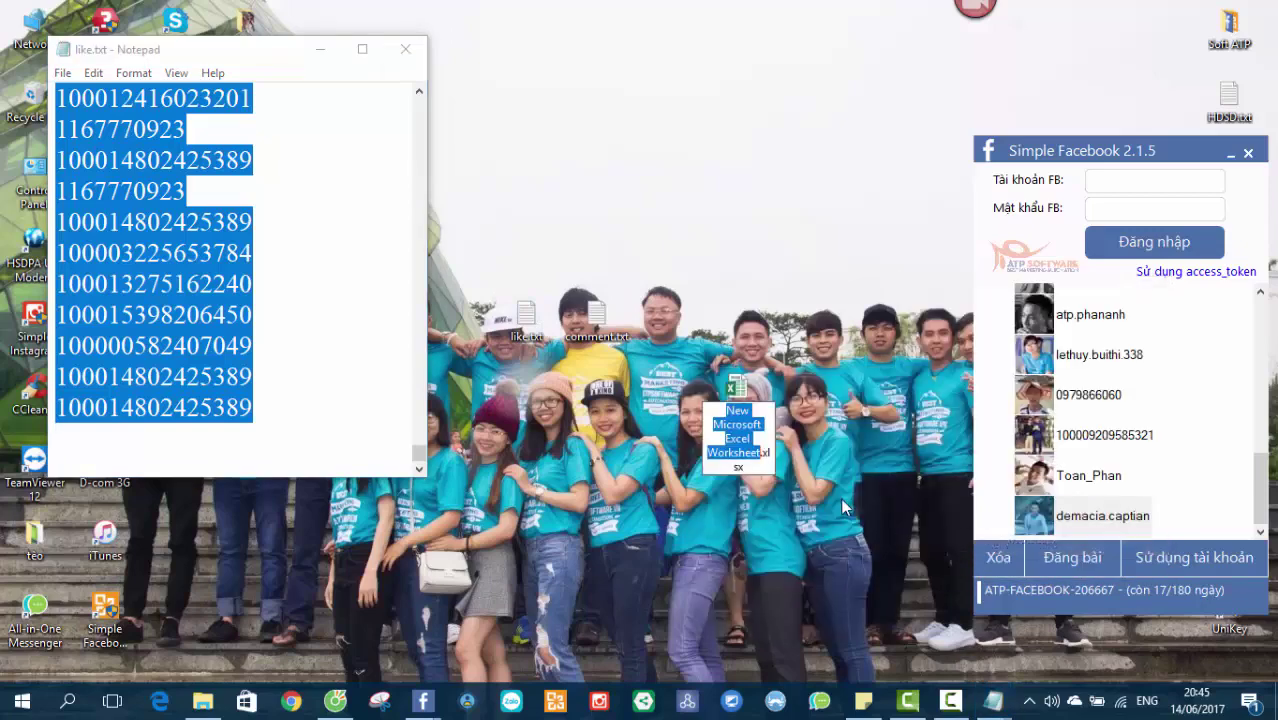
double_click(737, 405)
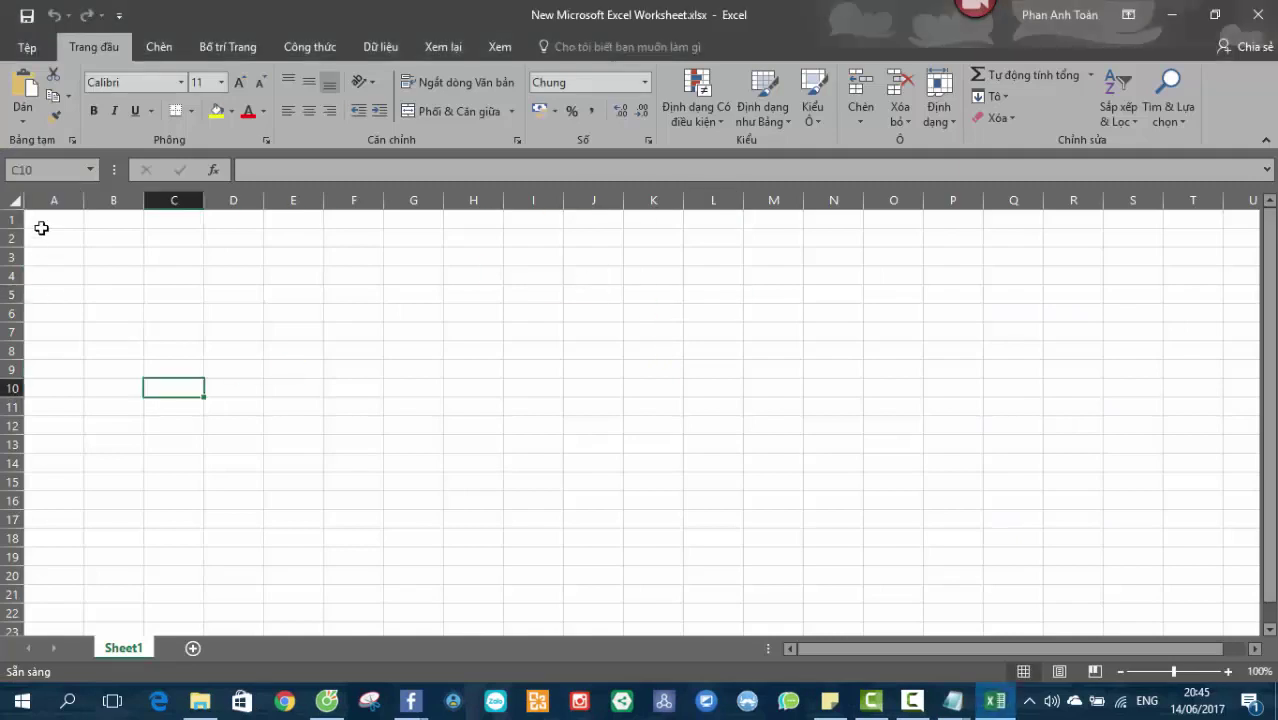
key(ctrl+v)
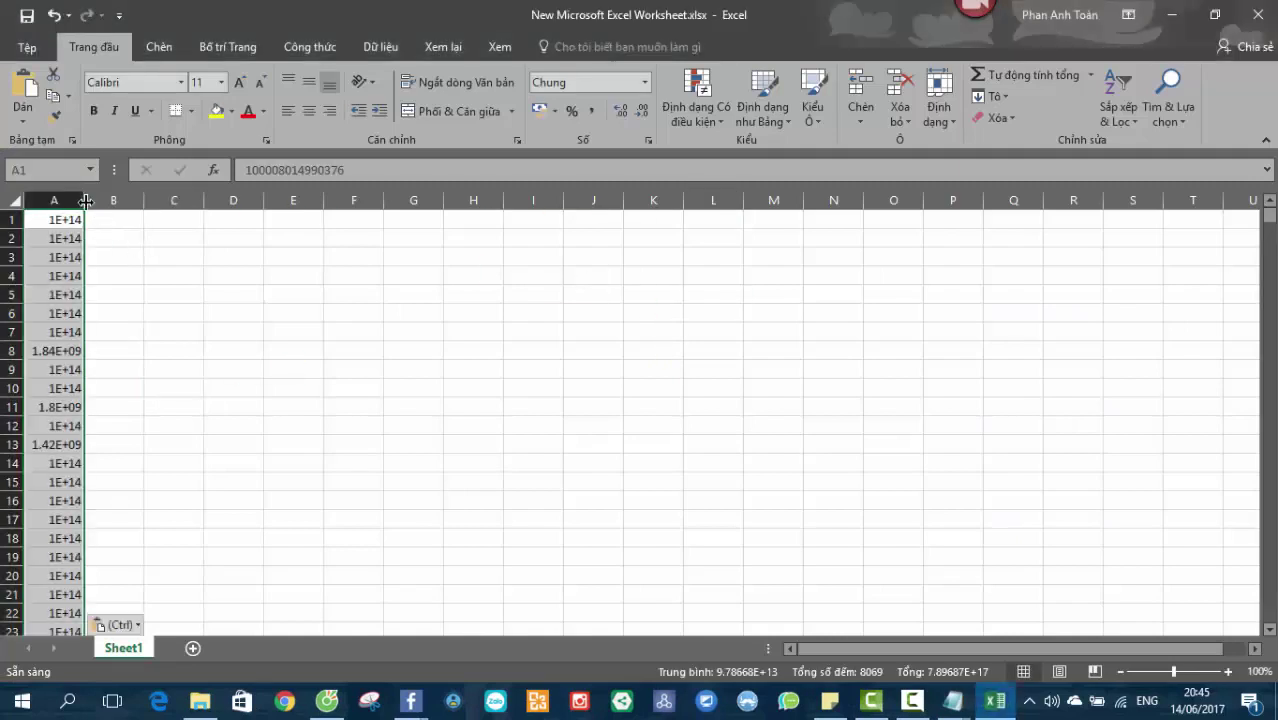
- Widen column A to about three times its width and look through the pasted IDs
drag(84, 200, 203, 219)
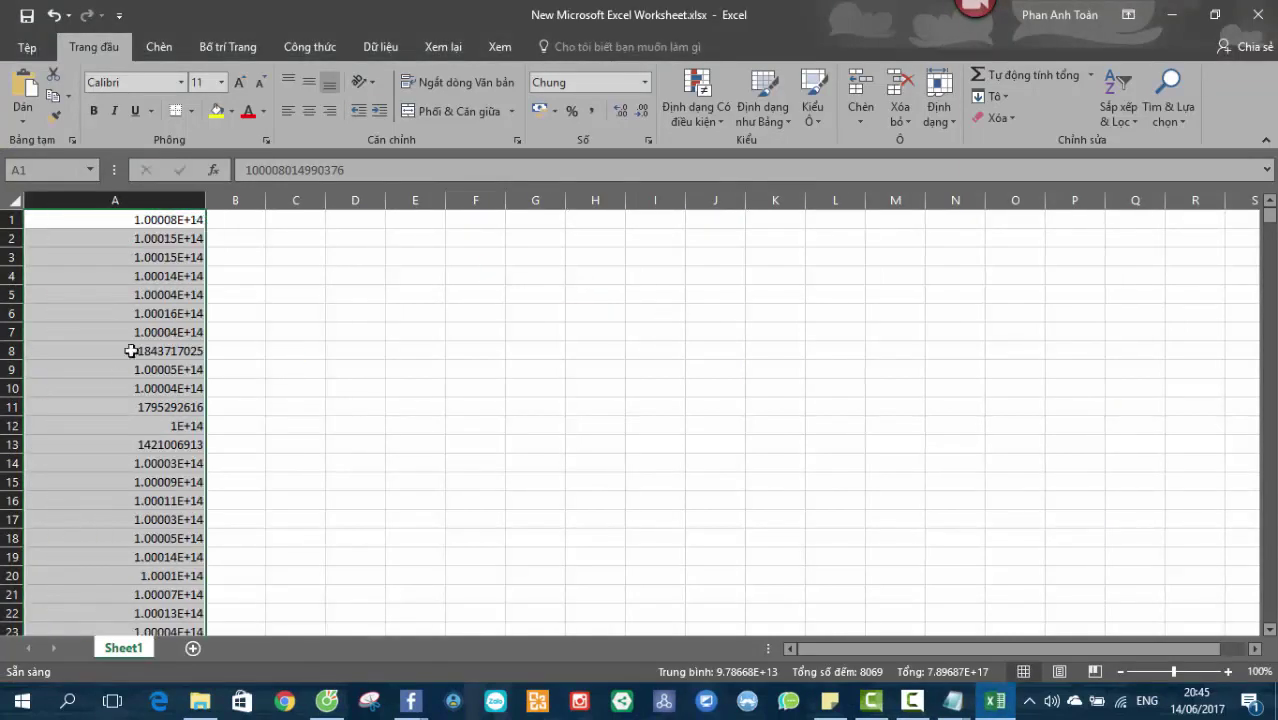
scroll(131, 351, down, 5)
scroll(143, 331, up, 5)
scroll(171, 351, down, 5)
scroll(171, 353, up, 5)
- Format the IDs in column A as Number (Số) with 0 decimal places and the red 1234 negative style
right_click(118, 221)
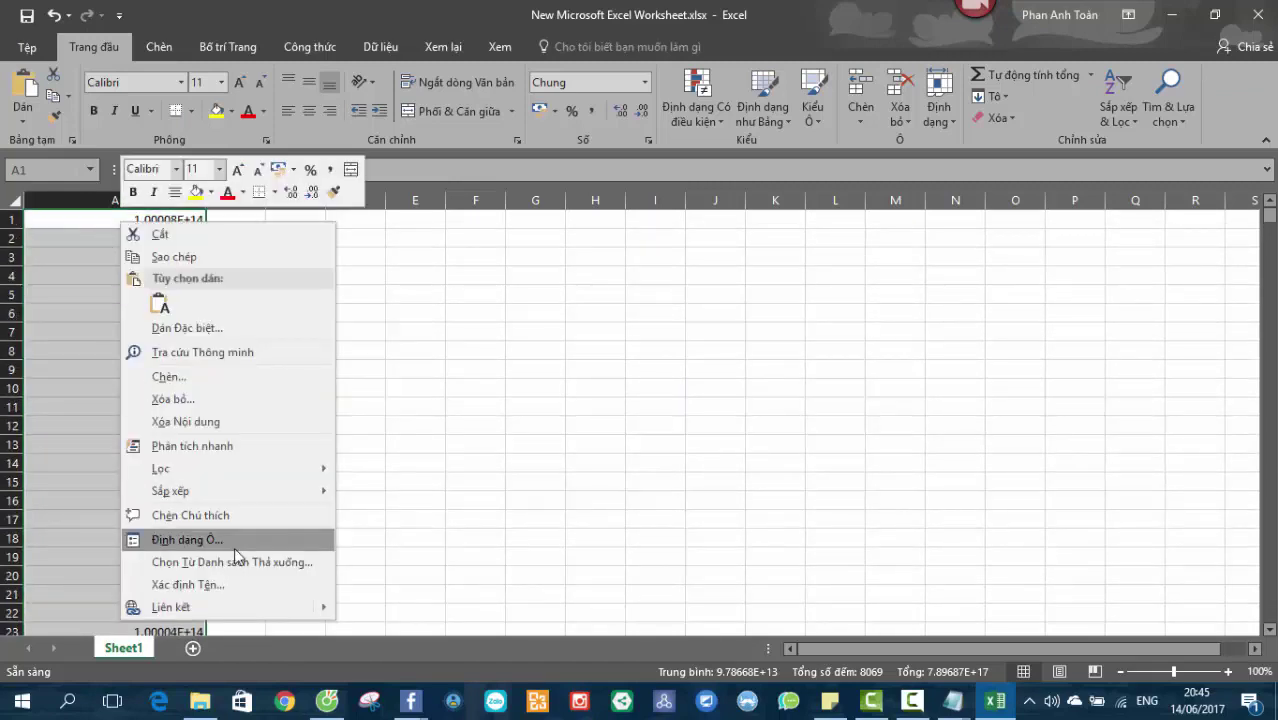
click(174, 539)
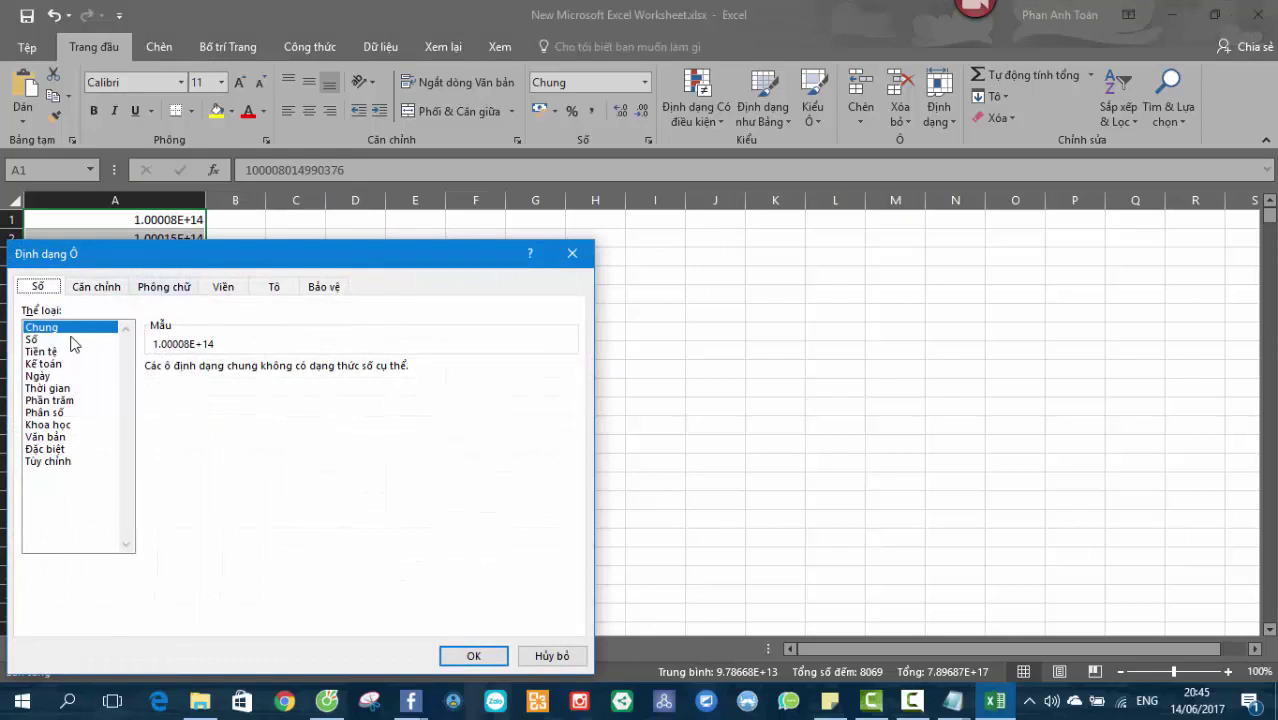
click(60, 340)
click(302, 373)
click(178, 452)
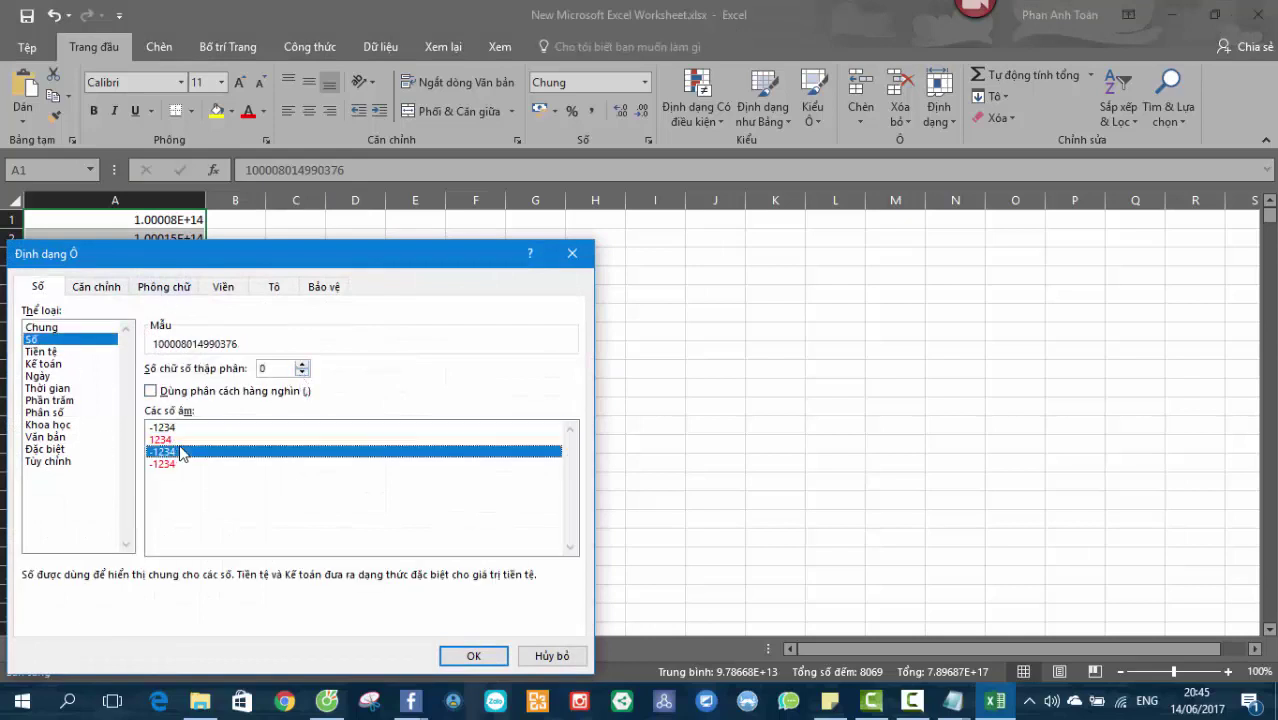
click(178, 440)
click(474, 656)
click(131, 350)
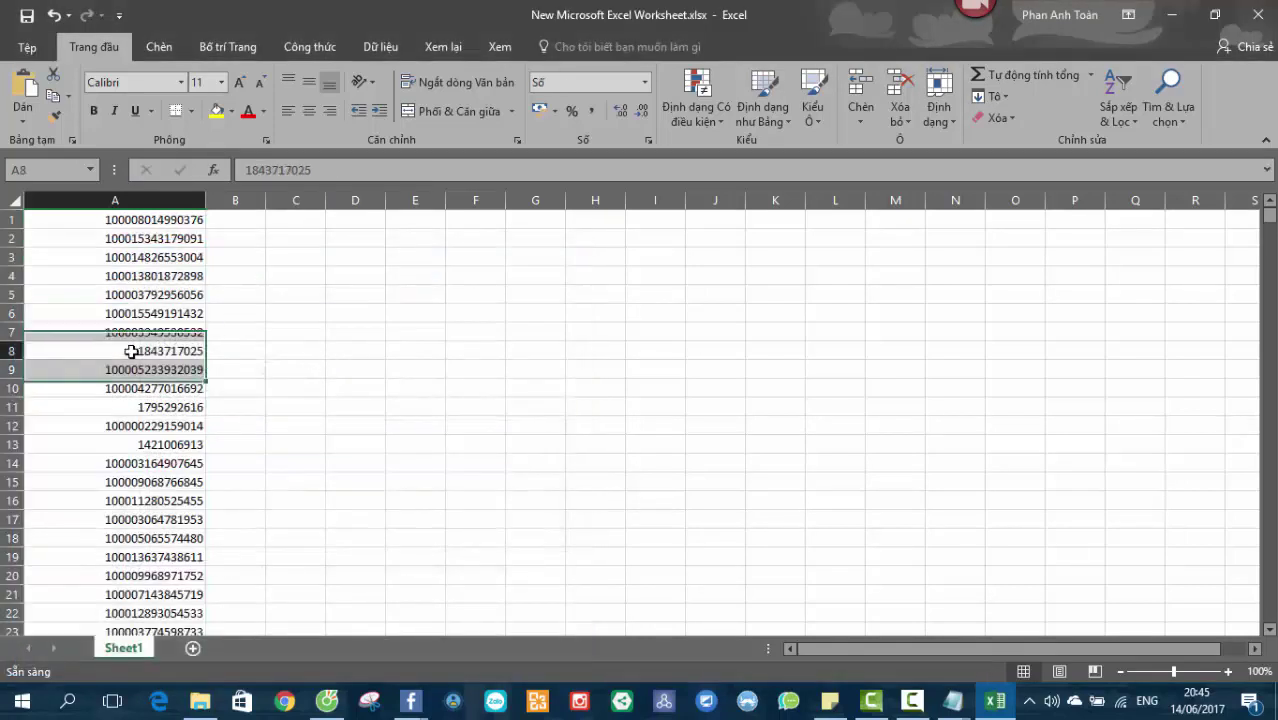
- Remove the duplicate values from column A, treating the data as having no header
click(105, 273)
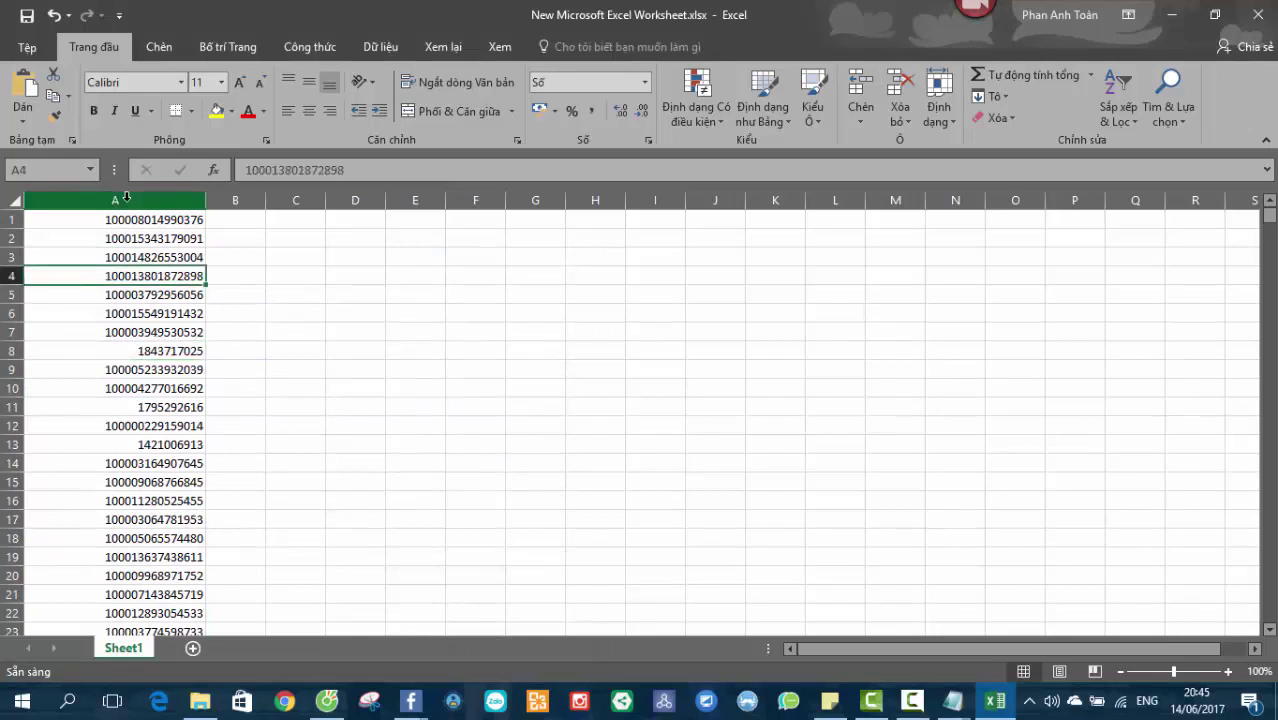
click(117, 199)
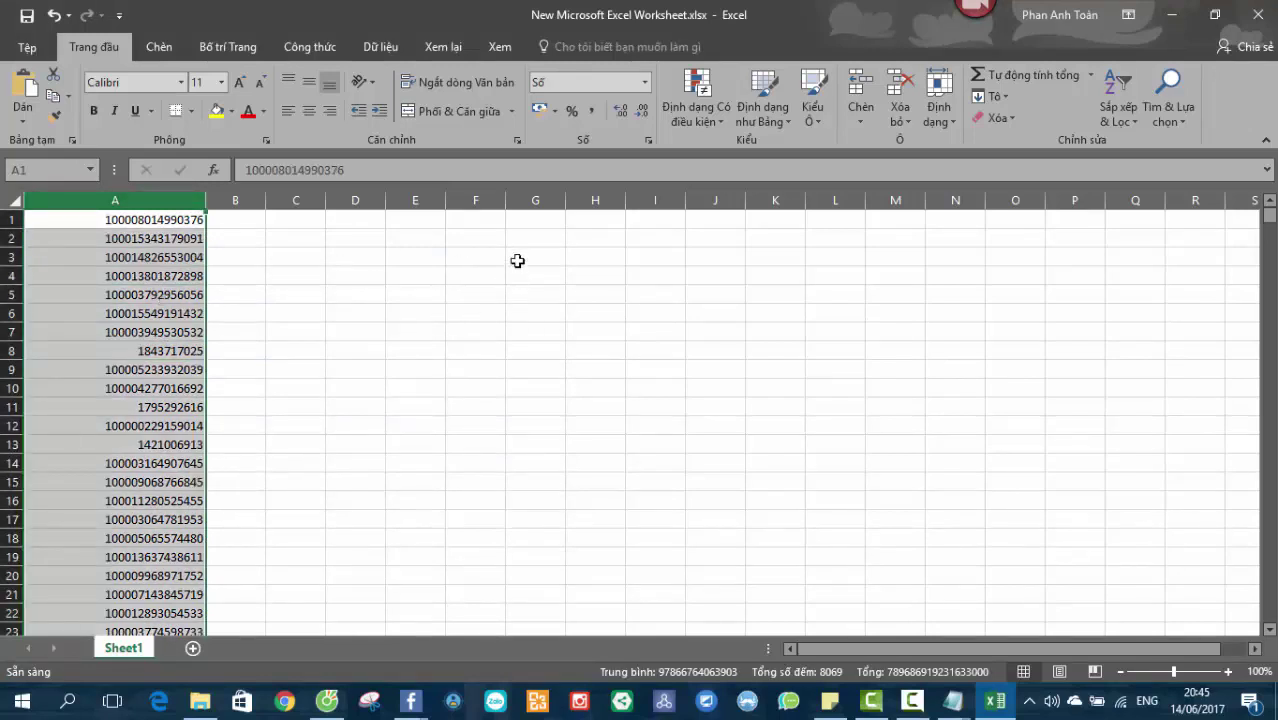
click(382, 48)
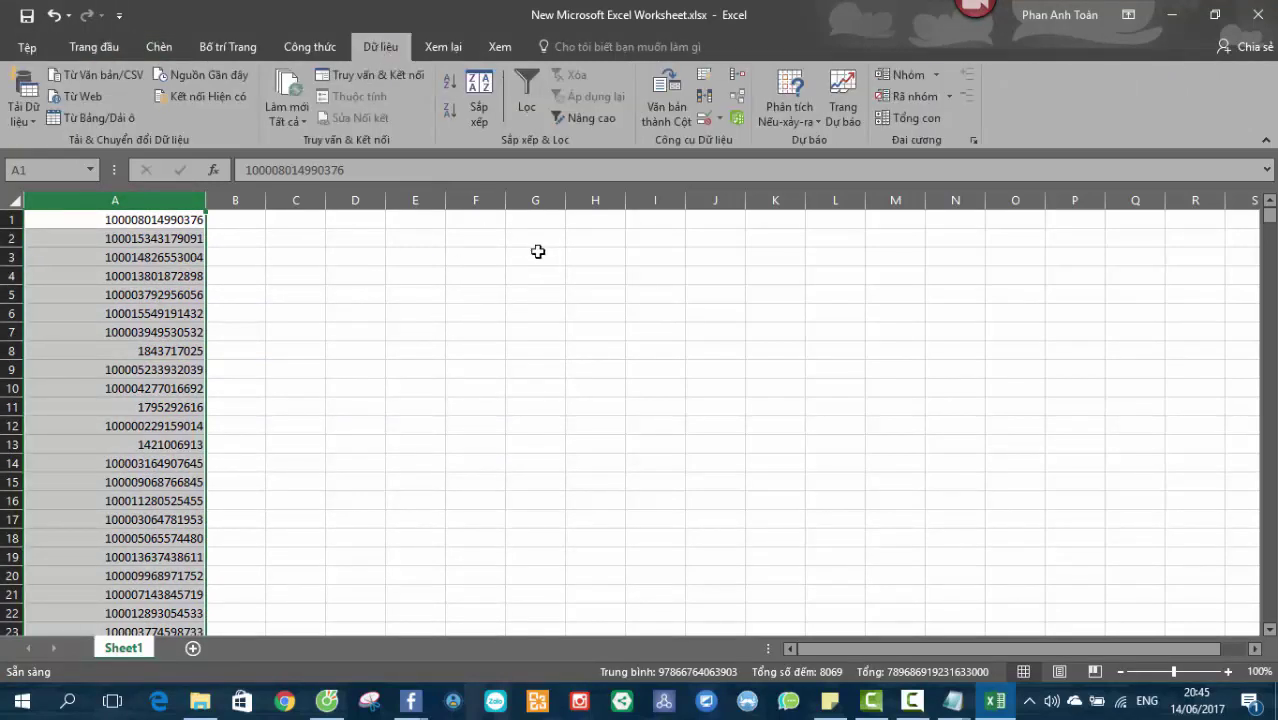
click(704, 96)
drag(428, 212, 452, 170)
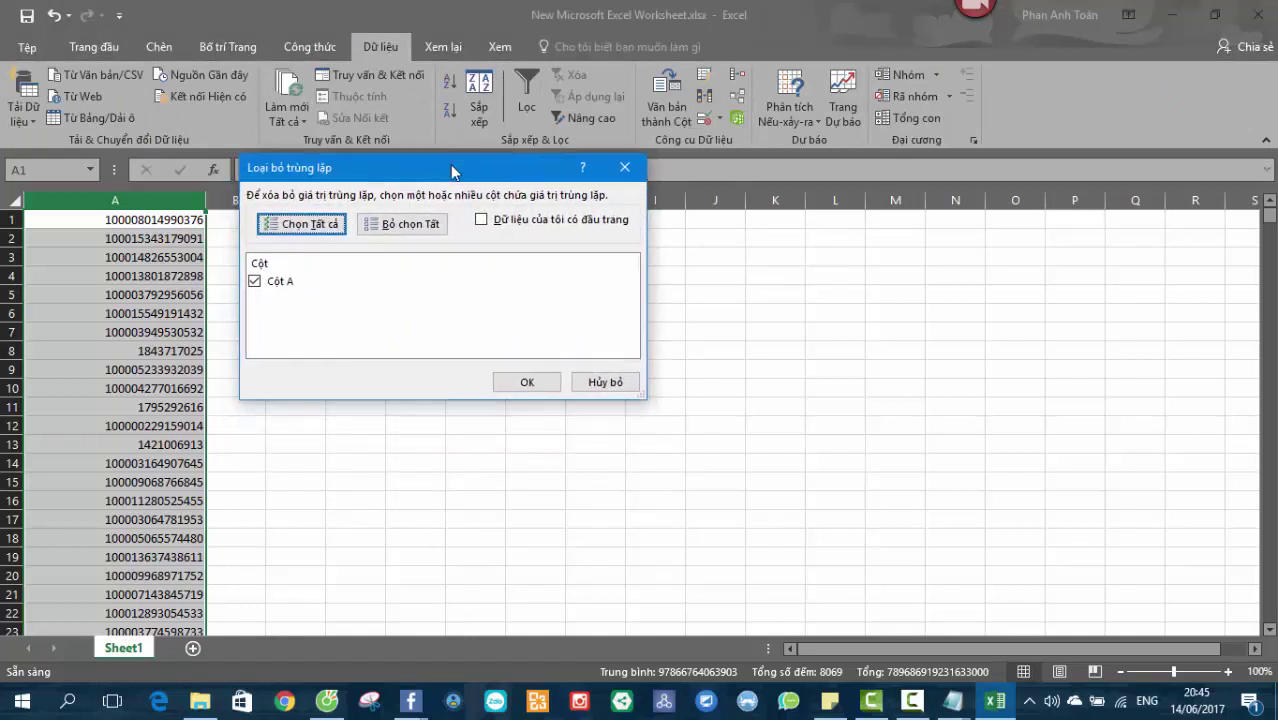
click(527, 384)
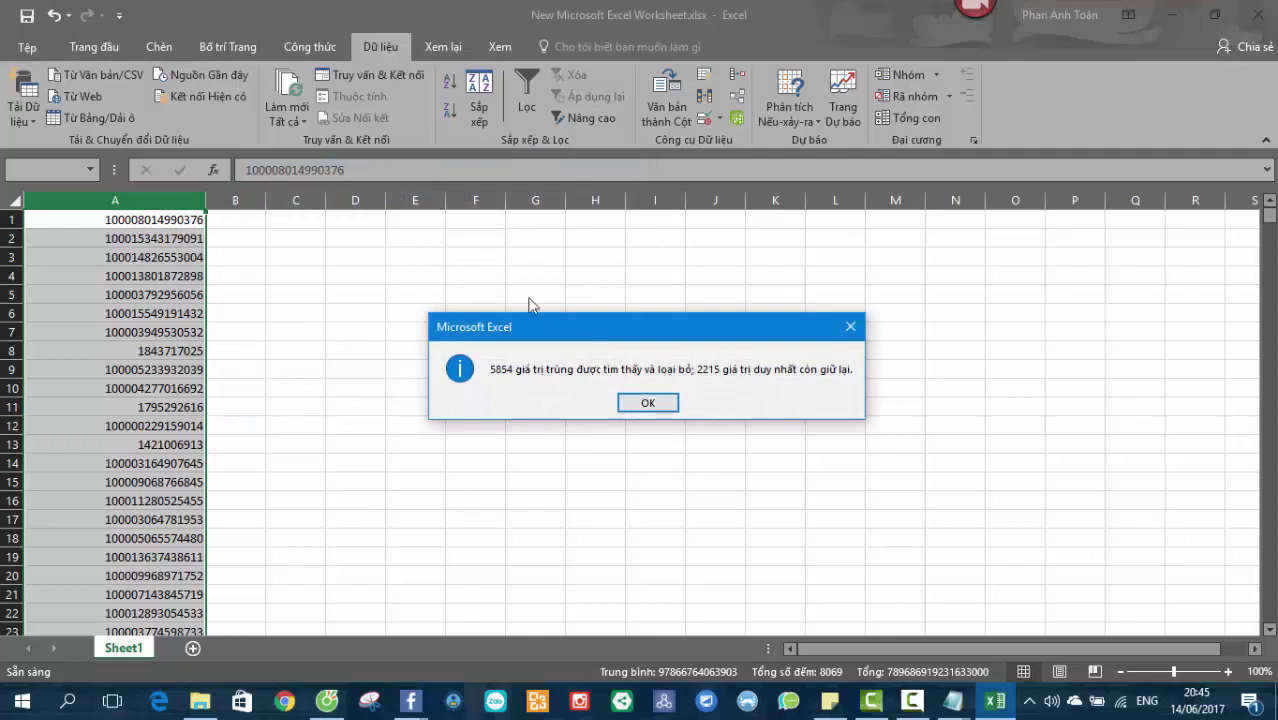
drag(538, 326, 368, 205)
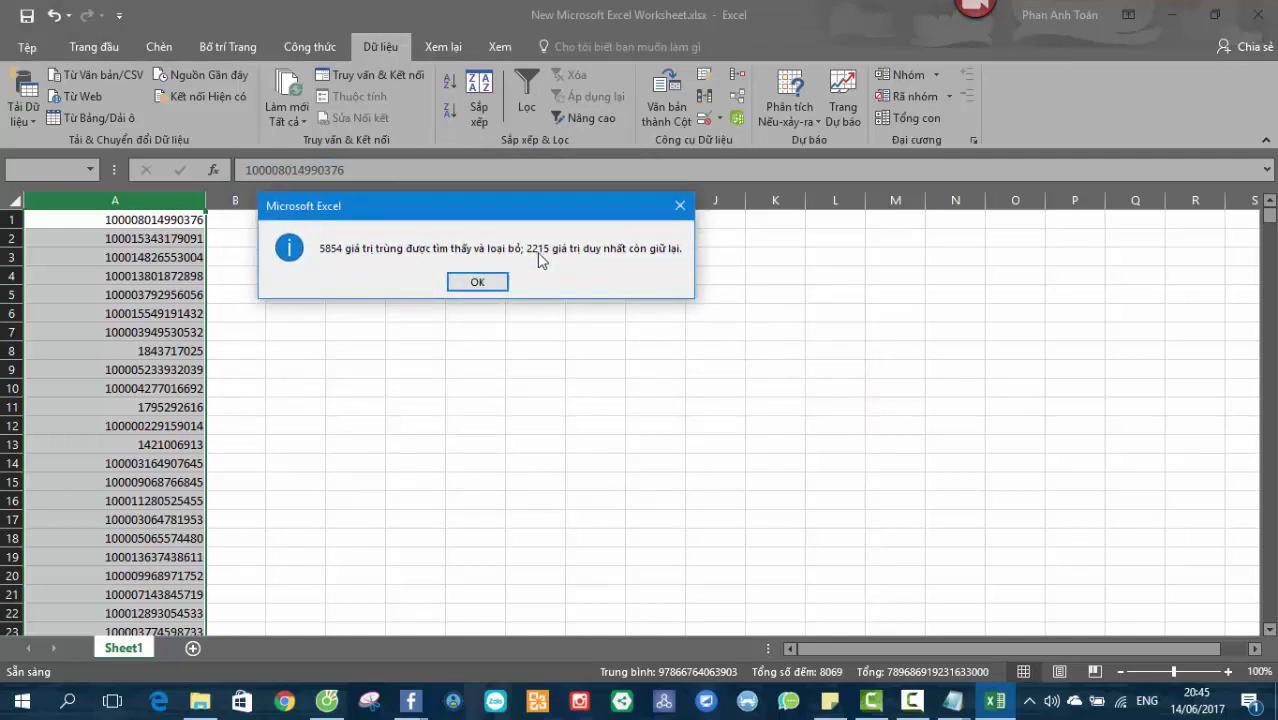
click(478, 282)
click(190, 313)
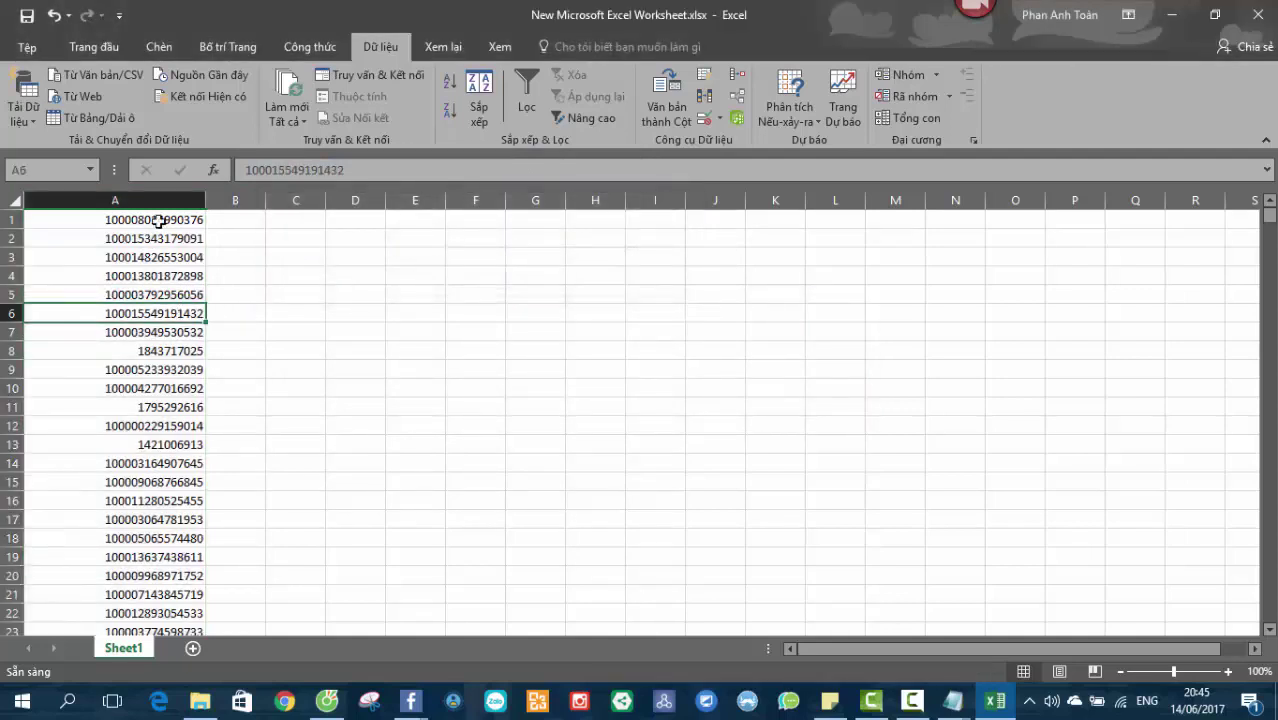
- Copy all deduplicated IDs in column A, from A1 to the last filled cell A2215
click(158, 221)
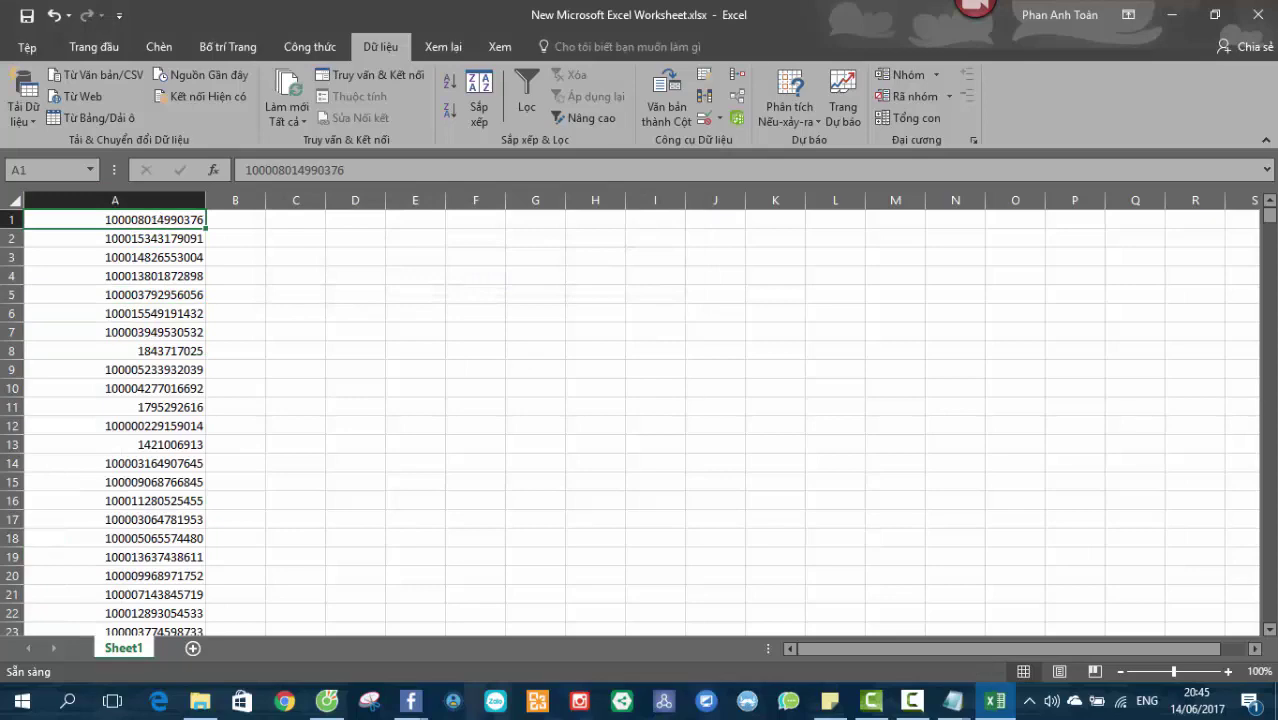
drag(1272, 218, 1270, 336)
scroll(300, 348, up, 20)
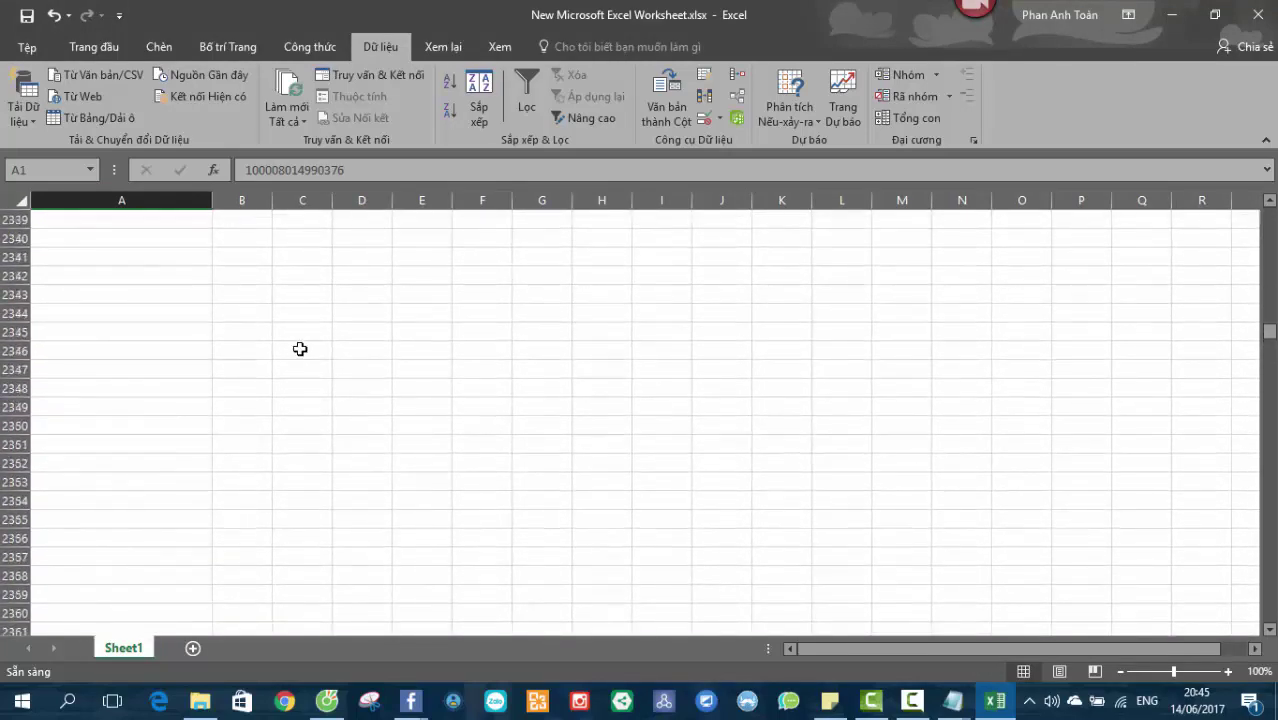
scroll(300, 348, up, 8)
shift+click(165, 331)
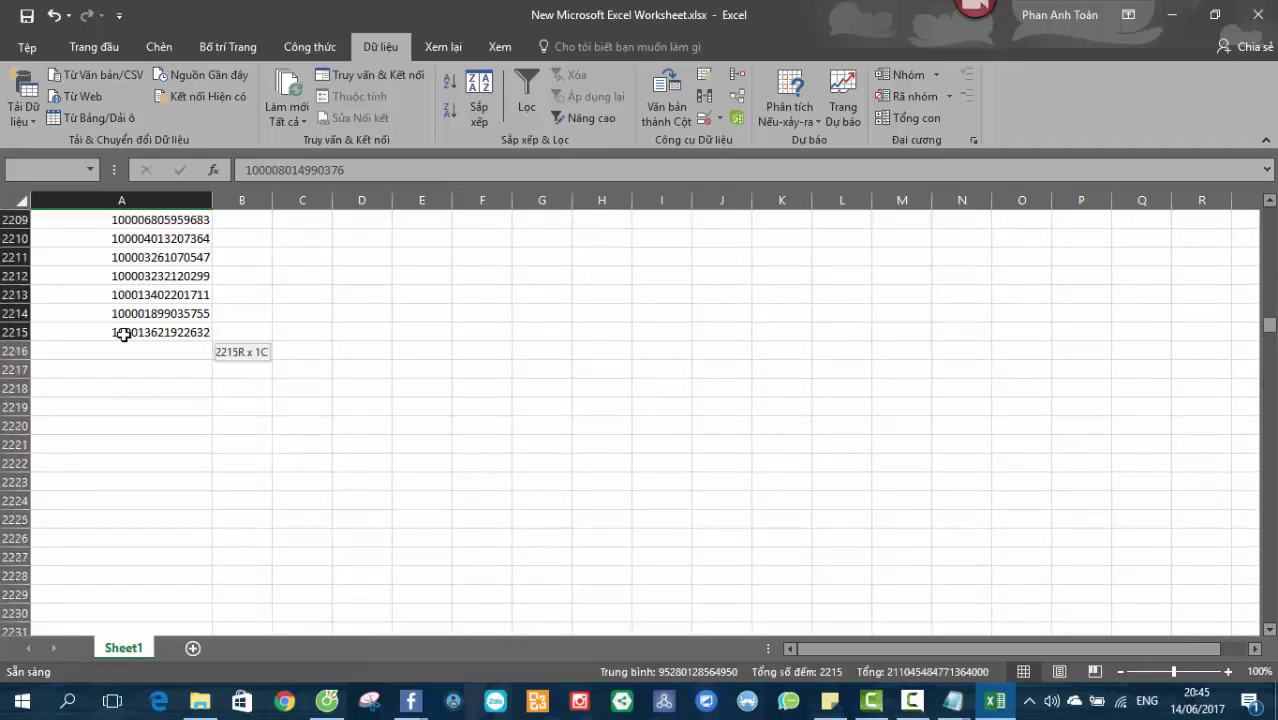
key(ctrl+c)
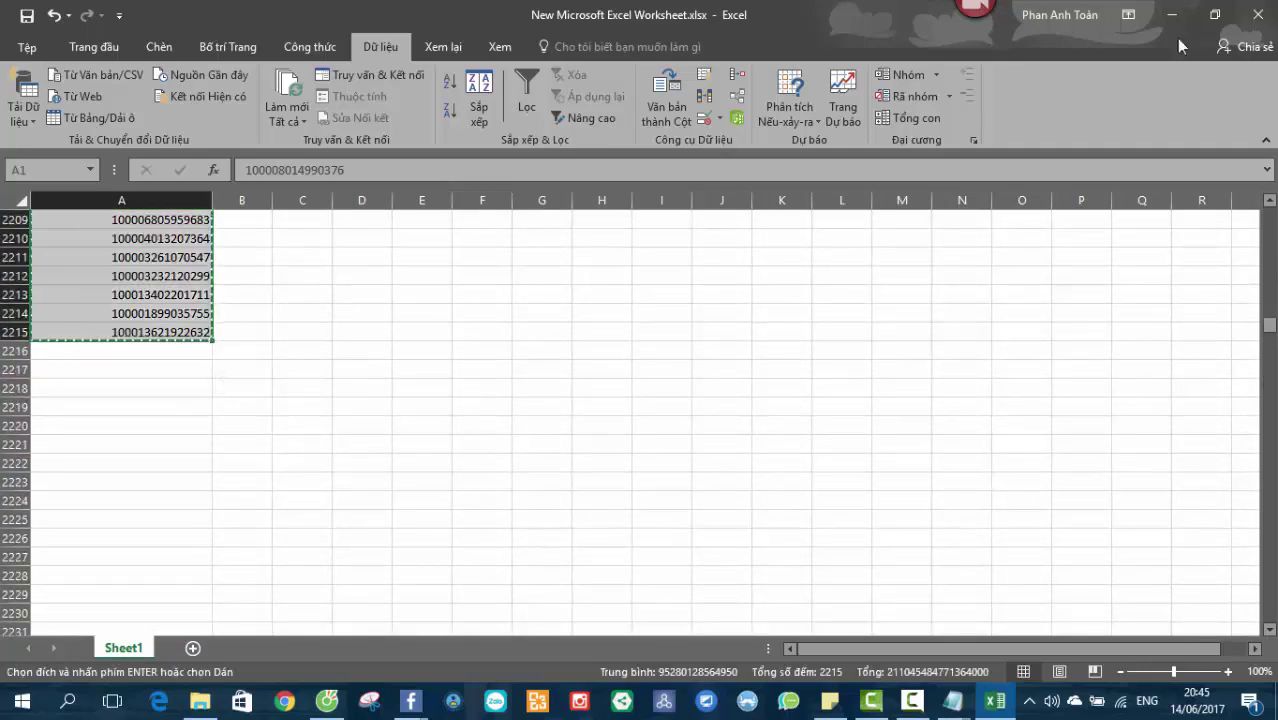
- Minimize the workbook and create a text document named "tuong tac" on the desktop
click(1172, 14)
right_click(572, 402)
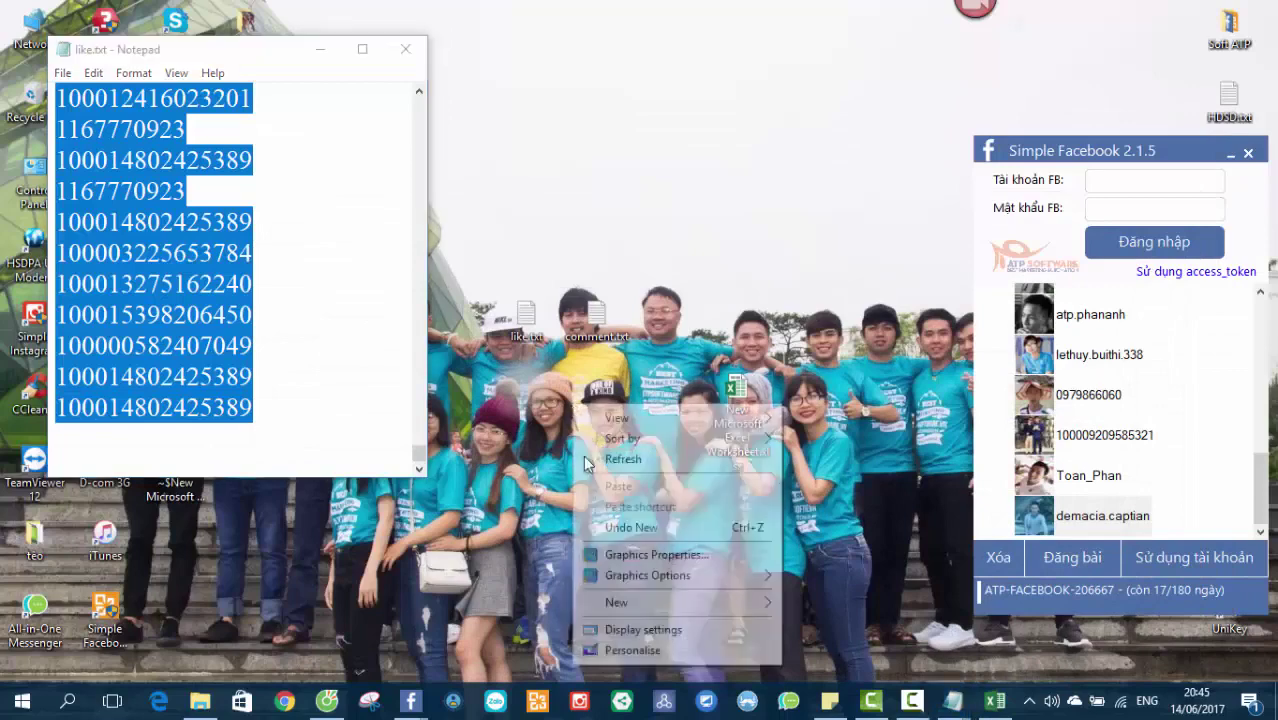
mouse_move(695, 604)
click(880, 558)
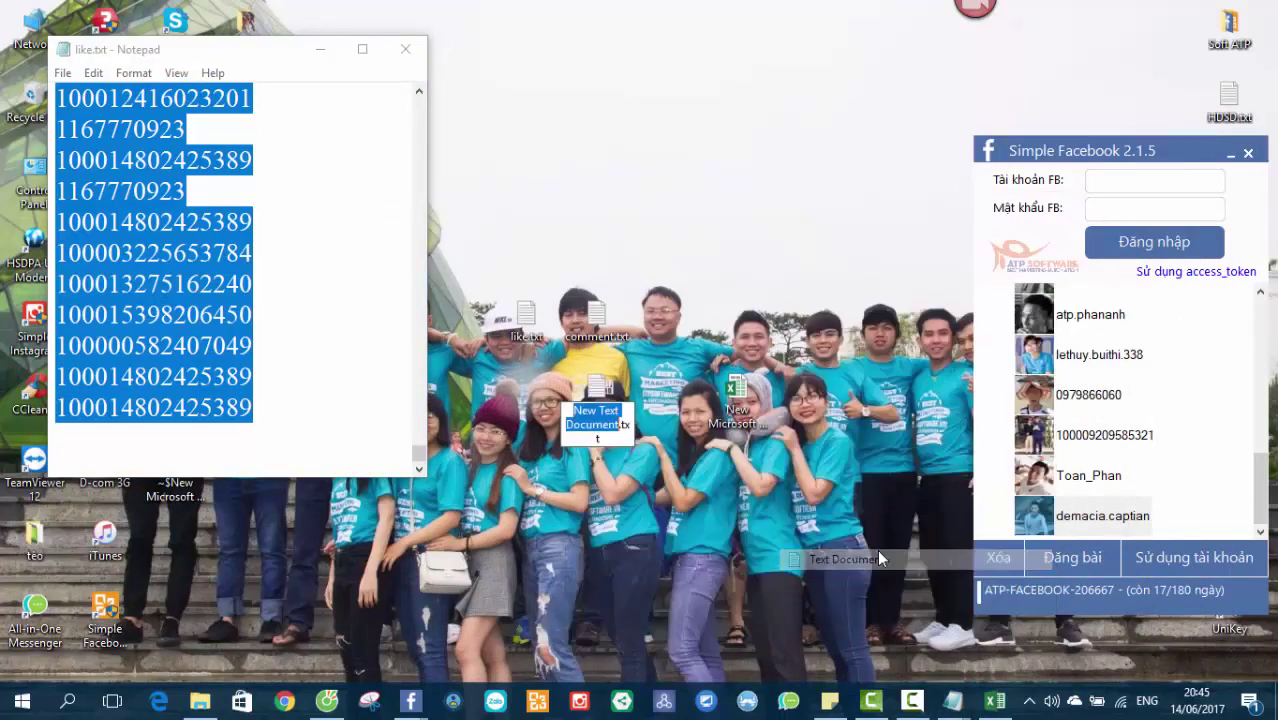
text(tuong tac)
key(Return)
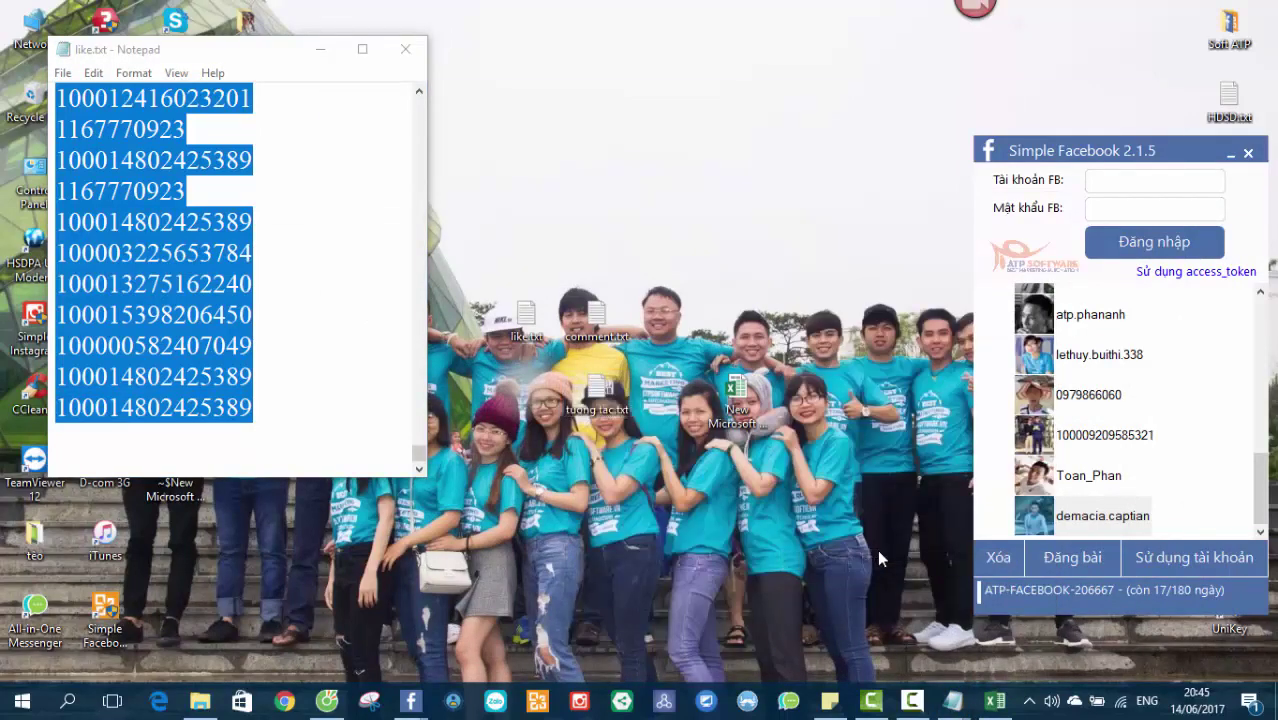
- Paste the deduplicated IDs into tuong tac.txt, then save and close the file
key(Return)
key(ctrl+v)
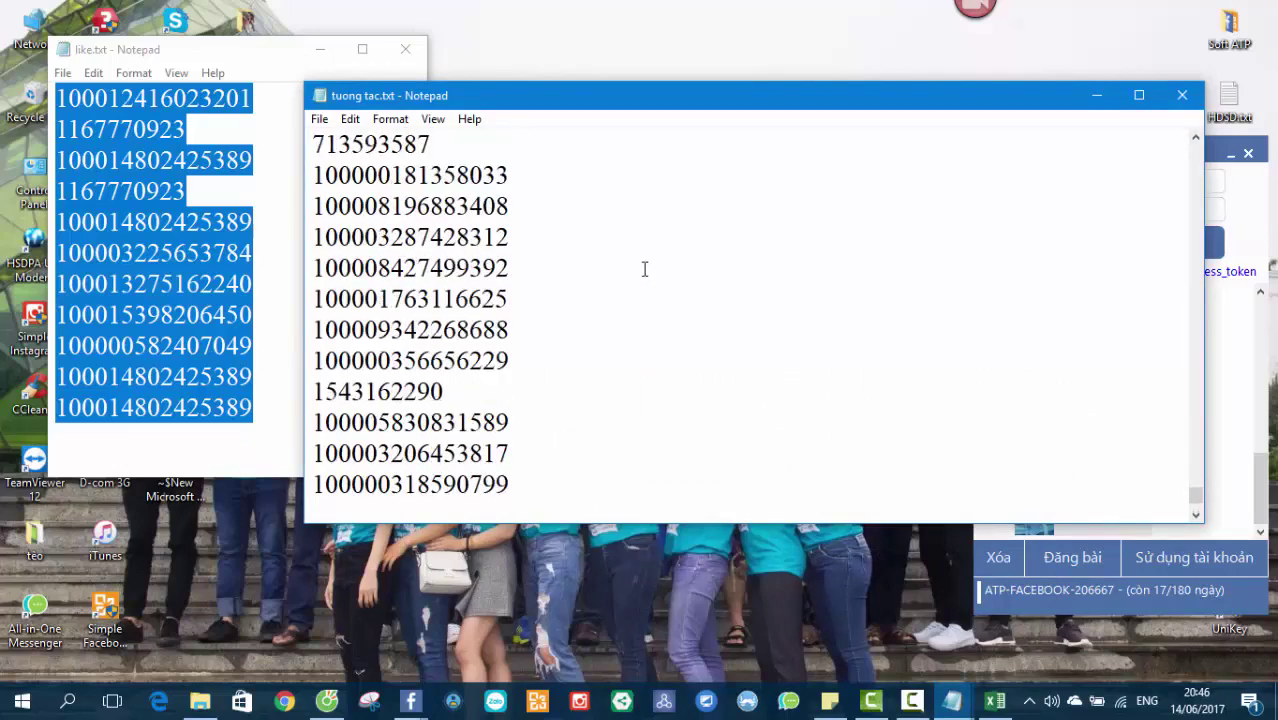
drag(1198, 482, 1195, 145)
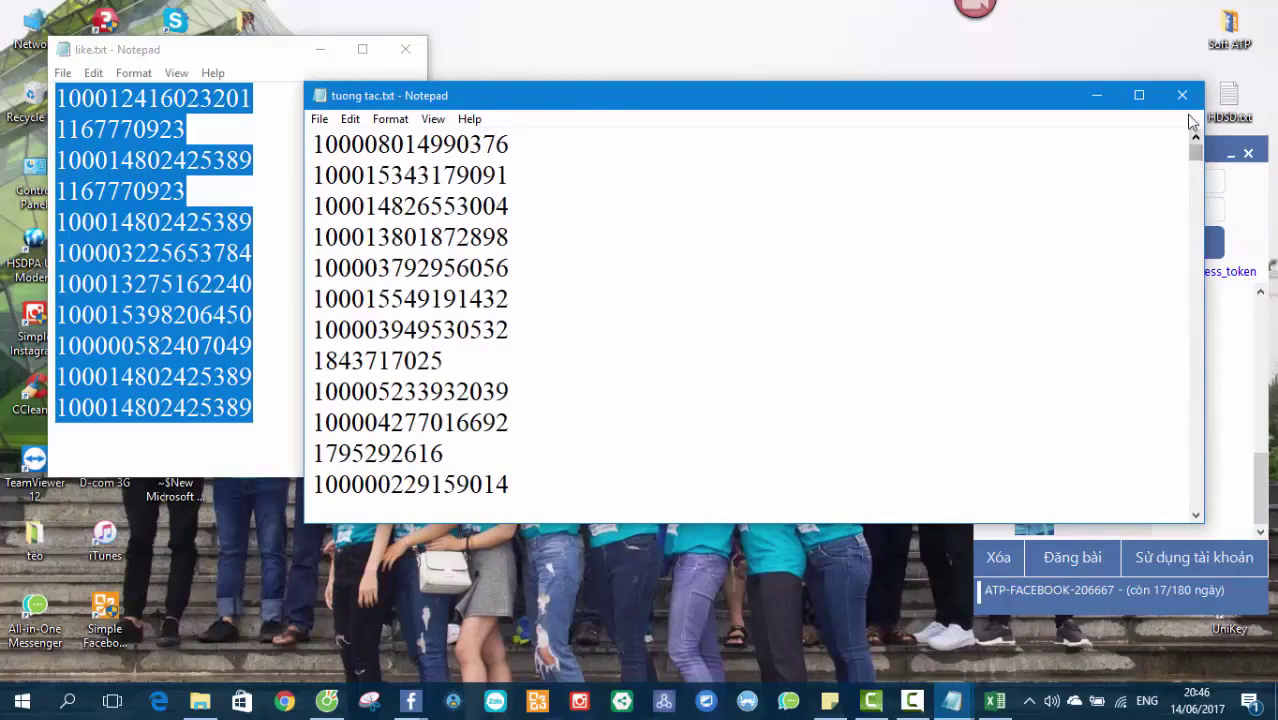
click(1182, 95)
click(588, 362)
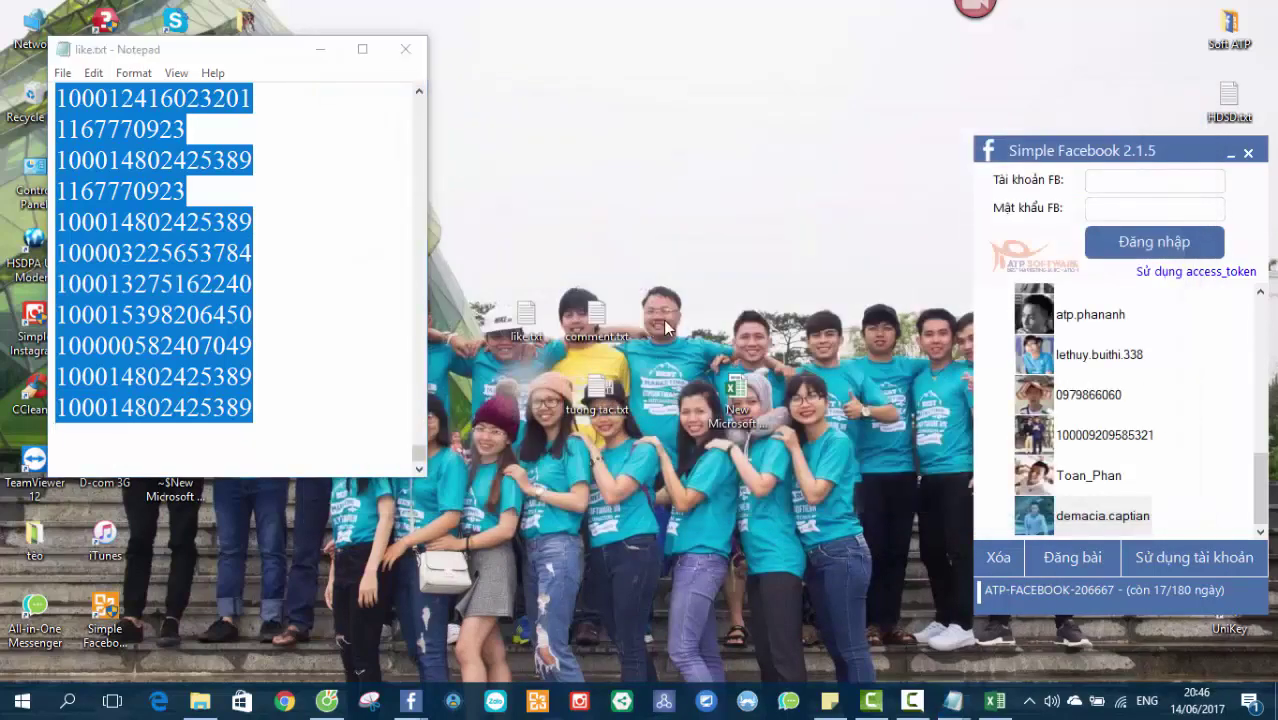
- Delete like.txt and comment.txt from the desktop
drag(640, 342, 505, 316)
key(Delete)
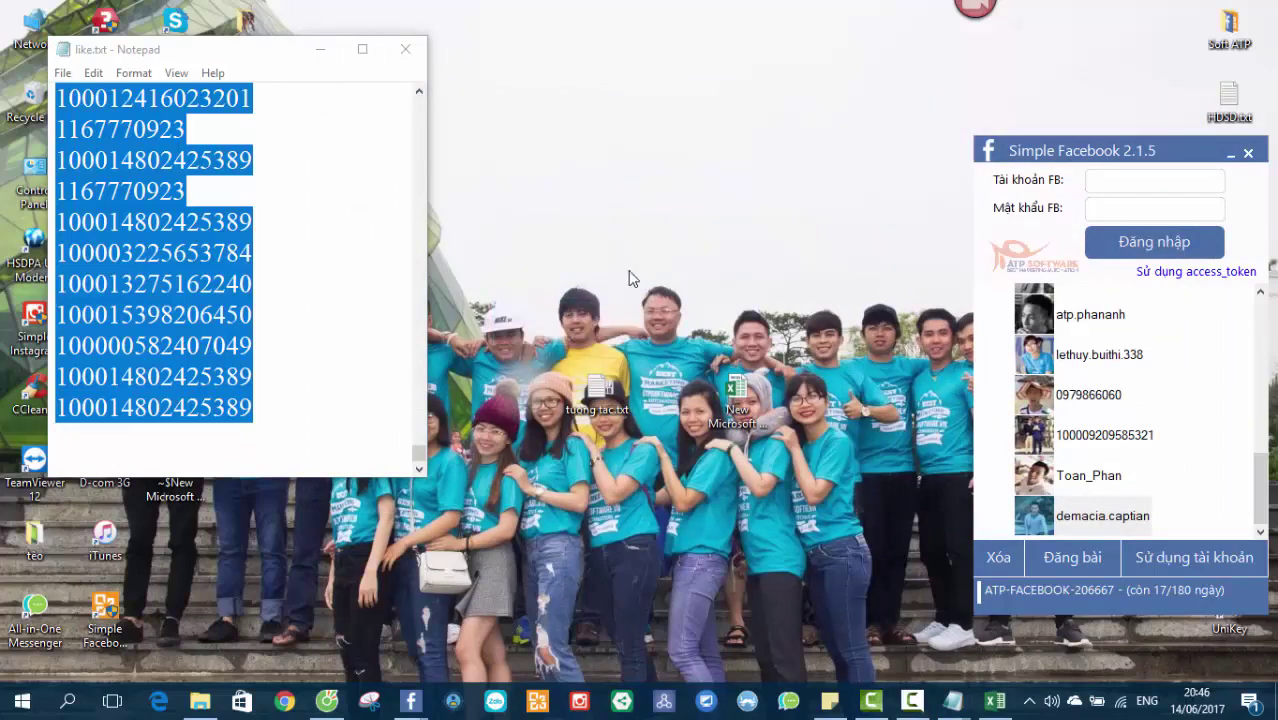
- Close the Excel workbook without saving it and discard the large clipboard contents
click(995, 700)
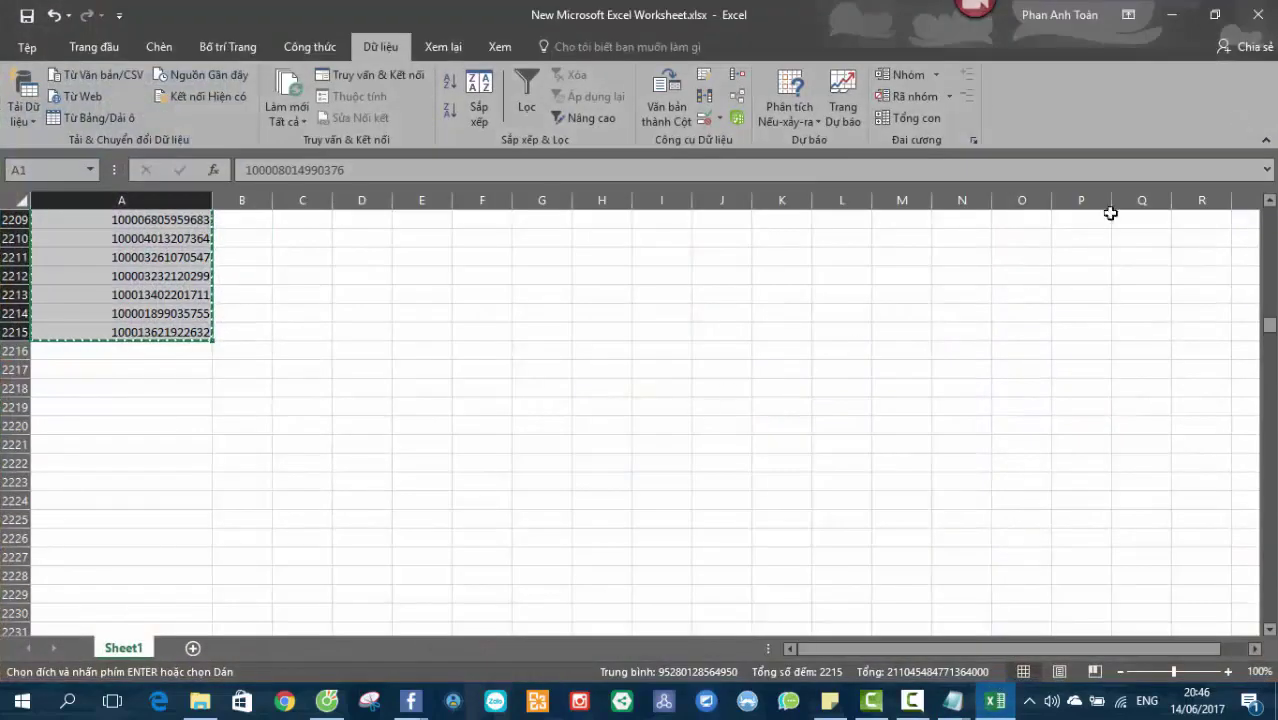
click(1255, 15)
click(639, 373)
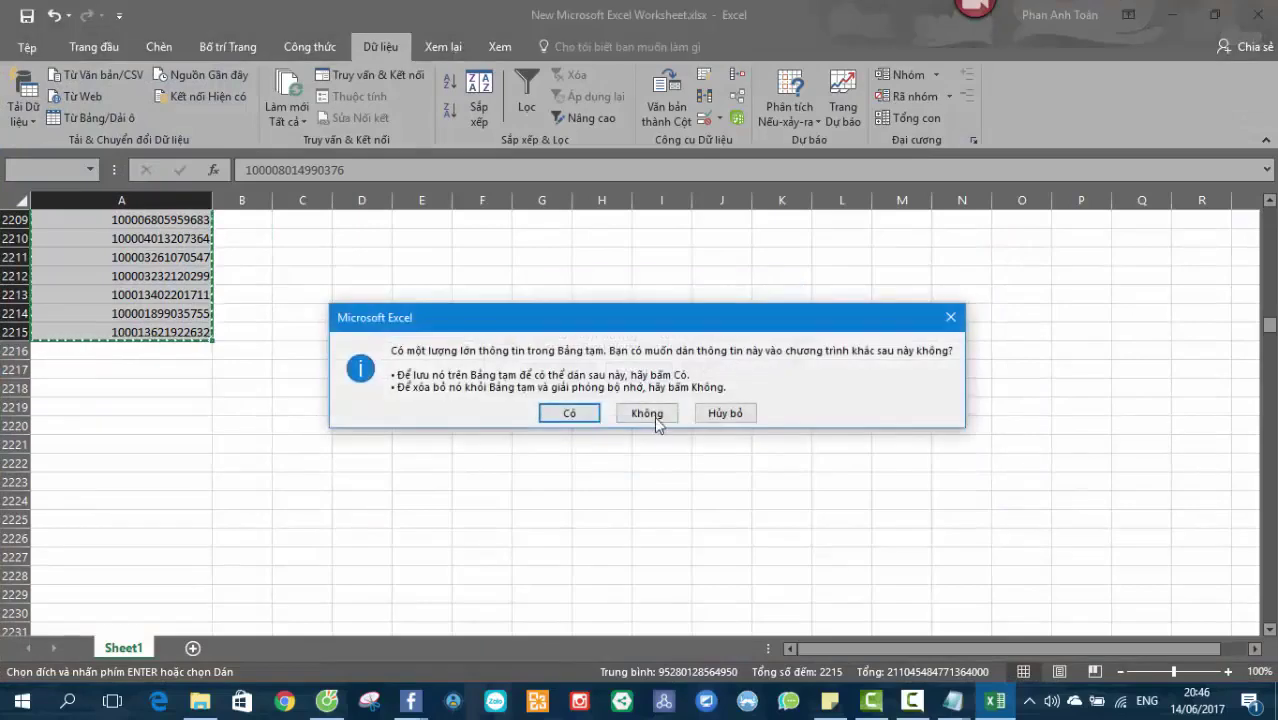
click(652, 413)
- Close like.txt without saving its changes and refresh the desktop
click(405, 50)
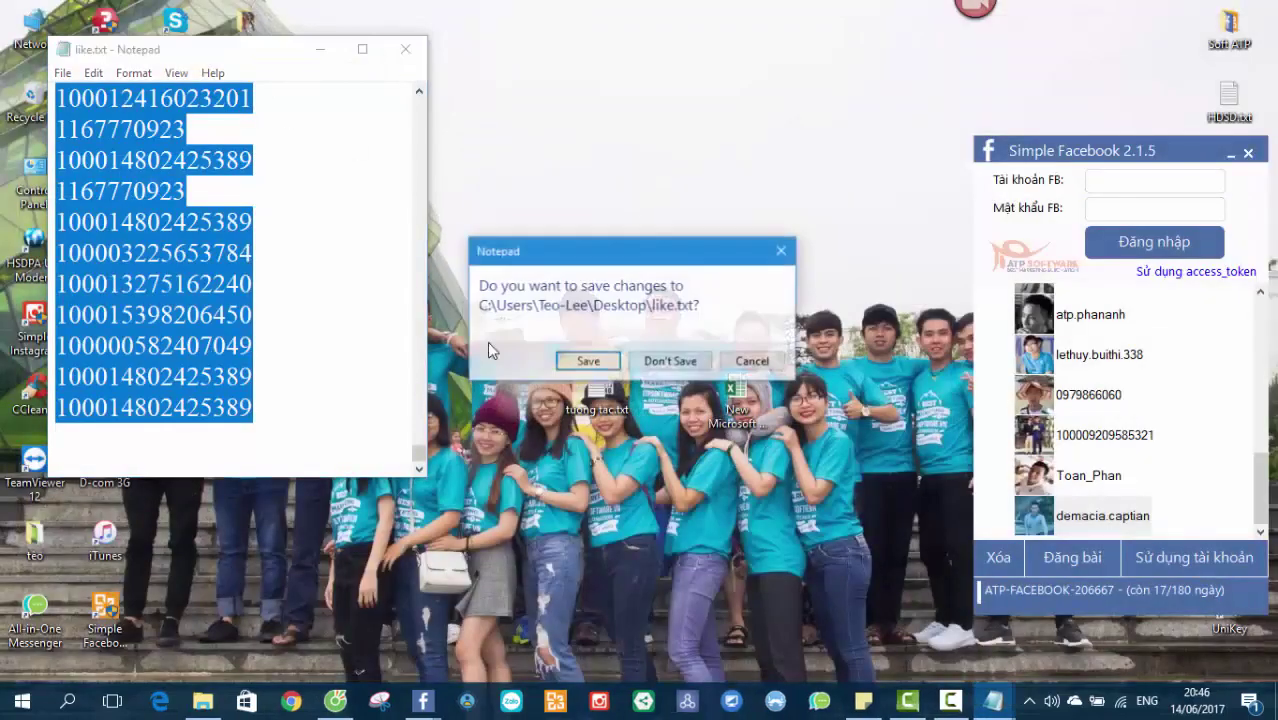
click(668, 360)
right_click(416, 312)
click(467, 366)
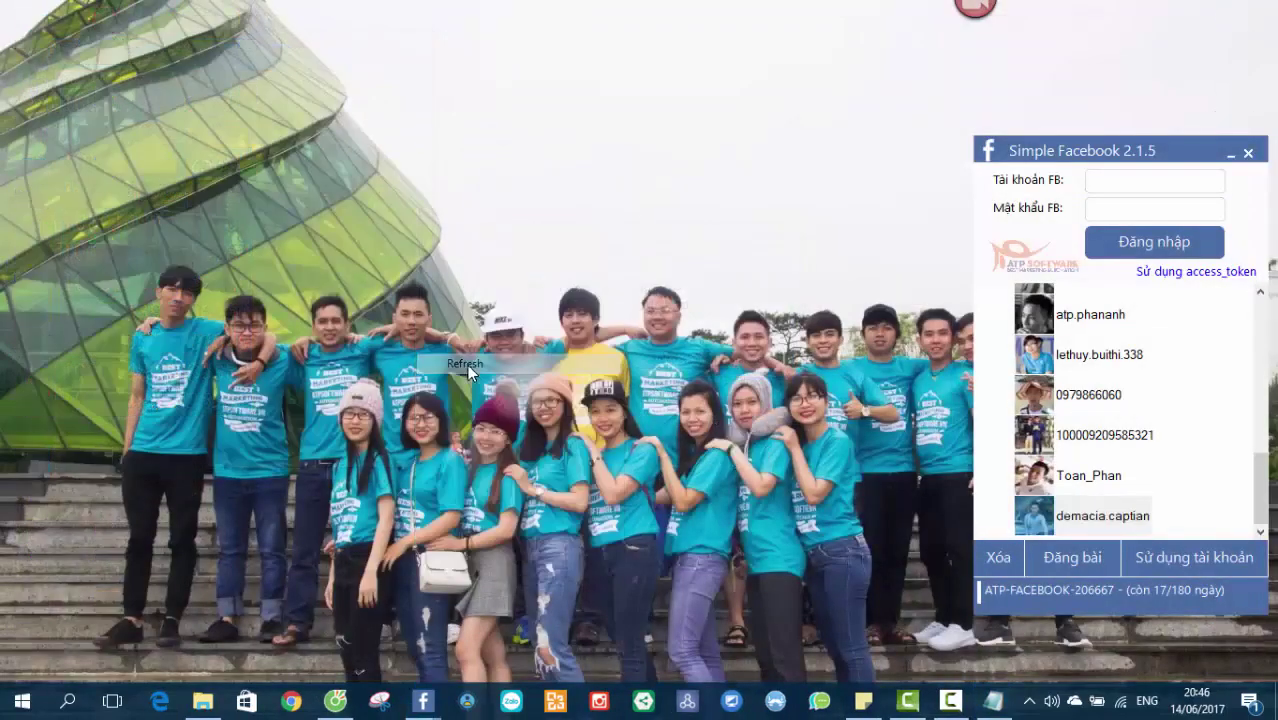
- Review the friend-filtering guide, focusing on part B3 about separating out non-interacting friends with Excel
click(996, 700)
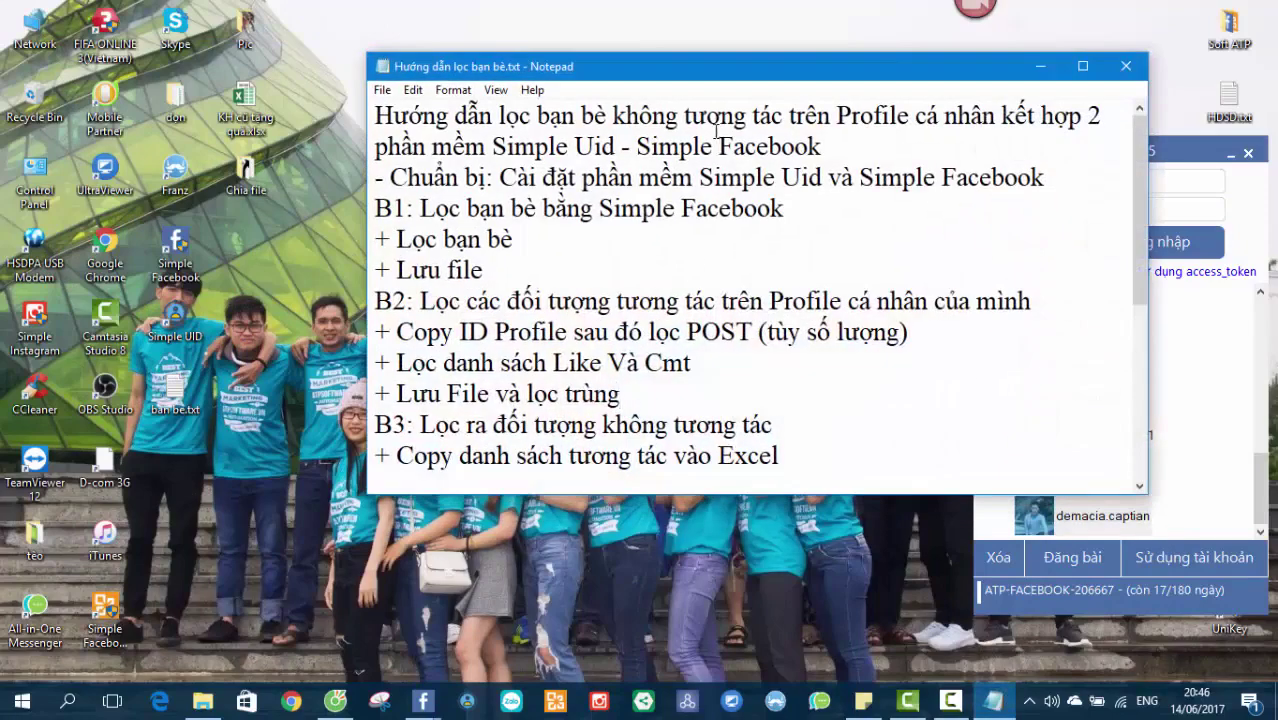
scroll(779, 308, down, 3)
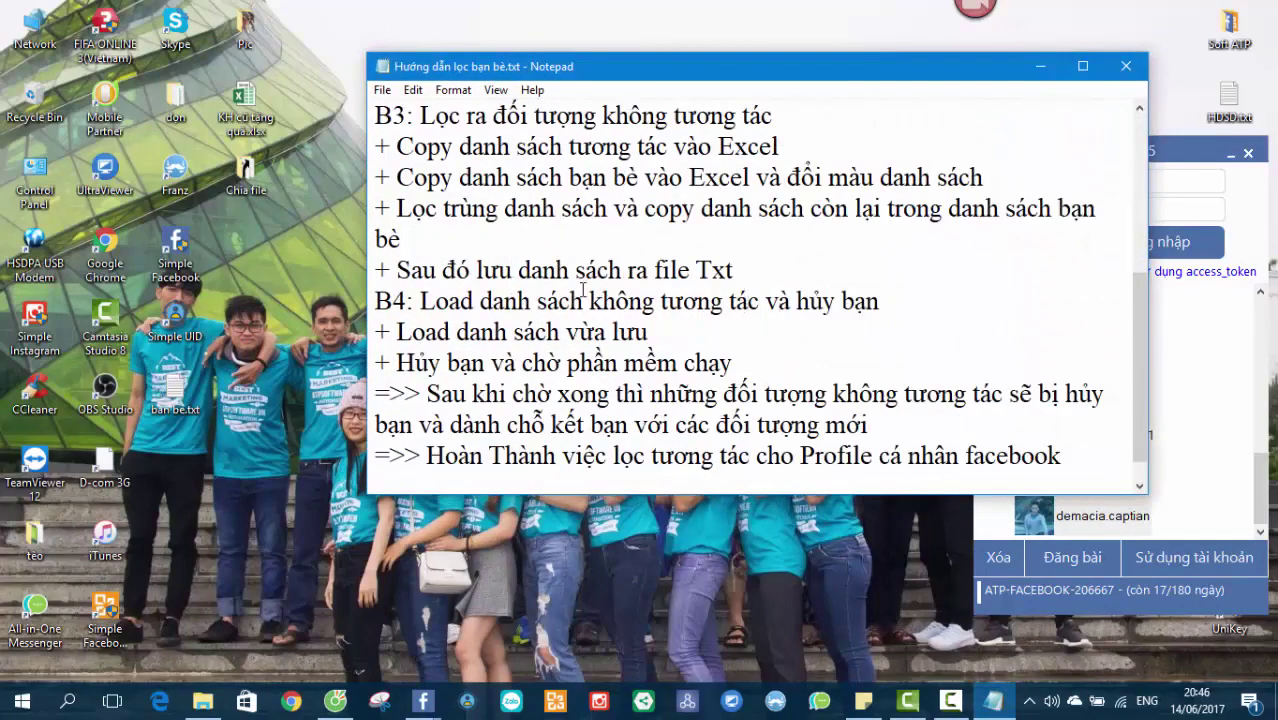
scroll(576, 320, up, 2)
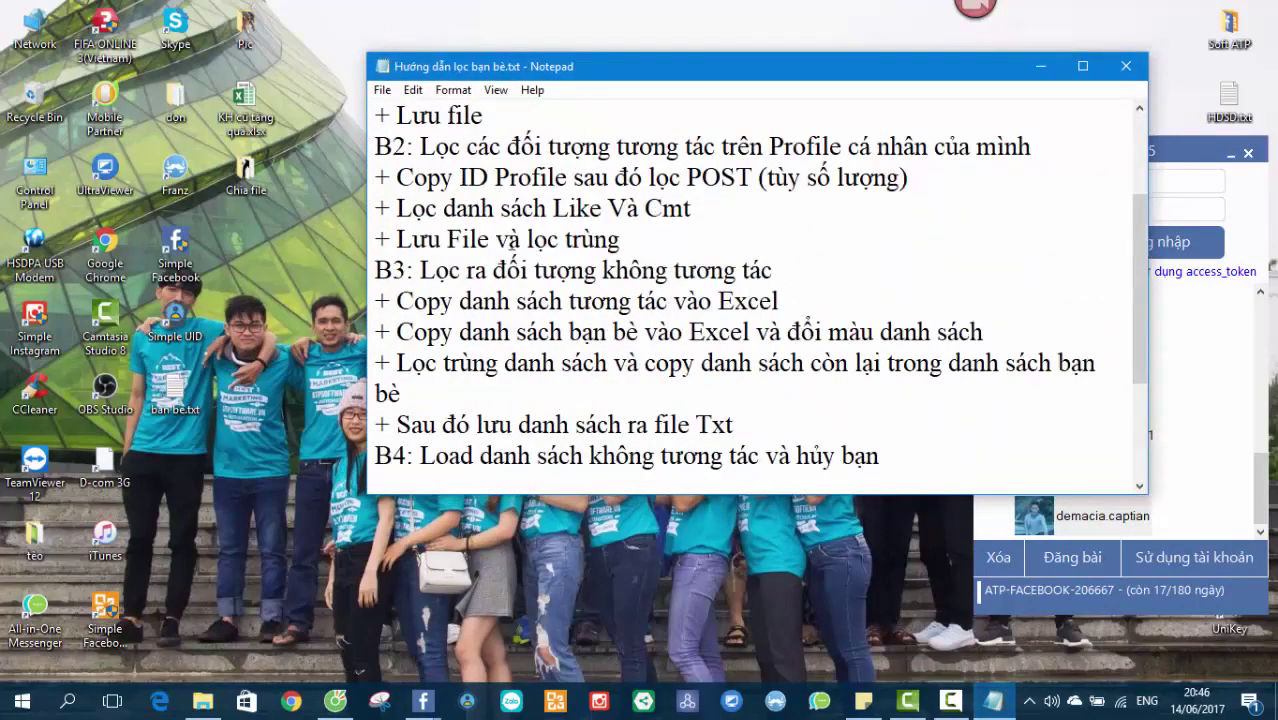
click(658, 238)
drag(497, 240, 670, 233)
click(664, 238)
drag(421, 270, 800, 273)
click(798, 272)
drag(376, 272, 1084, 368)
click(836, 368)
drag(448, 386, 362, 265)
click(517, 362)
scroll(538, 343, down, 2)
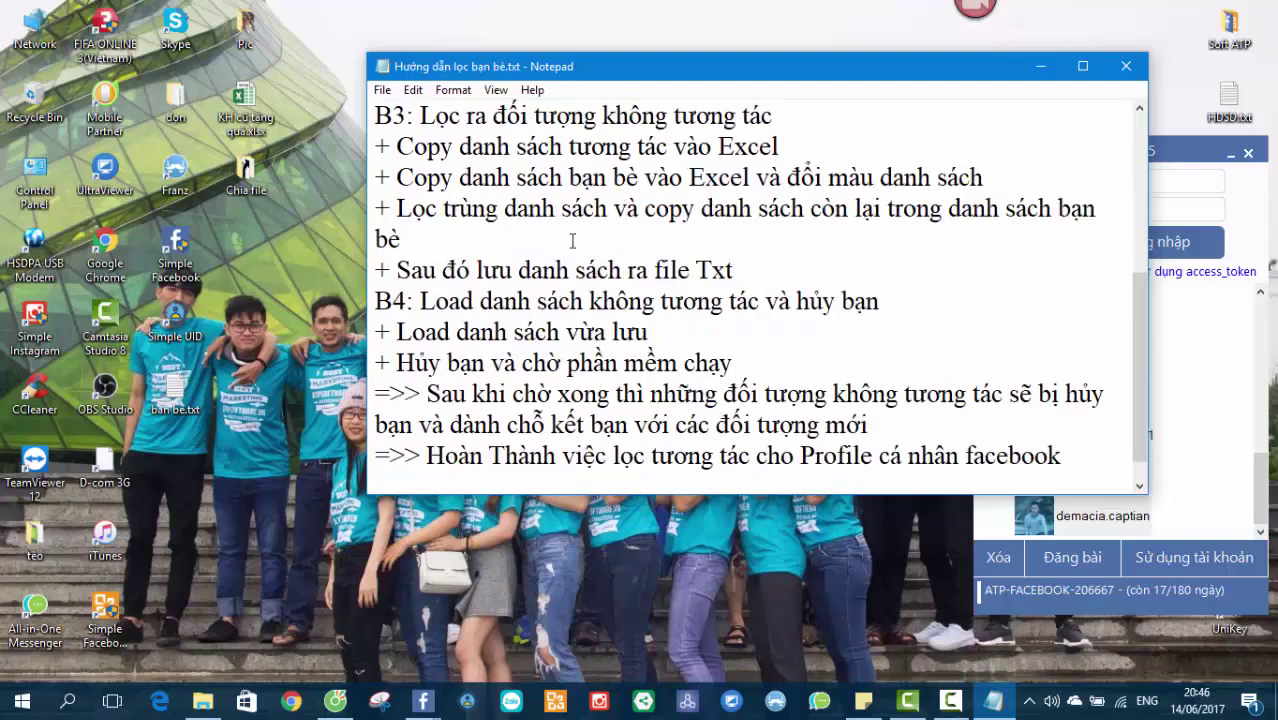
- Move the guide window aside and reopen the blank New Microsoft Excel Worksheet.xlsx in a smaller, non-maximized window
drag(735, 84, 1069, 100)
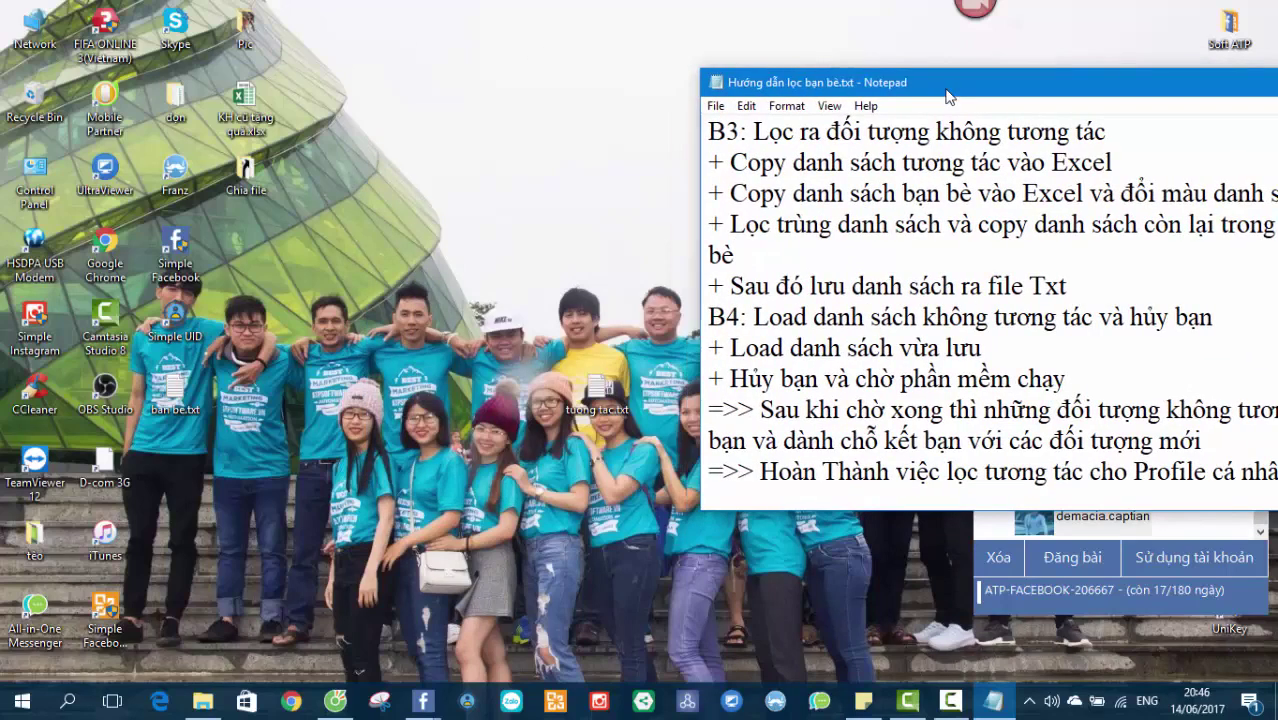
click(474, 235)
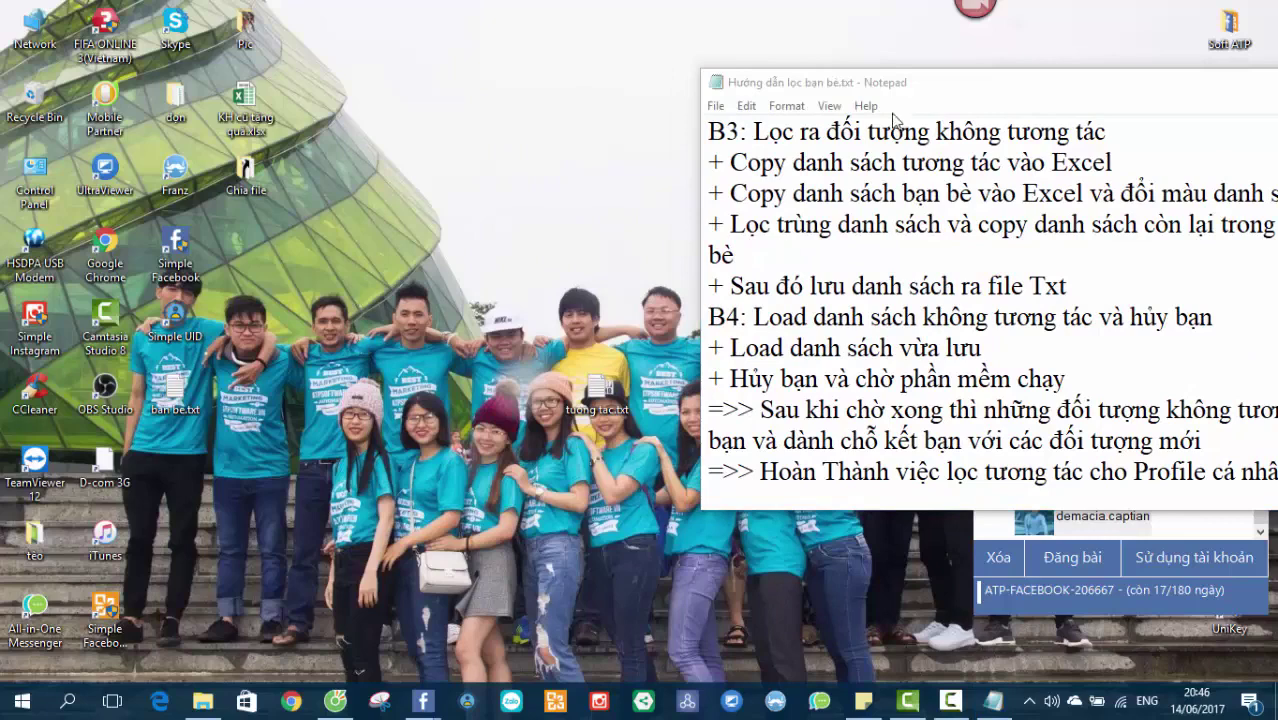
drag(893, 82, 1019, 67)
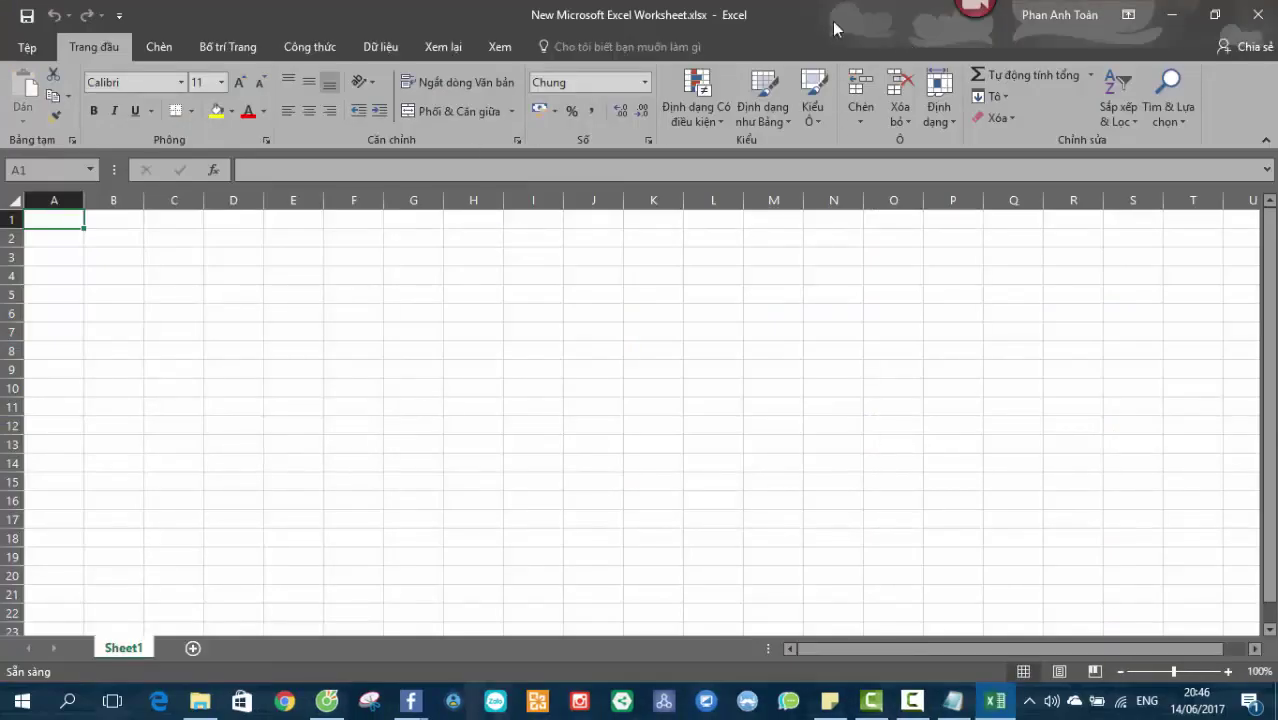
double_click(832, 21)
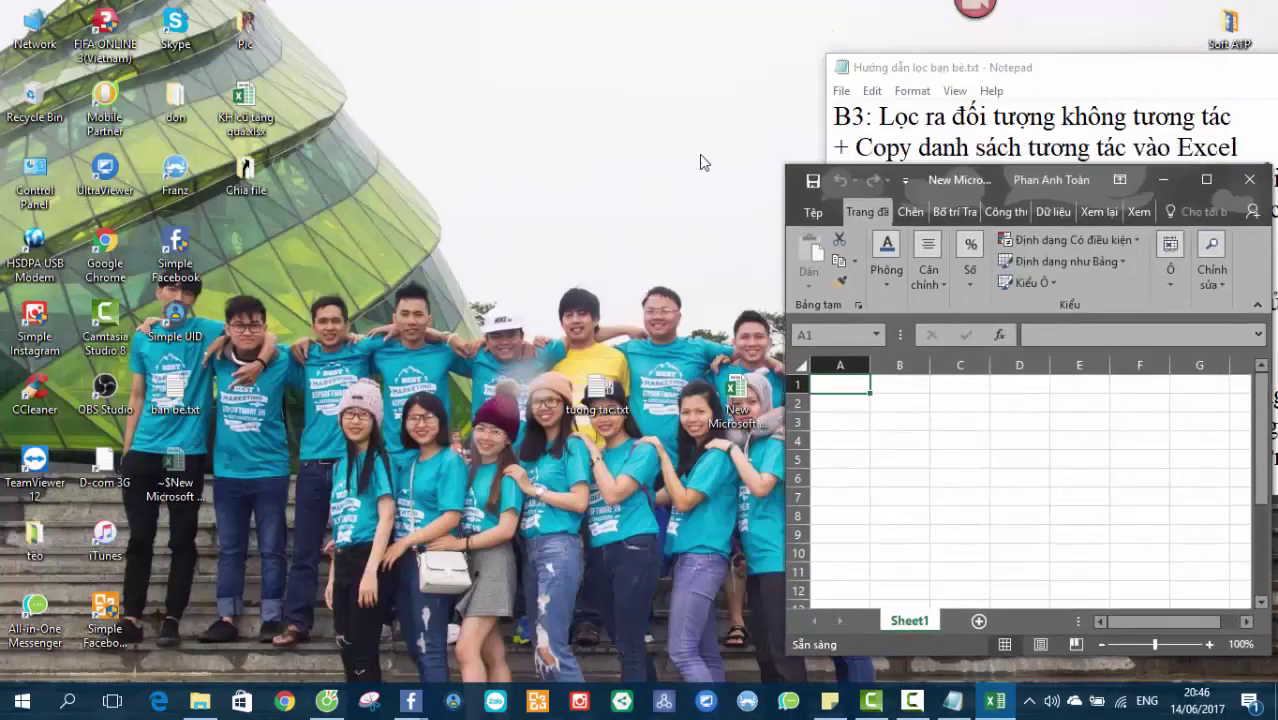
- Place the ban be.txt and tuong tac.txt icons side by side on the desktop and check the contents of ban be.txt
drag(612, 402, 315, 250)
drag(175, 395, 456, 255)
drag(315, 250, 527, 250)
double_click(456, 245)
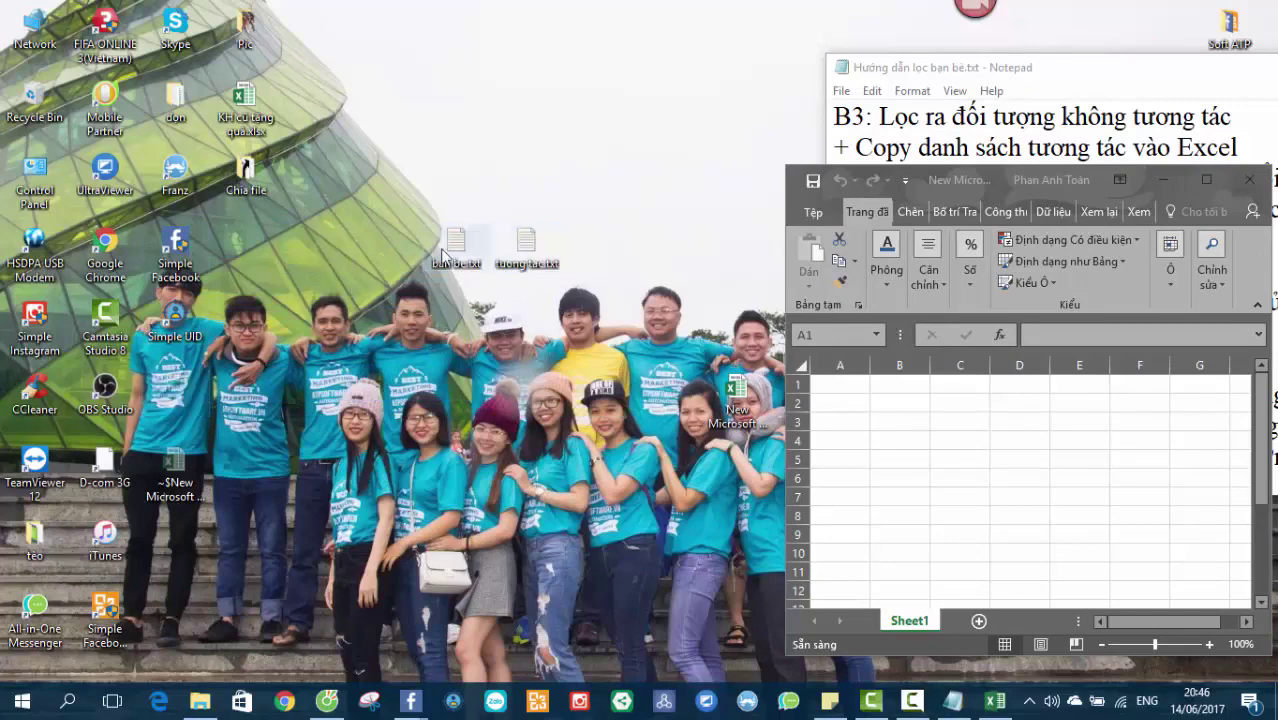
click(405, 52)
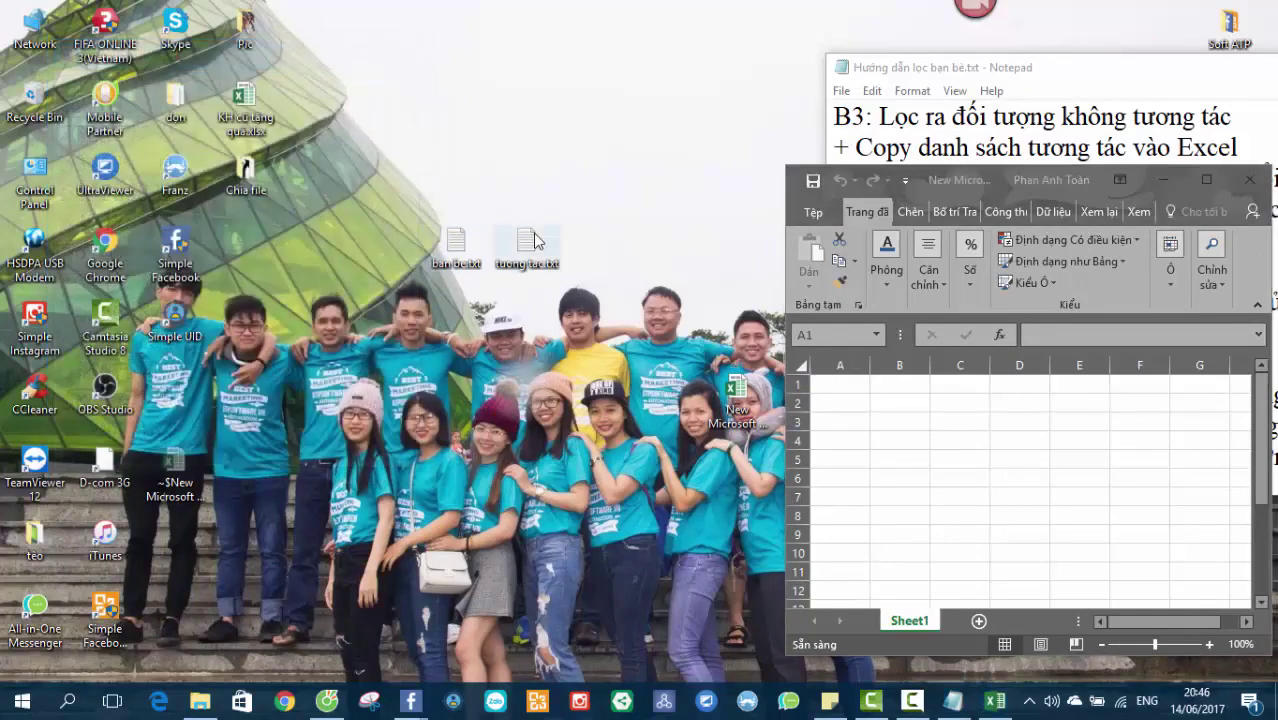
- Copy all IDs from tuong tac.txt into the worksheet starting at A1 and widen column A
double_click(527, 243)
click(334, 287)
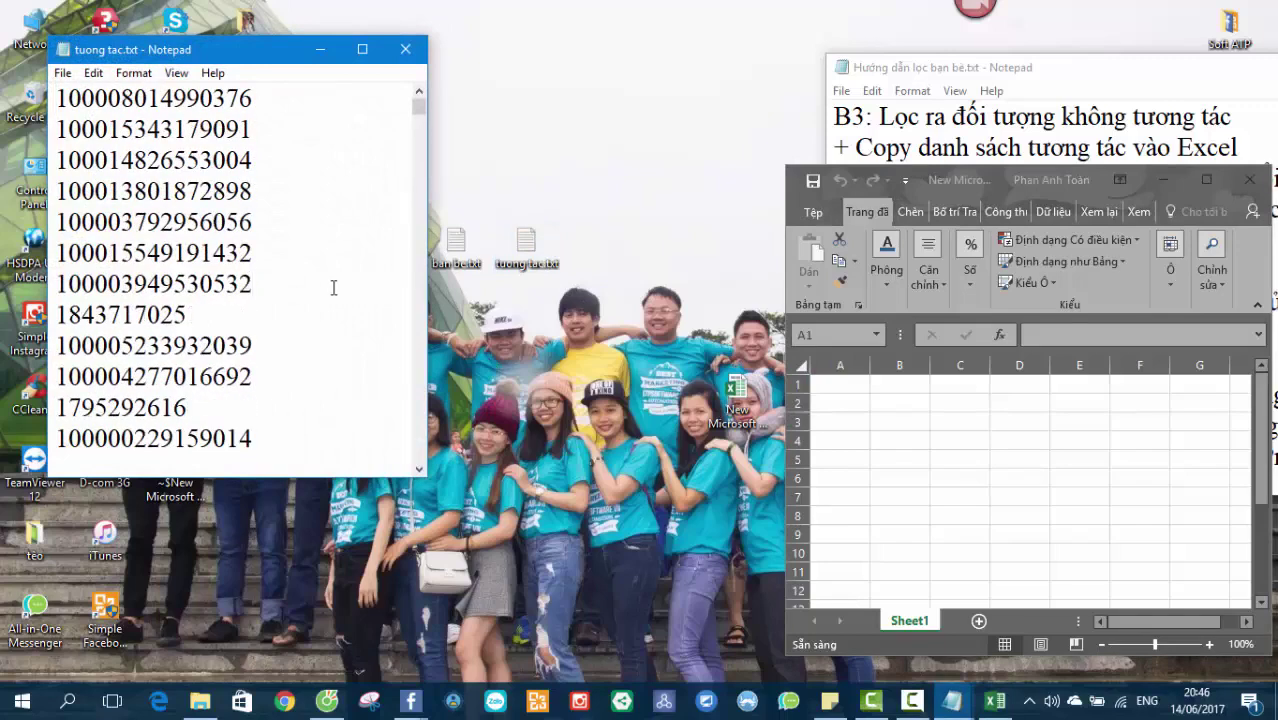
key(ctrl+a)
click(853, 385)
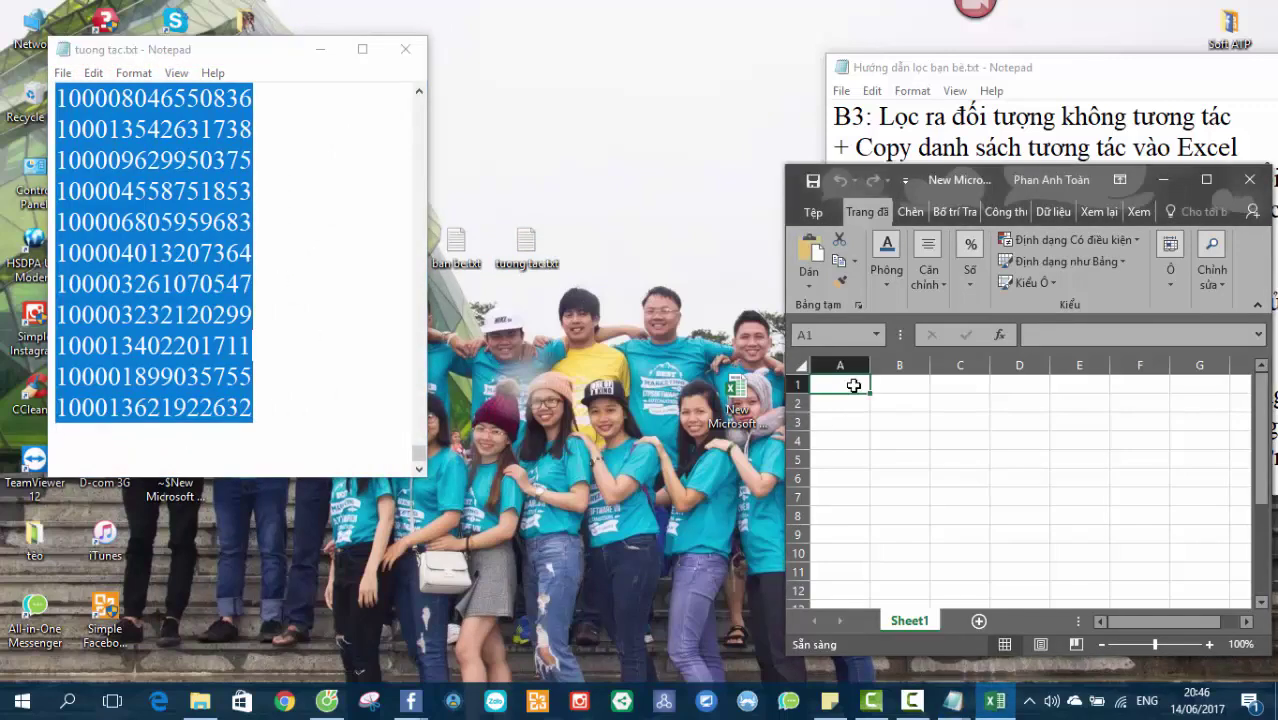
key(ctrl+v)
drag(870, 365, 962, 365)
- Format the pasted interacting IDs as numbers with 0 decimal places and the red 1234 negative style
right_click(930, 381)
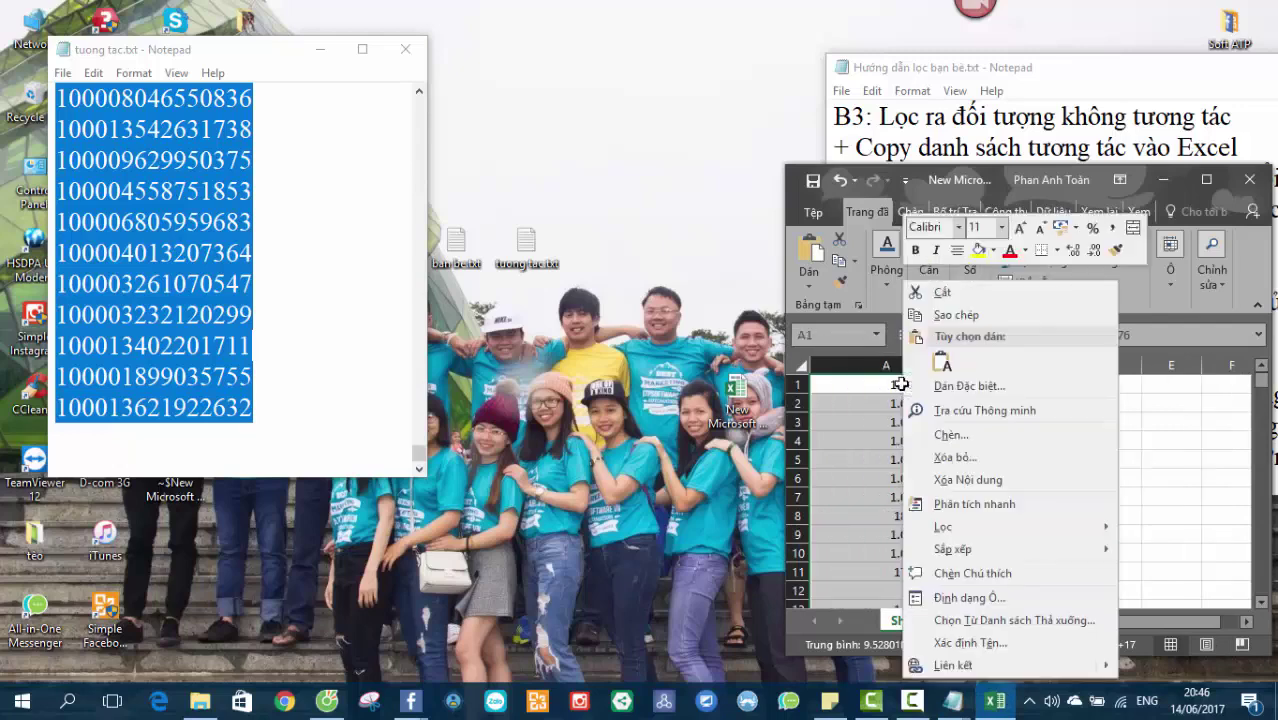
click(998, 596)
click(746, 340)
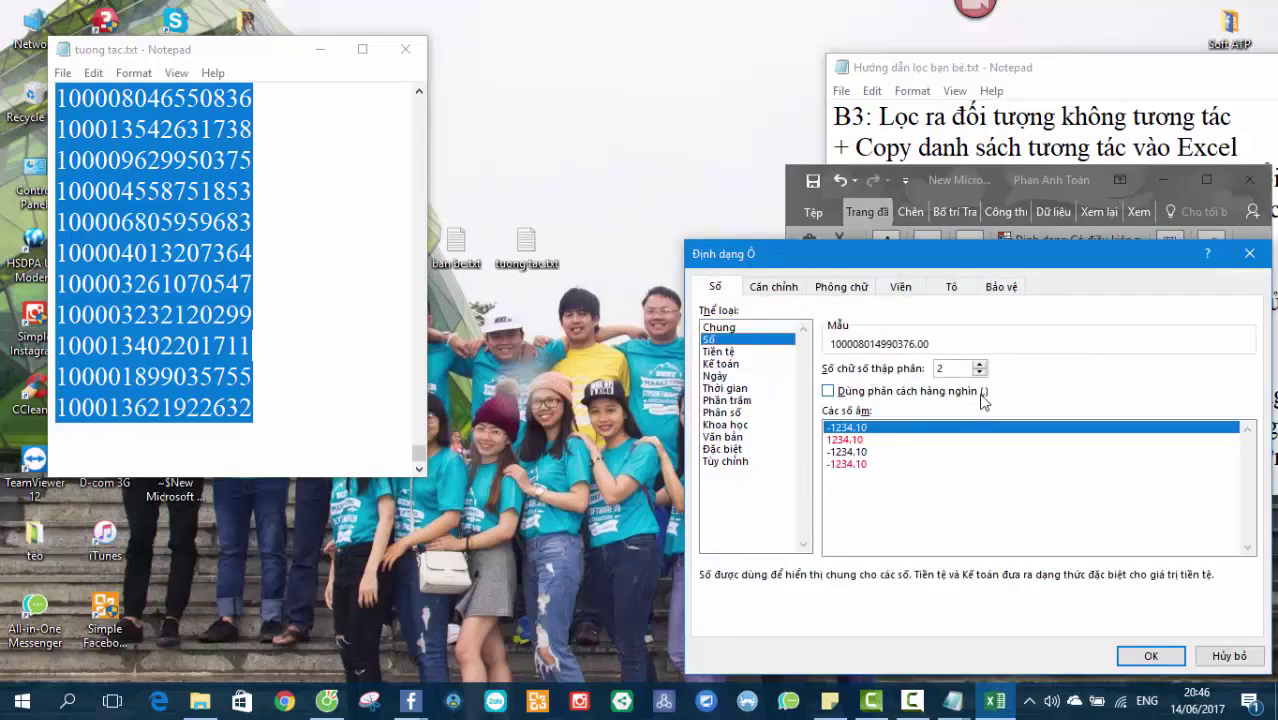
click(980, 373)
click(848, 440)
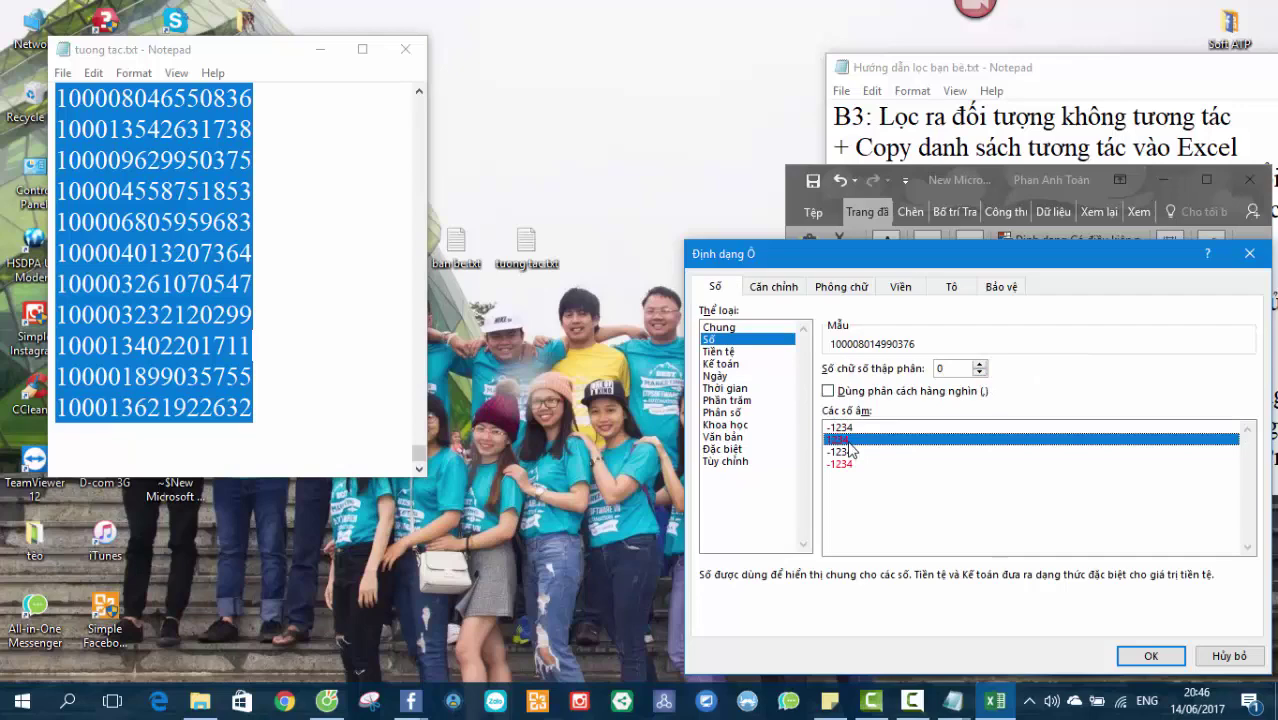
click(1150, 653)
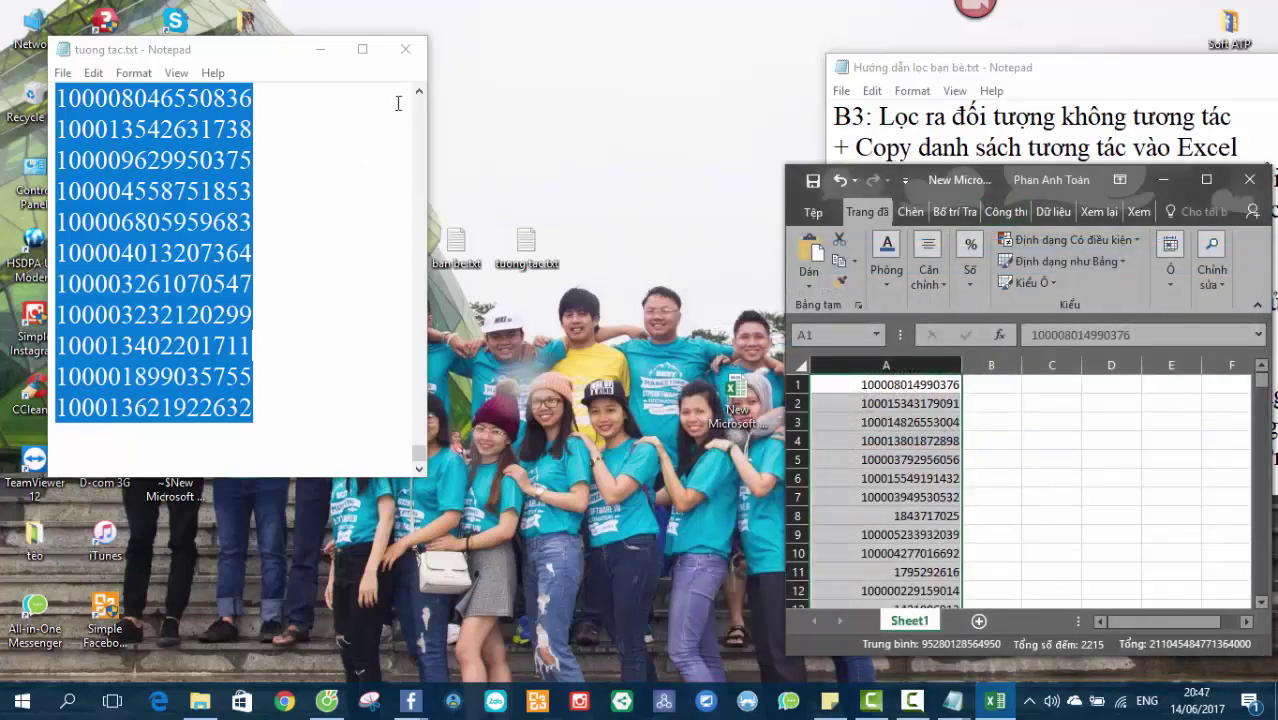
- Close tuong tac.txt and copy all friend IDs from ban be.txt
click(405, 49)
double_click(457, 262)
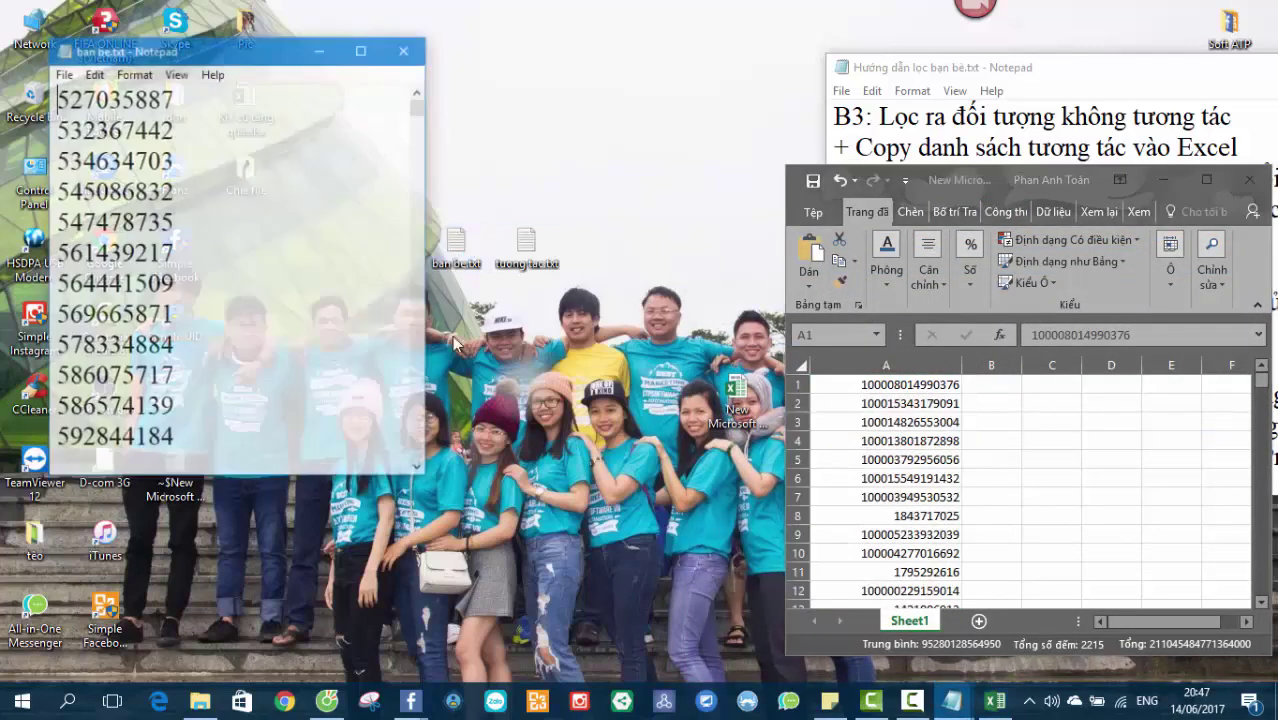
scroll(297, 260, down, 7)
key(ctrl+a)
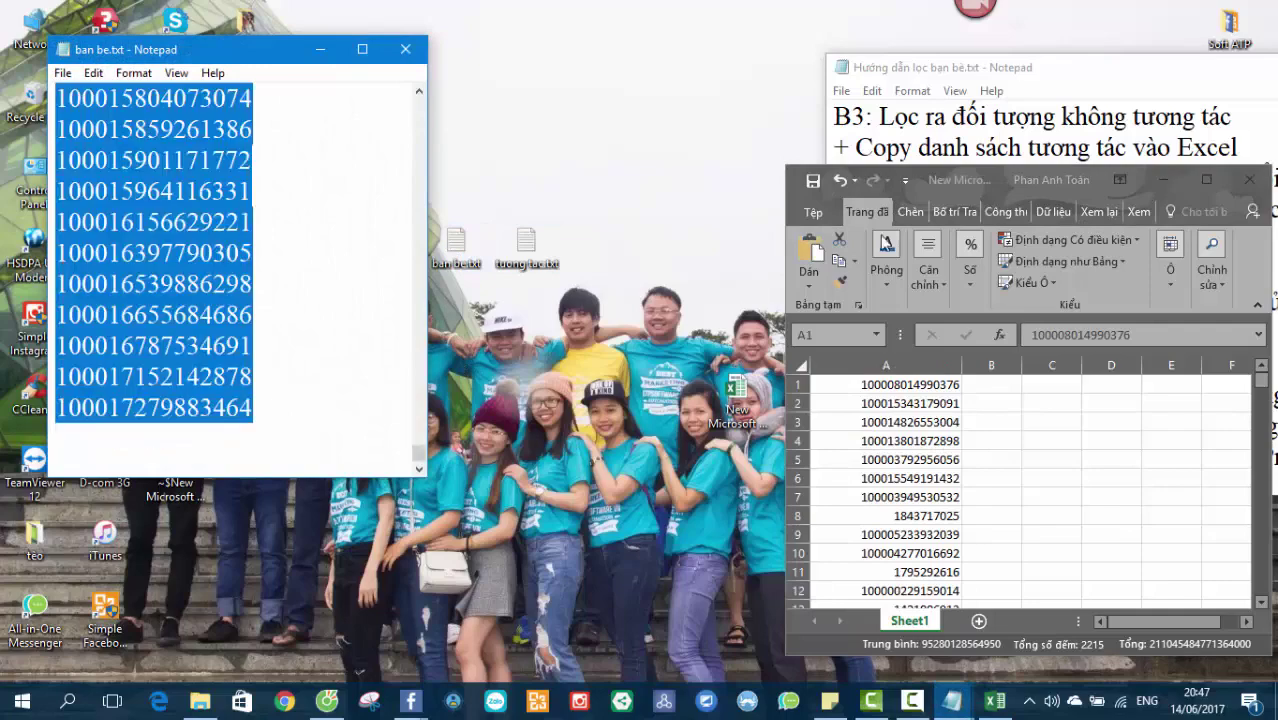
- Maximize the workbook and paste the friend IDs at A2216, directly below the last interacting ID in column A
click(1207, 188)
click(310, 424)
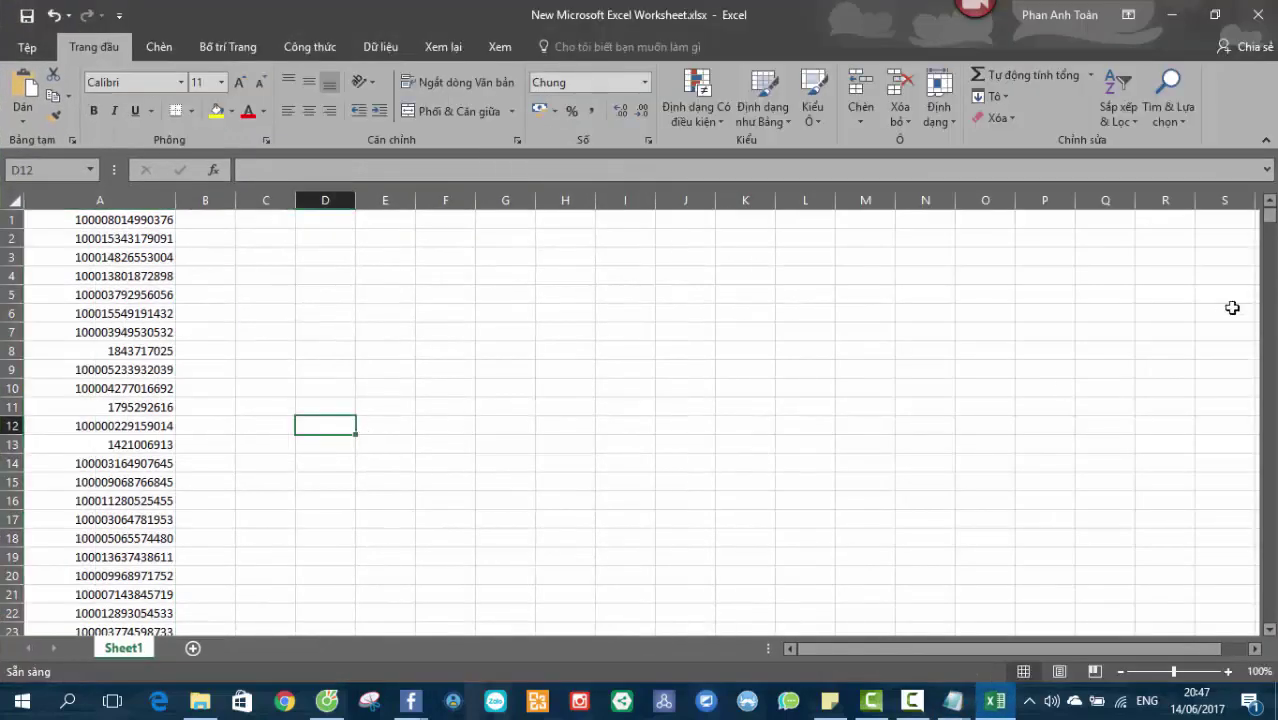
drag(1270, 225, 1270, 612)
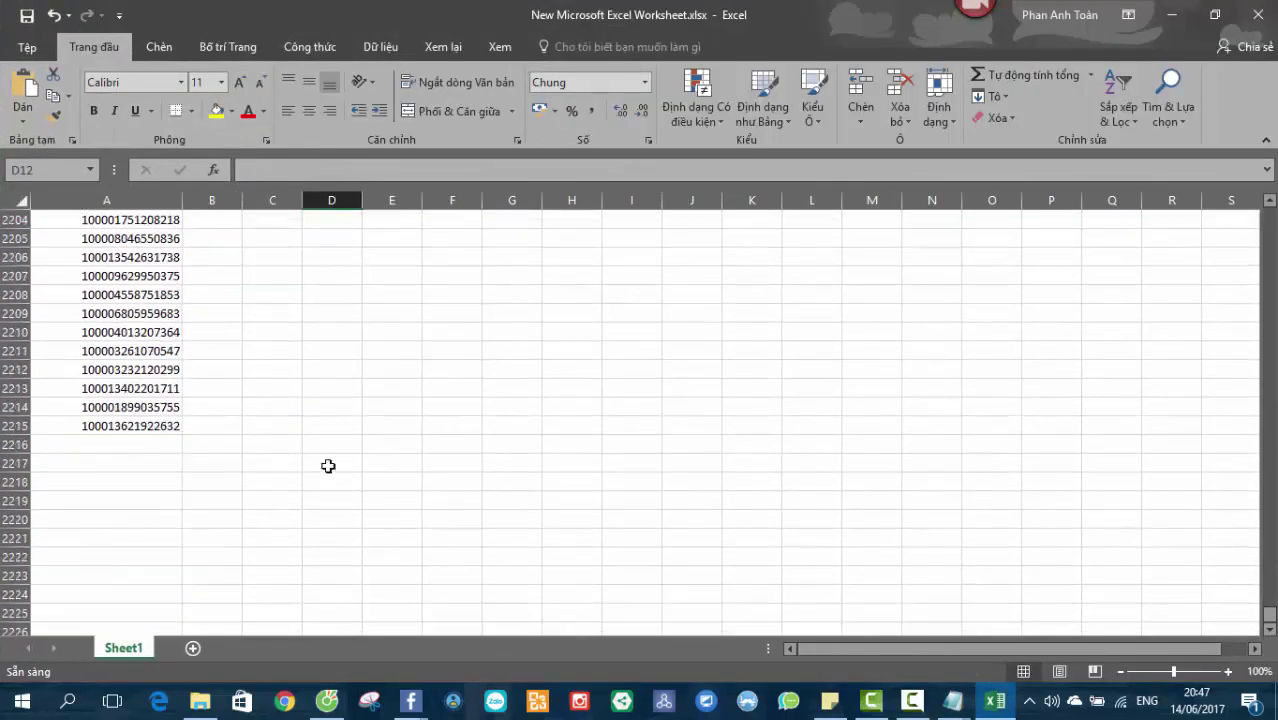
click(77, 452)
key(ctrl+v)
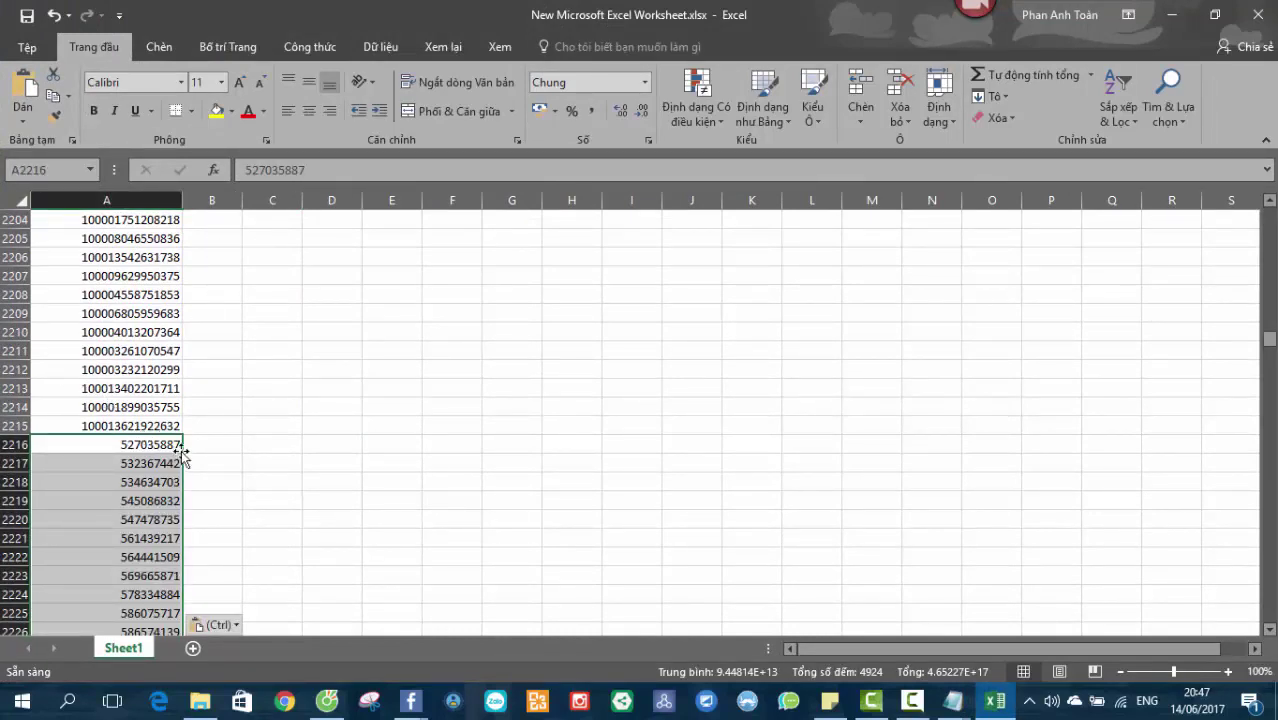
- Set the font colour of the pasted friend IDs from A2216 down to blue and check where the two lists meet
click(264, 111)
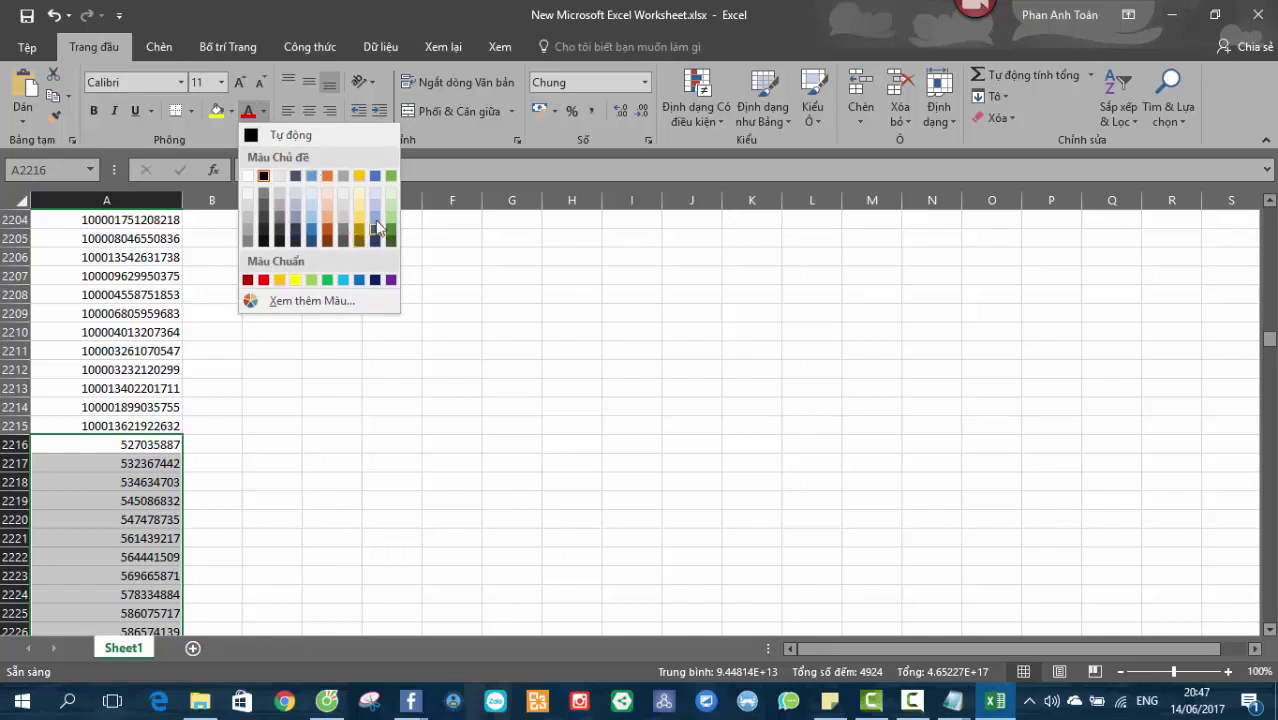
click(376, 177)
click(140, 369)
click(143, 424)
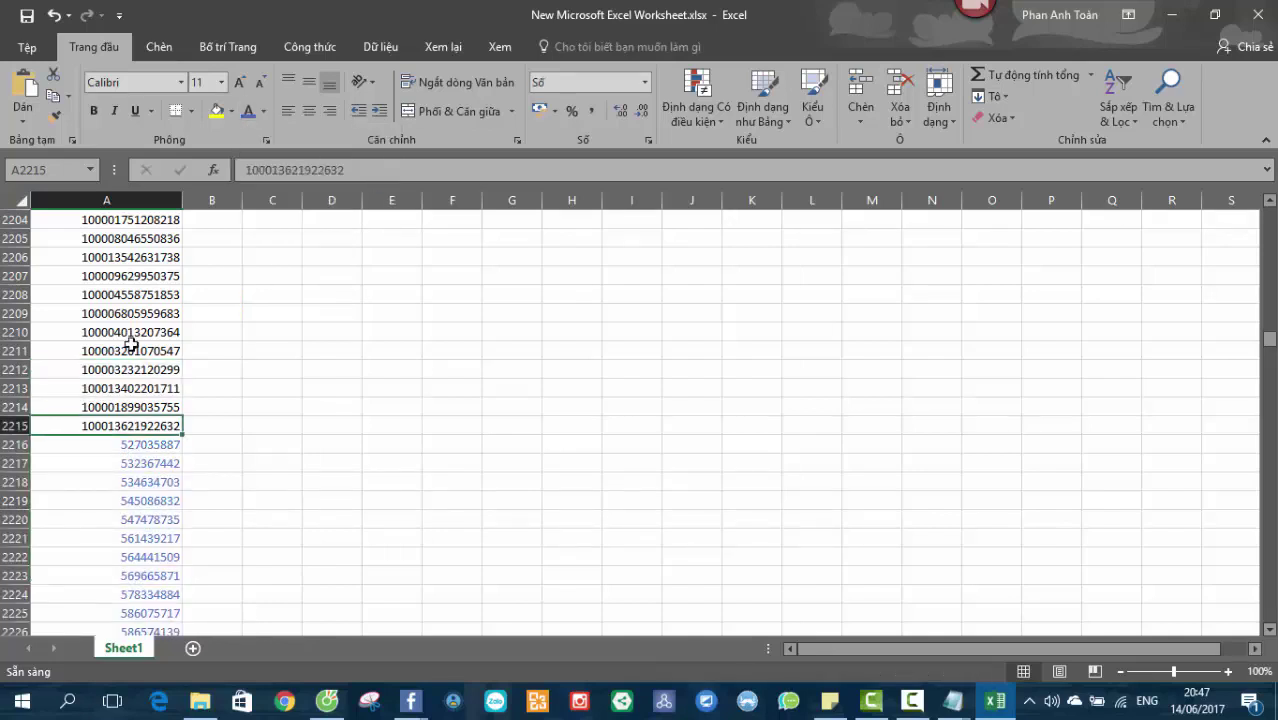
scroll(131, 392, down, 6)
scroll(131, 392, up, 10)
scroll(131, 390, down, 8)
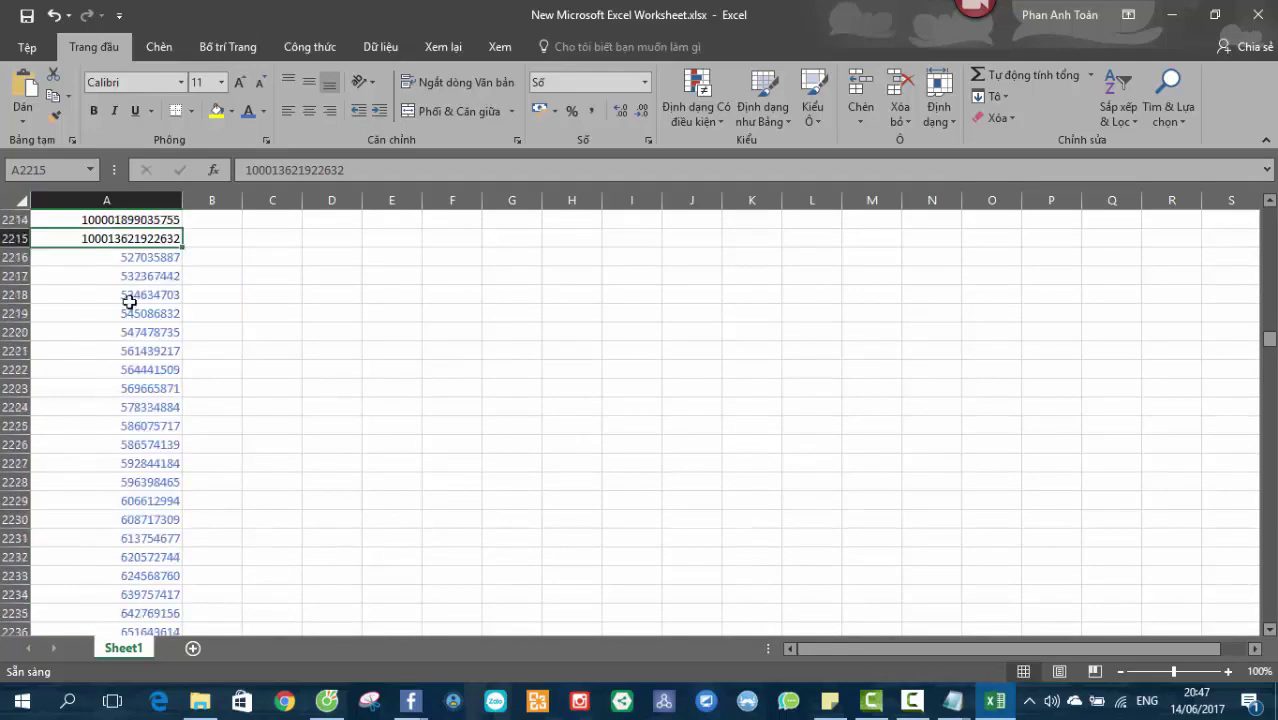
click(136, 258)
scroll(676, 418, up, 7)
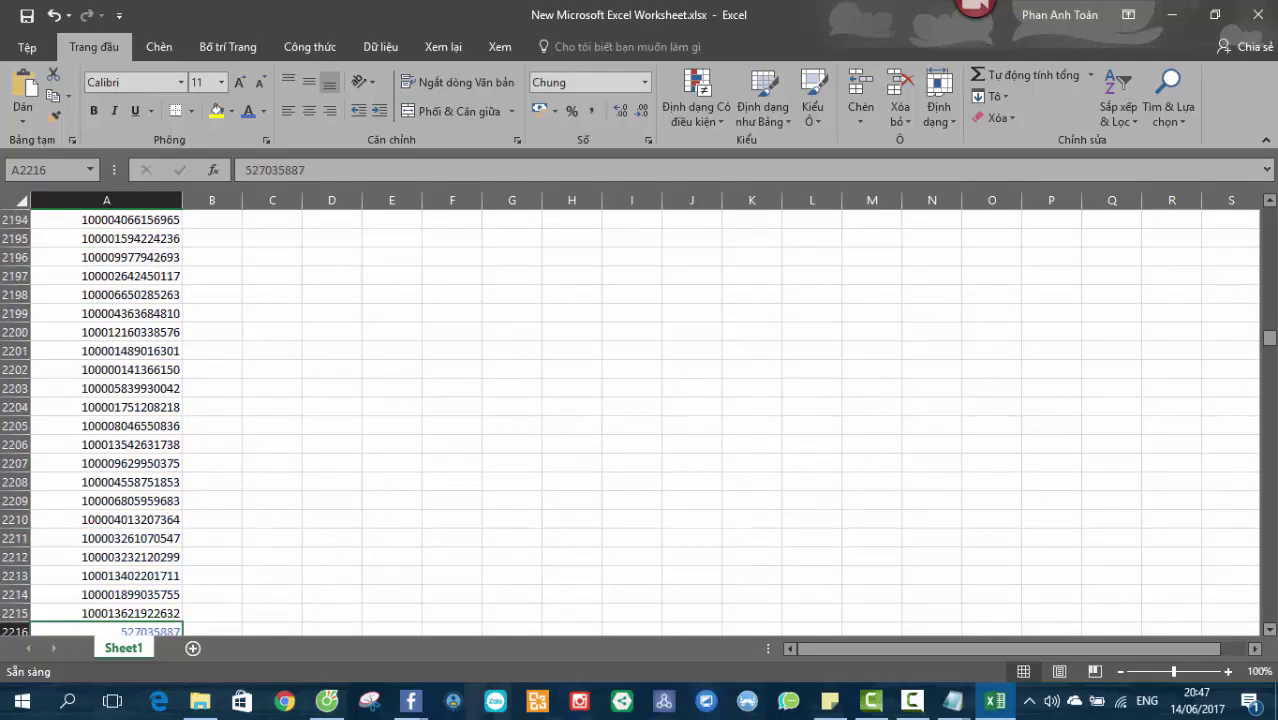
- Format the whole of column A as numbers with 0 decimal places and the red 1234 negative style
drag(1270, 338, 1270, 216)
click(100, 200)
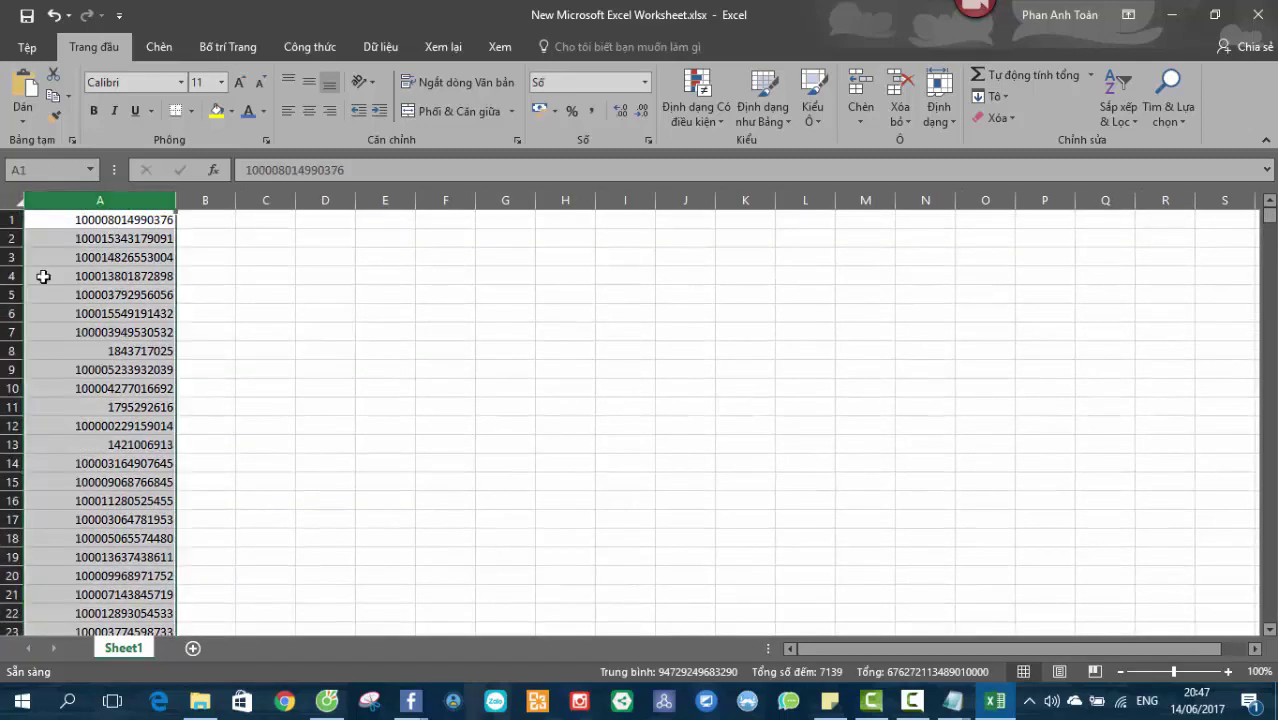
right_click(92, 283)
click(152, 482)
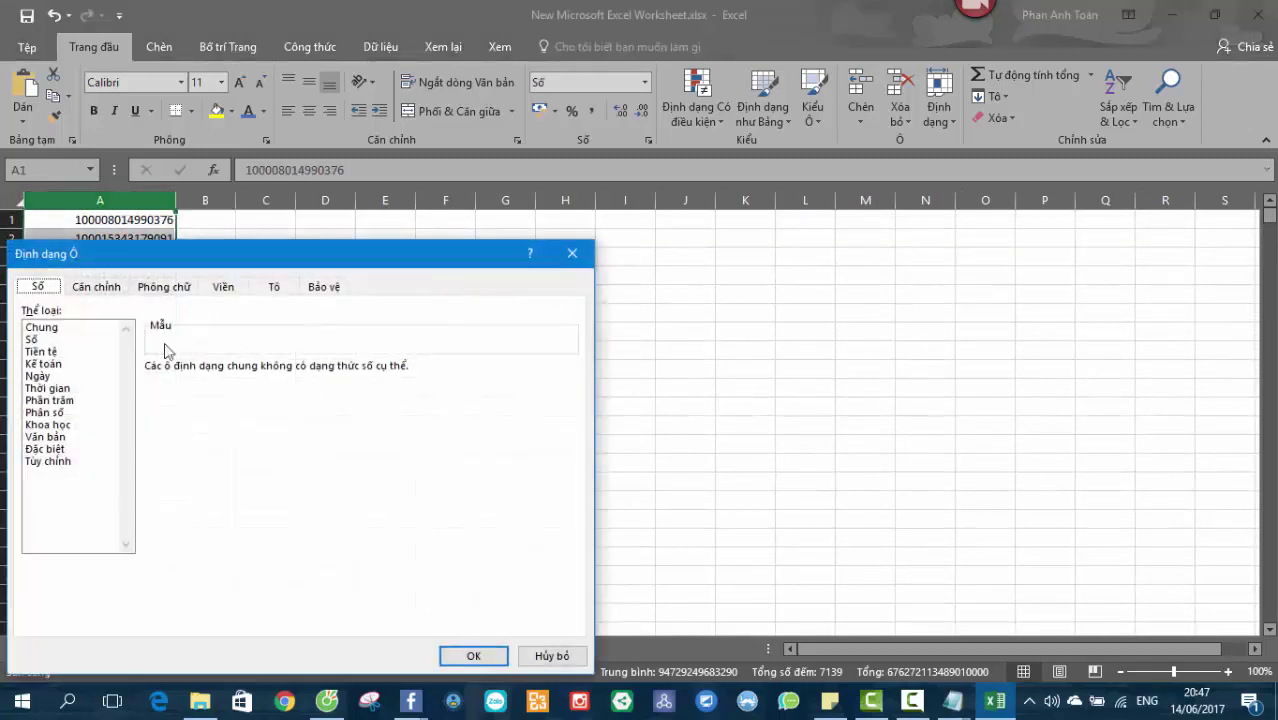
click(40, 340)
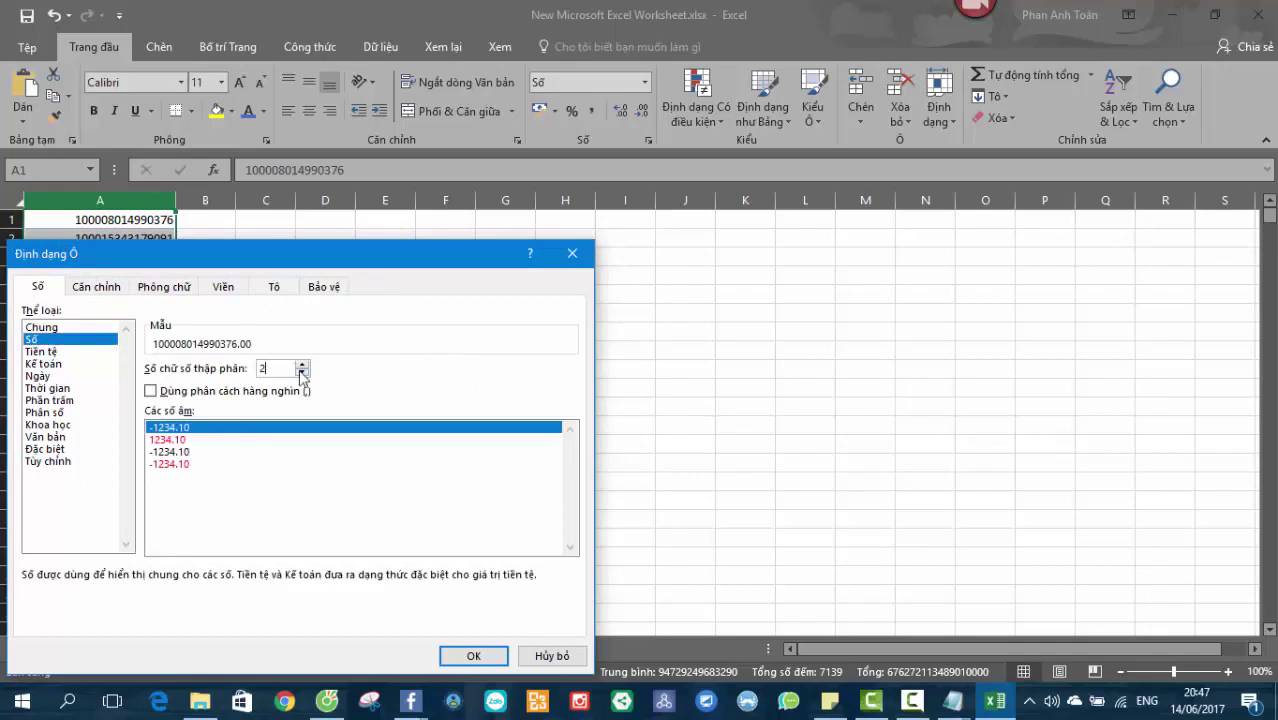
click(178, 440)
click(463, 656)
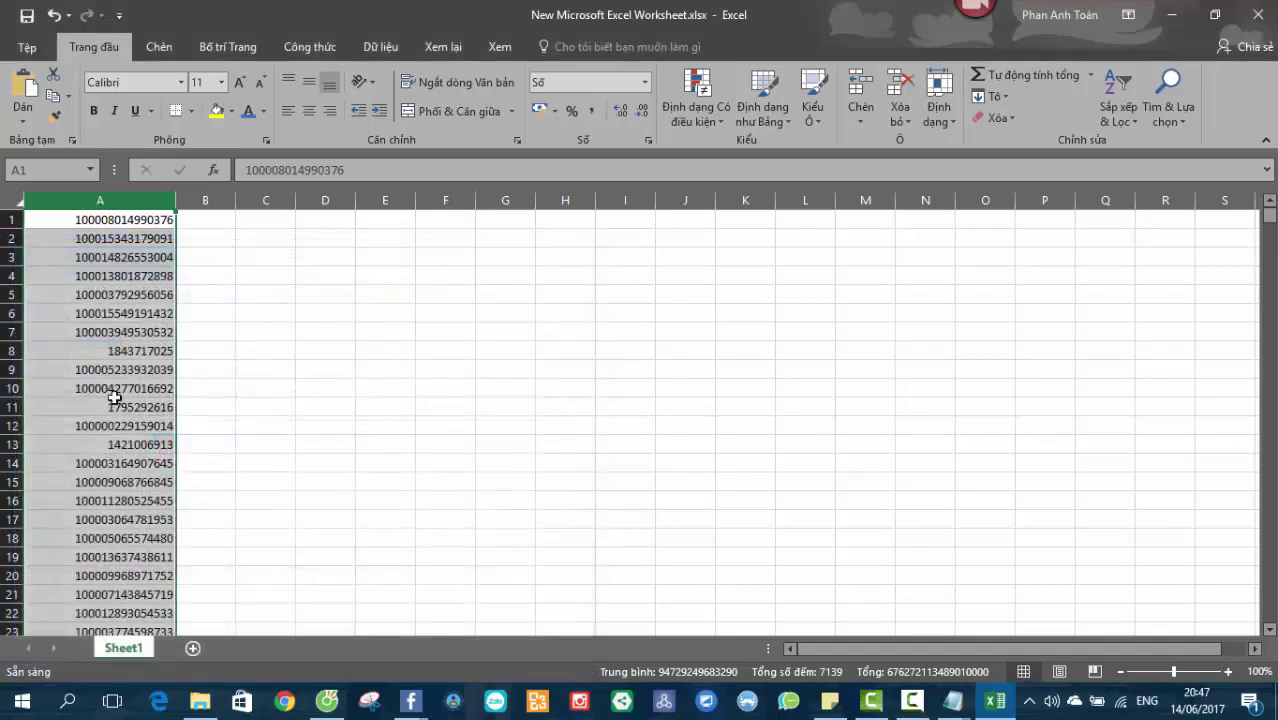
- Examine the combined ID list in column A down to its last rows to check the formatting of the blue friend IDs
click(108, 407)
scroll(115, 400, down, 7)
drag(1271, 226, 1267, 627)
drag(1272, 561, 1269, 623)
click(131, 289)
scroll(132, 289, up, 7)
scroll(131, 288, up, 20)
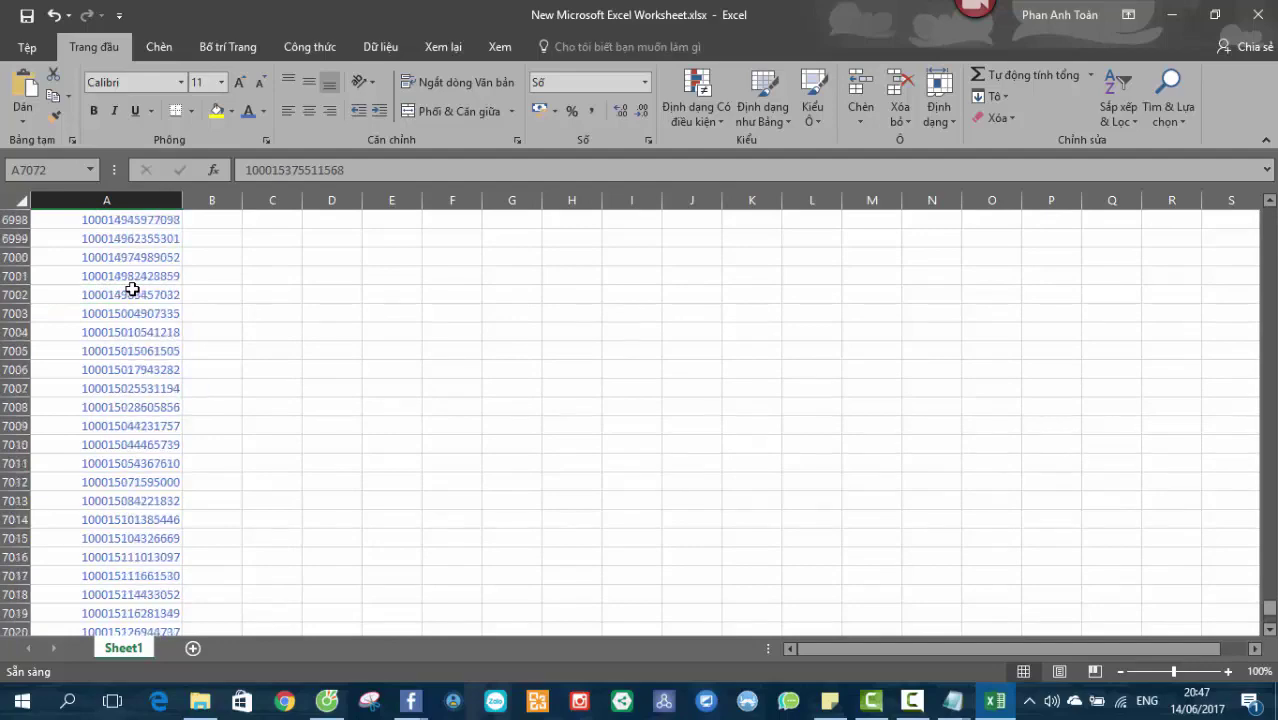
drag(1270, 608, 1270, 208)
- Remove the duplicate IDs from the whole of column A, treating the data as having no header row
click(105, 194)
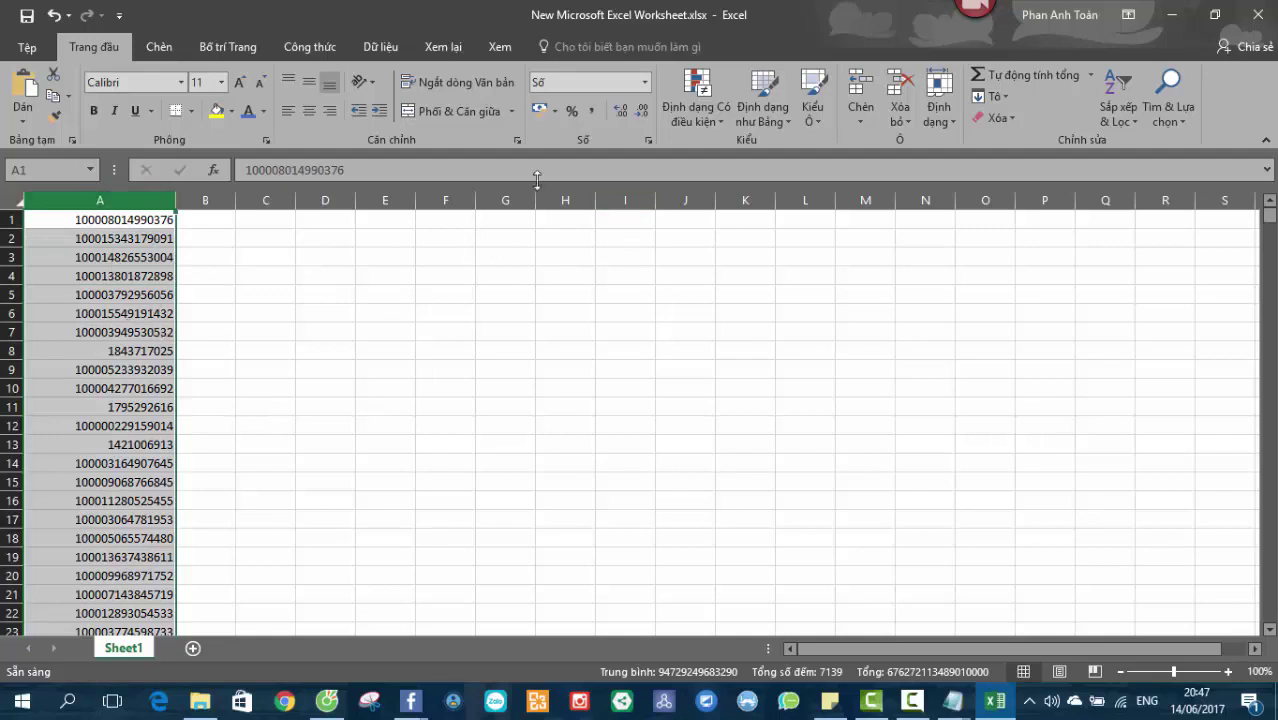
click(382, 52)
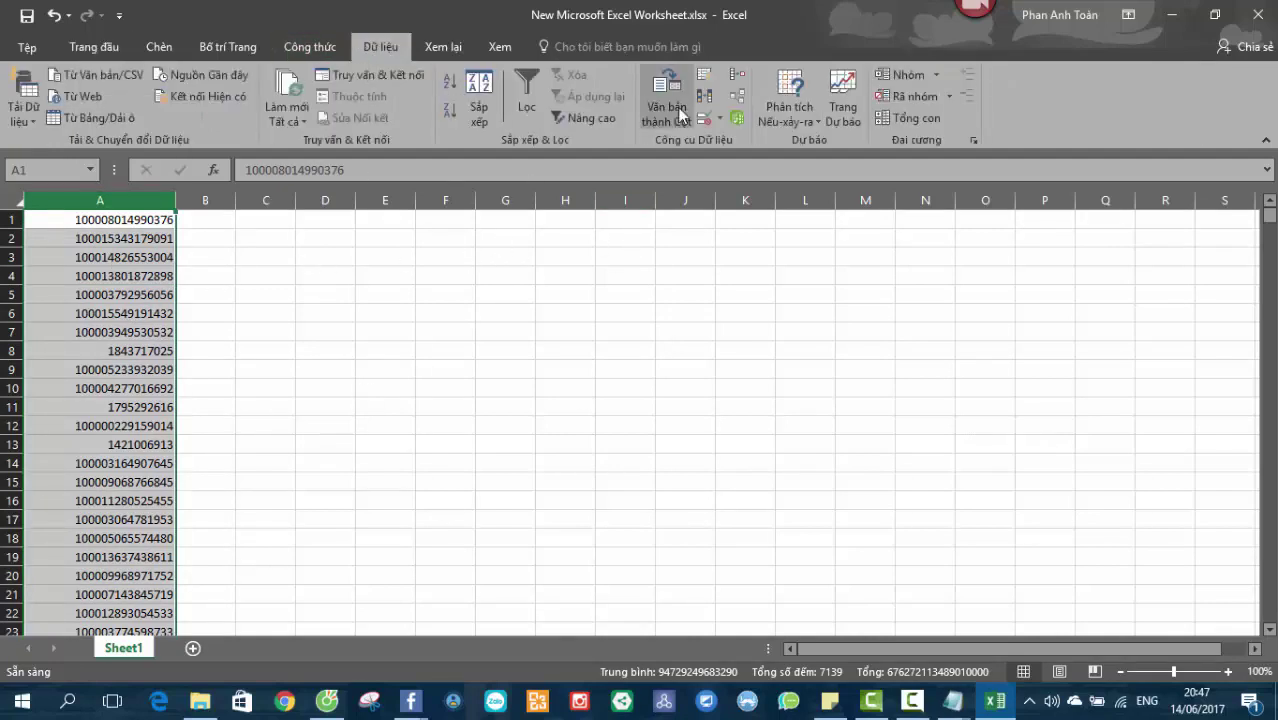
click(704, 98)
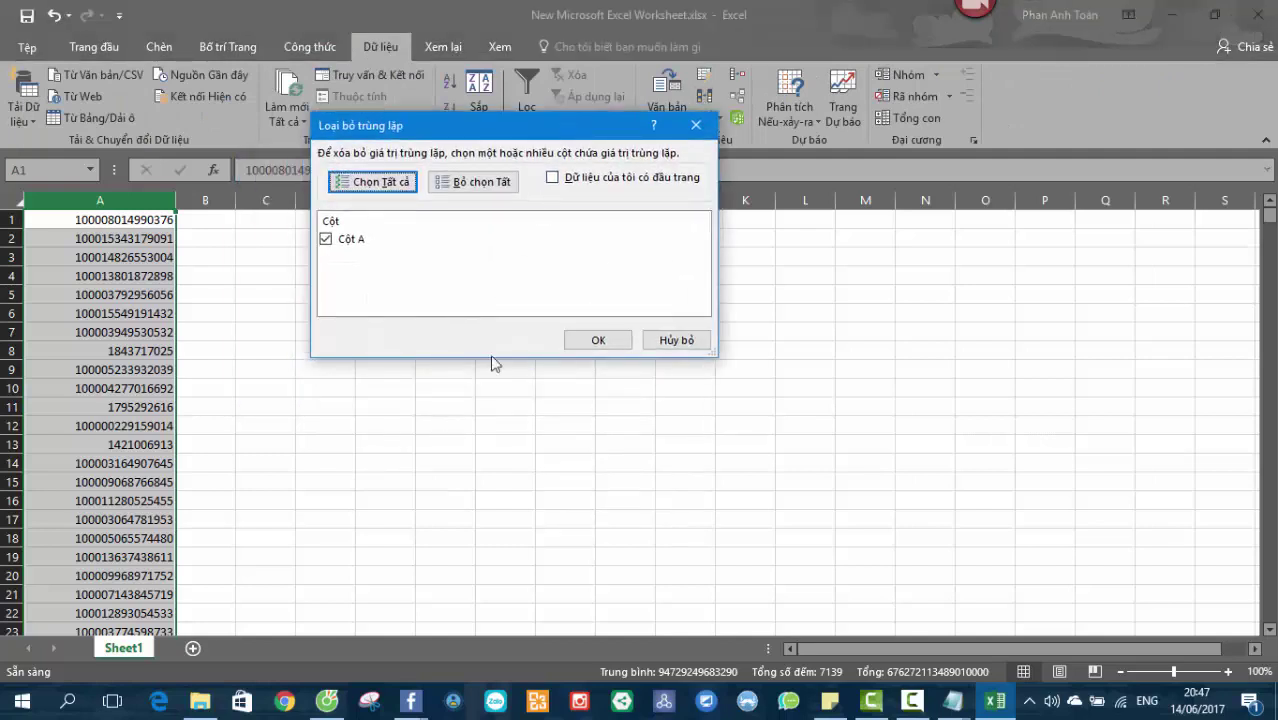
click(609, 343)
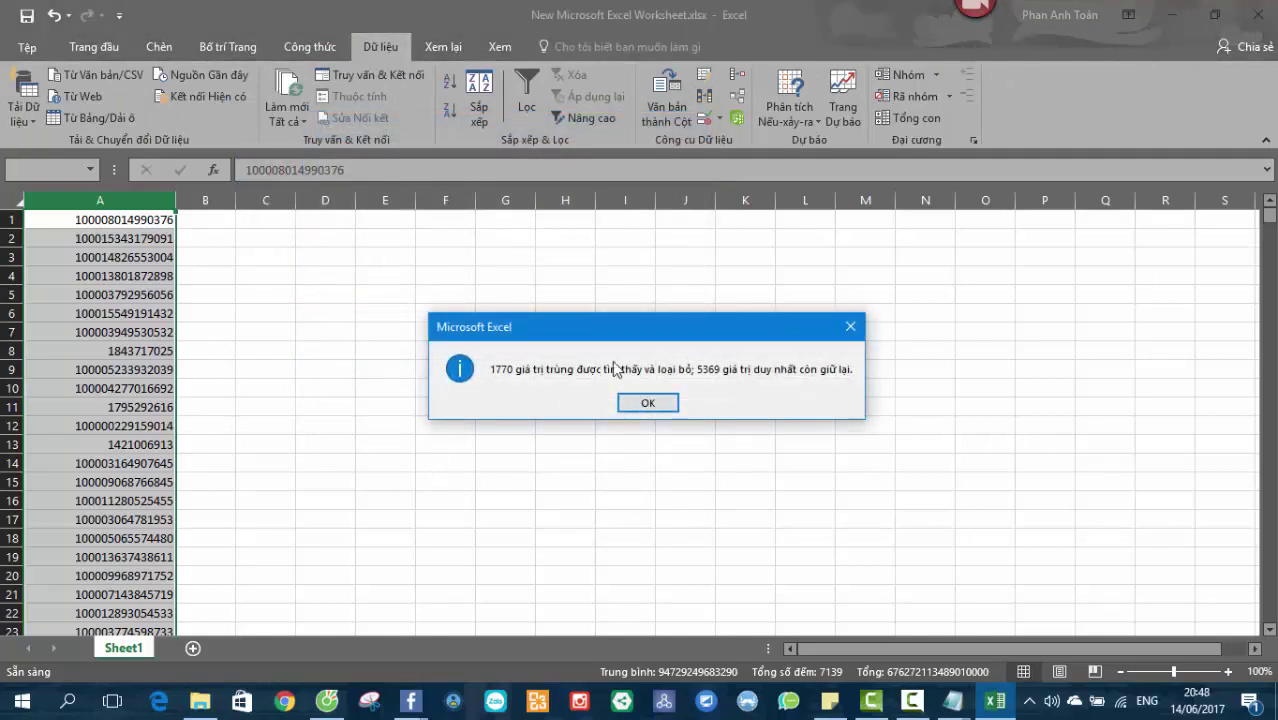
click(572, 340)
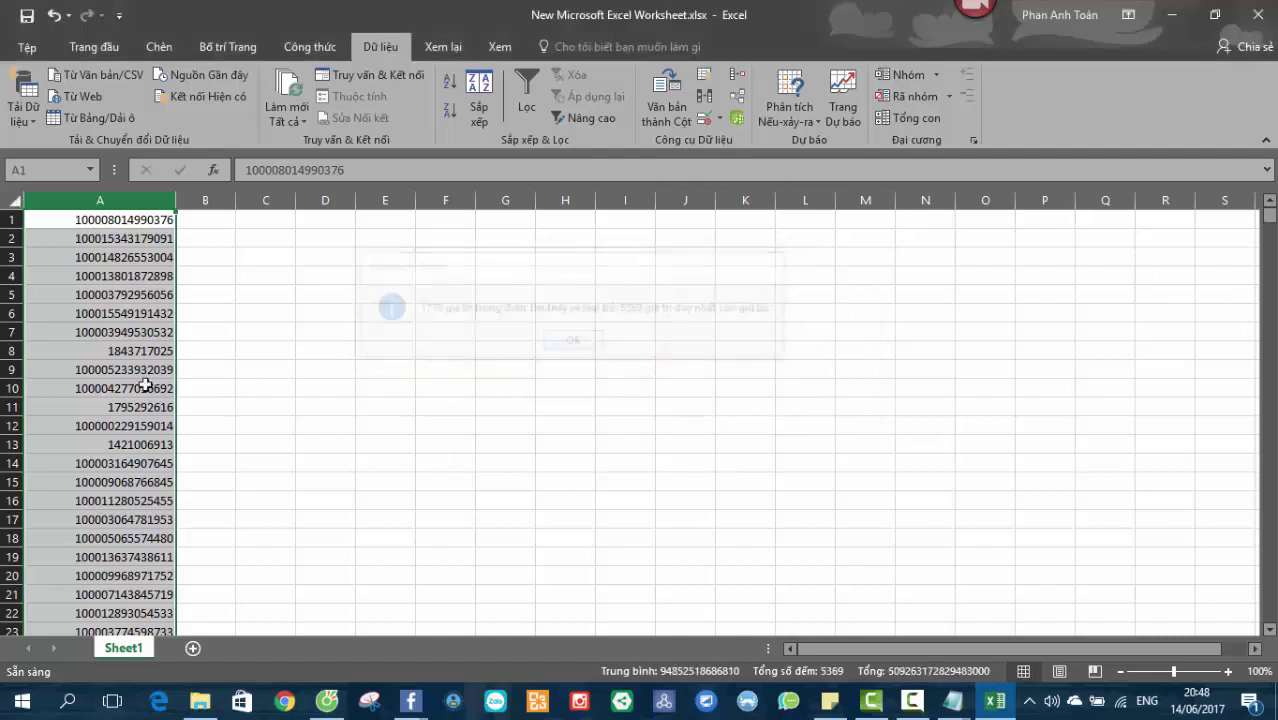
click(146, 351)
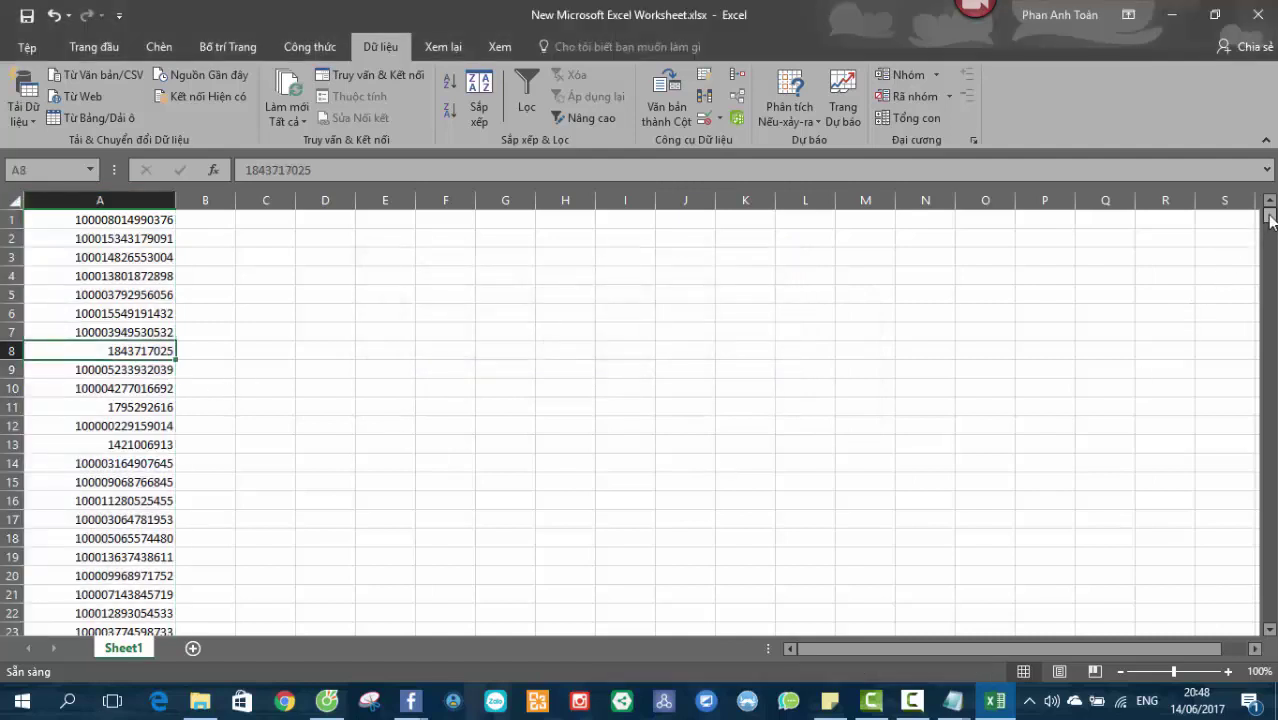
- Examine the deduplicated ID list in column A from its first row down to the last blue friend ID
drag(1270, 220, 1270, 219)
click(96, 258)
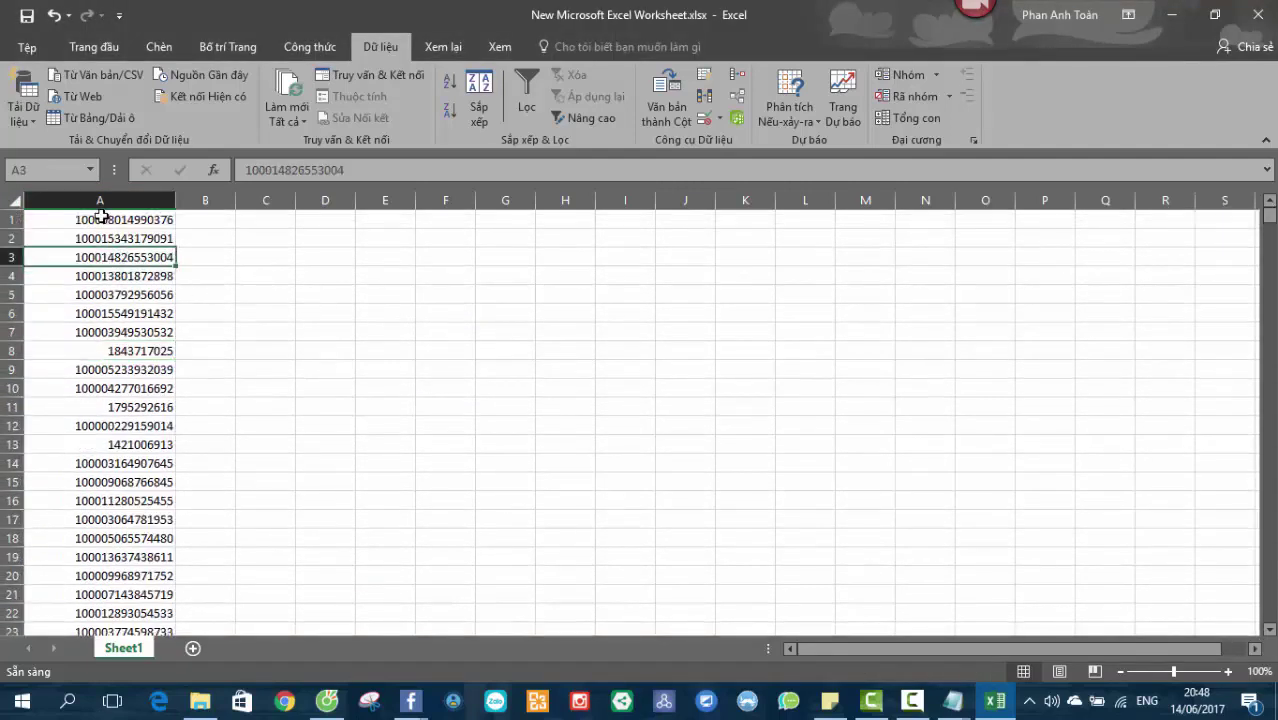
click(102, 218)
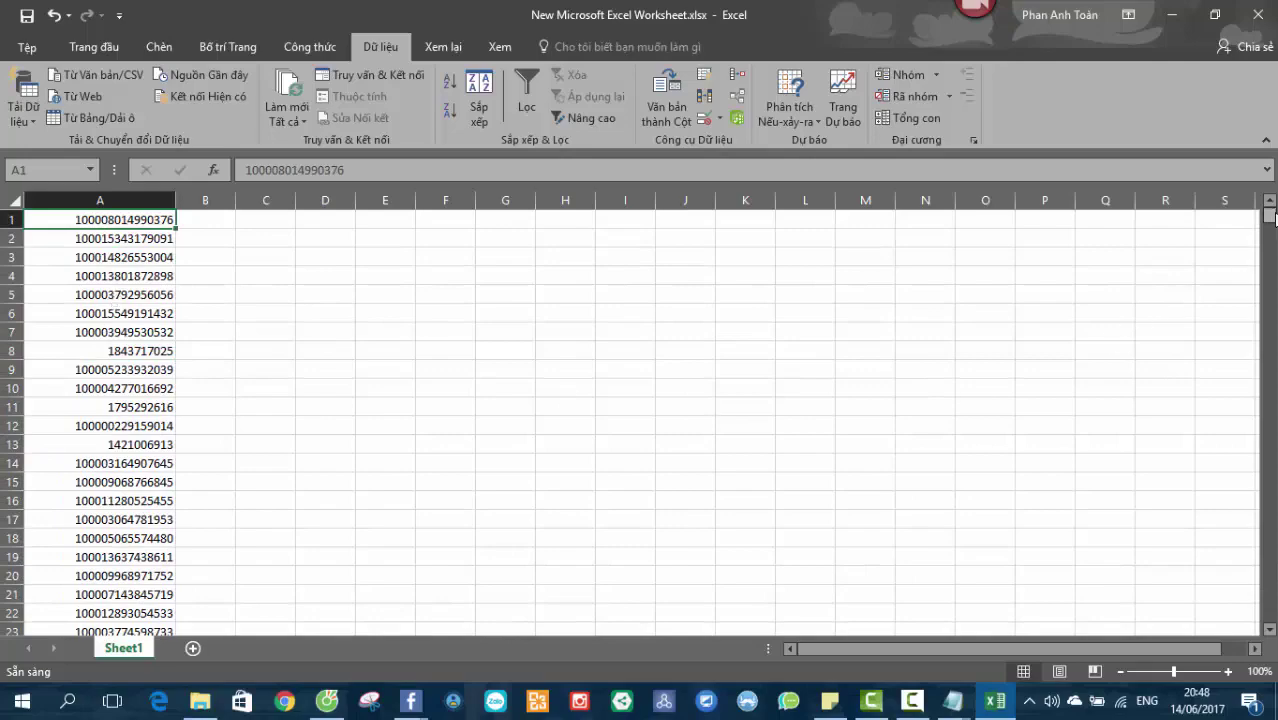
drag(1270, 218, 1268, 520)
click(120, 414)
scroll(120, 416, down, 8)
scroll(120, 414, down, 8)
scroll(114, 414, up, 10)
scroll(117, 513, down, 3)
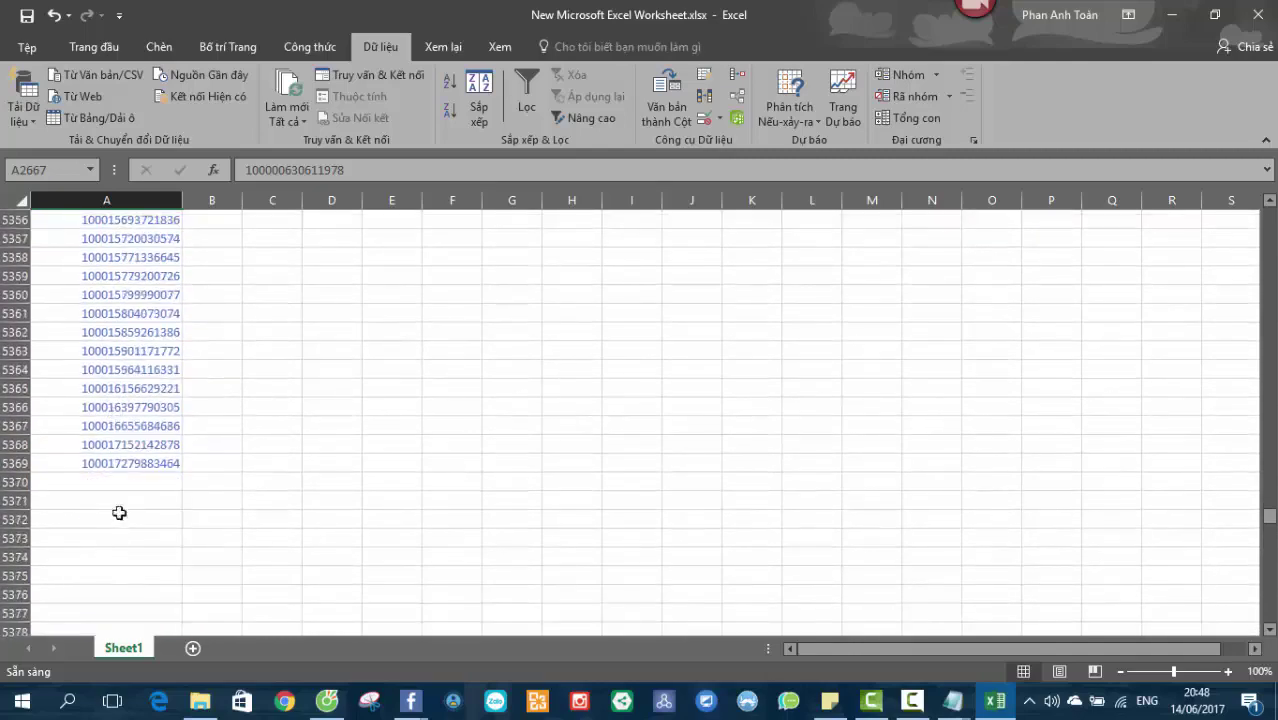
- Copy all remaining blue friend IDs in column A, from A2216 down to A5369
click(134, 465)
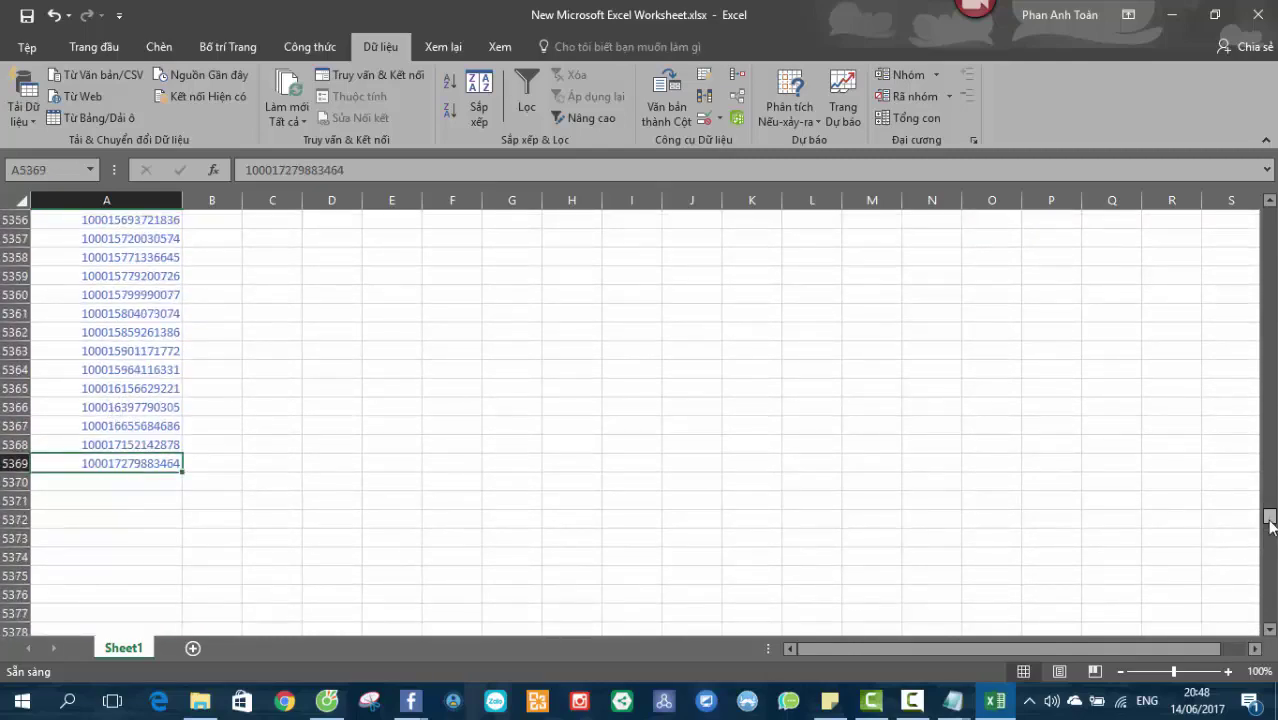
drag(1269, 520, 1254, 332)
scroll(231, 423, down, 20)
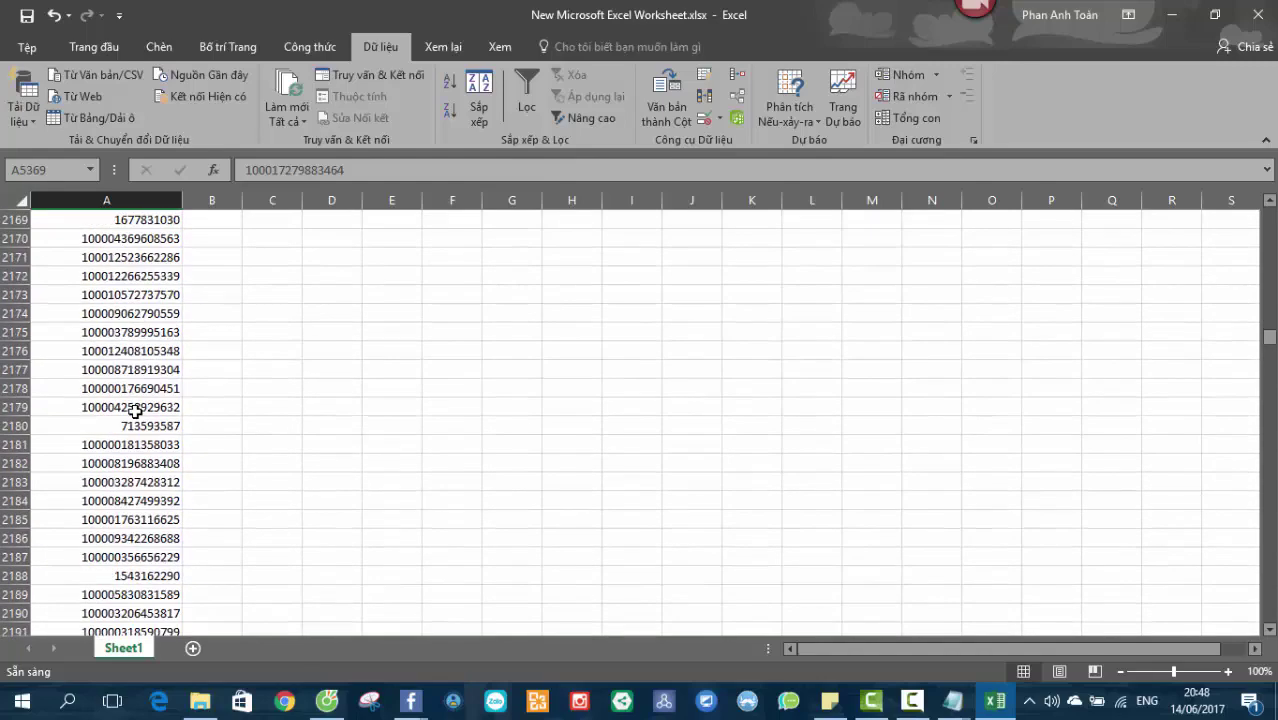
scroll(135, 412, down, 13)
shift+click(145, 352)
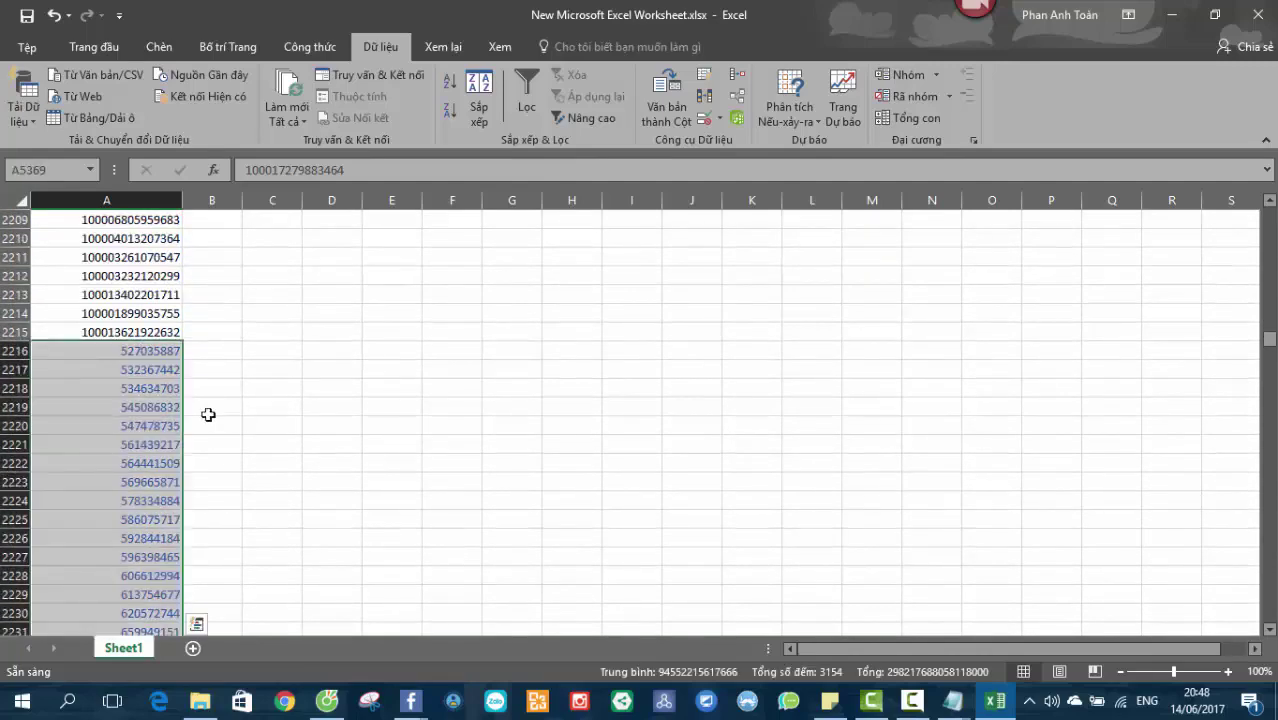
key(ctrl+c)
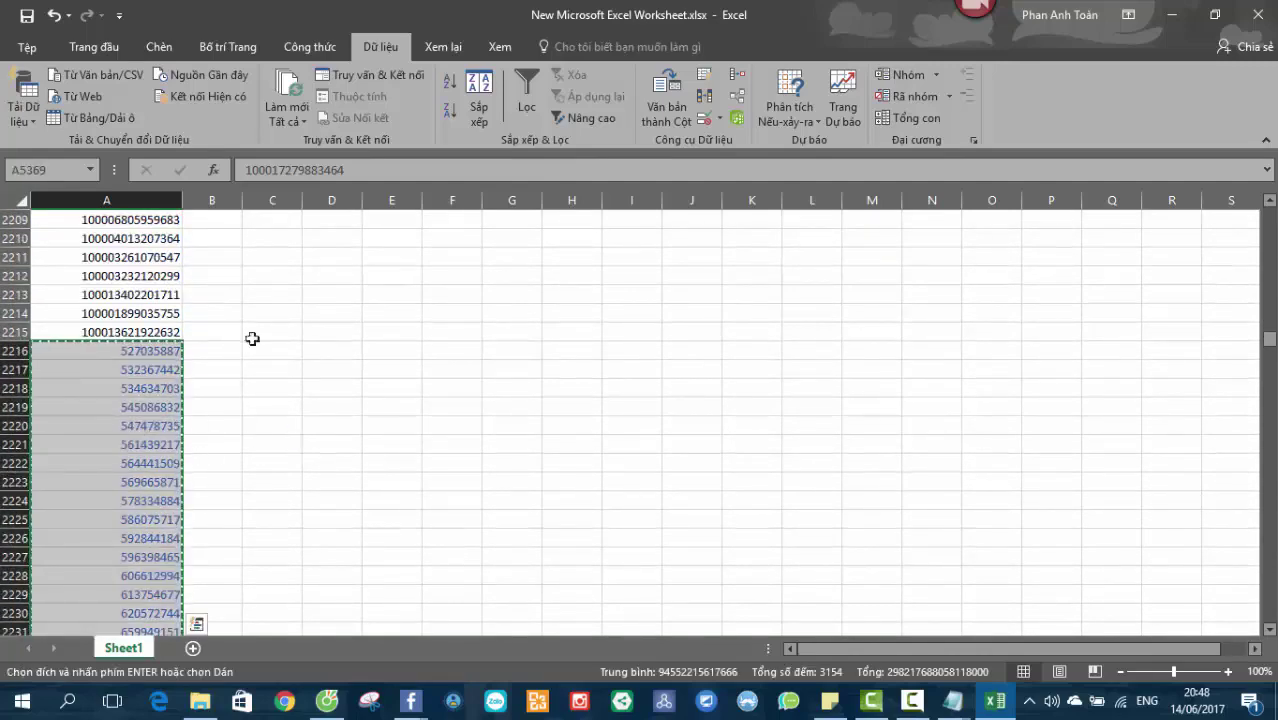
- Minimize the workbook and create a new text document named khong tuong tac.txt on the desktop
click(1170, 14)
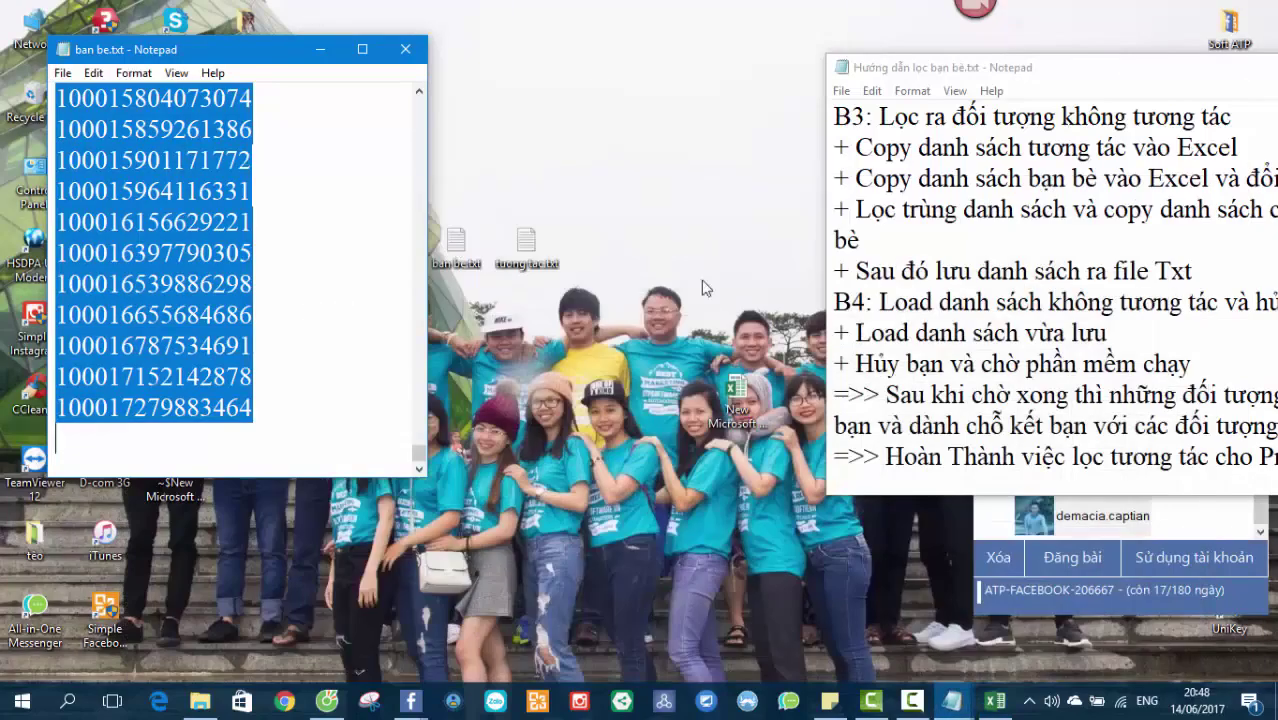
right_click(576, 310)
mouse_move(760, 499)
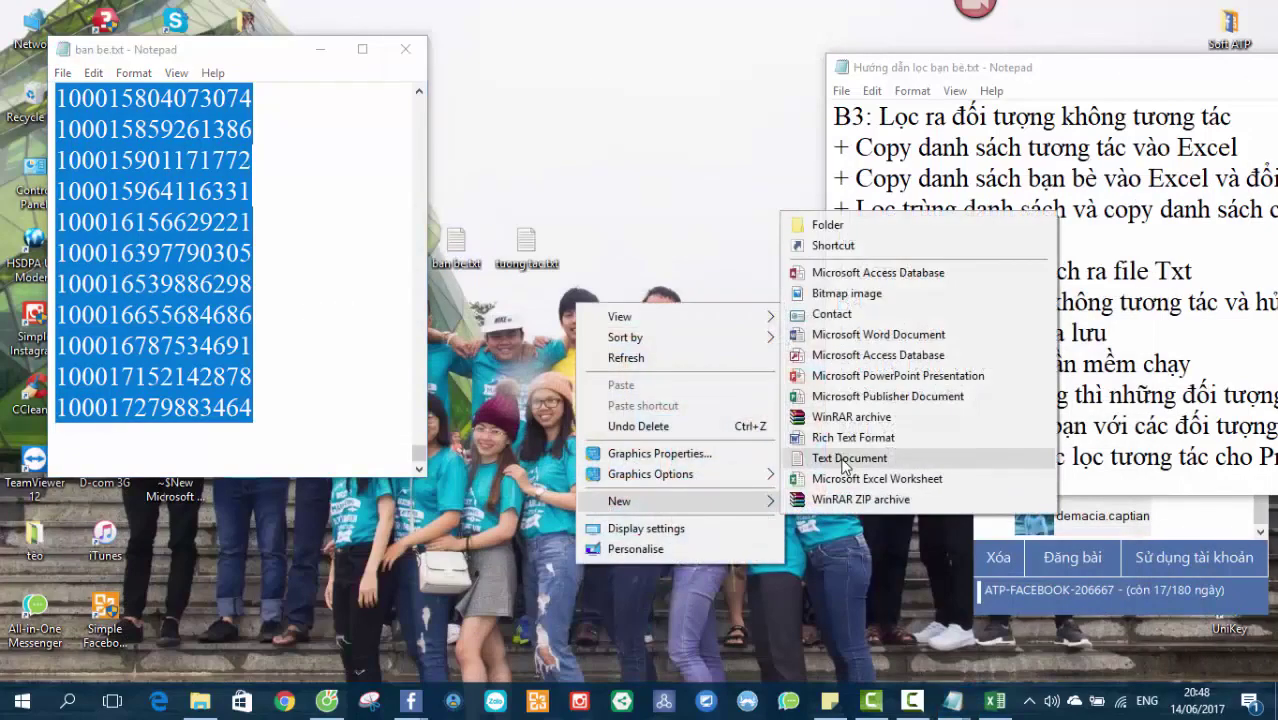
click(843, 458)
text(khong tuong tac)
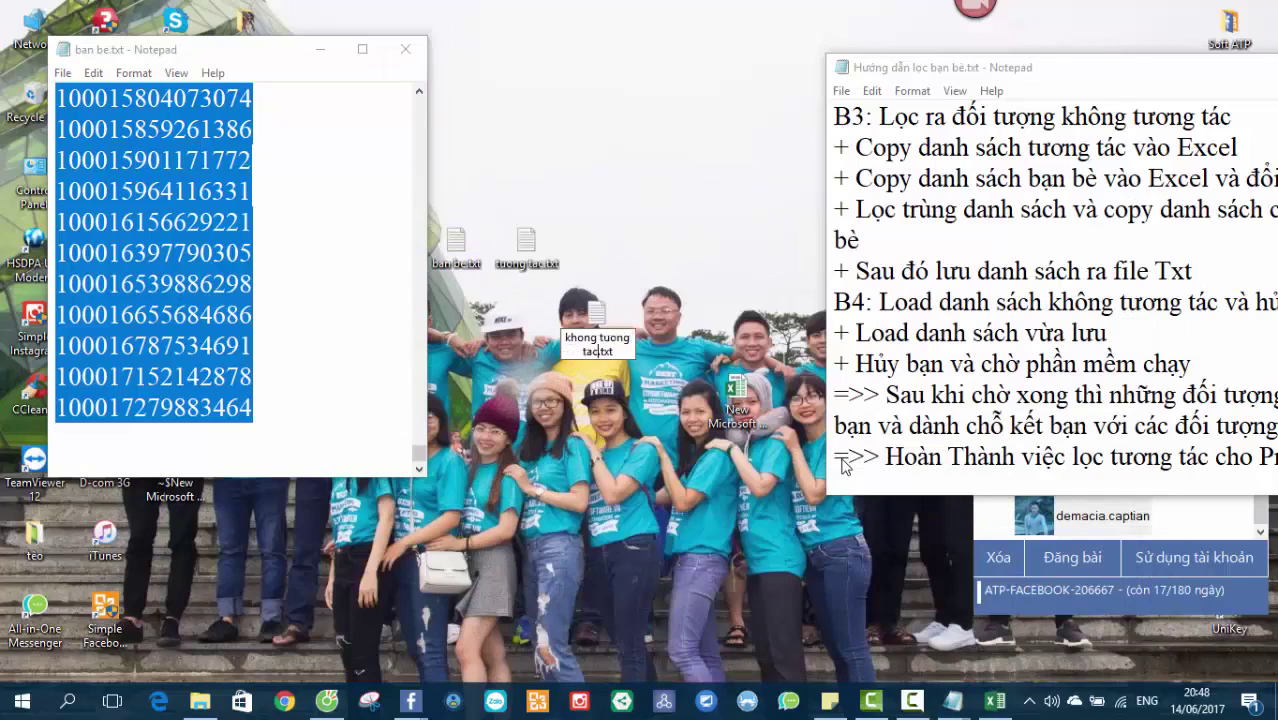
key(Return)
- Paste the copied friend IDs into khong tuong tac.txt, then close the file with its changes saved
double_click(597, 318)
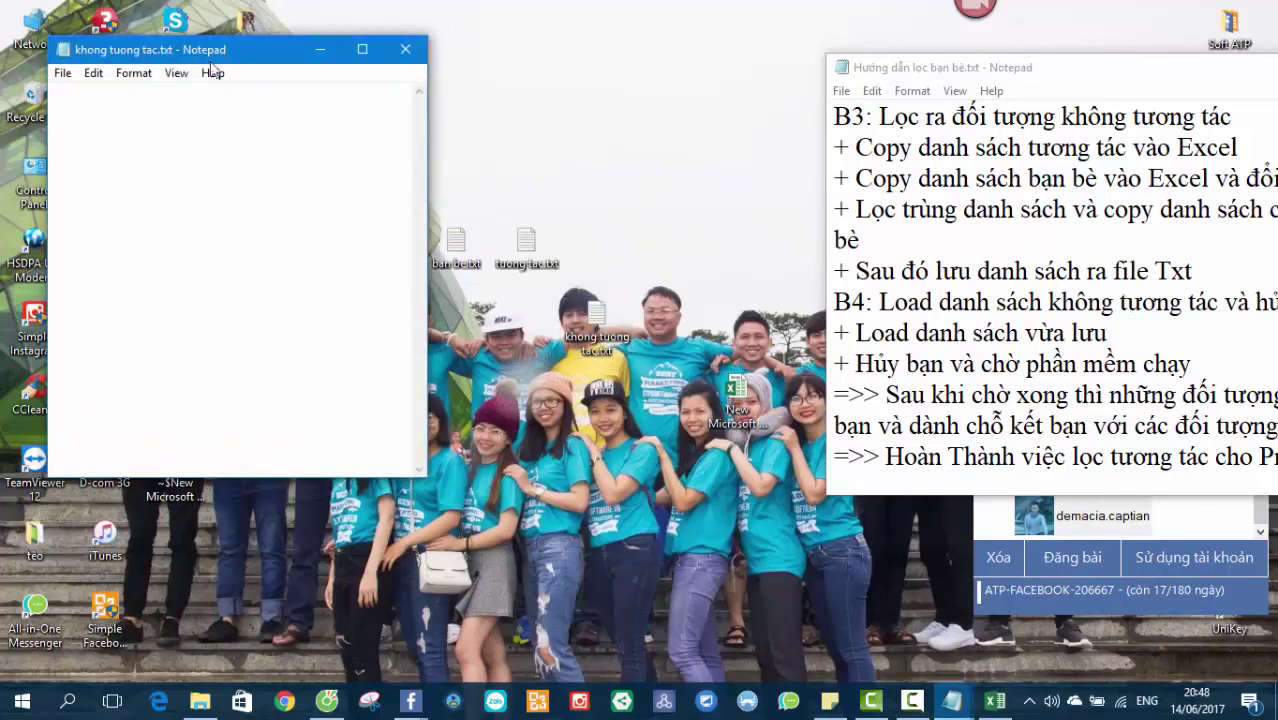
drag(215, 49, 665, 71)
key(ctrl+v)
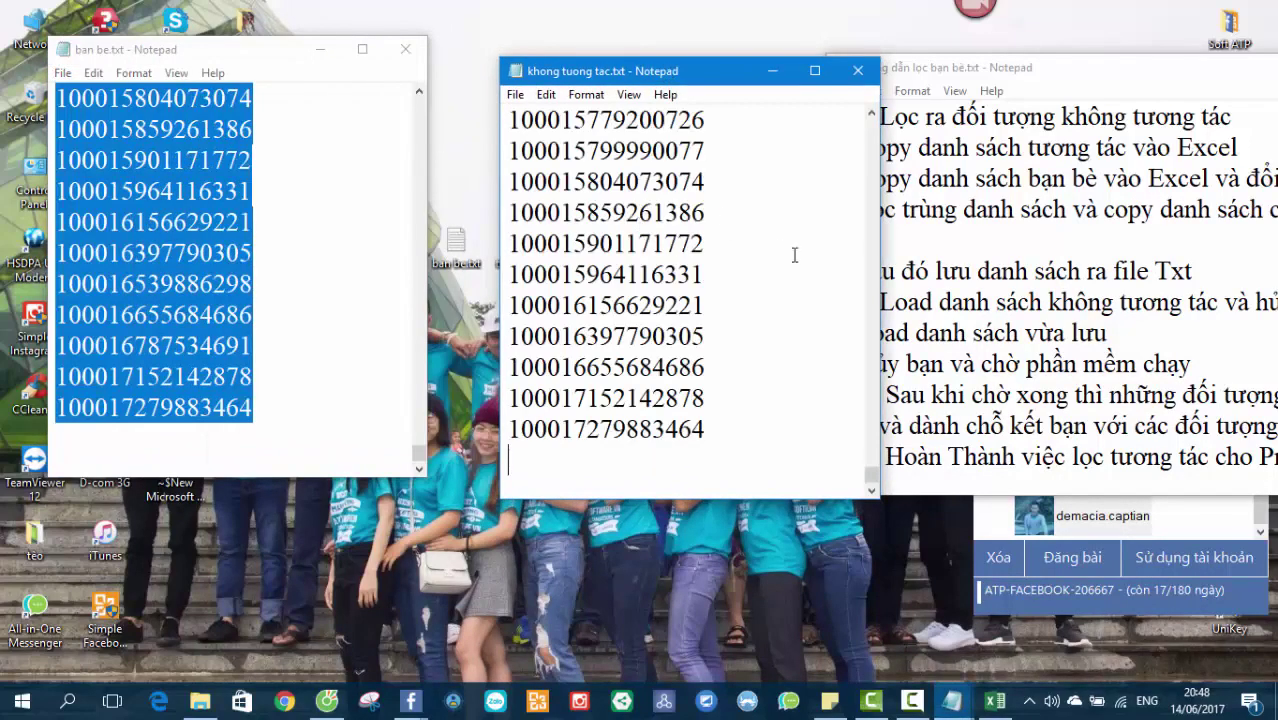
scroll(795, 255, up, 7)
click(857, 70)
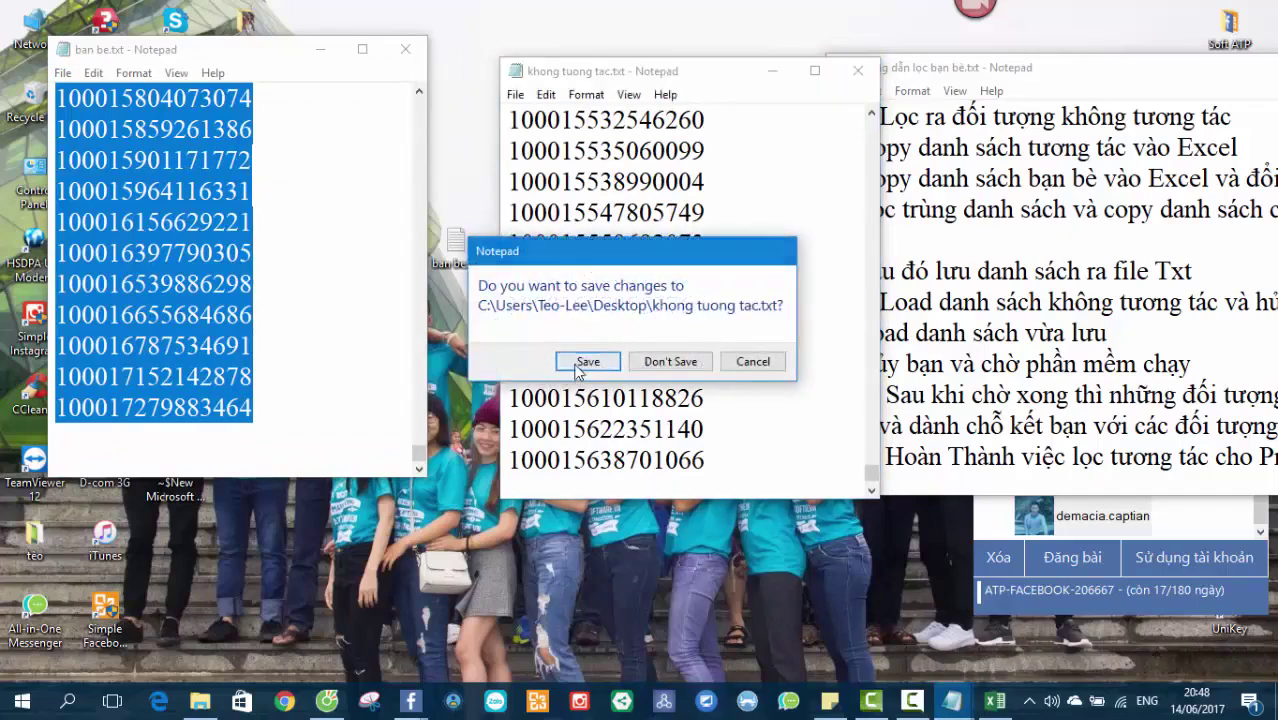
click(587, 361)
- Close the ban be.txt friend list and refresh the desktop
click(308, 205)
scroll(308, 205, up, 4)
click(405, 49)
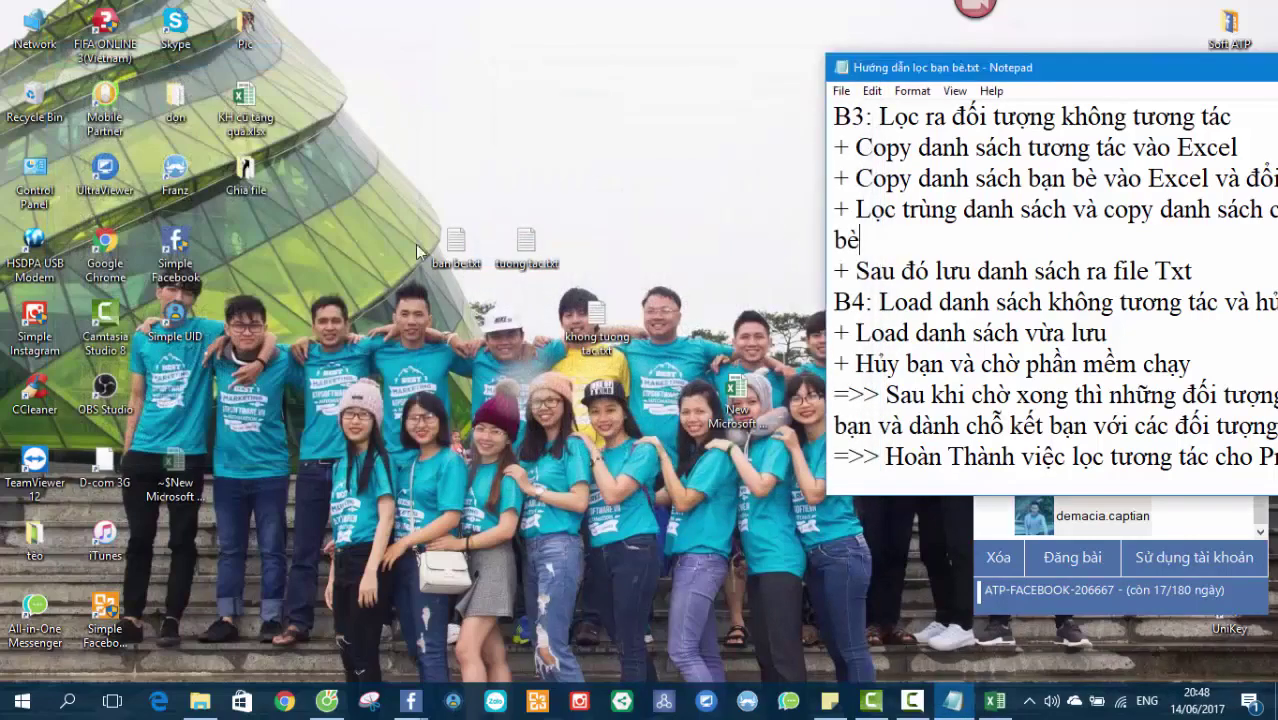
right_click(464, 383)
click(496, 443)
- Switch back to the Excel workbook and clear the contents of the whole of column A
click(964, 709)
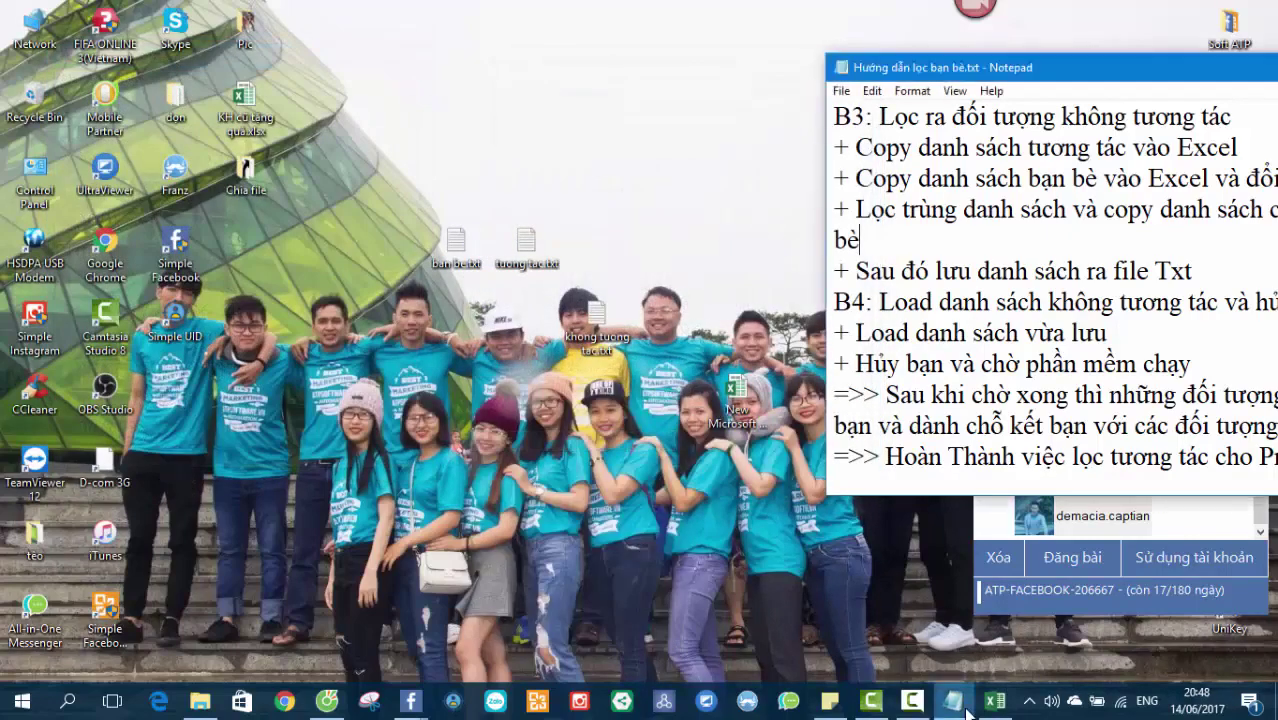
click(995, 702)
click(513, 408)
scroll(234, 365, up, 2)
click(122, 306)
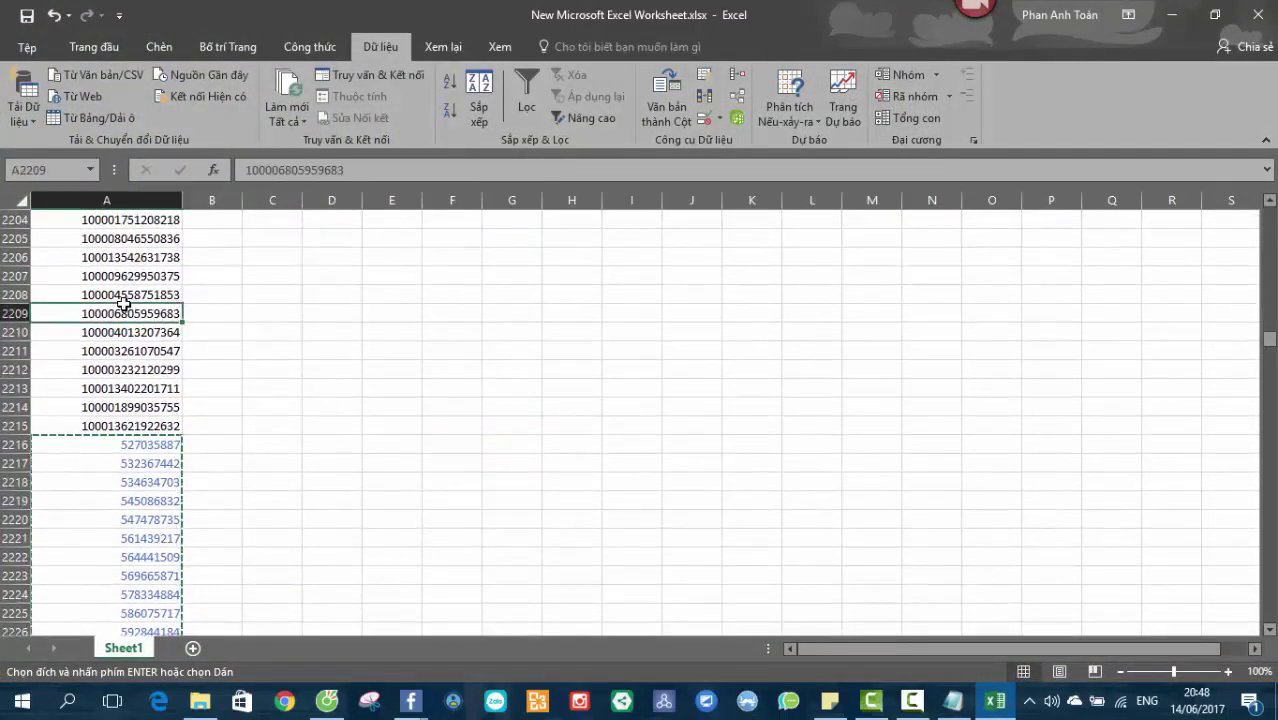
key(ctrl+space)
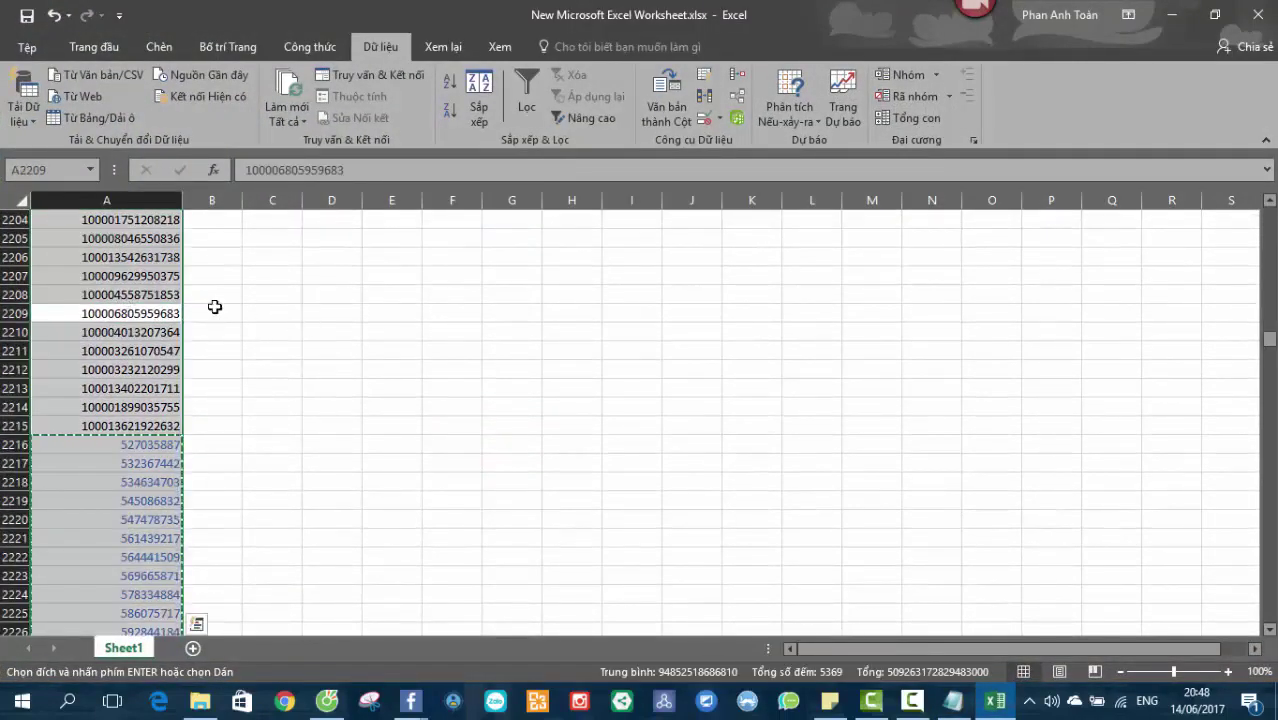
key(Delete)
- Enter the numbers 1 to 7 in cells A1 to A7 as a sample interacting list
click(96, 238)
scroll(191, 314, up, 7)
drag(1269, 340, 1268, 216)
click(151, 236)
click(143, 222)
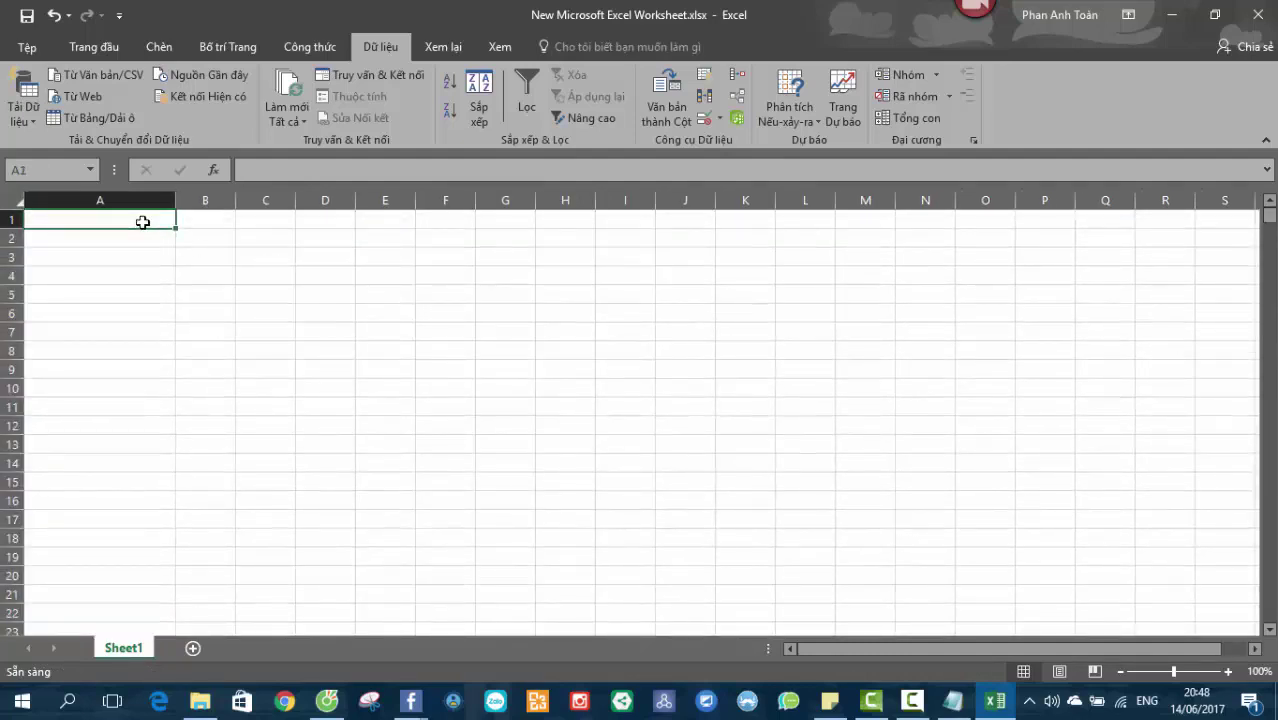
text(1)
key(Return)
text(2)
key(Return)
text(3)
key(Return)
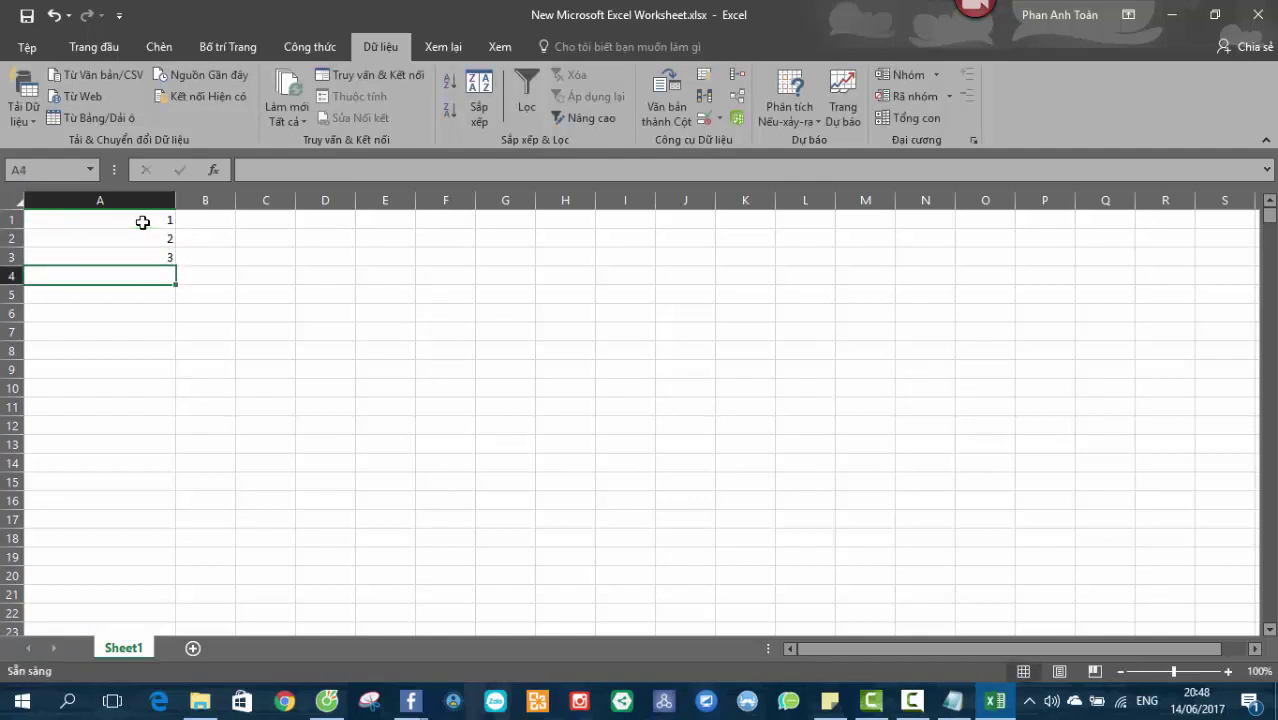
text(4)
key(Return)
text(5)
key(Return)
text(6)
key(Return)
text(7)
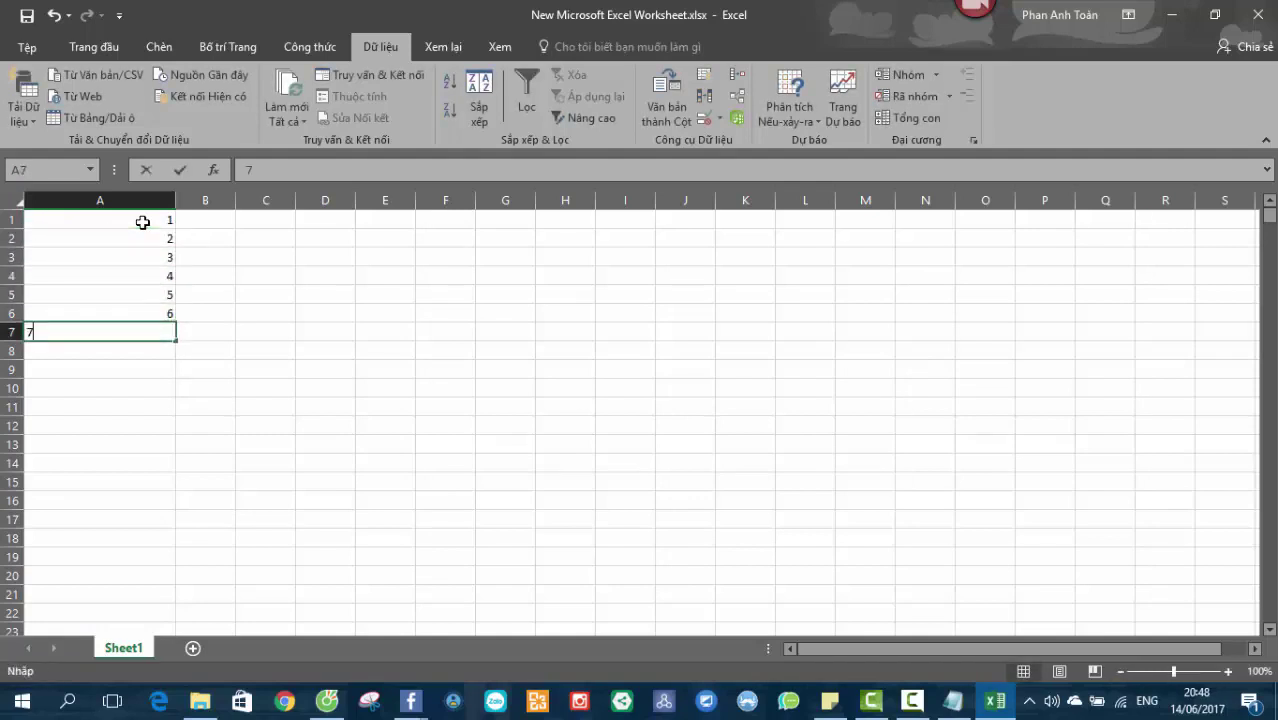
key(Return)
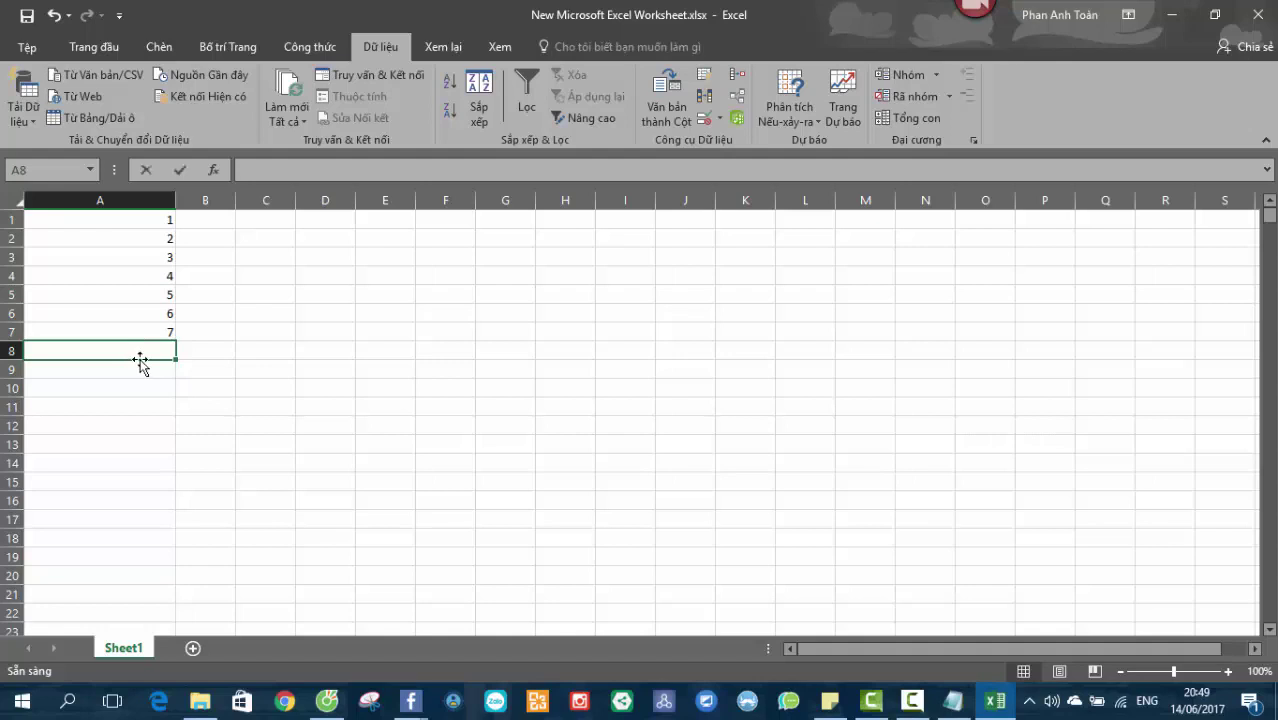
- Enter the numbers 1 to 10 in cells A8 to A17 as a sample friend list
text(1)
key(Return)
text(2)
key(Return)
text(3)
key(Return)
text(4)
key(Return)
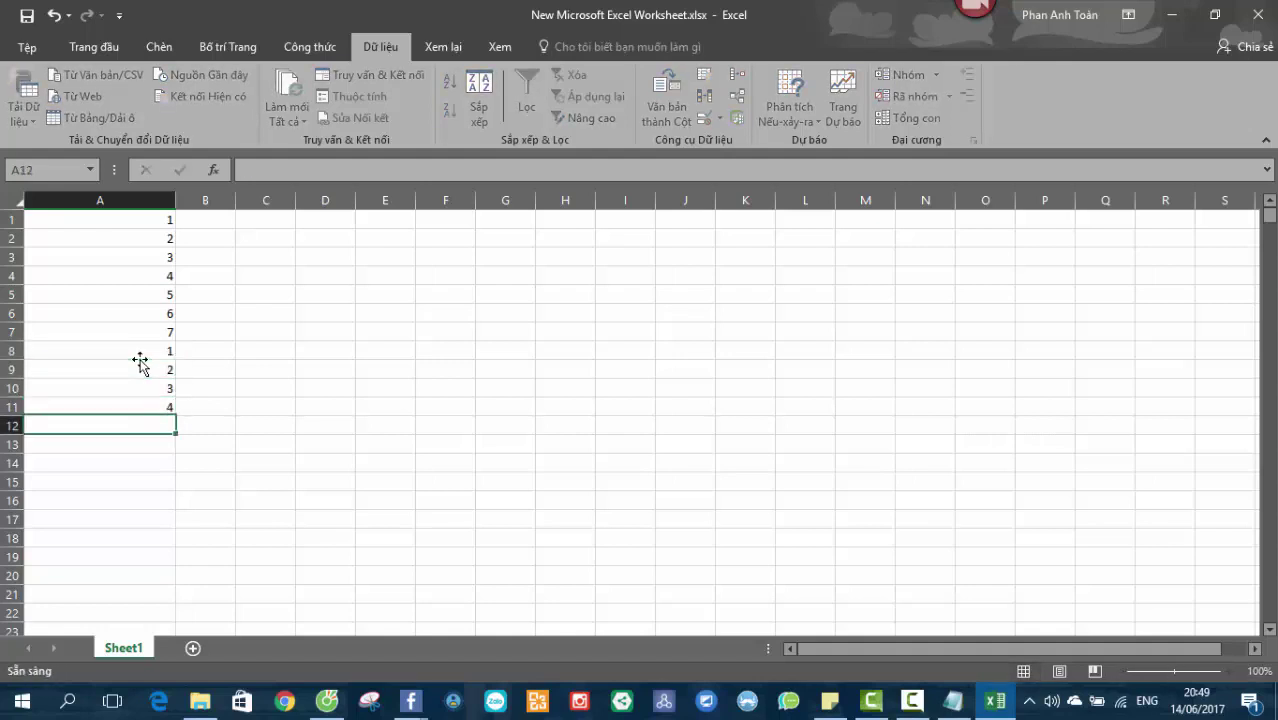
text(5)
key(Return)
text(6)
key(Return)
text(7)
key(Return)
text(8)
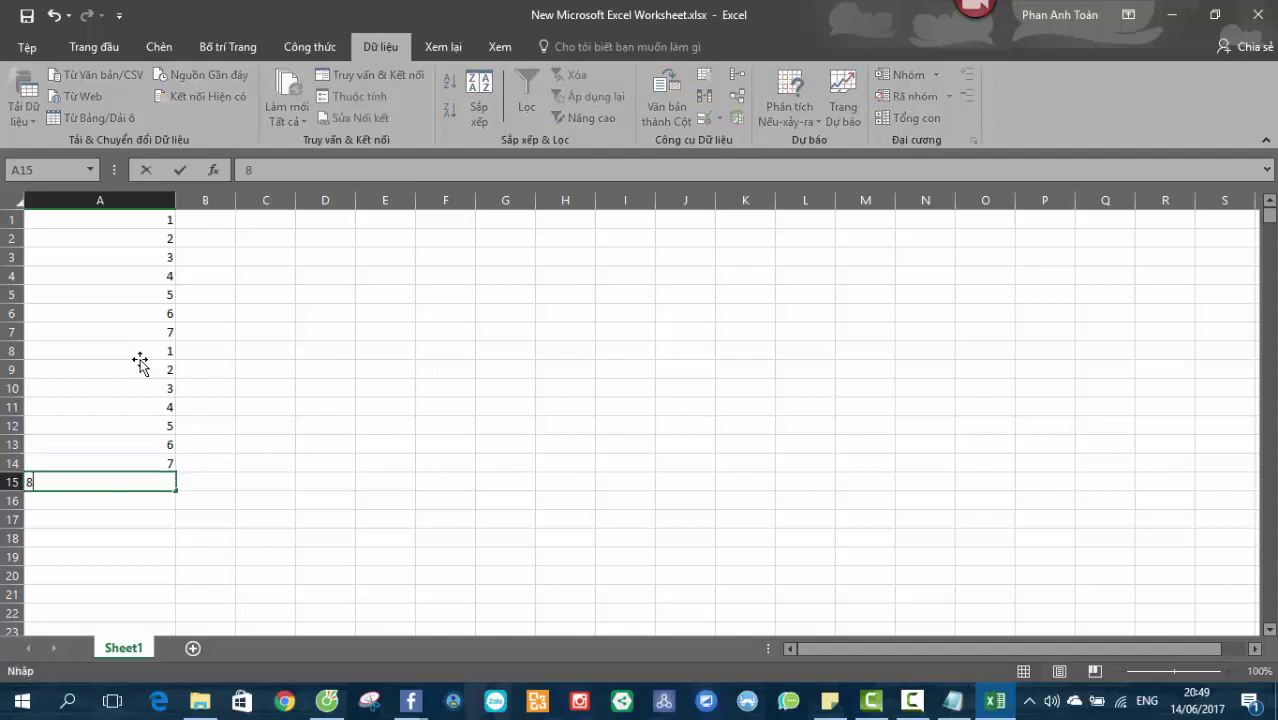
key(Return)
text(9)
key(Return)
text(10)
key(Return)
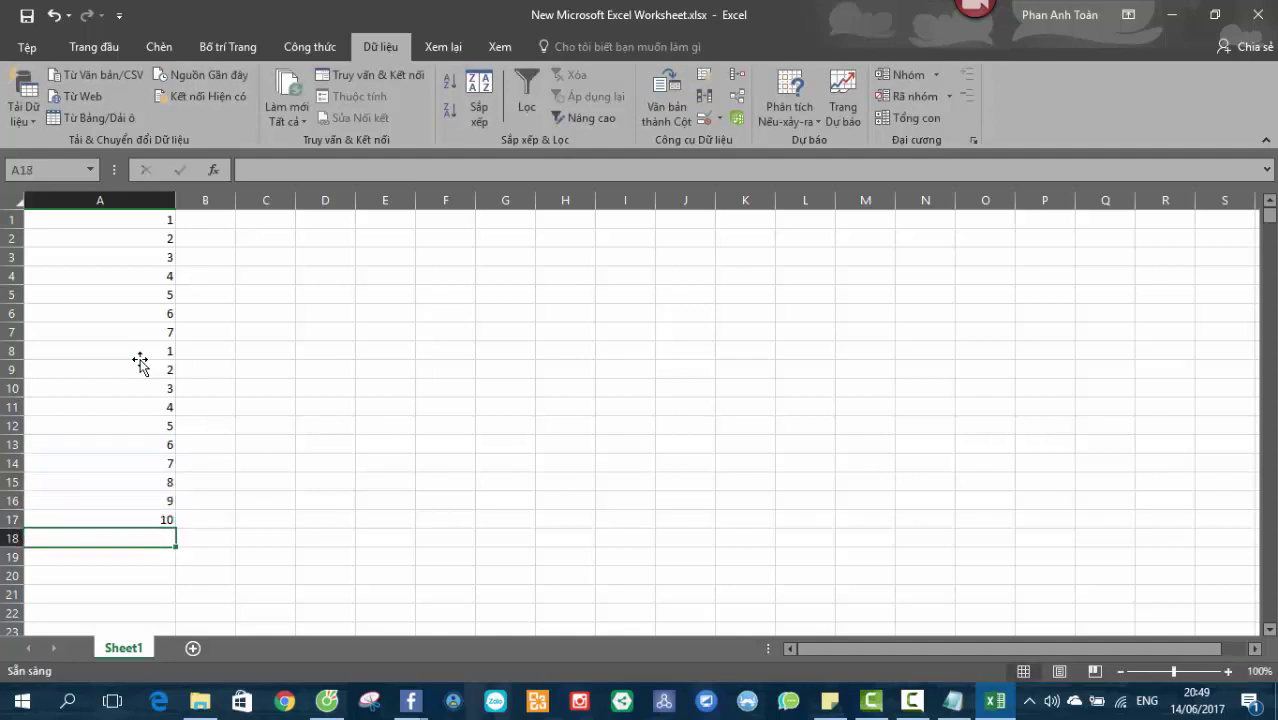
- Set the font colour of the sample friend list in A8:A17 to red
drag(140, 362, 160, 520)
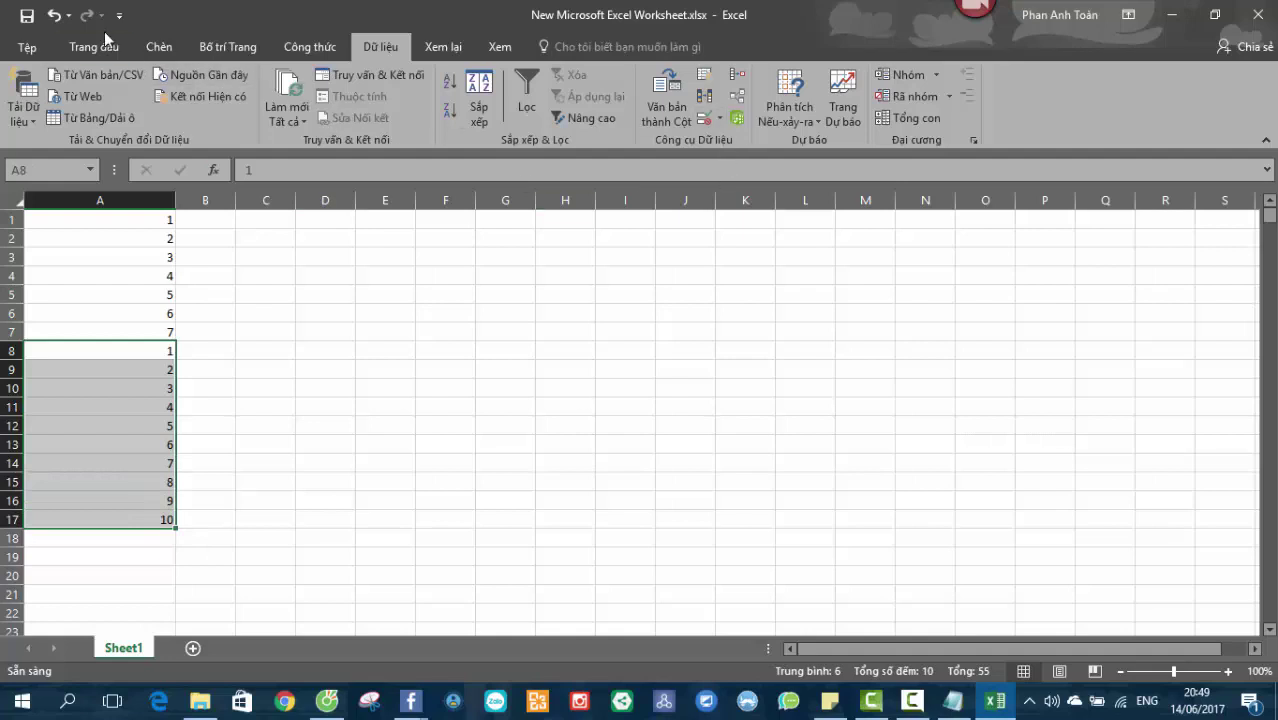
click(67, 55)
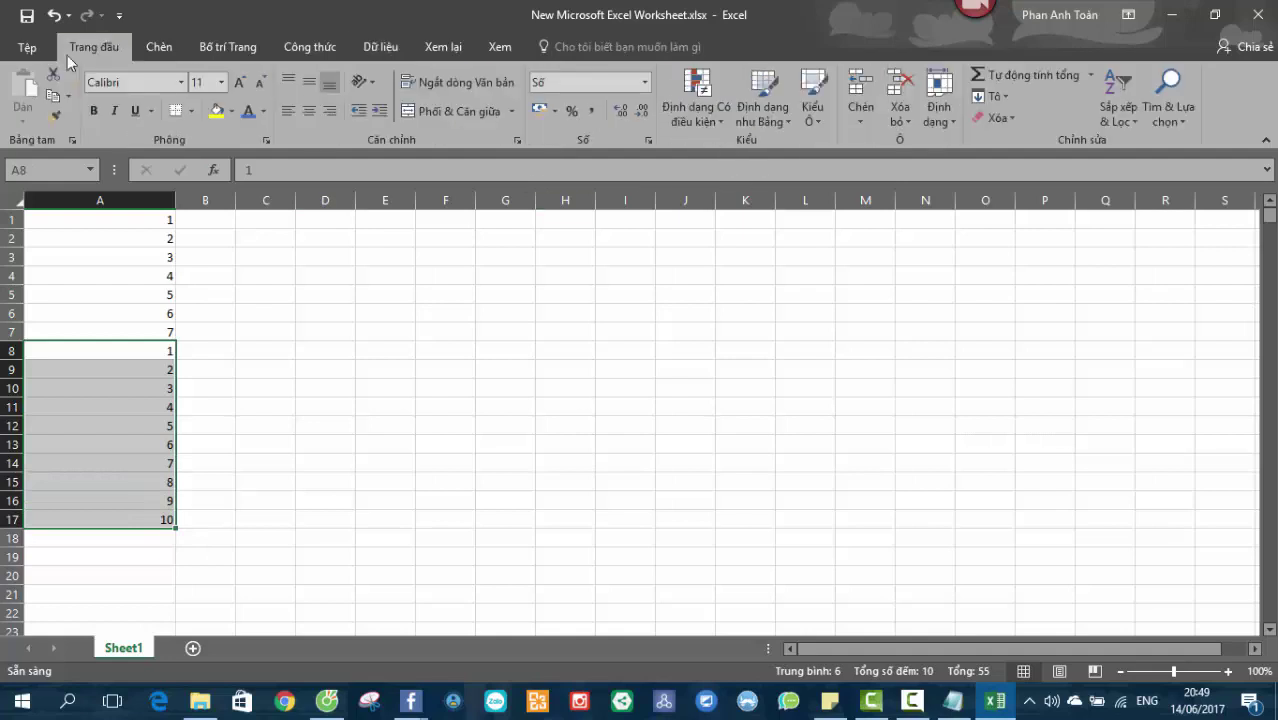
click(264, 112)
click(259, 280)
click(81, 345)
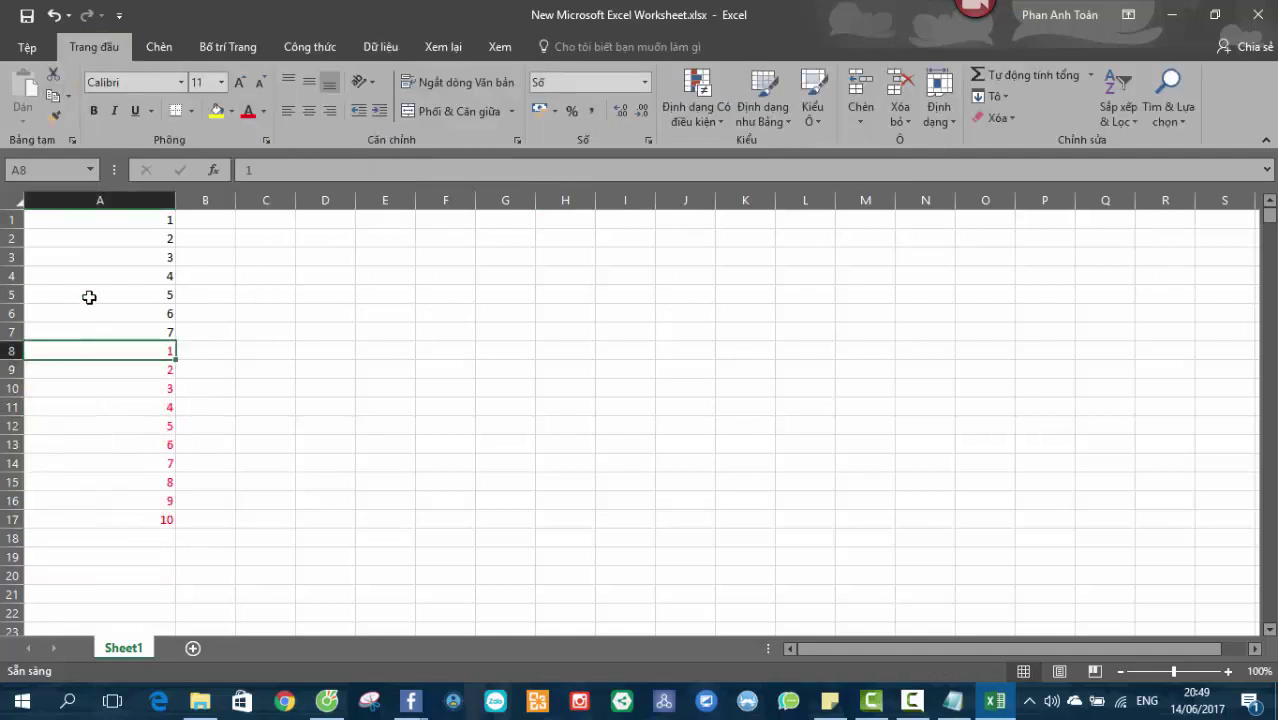
click(90, 297)
click(115, 358)
- Remove the duplicate values from the sample numbers in A1:A17, comparing on column A
drag(104, 223, 137, 513)
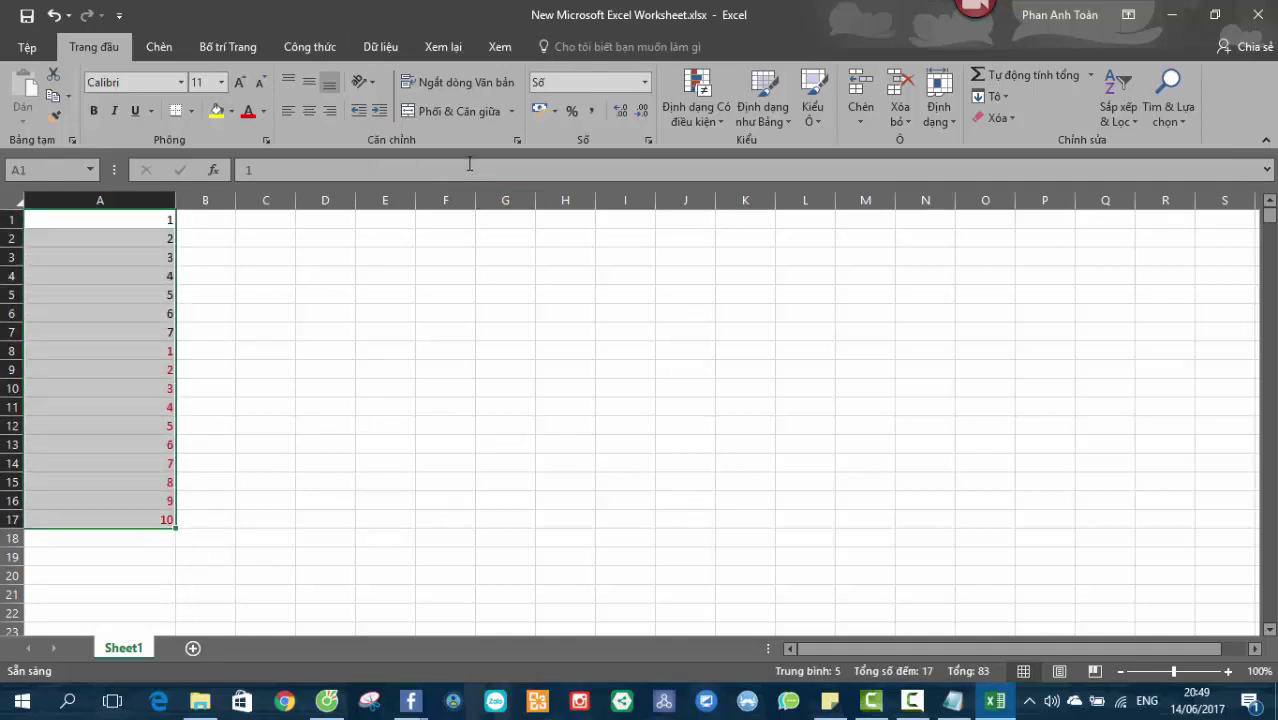
click(380, 47)
click(705, 96)
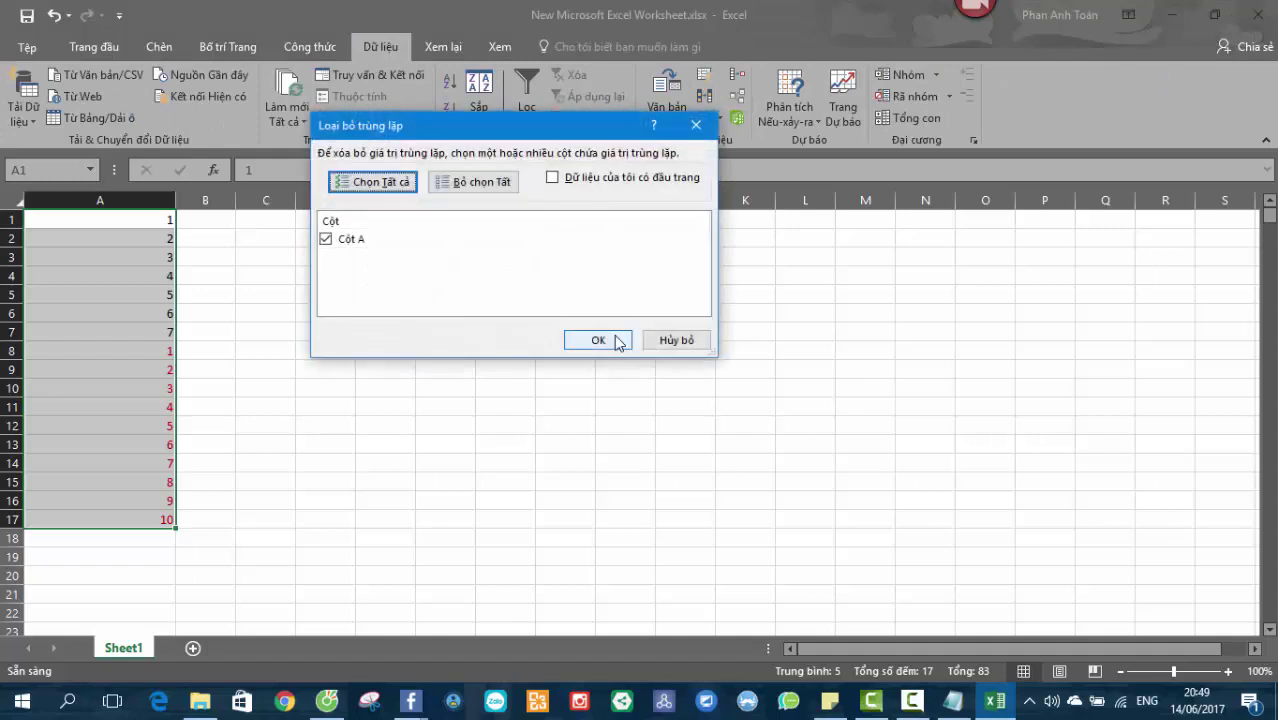
click(617, 341)
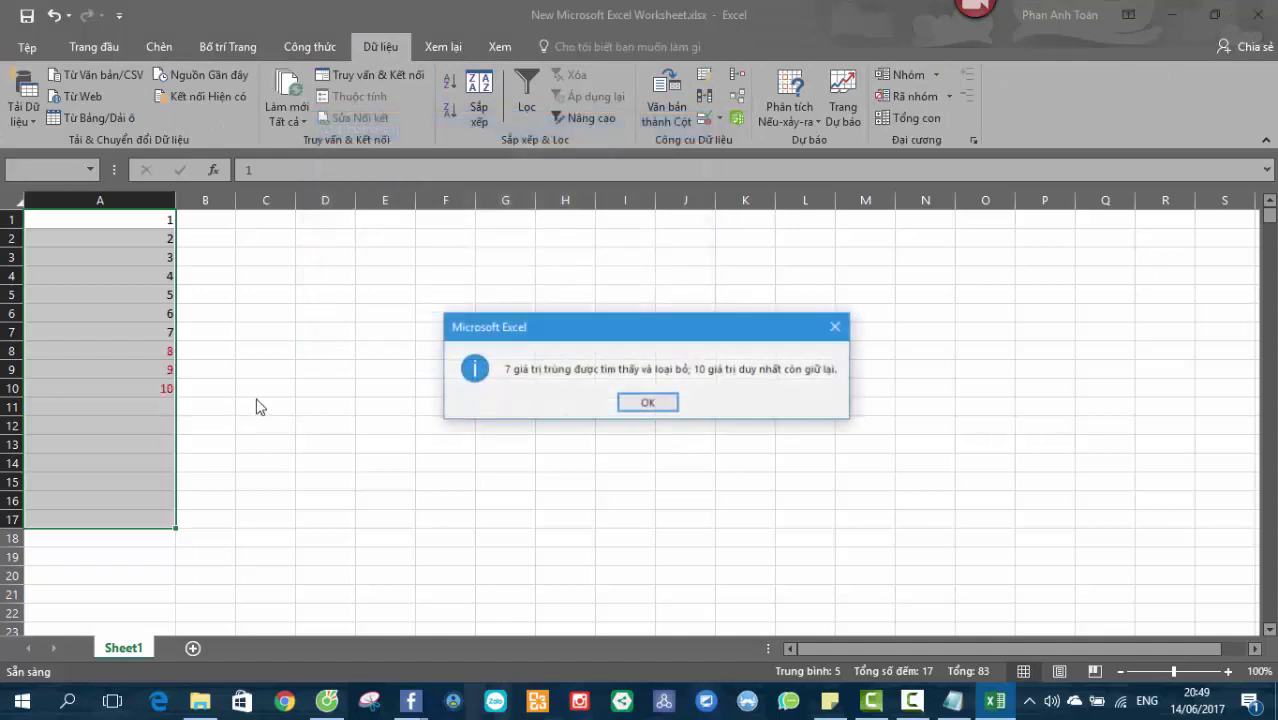
click(641, 407)
- Examine which black and red numbers remain in column A after the duplicate removal
drag(150, 332, 141, 219)
click(113, 401)
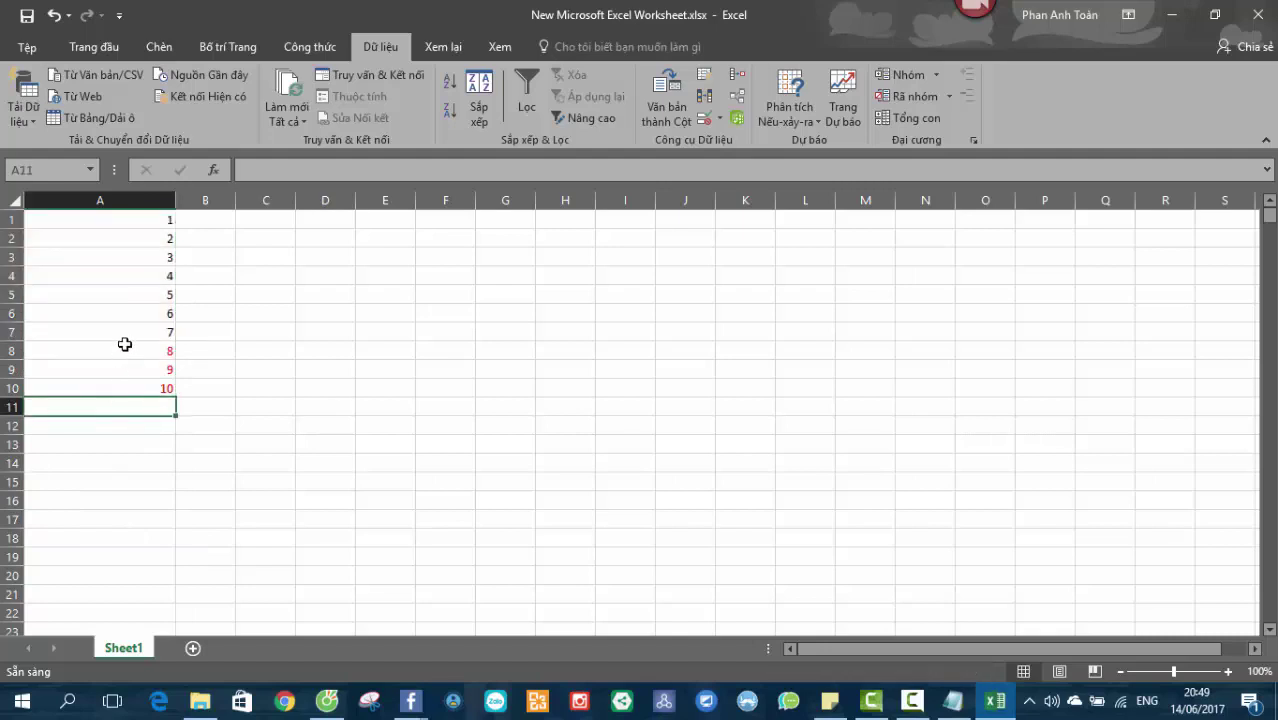
drag(124, 344, 121, 481)
click(128, 406)
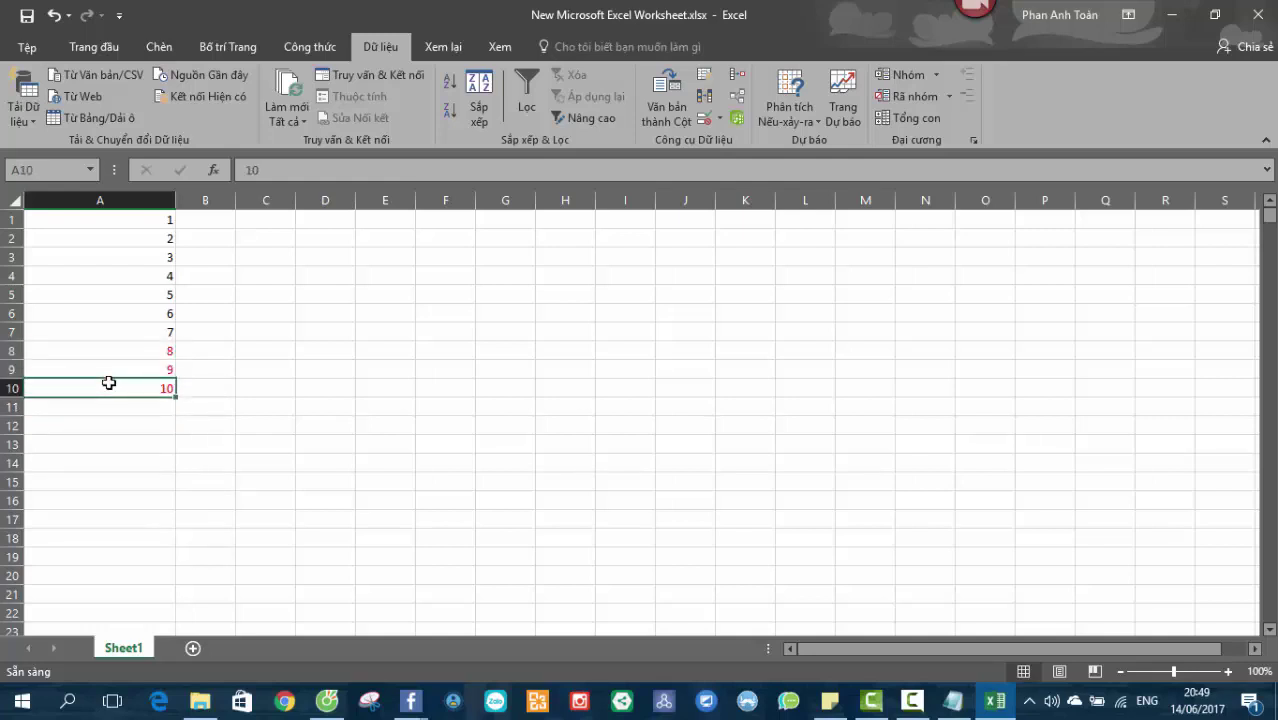
drag(127, 355, 128, 390)
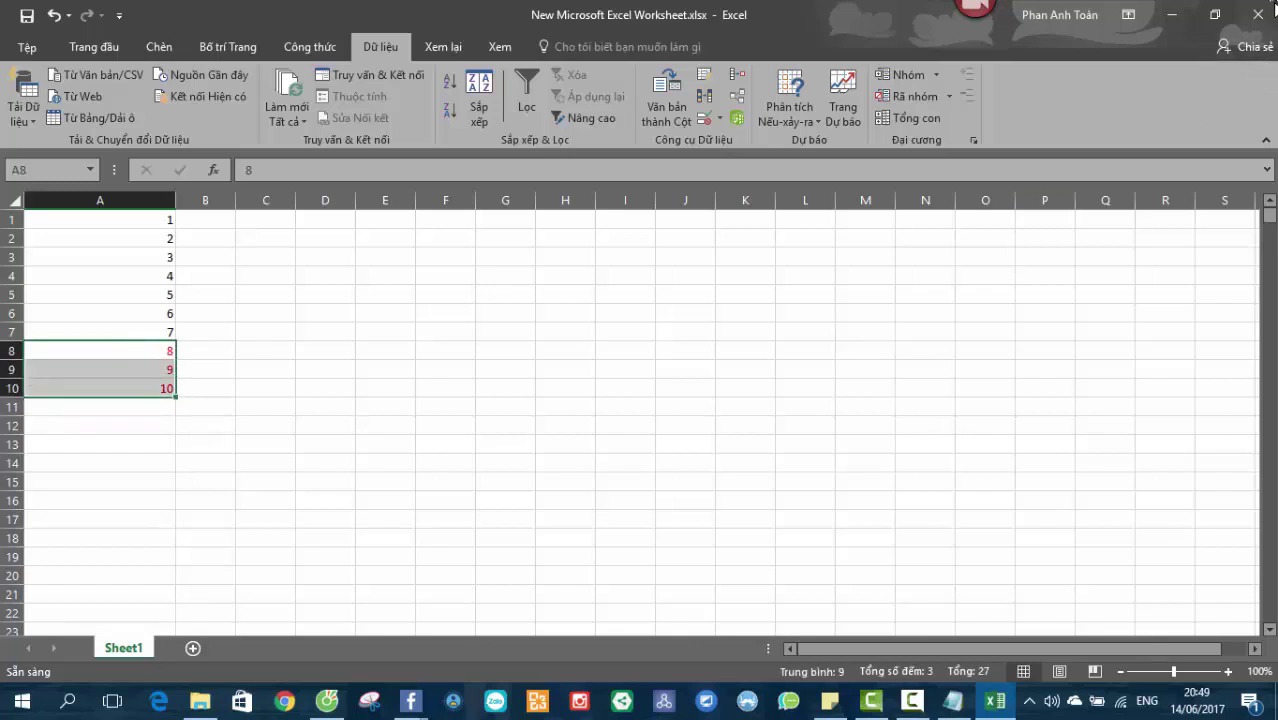
click(166, 257)
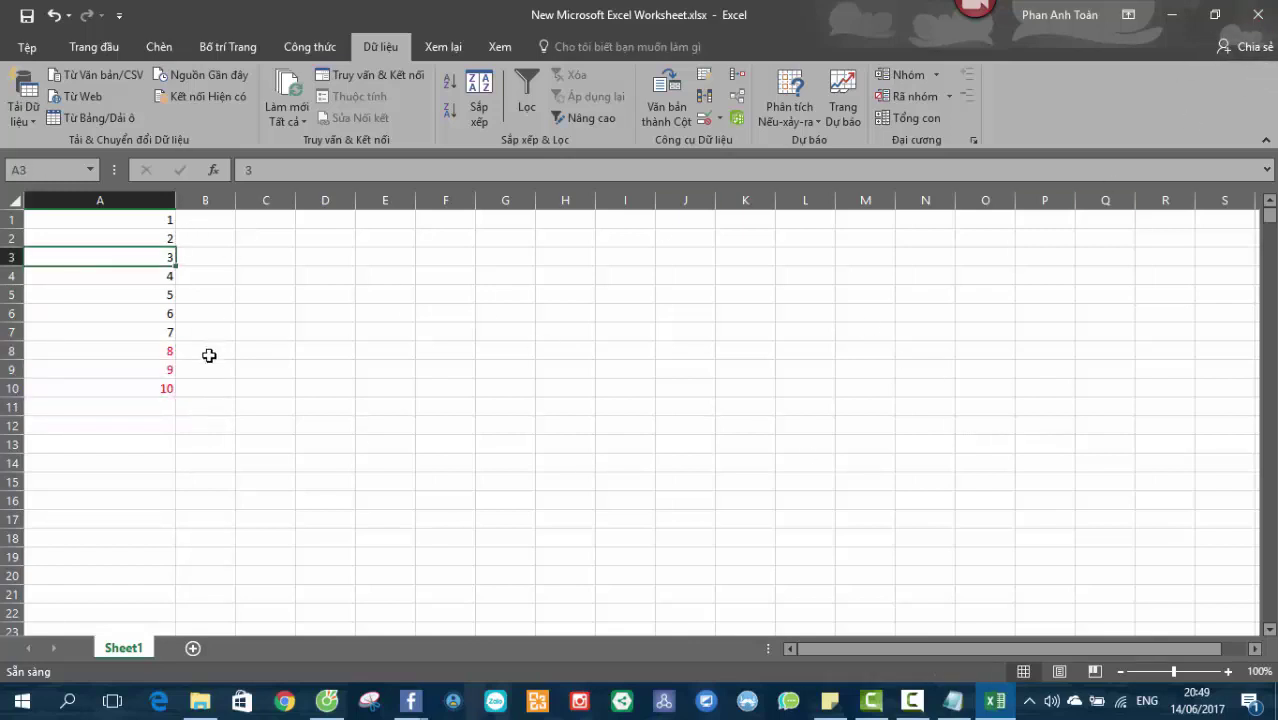
click(64, 312)
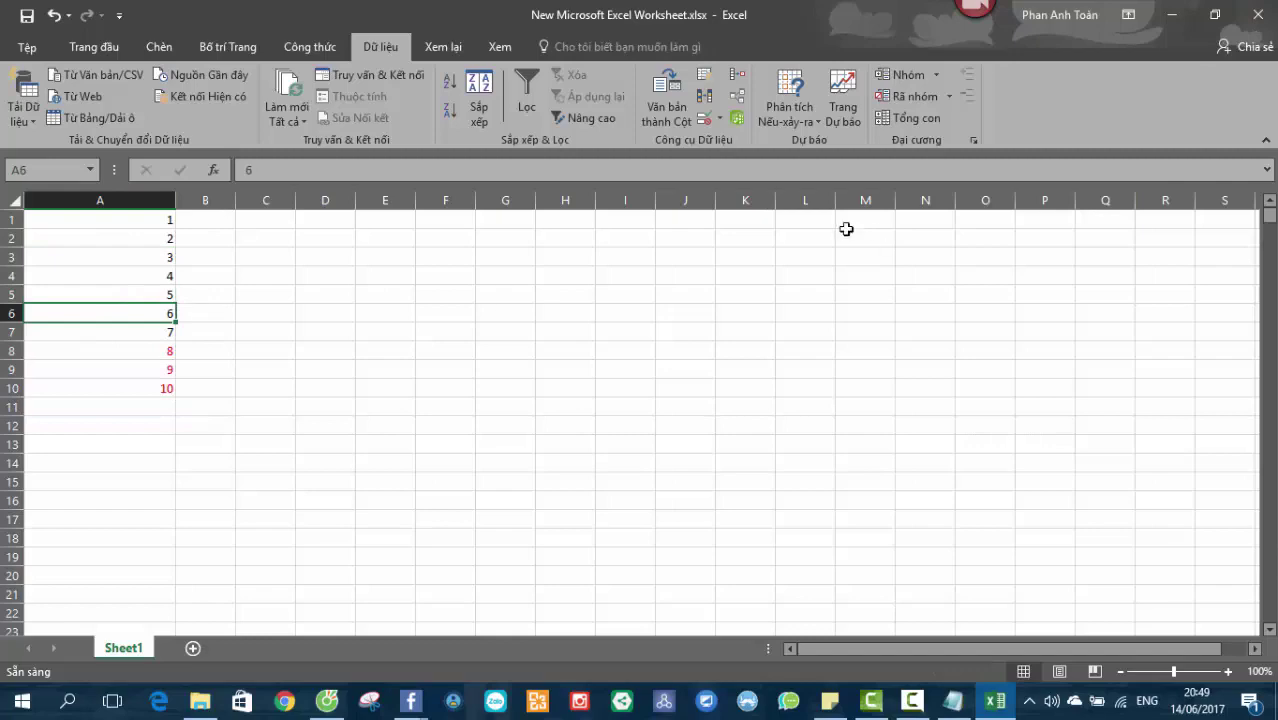
- Close the Excel workbook and move the khong tuong tac.txt desktop file directly below ban be.txt
click(1254, 16)
click(565, 371)
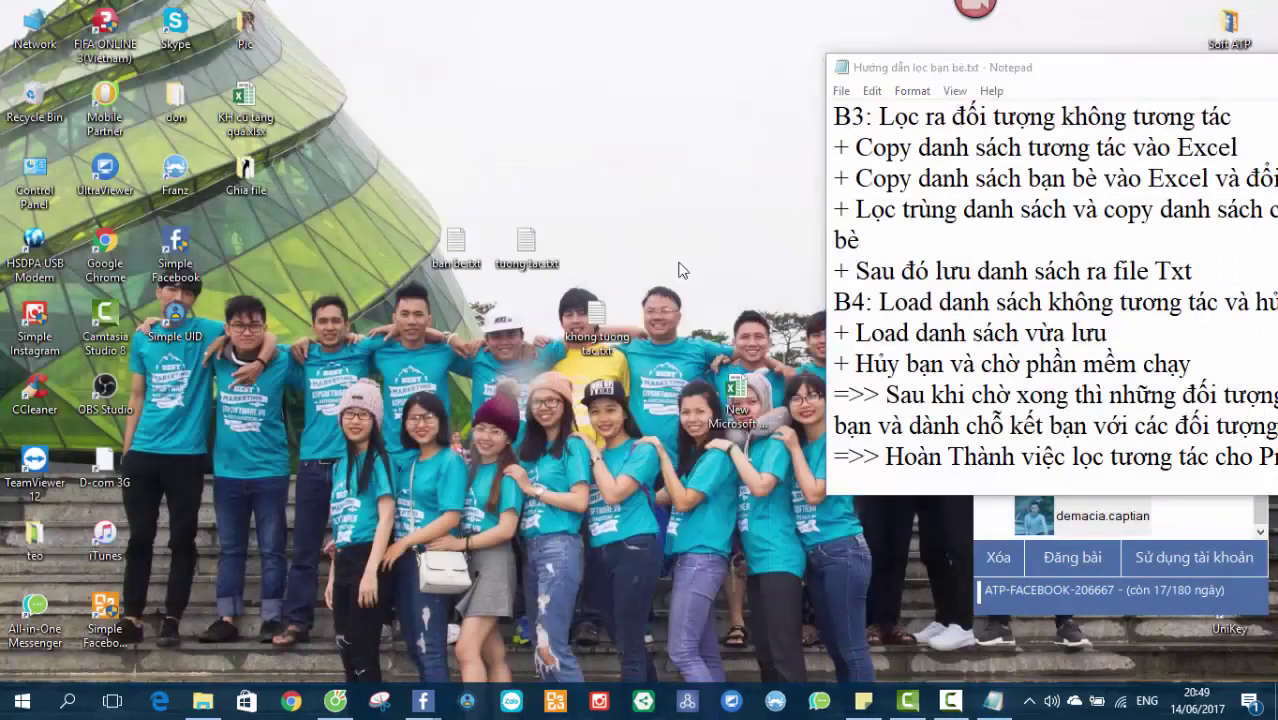
click(990, 699)
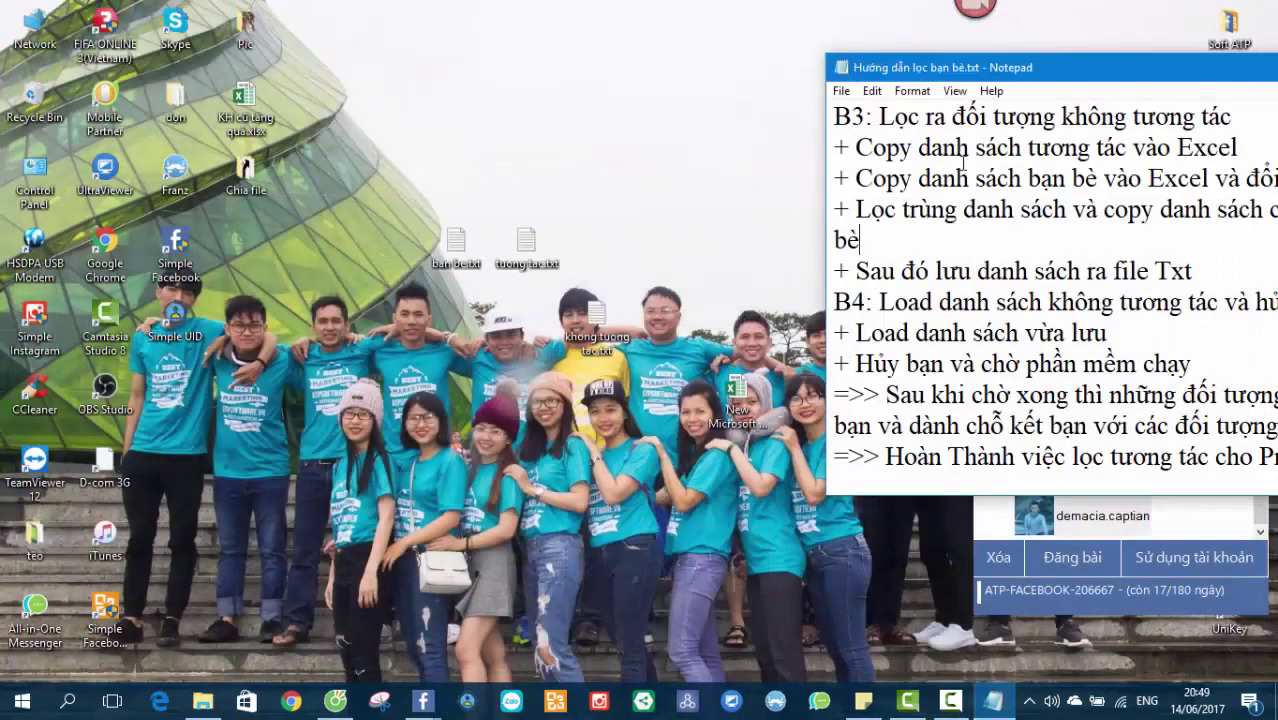
drag(1020, 72, 966, 70)
click(652, 320)
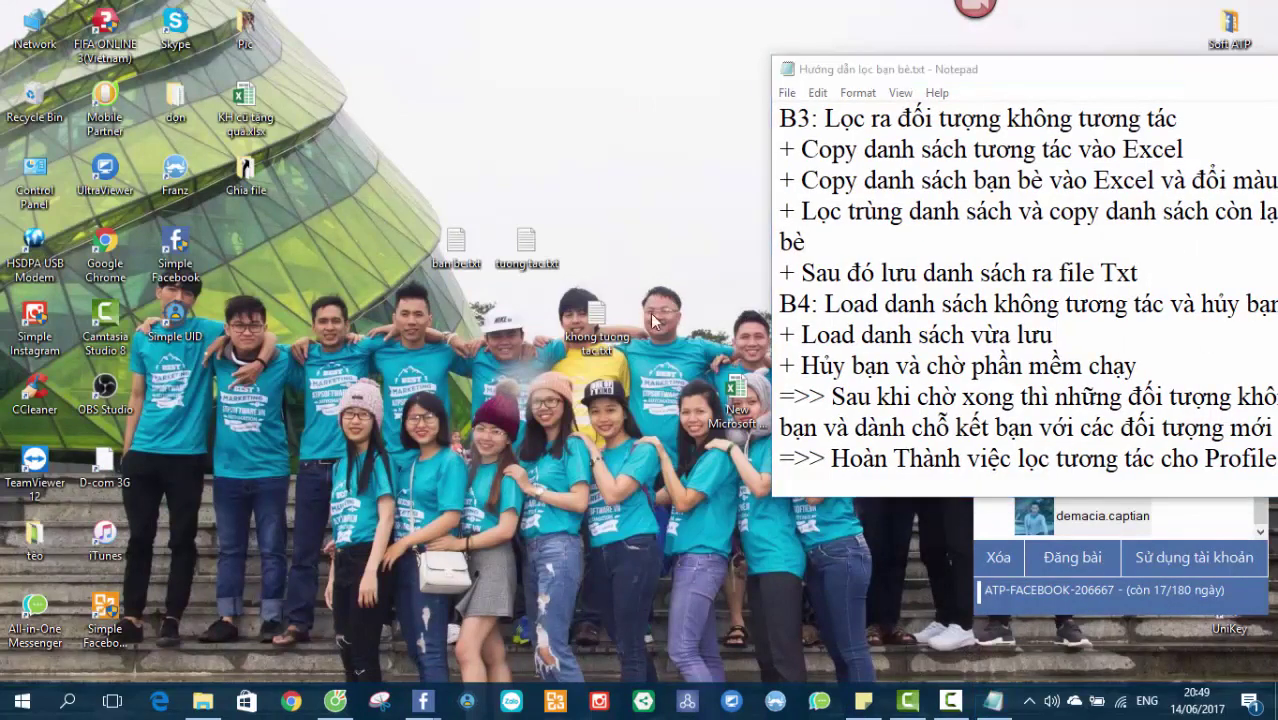
drag(484, 334, 438, 336)
- Bring the Notepad friend-filtering guide fully into view and review its B3 instructions on filtering duplicates and saving the list as Txt
click(1090, 366)
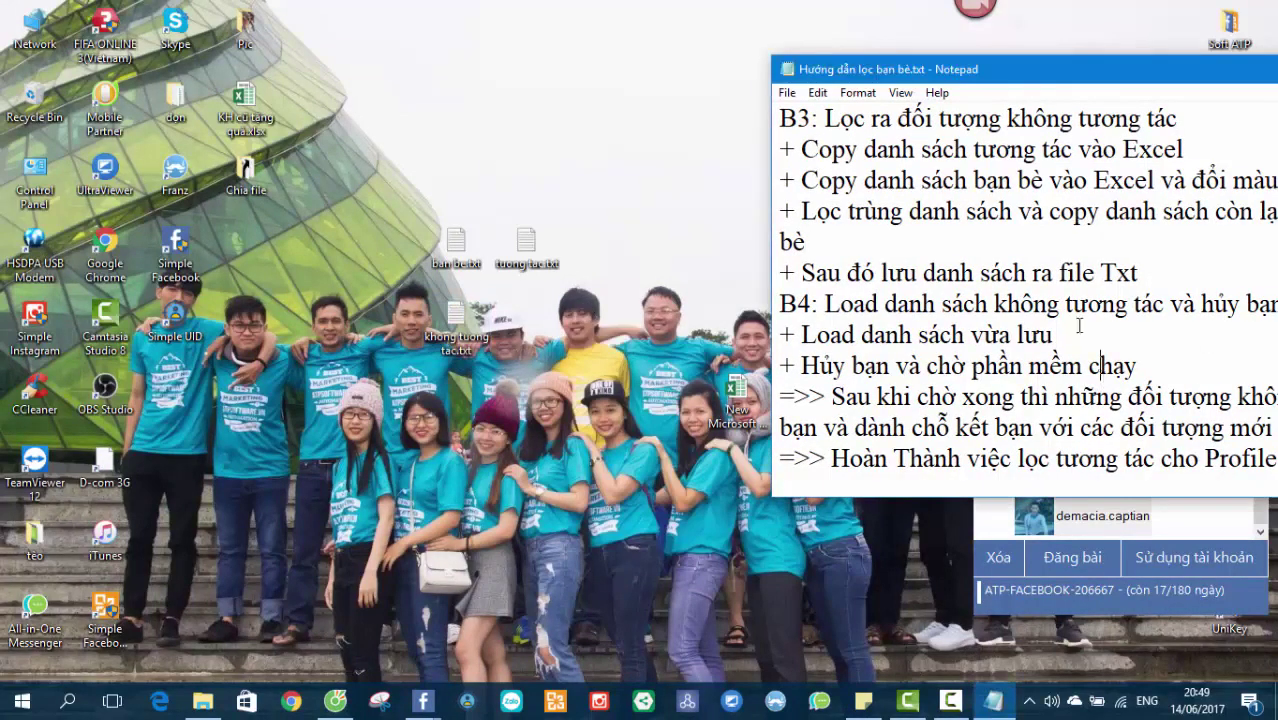
drag(1040, 75, 815, 90)
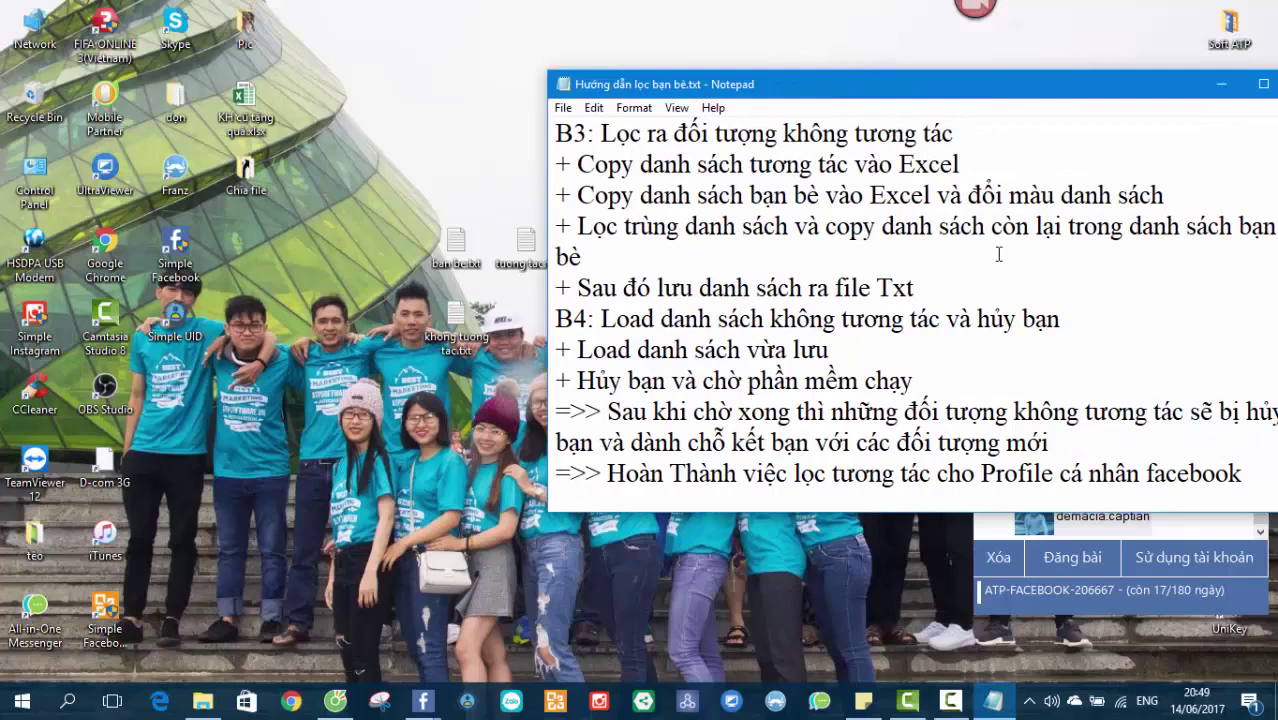
drag(1013, 91, 847, 86)
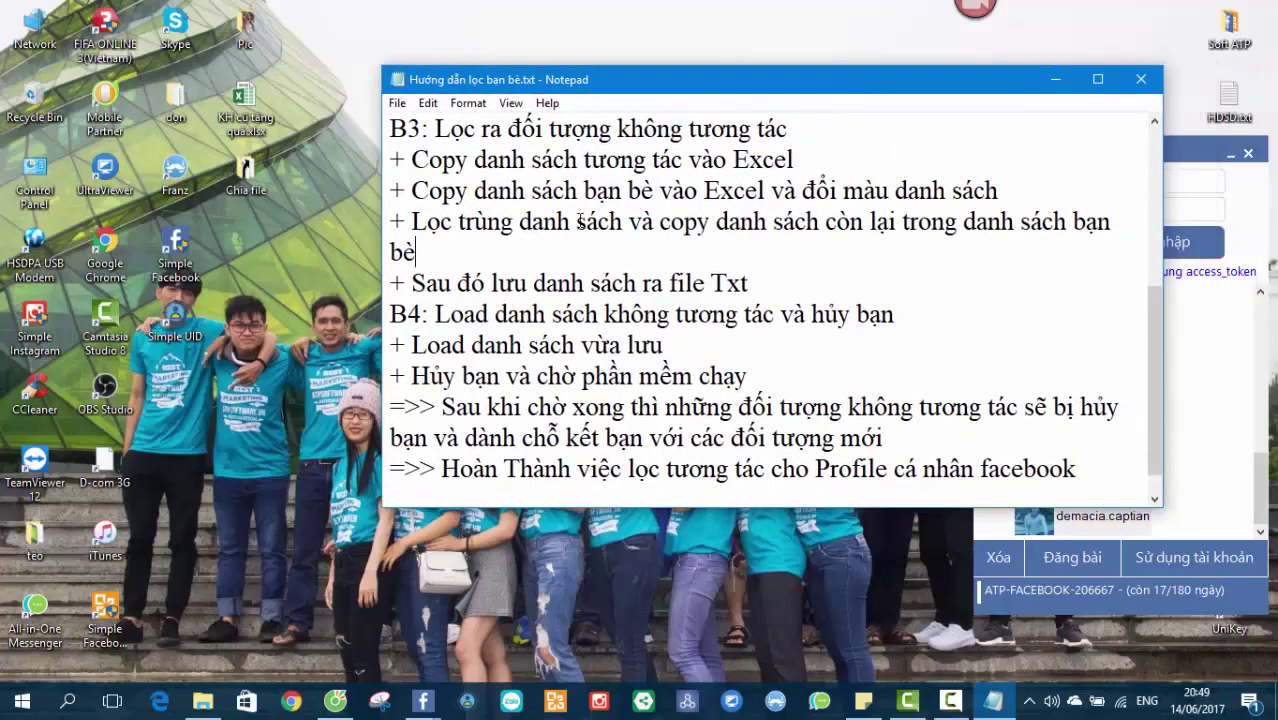
drag(530, 222, 1000, 190)
click(716, 251)
click(1000, 190)
drag(440, 224, 843, 238)
click(883, 253)
drag(413, 285, 677, 283)
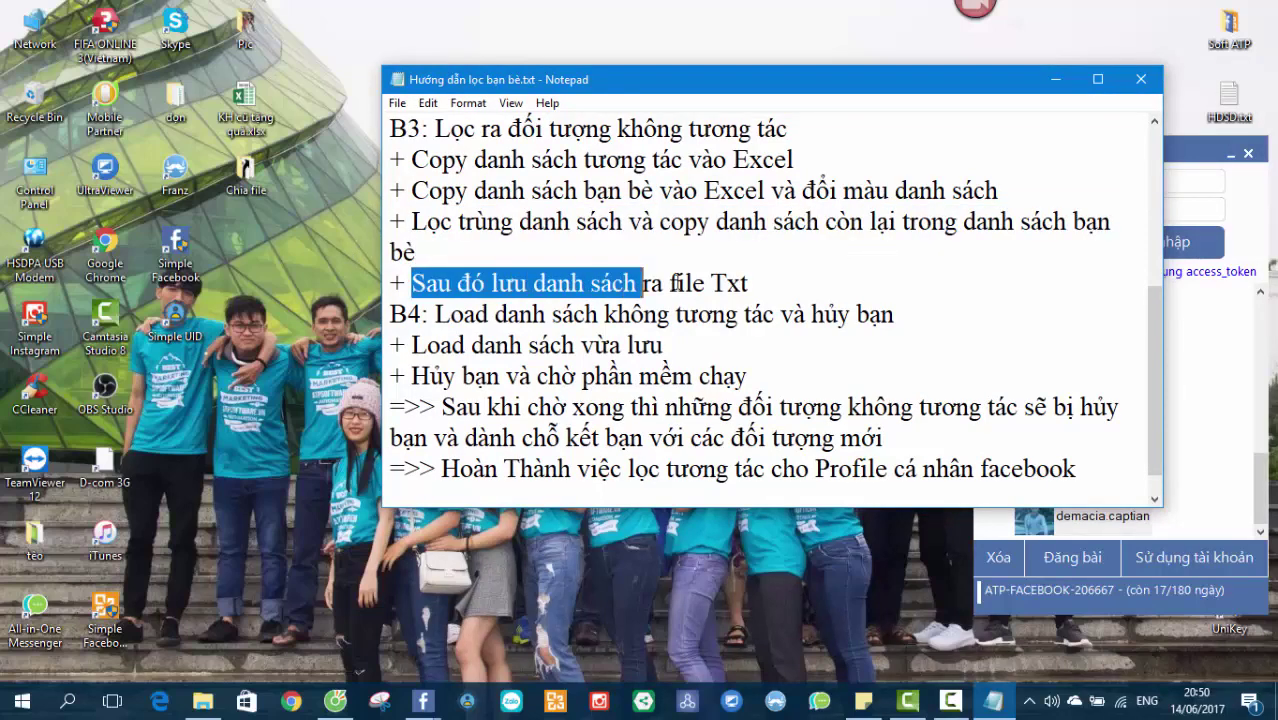
click(793, 285)
- Reposition the Notepad guide and read the B4 heading on loading the non-interacting list and unfriending
drag(815, 83, 815, 75)
drag(661, 75, 843, 72)
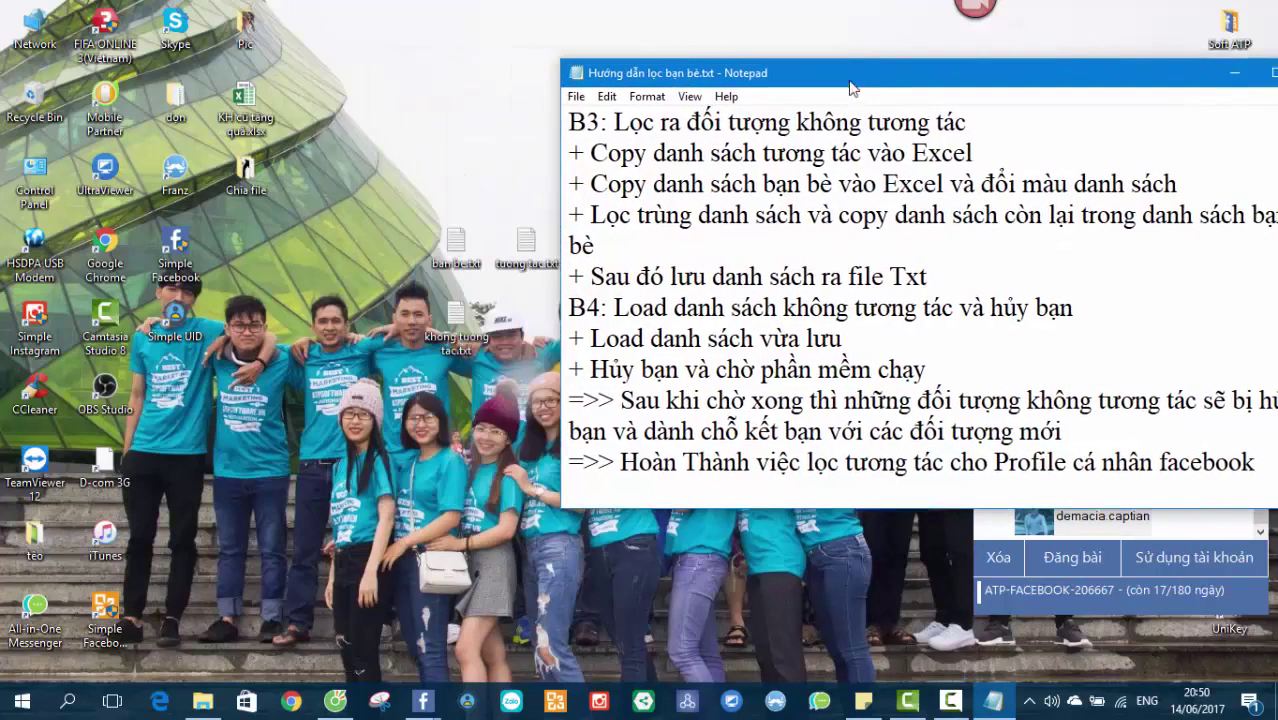
click(886, 322)
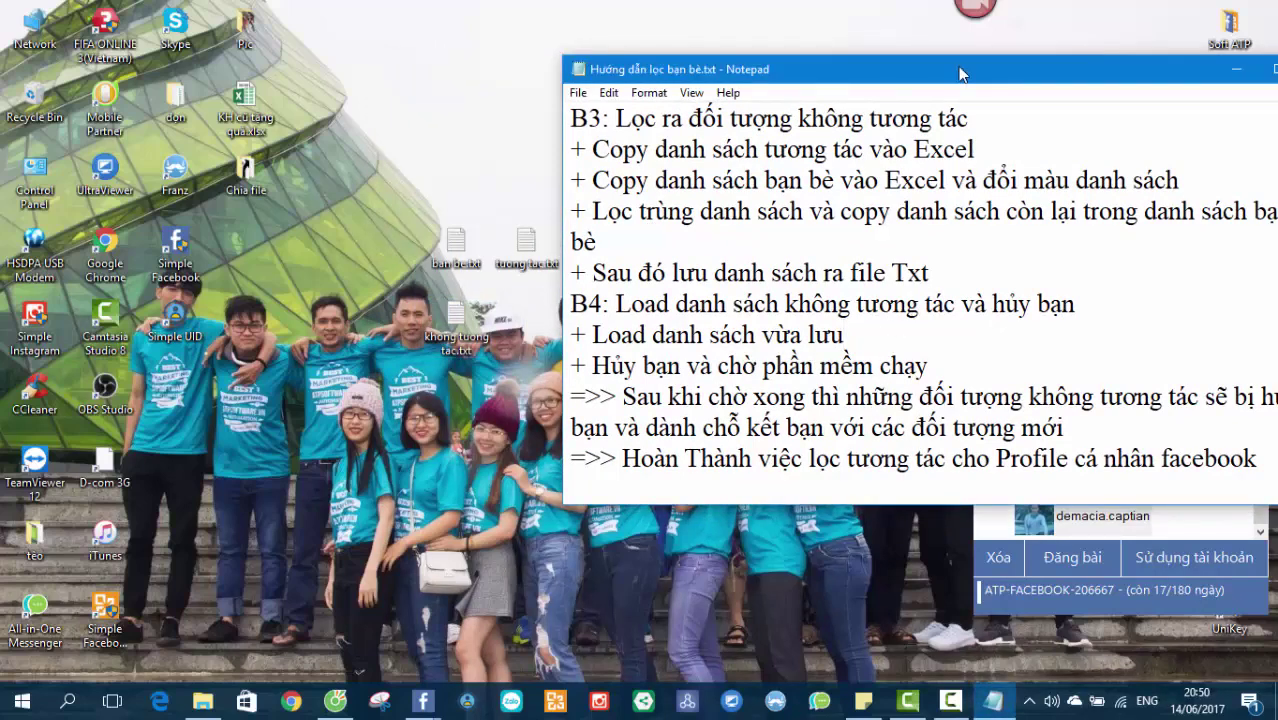
drag(959, 74, 861, 76)
drag(492, 300, 766, 306)
click(766, 306)
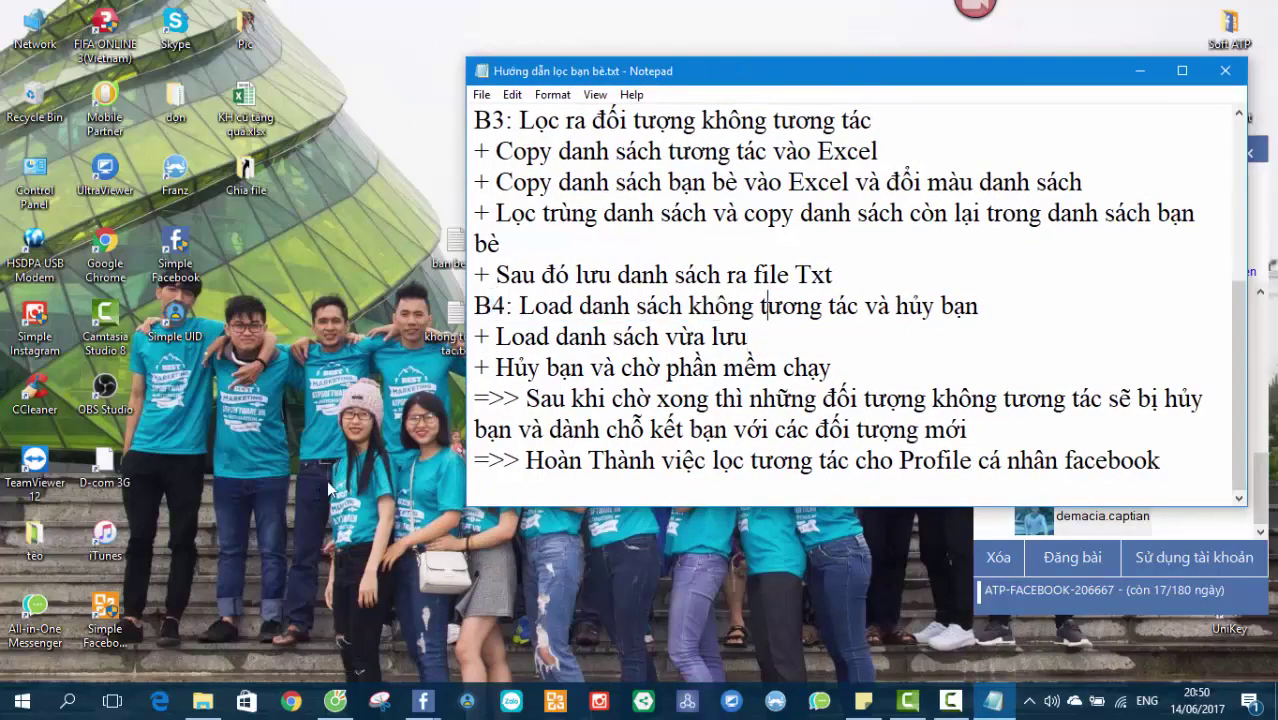
- Switch to the Simple Facebook account manager, clear its results list and close that window
mouse_move(424, 693)
click(482, 613)
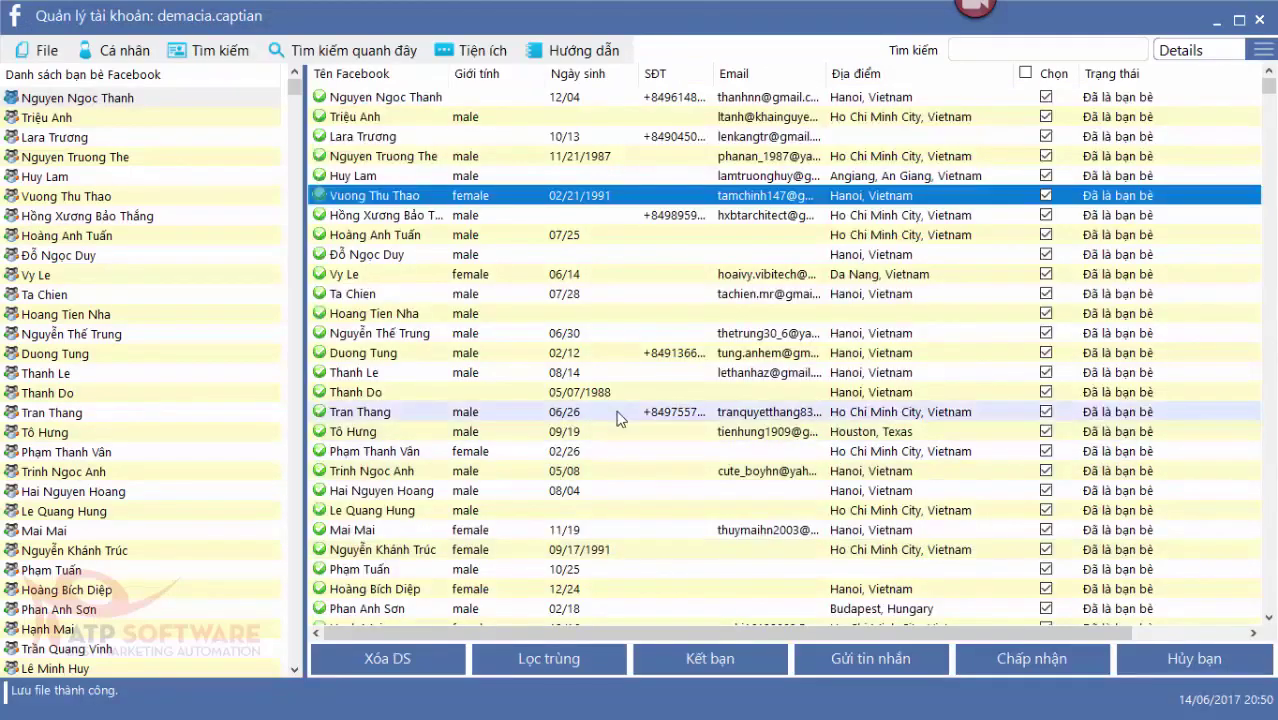
click(410, 666)
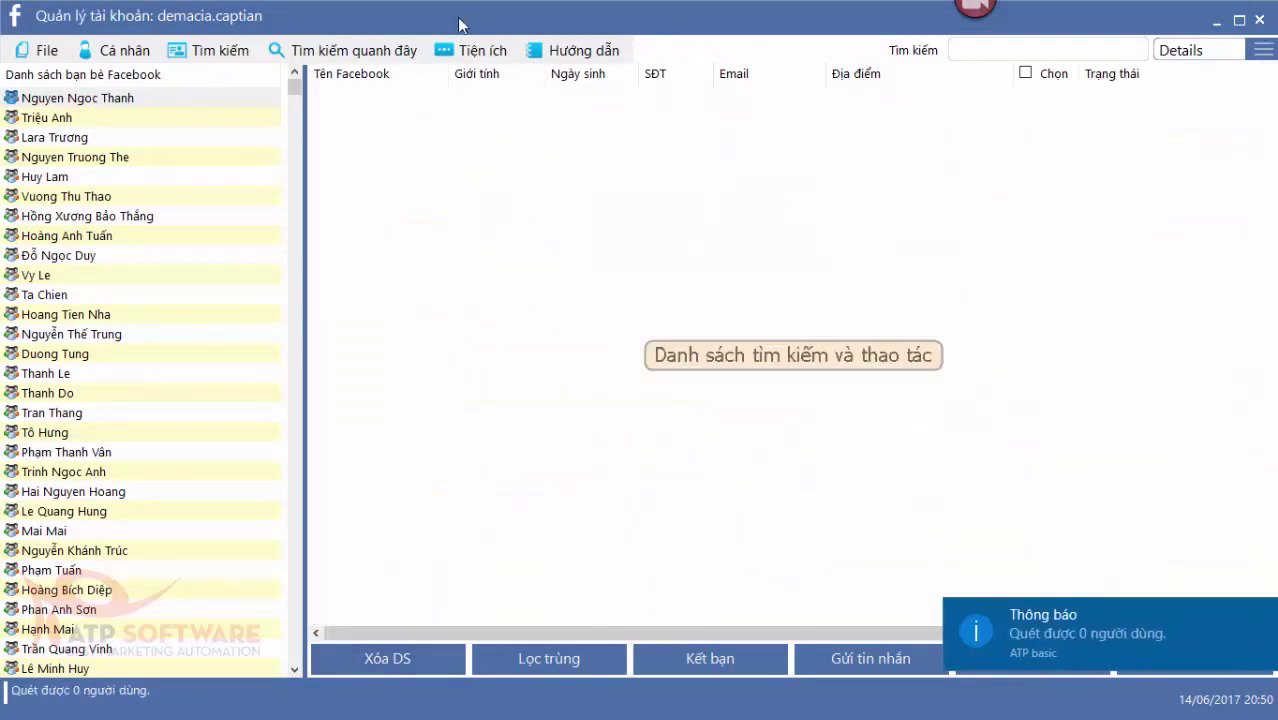
click(1259, 20)
- Bring up the Simple Facebook launcher, reopen the last saved account and minimise its manager window while the friend list loads
click(423, 700)
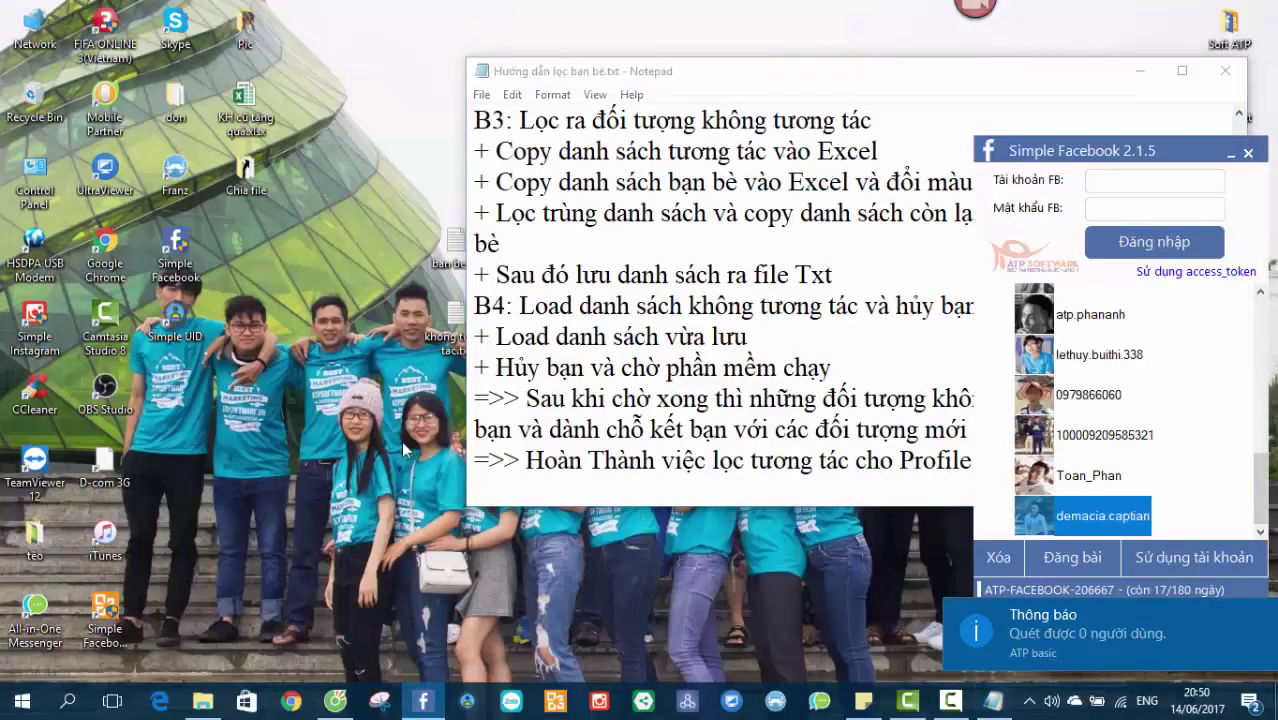
drag(1052, 158, 143, 134)
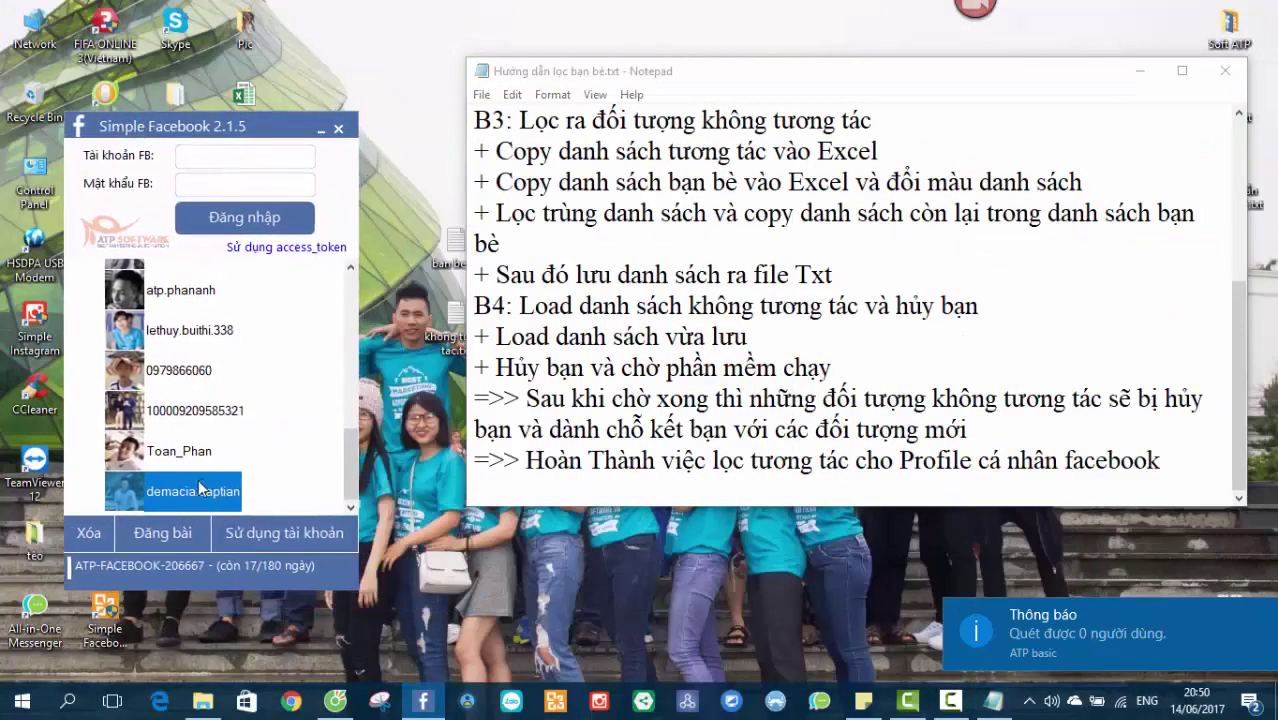
click(175, 443)
click(178, 481)
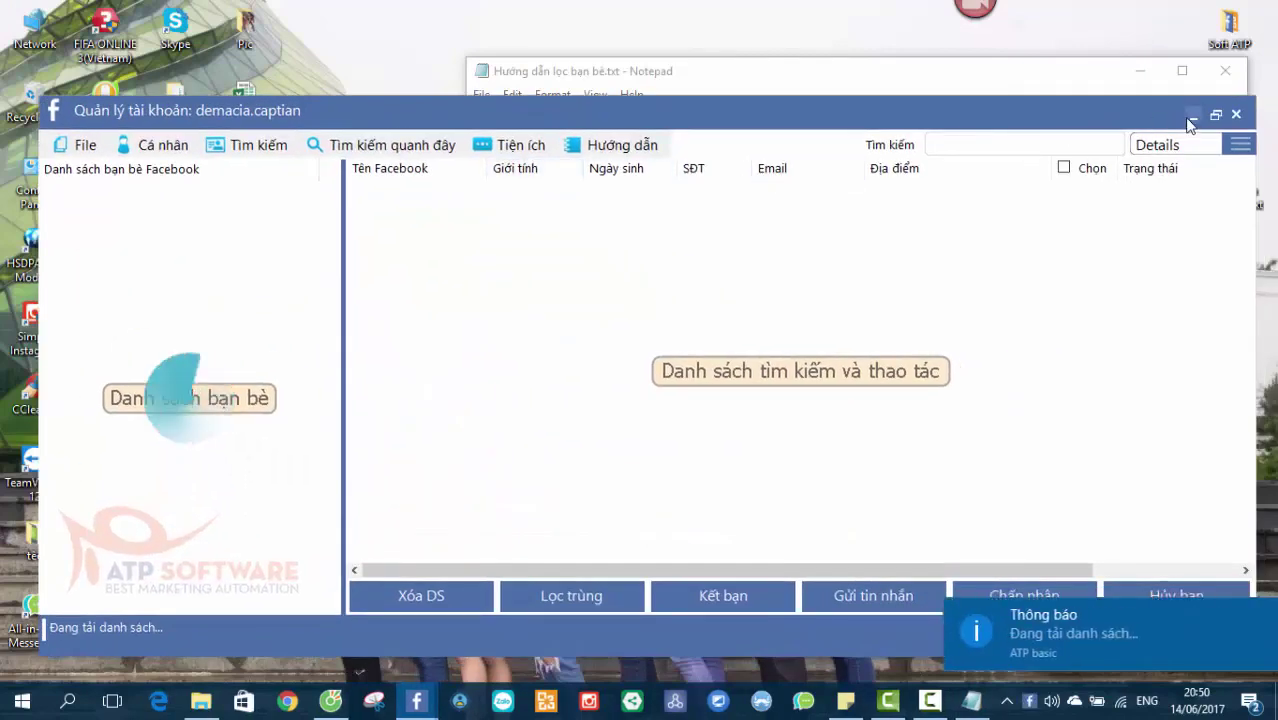
click(1193, 114)
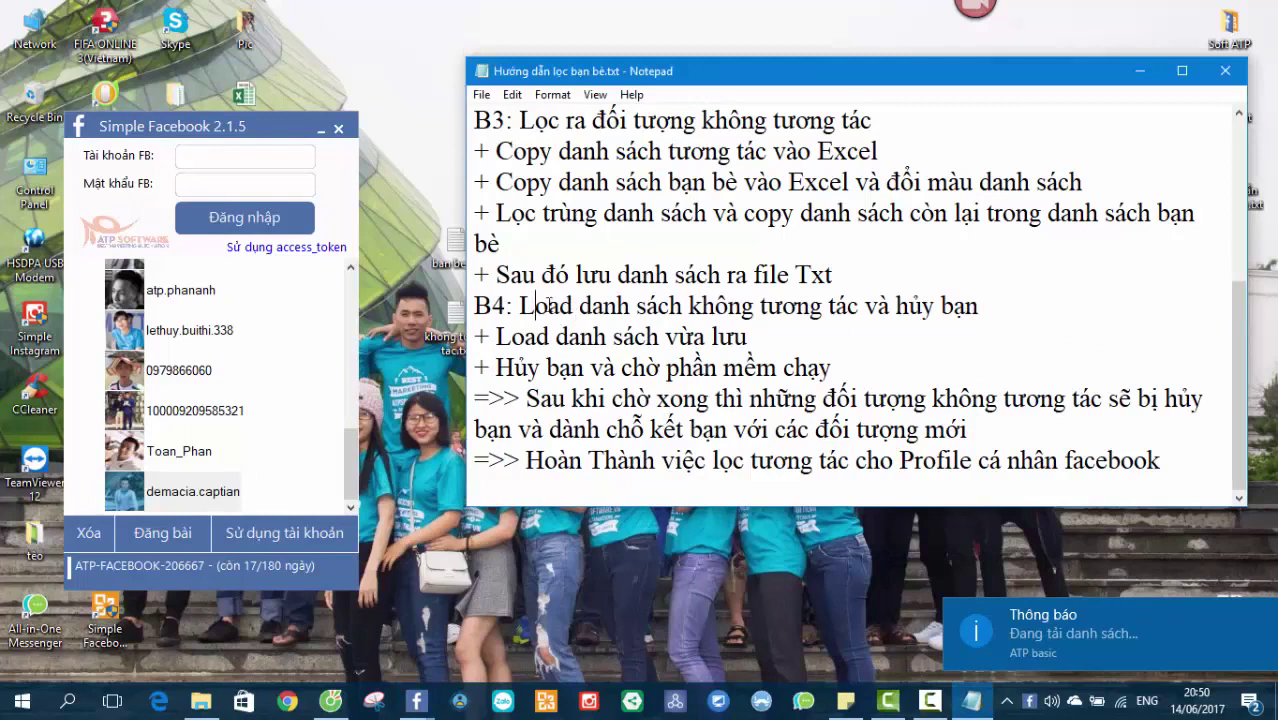
- Review the guide's B4 instructions on loading the saved list, unfriending and waiting for the software to run
drag(536, 306, 940, 306)
click(984, 306)
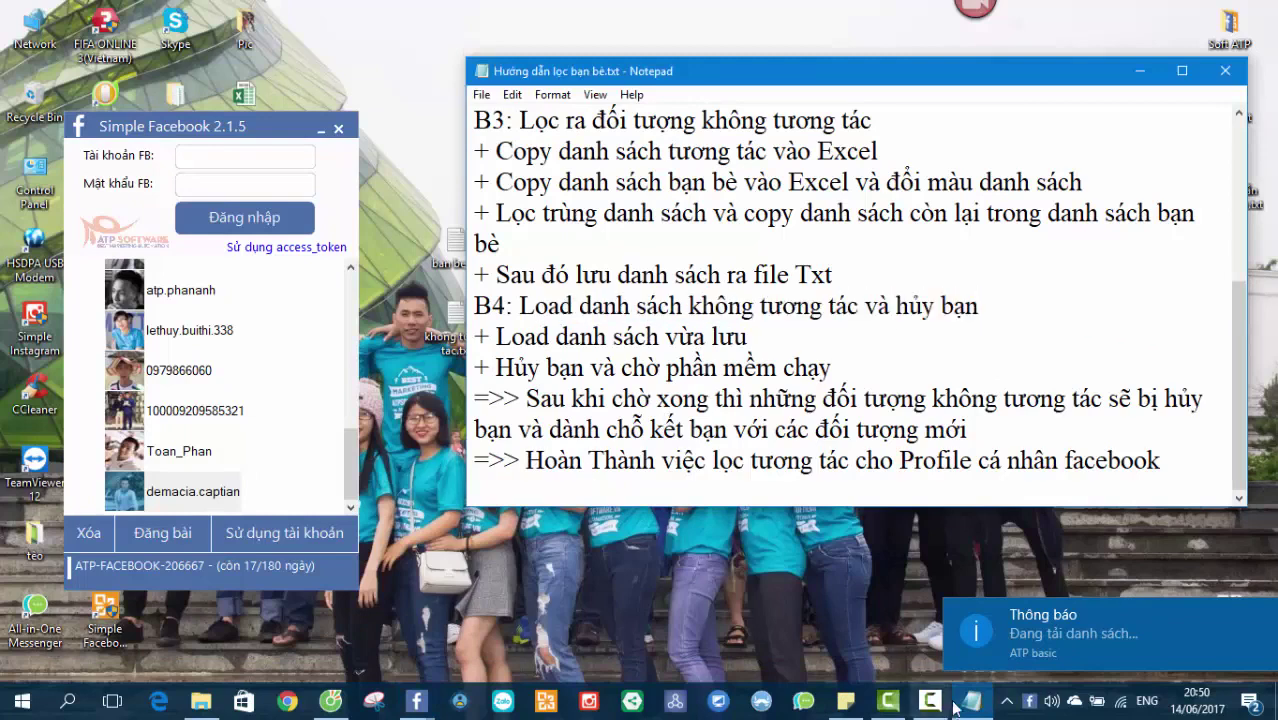
drag(497, 336, 788, 336)
click(788, 336)
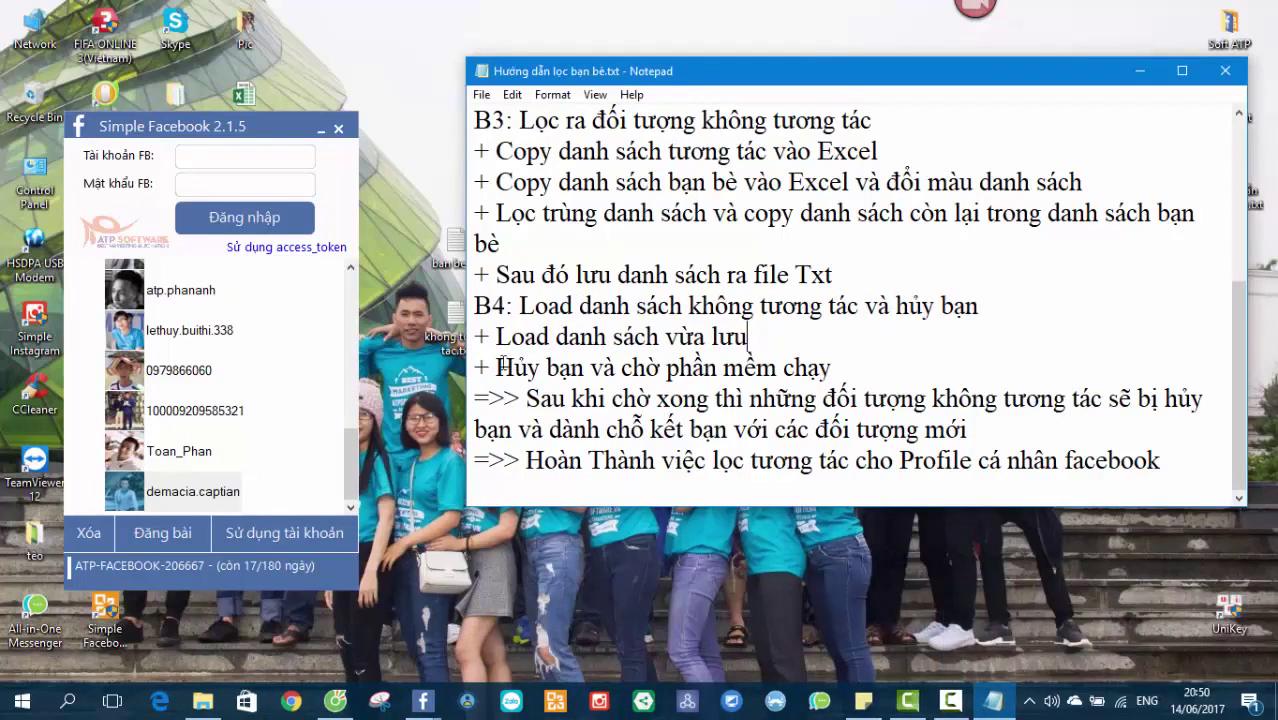
drag(498, 367, 855, 360)
click(853, 360)
- Return to the Simple Facebook account manager, maximise it and load khong tuong tac.txt from the Desktop
click(1000, 712)
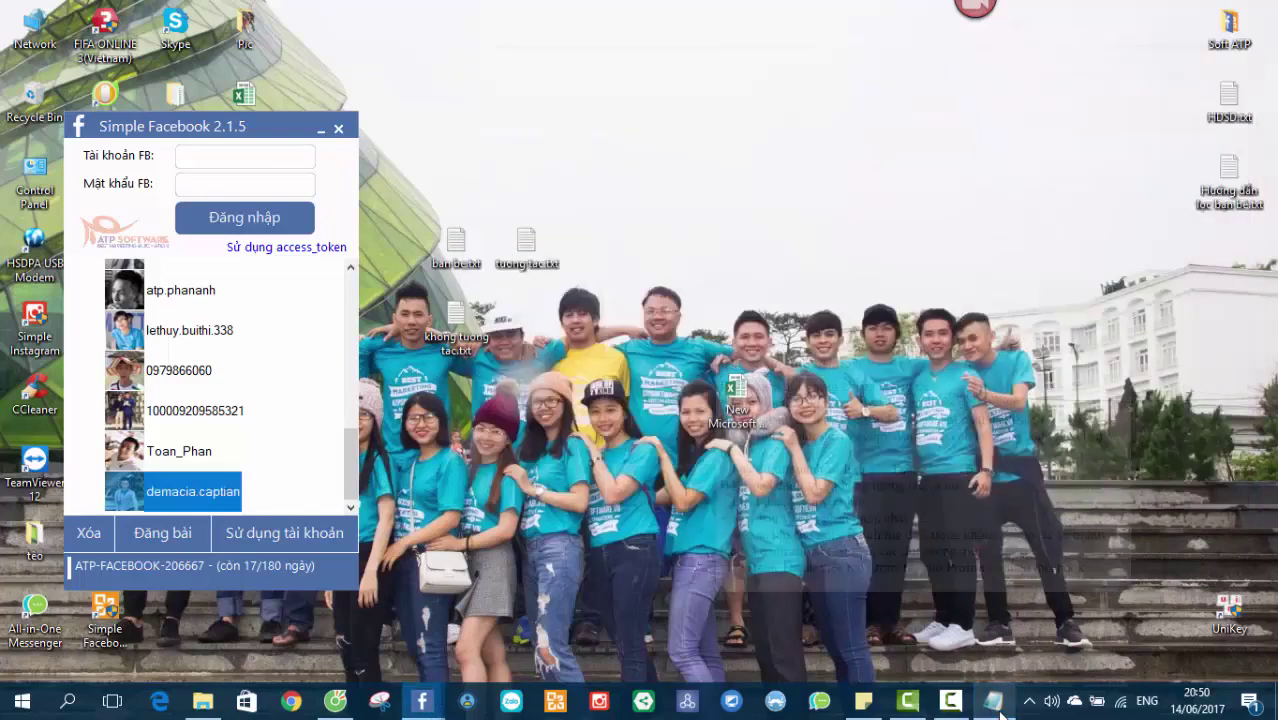
click(996, 706)
click(440, 625)
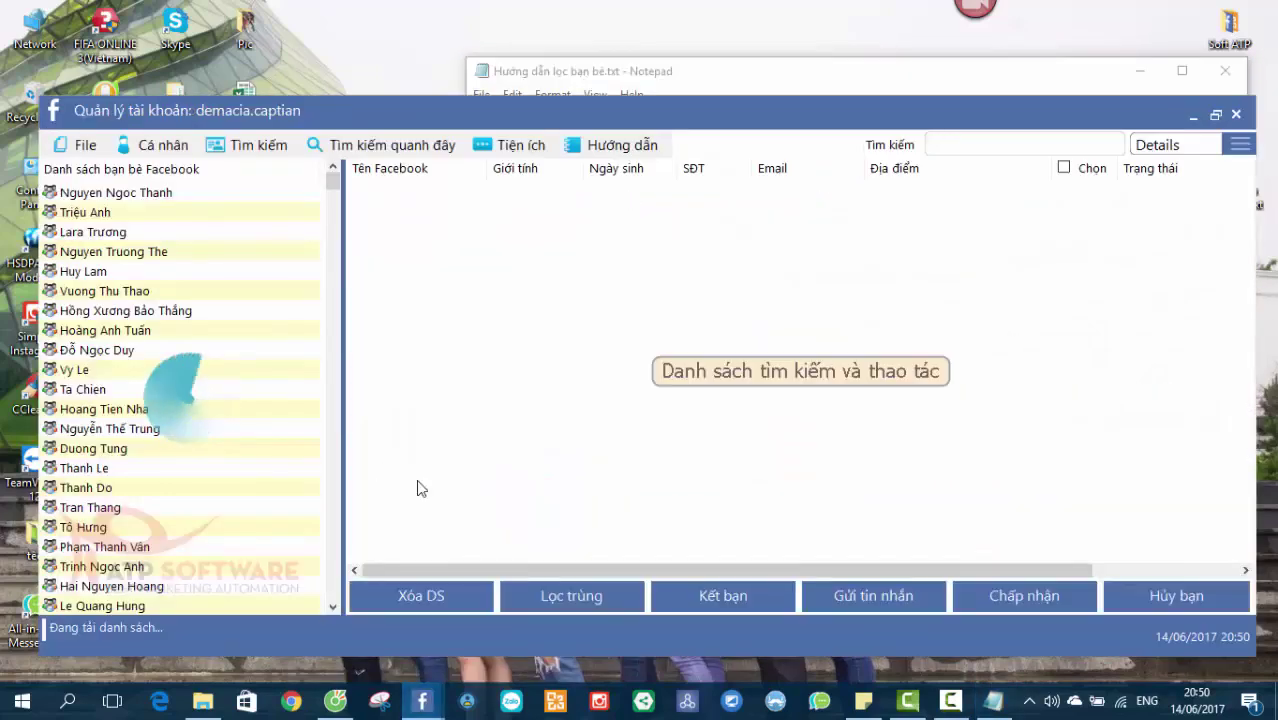
double_click(303, 112)
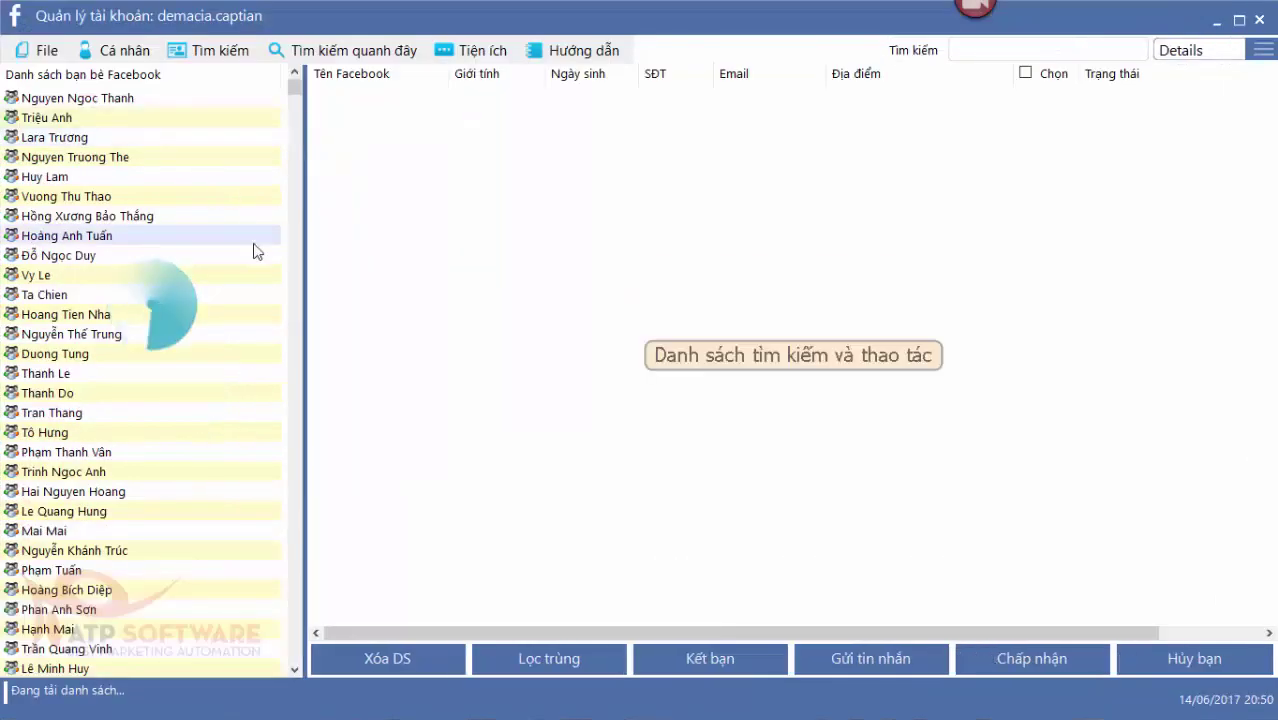
click(45, 50)
click(87, 73)
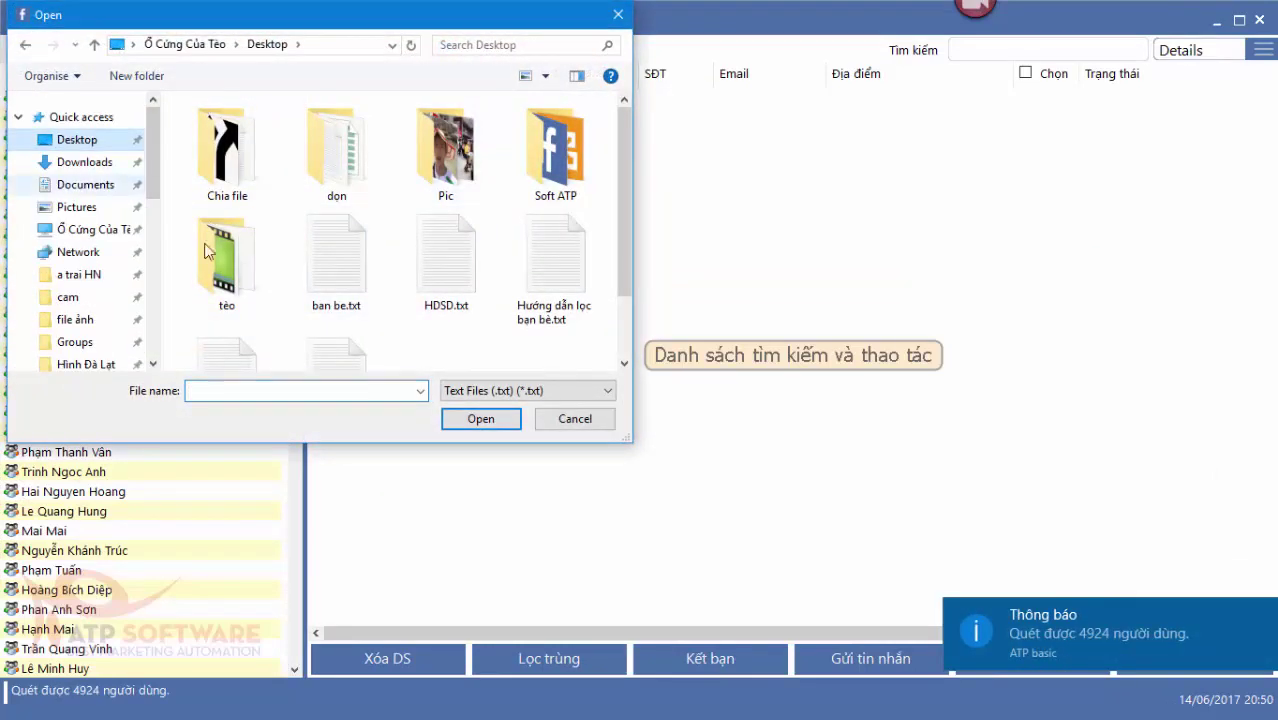
click(420, 275)
scroll(443, 316, down, 1)
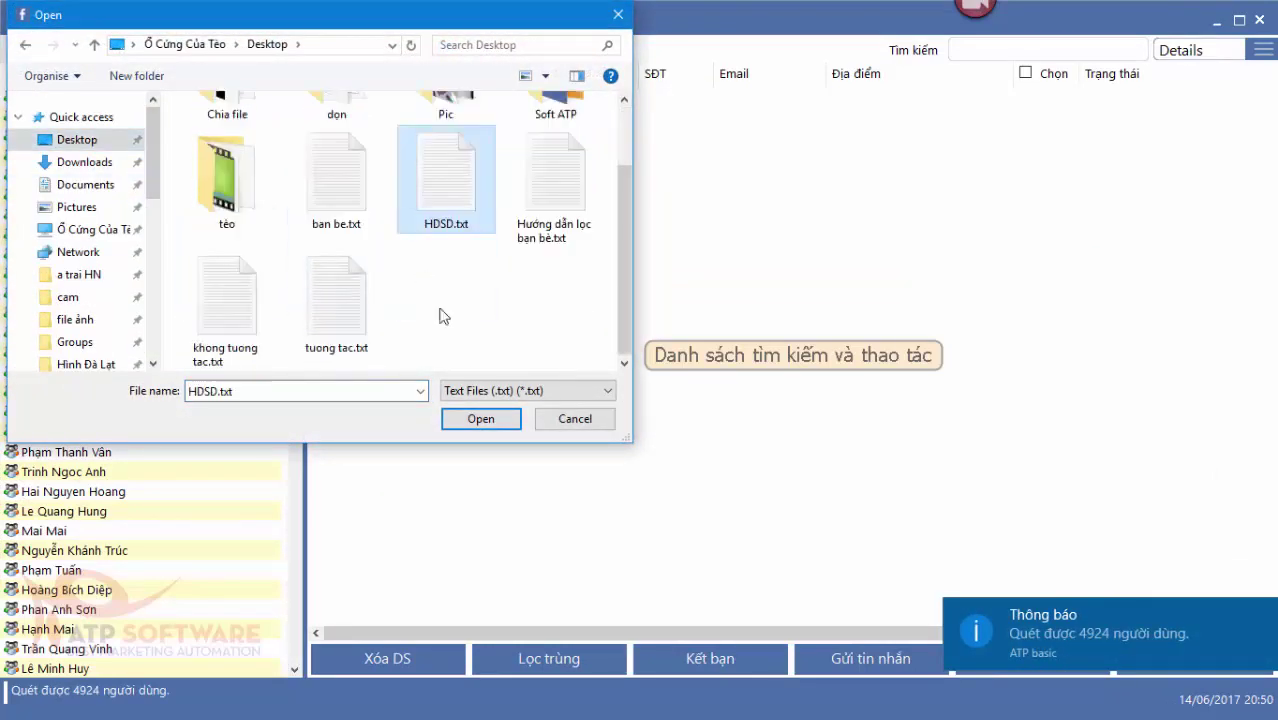
click(235, 310)
double_click(231, 304)
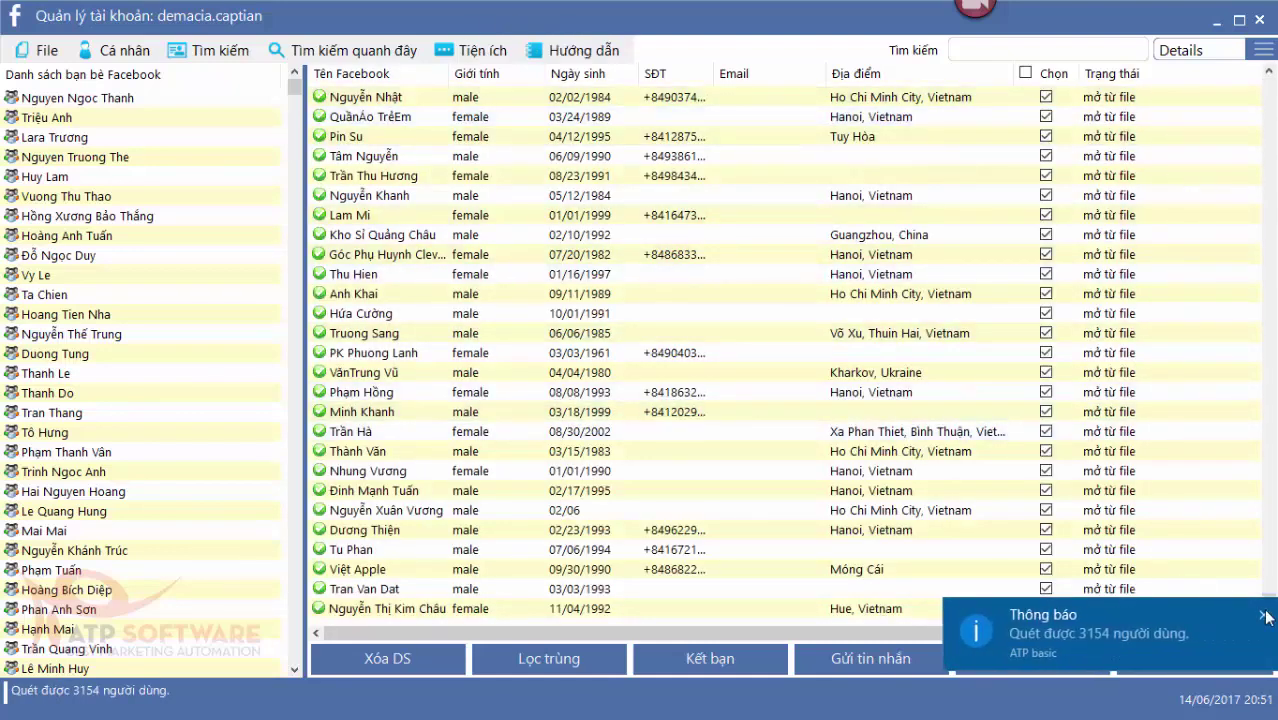
- Dismiss the notification and look through the loaded non-interacting list from its end back to the first entry
click(1263, 616)
click(749, 298)
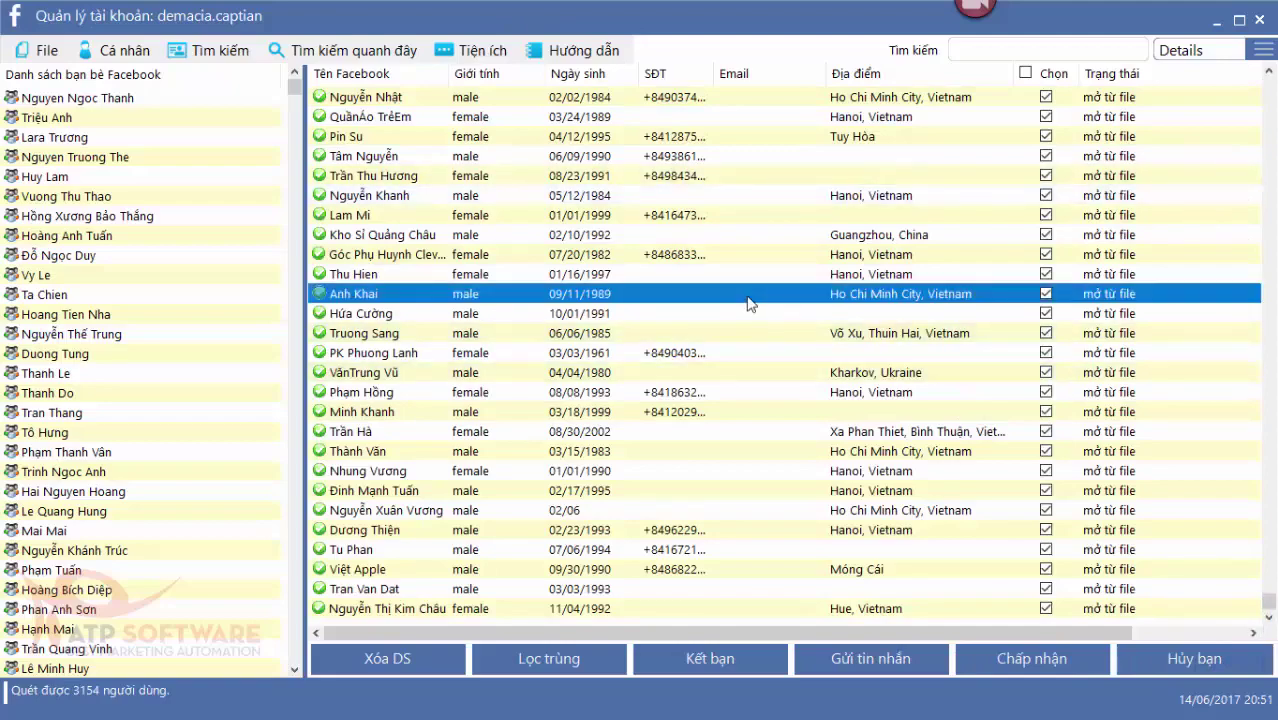
scroll(750, 300, up, 3)
scroll(459, 300, up, 10)
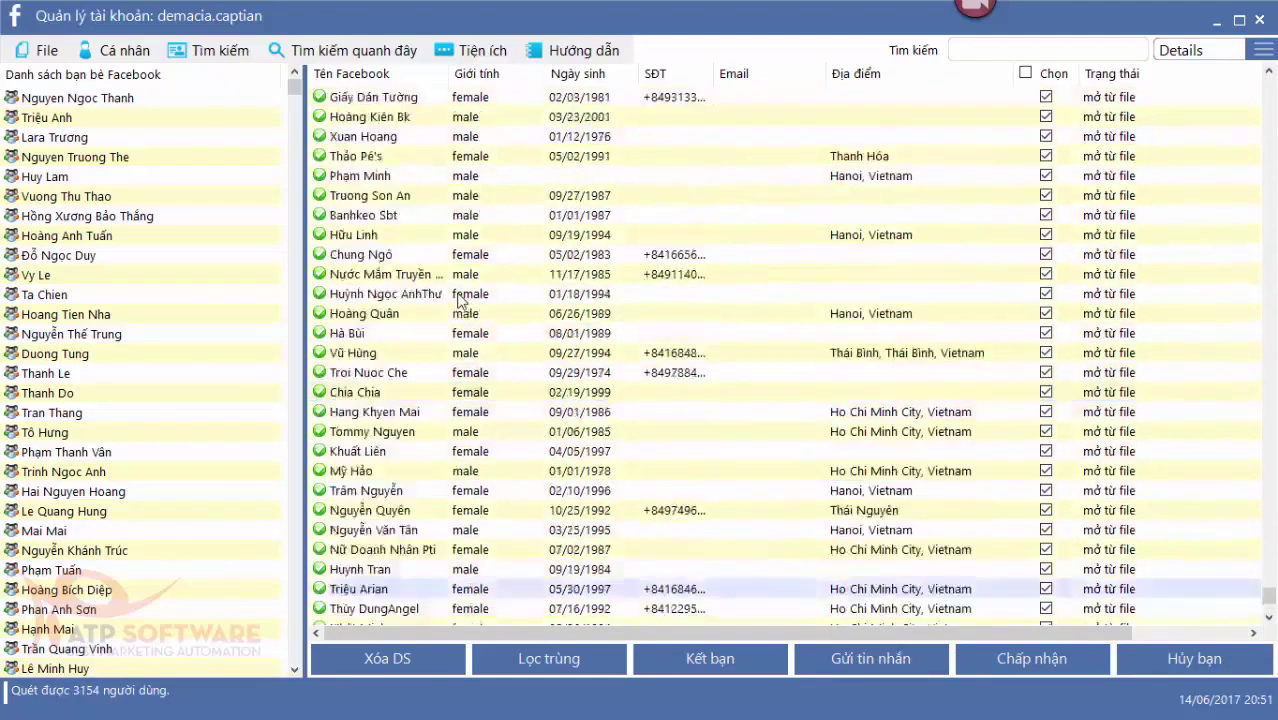
drag(1267, 588, 1269, 365)
scroll(704, 203, up, 15)
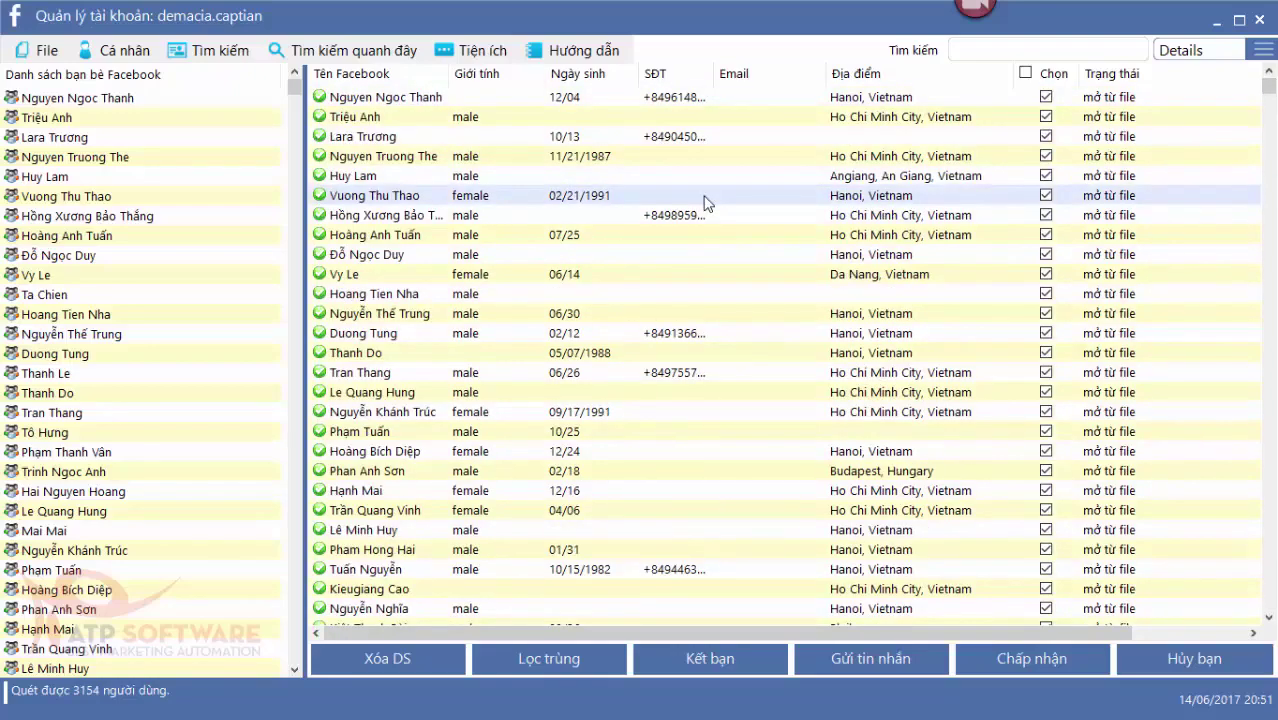
- Look through the first part of the loaded non-interacting list, checking each friend's details, selection mark and status
scroll(1268, 92, down, 20)
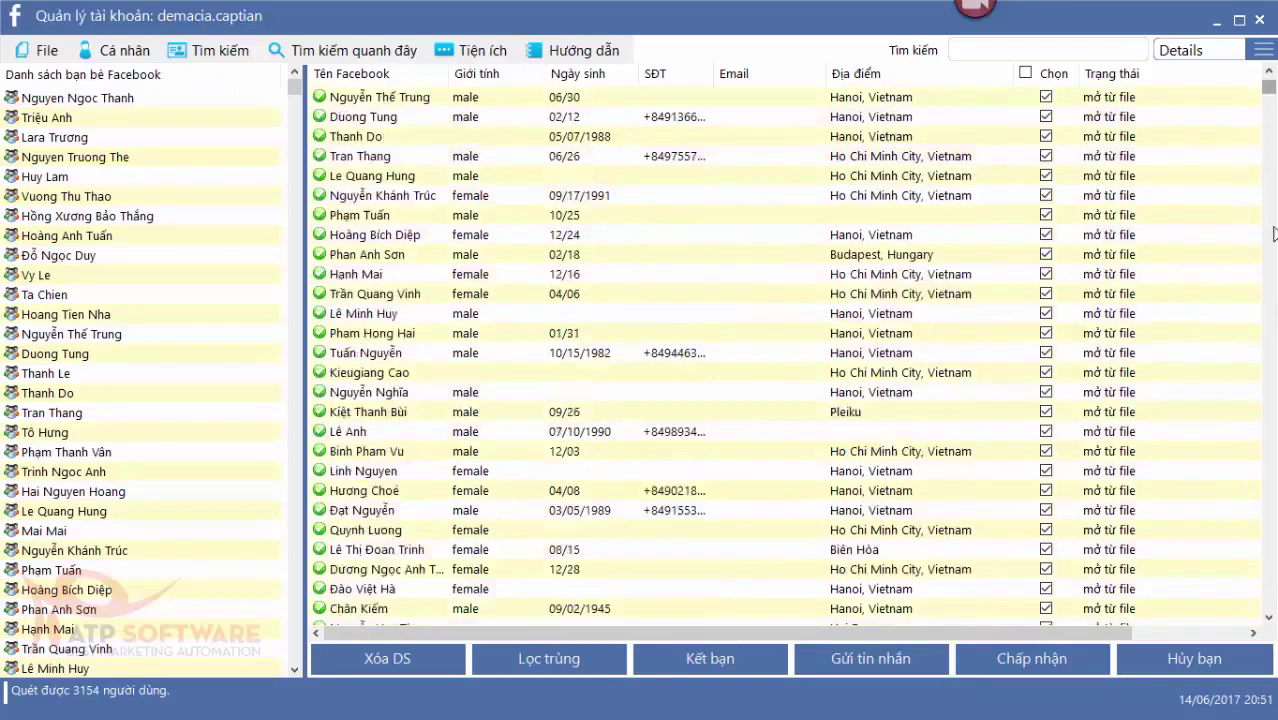
drag(1268, 96, 1268, 82)
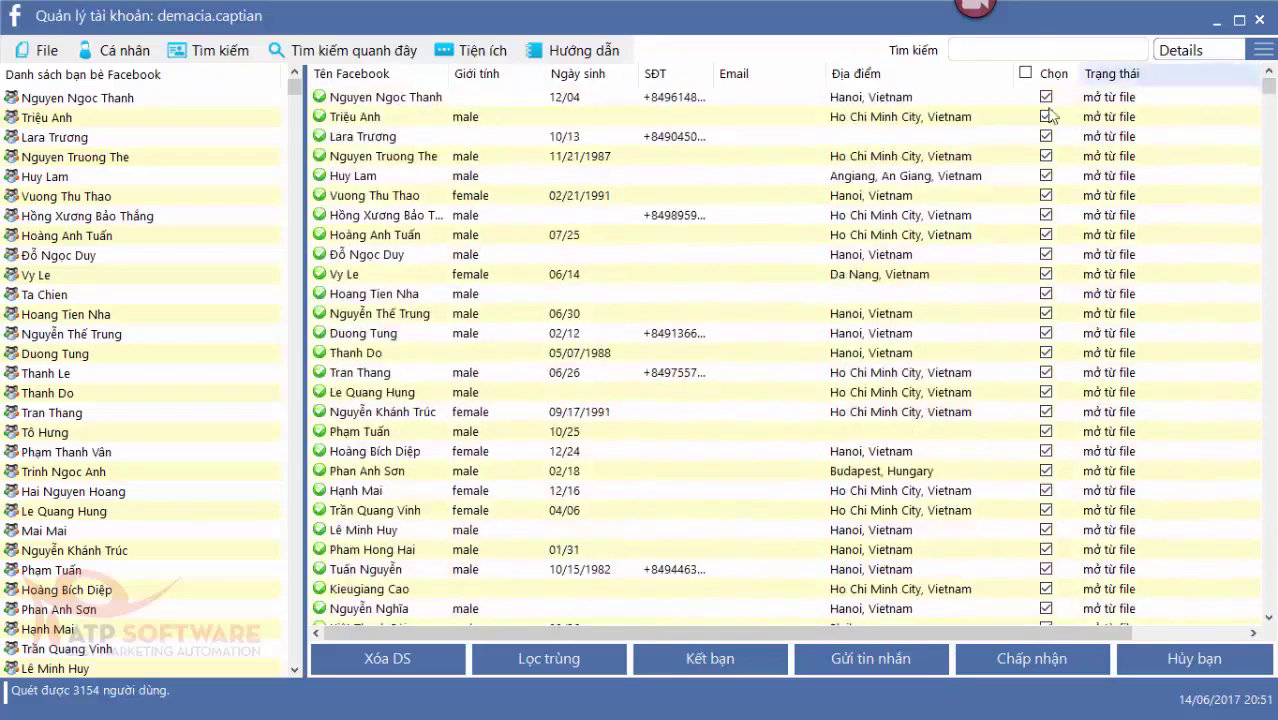
scroll(610, 245, down, 8)
click(656, 333)
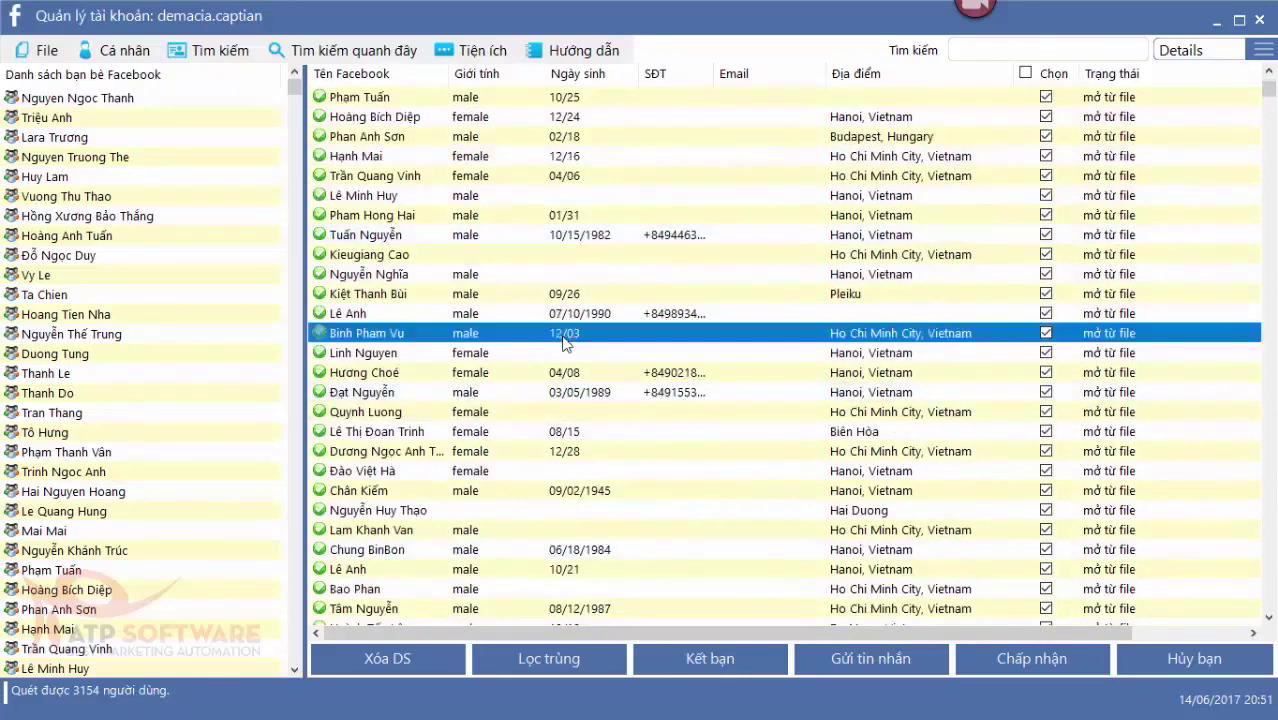
scroll(656, 345, up, 5)
mouse_move(1268, 95)
mouse_down()
mouse_move(1268, 426)
mouse_move(1268, 82)
mouse_up()
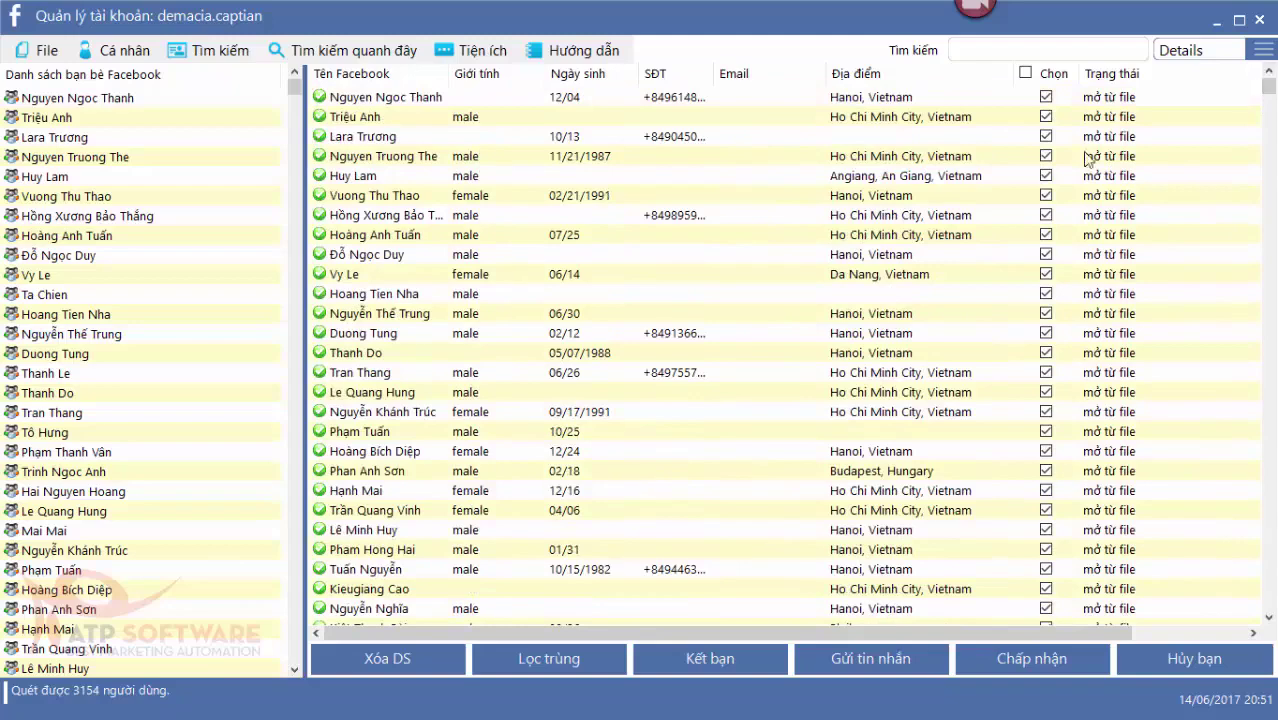
click(620, 373)
click(501, 154)
key(Up)
key(Up)
key(Up)
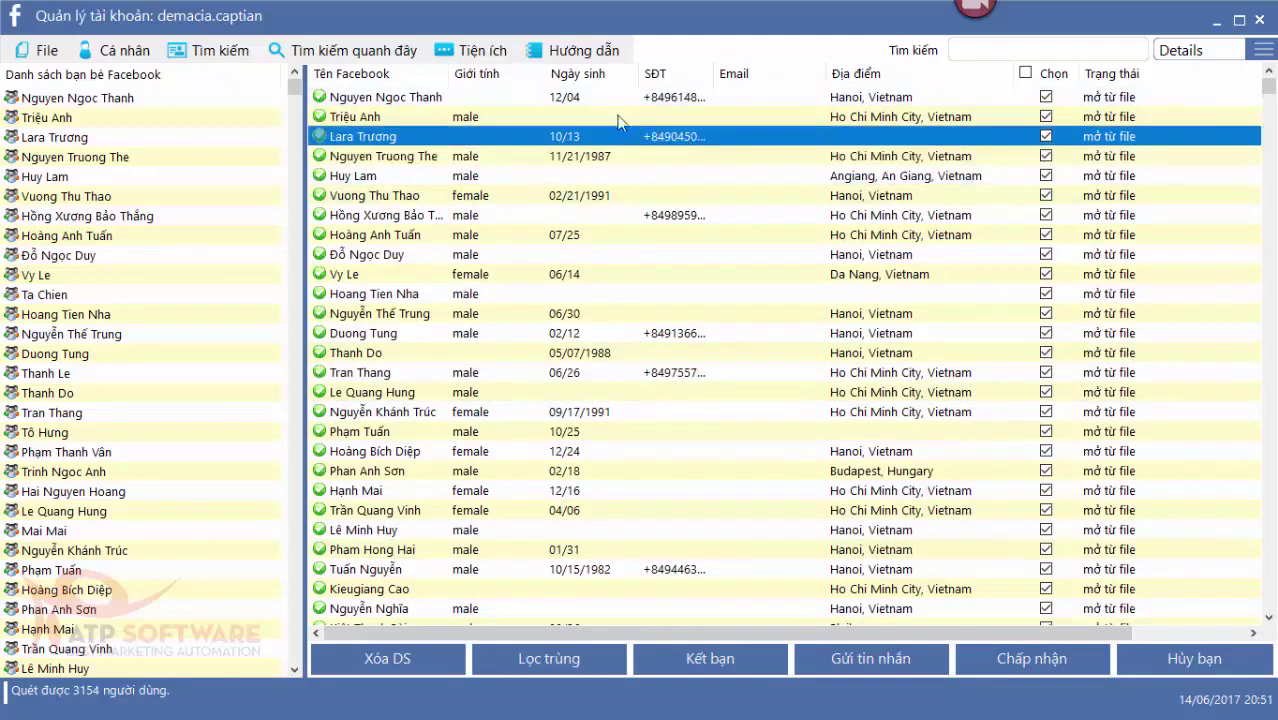
scroll(676, 260, down, 8)
scroll(551, 352, up, 8)
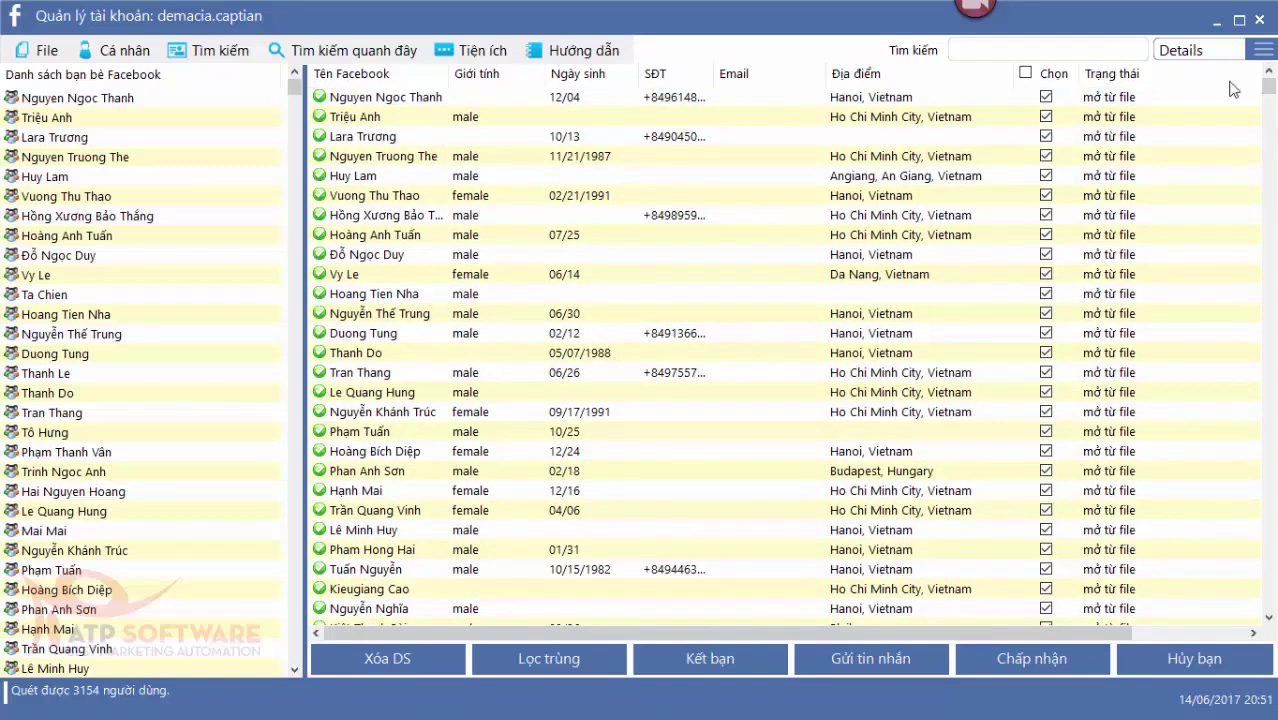
- Start unfriending all checked friends, stop the run early by closing the unfriend window, and dismiss the notification
click(645, 98)
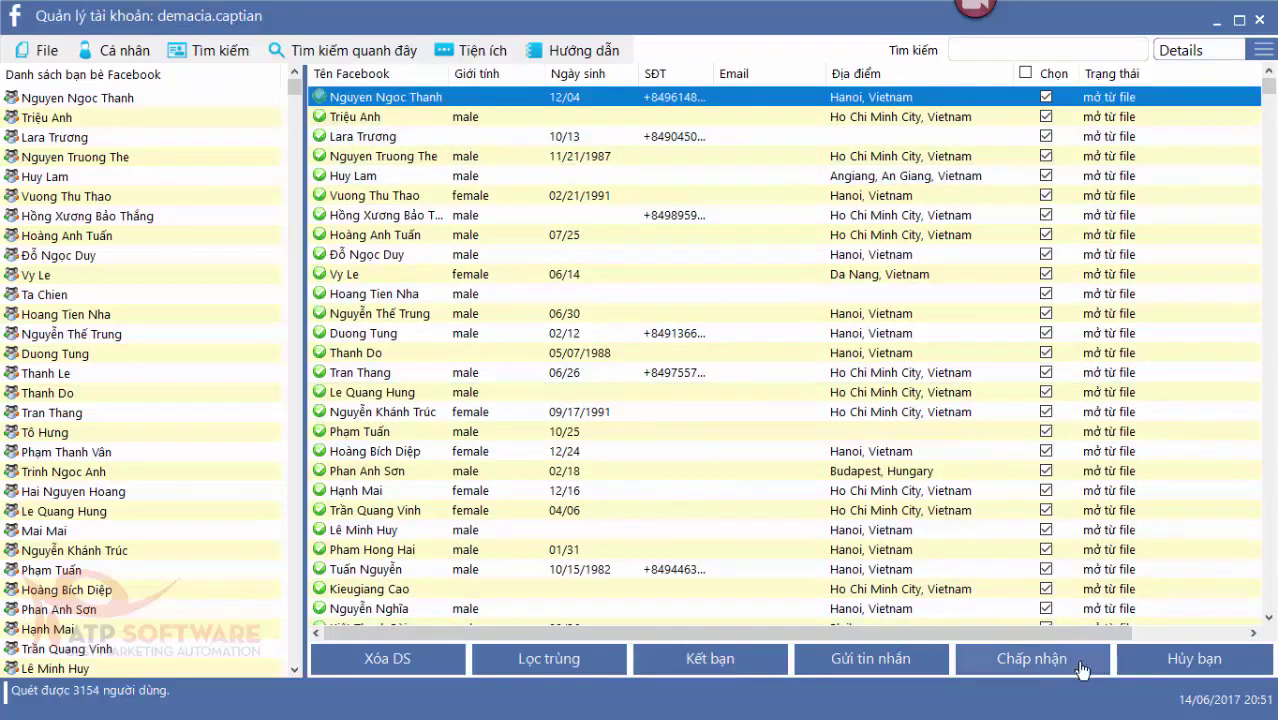
click(1136, 668)
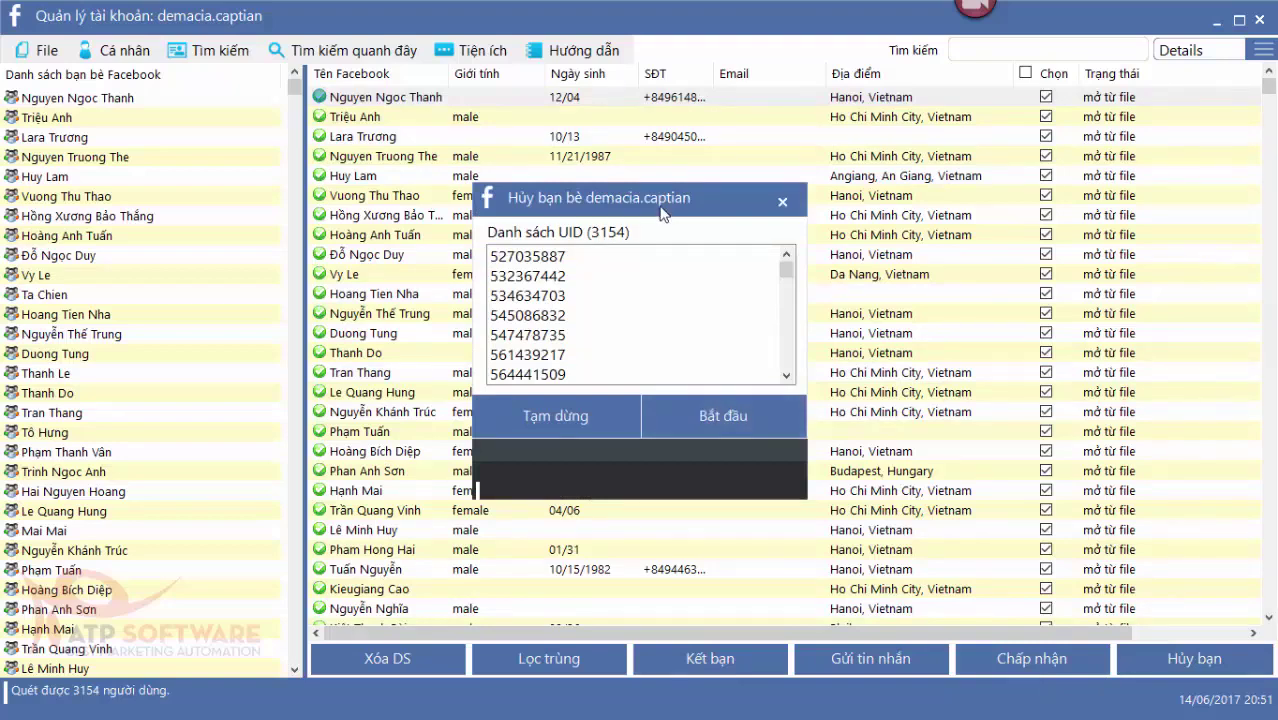
drag(578, 236, 566, 204)
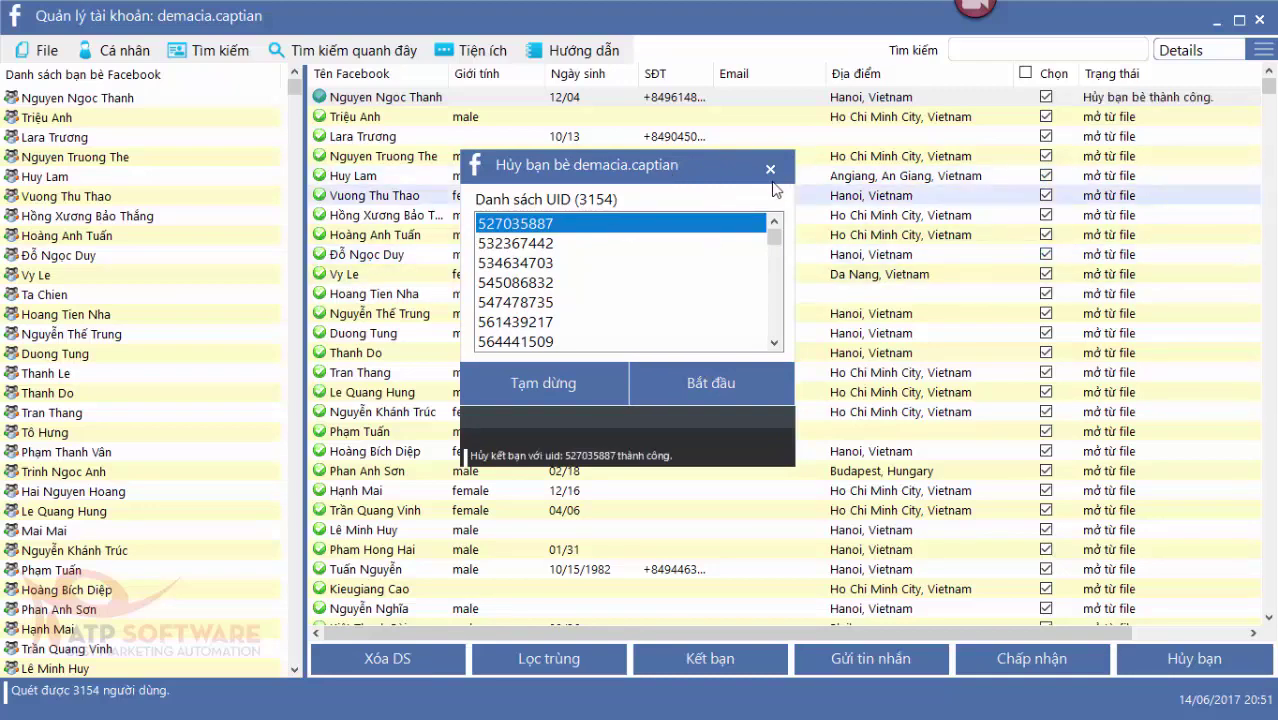
drag(704, 158, 555, 140)
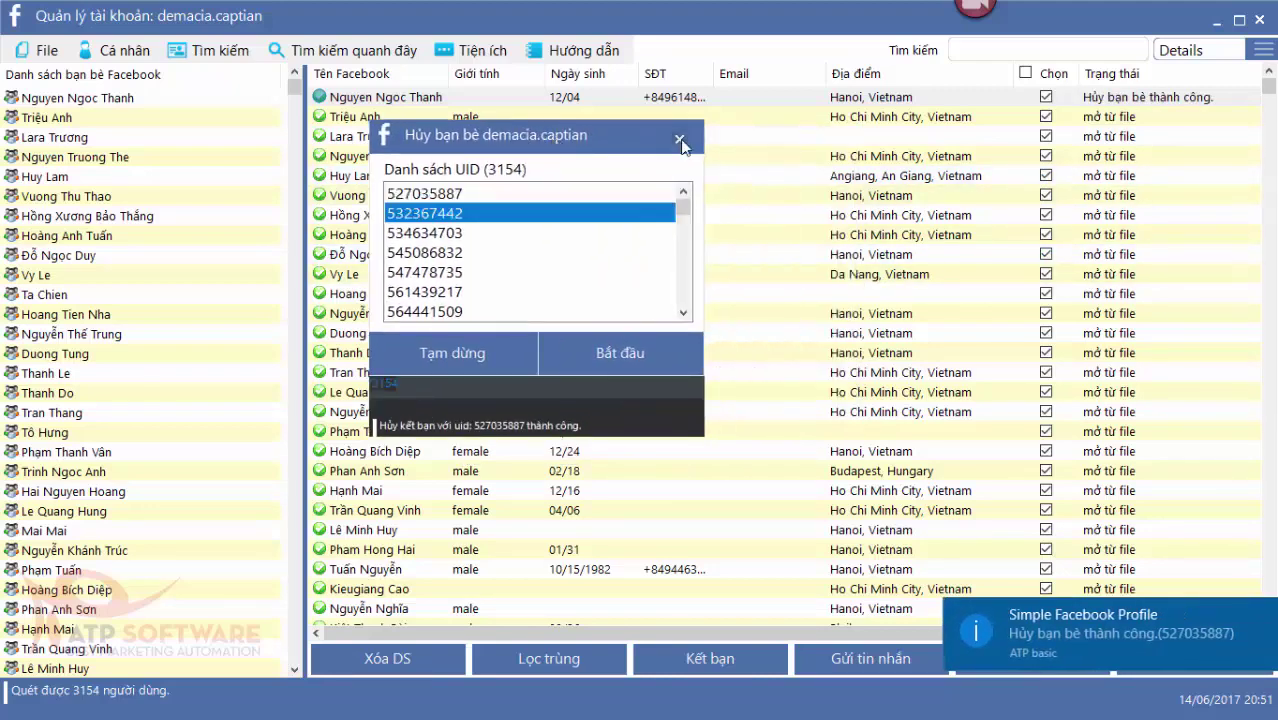
click(680, 136)
click(968, 121)
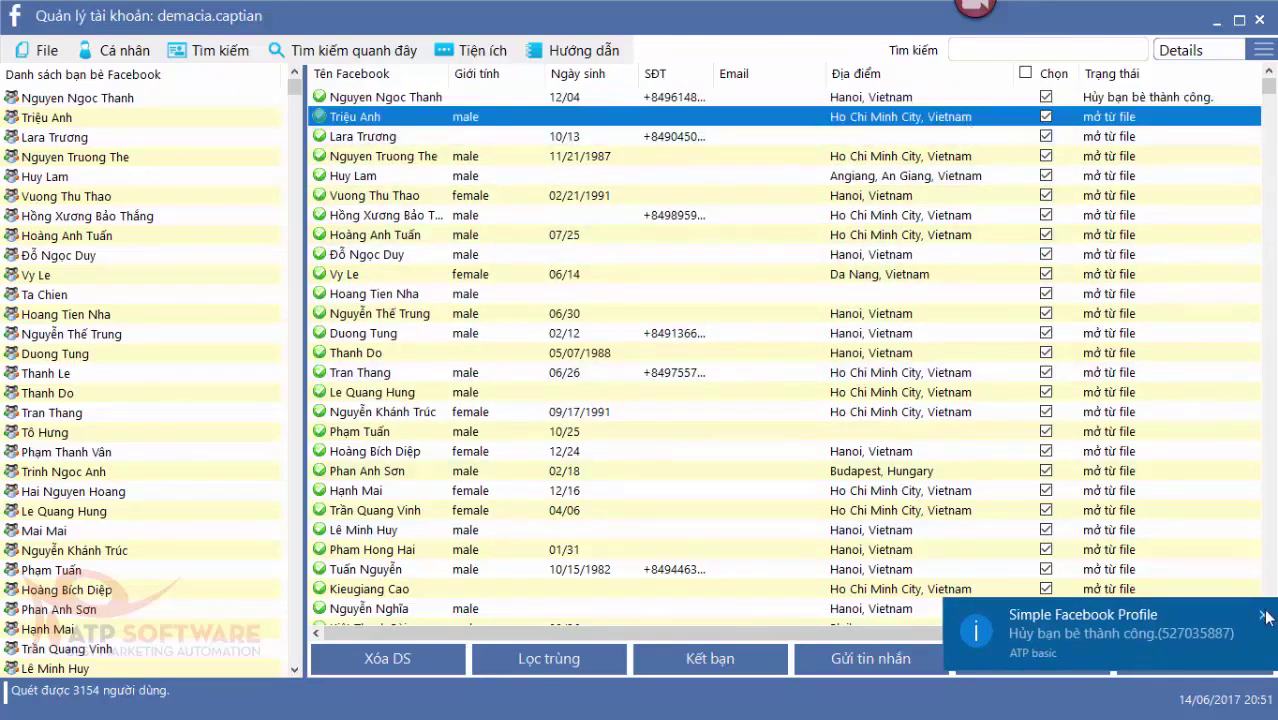
click(1263, 613)
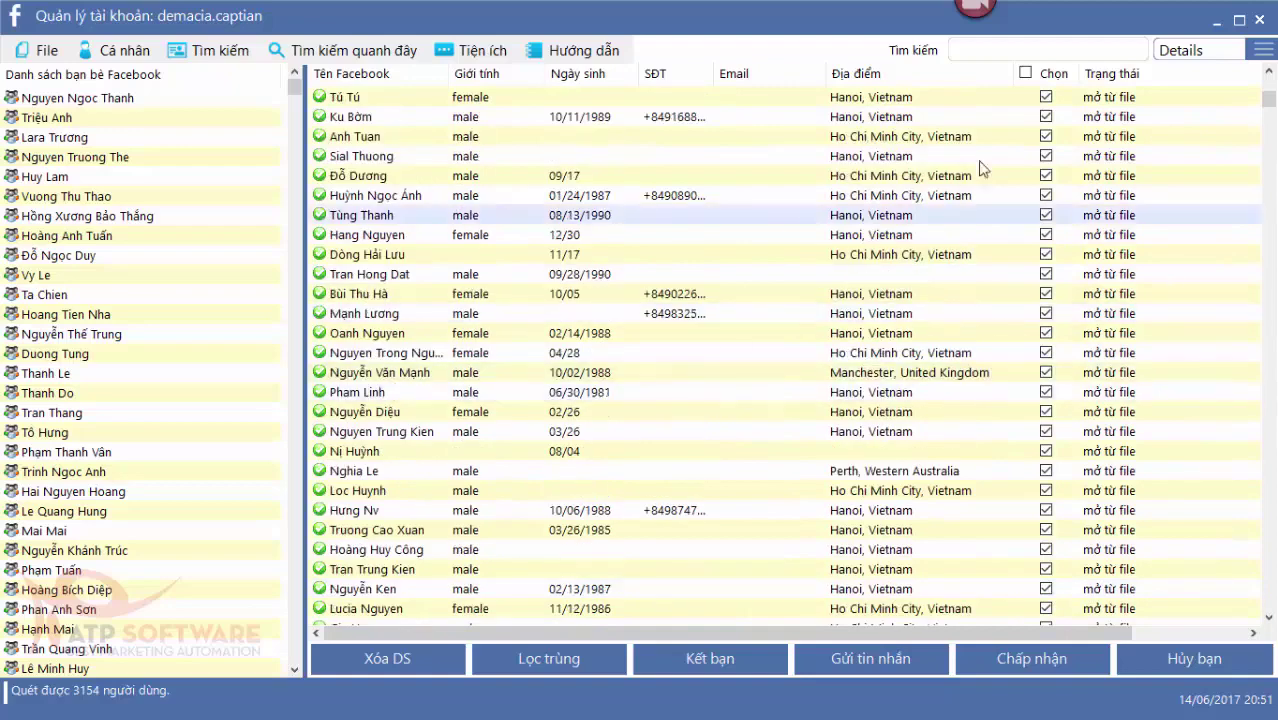
- Uncheck three consecutive friends in the loaded list and another one farther down to exclude them from unfriending
click(1046, 117)
click(1046, 156)
click(1046, 136)
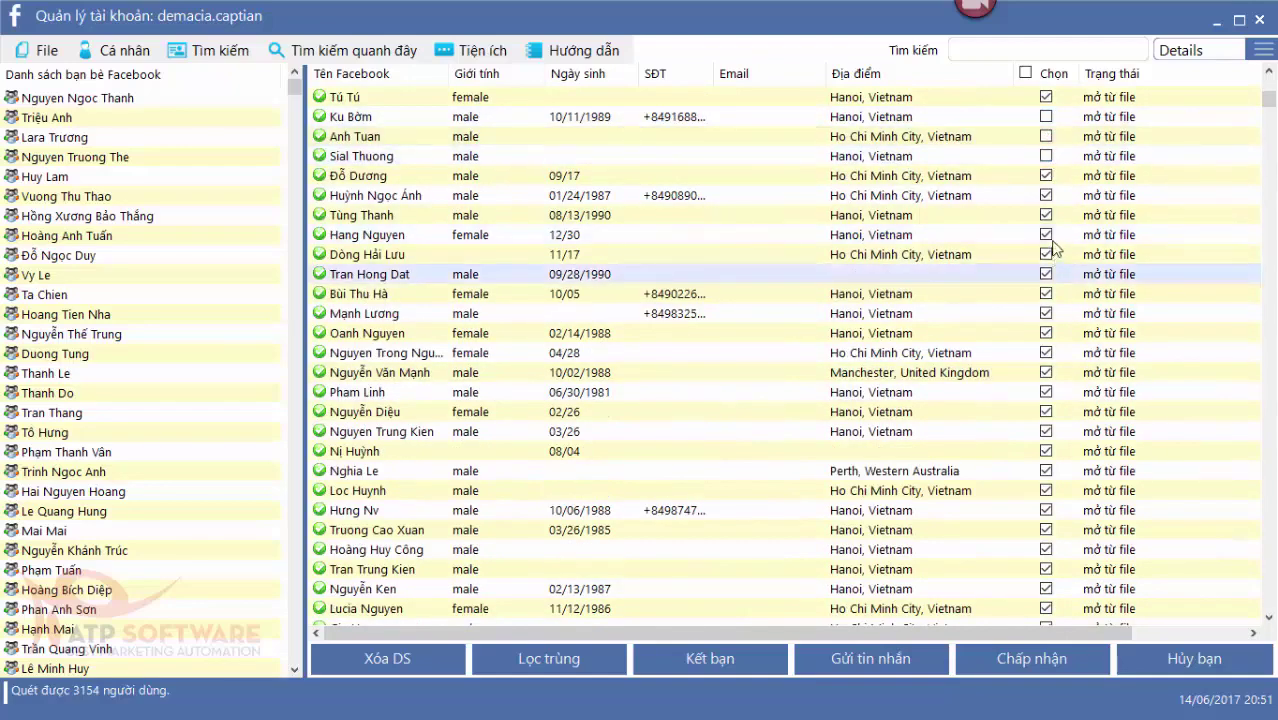
scroll(900, 300, down, 10)
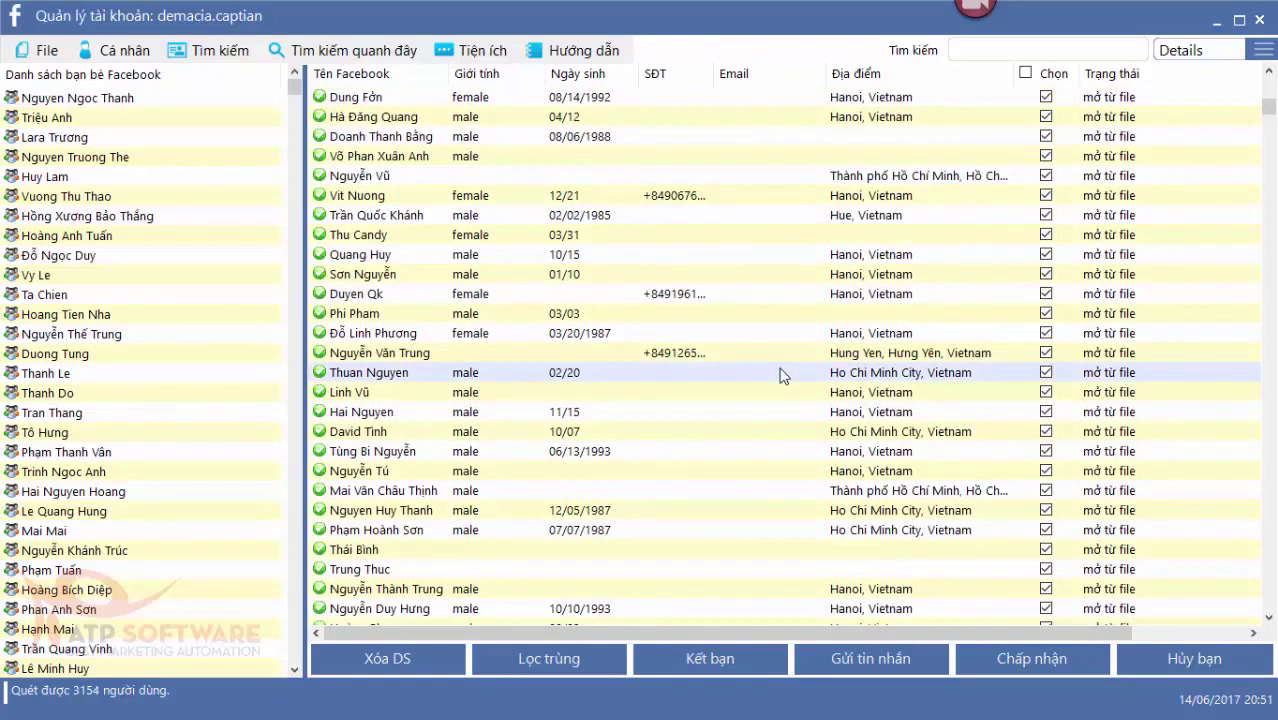
scroll(783, 375, down, 7)
click(560, 256)
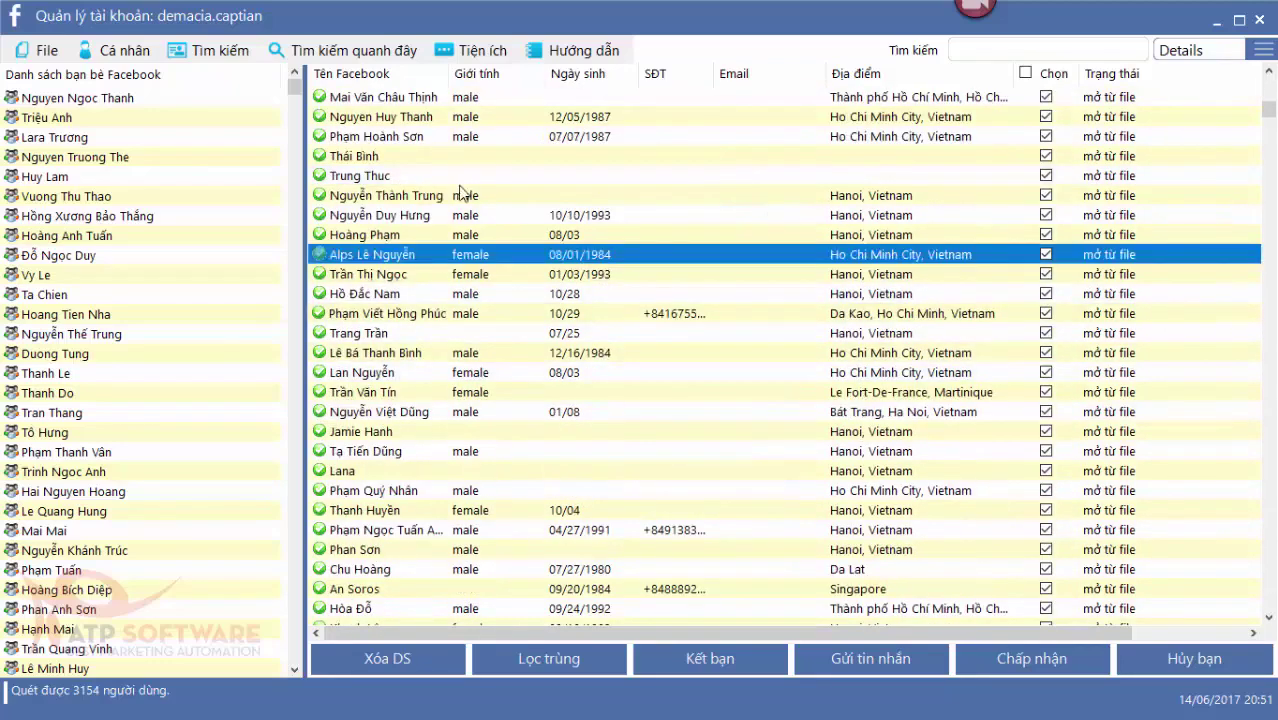
click(521, 217)
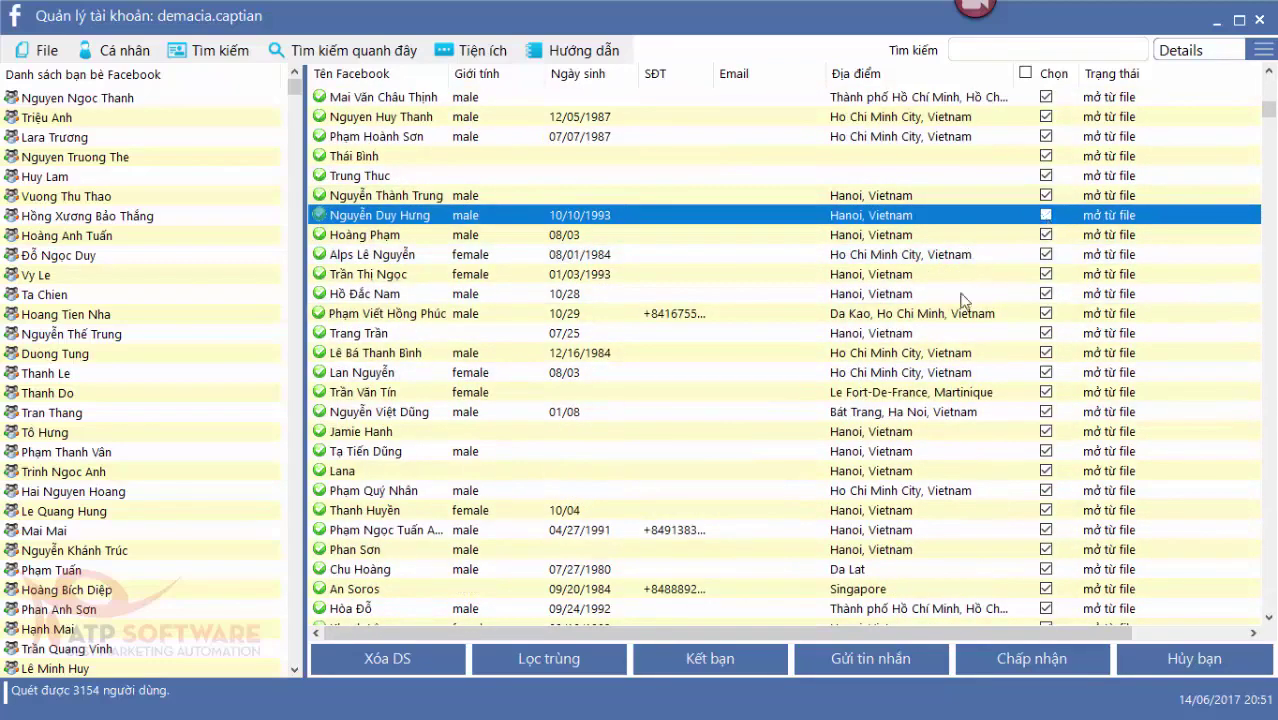
- Continue down the list and exclude further individual friends from the unfriending selection
click(938, 334)
scroll(938, 334, down, 3)
scroll(686, 392, down, 5)
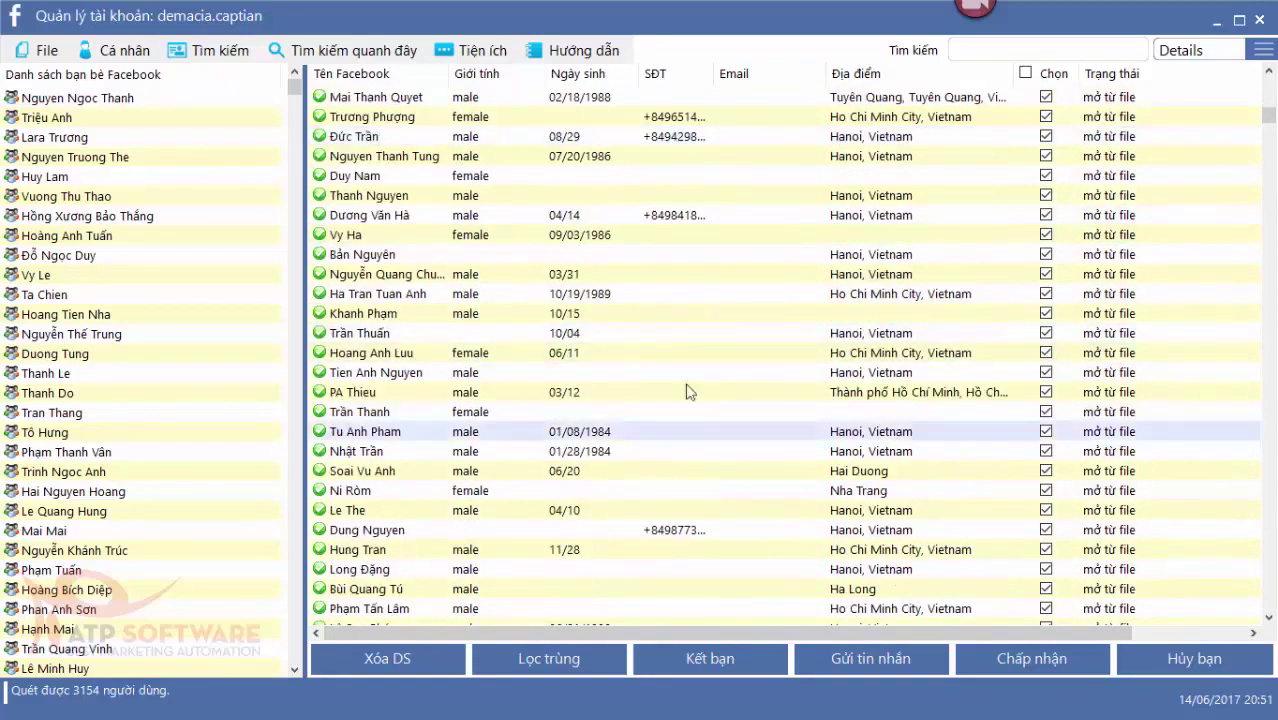
click(690, 372)
scroll(740, 400, up, 4)
click(1046, 373)
scroll(750, 358, down, 3)
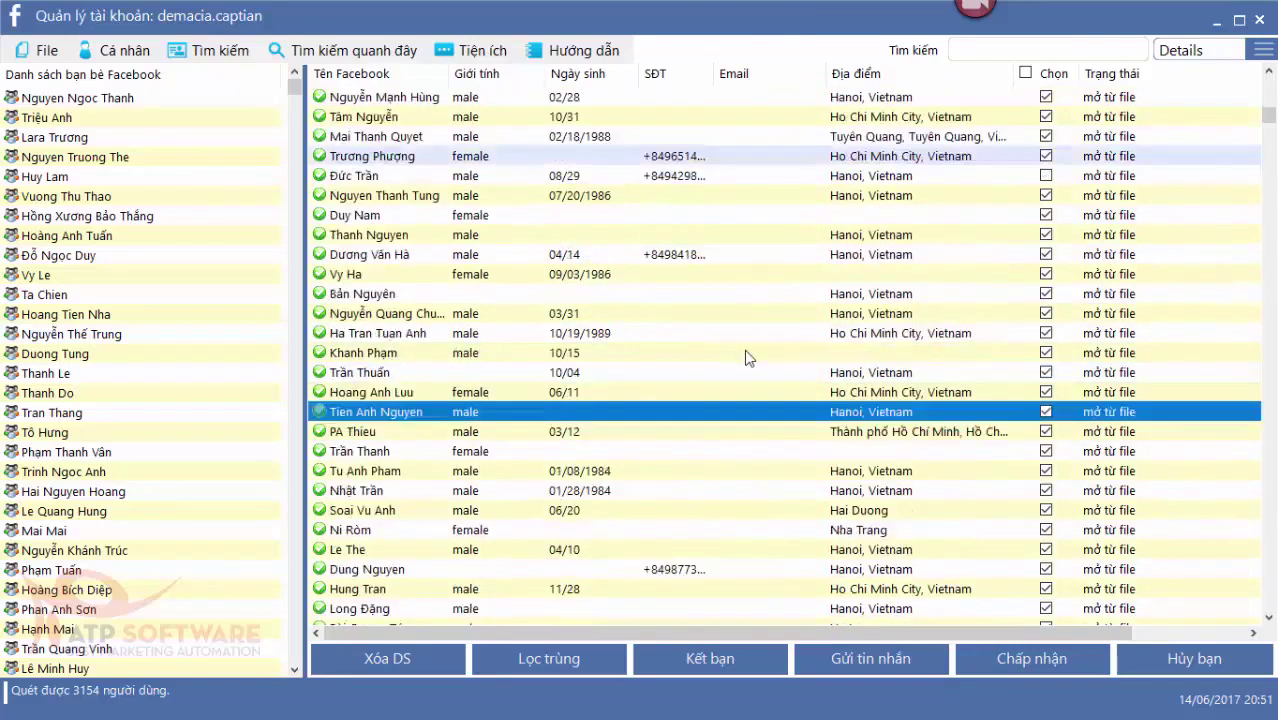
scroll(790, 358, up, 8)
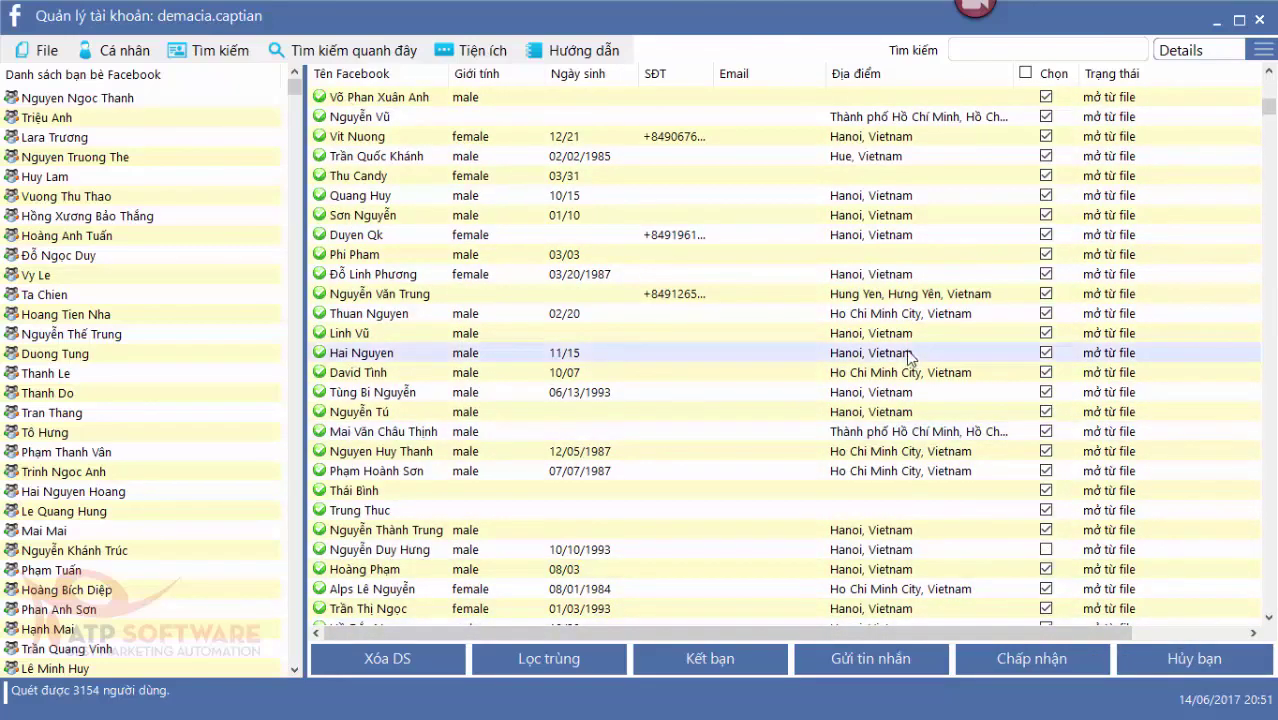
- Open unfriending for the remaining checked friends, review the UID list, run it briefly and close the unfriend window
click(1170, 658)
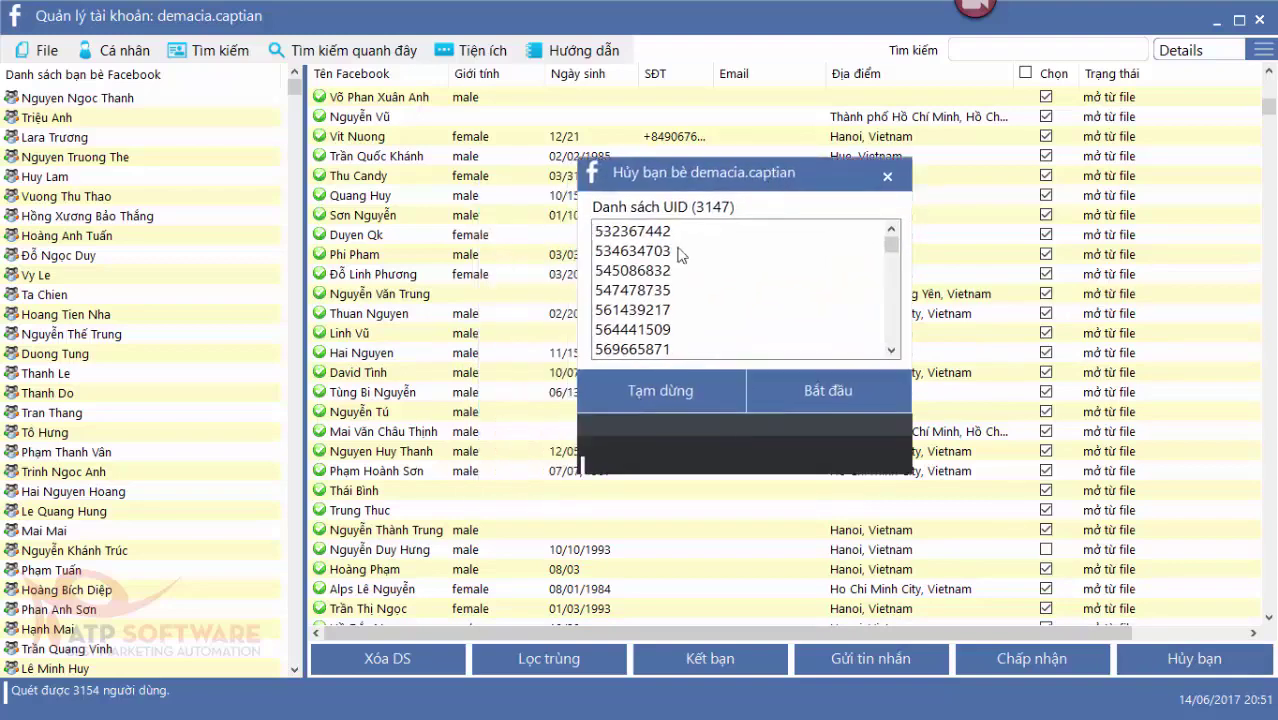
click(773, 275)
click(764, 256)
scroll(763, 294, down, 10)
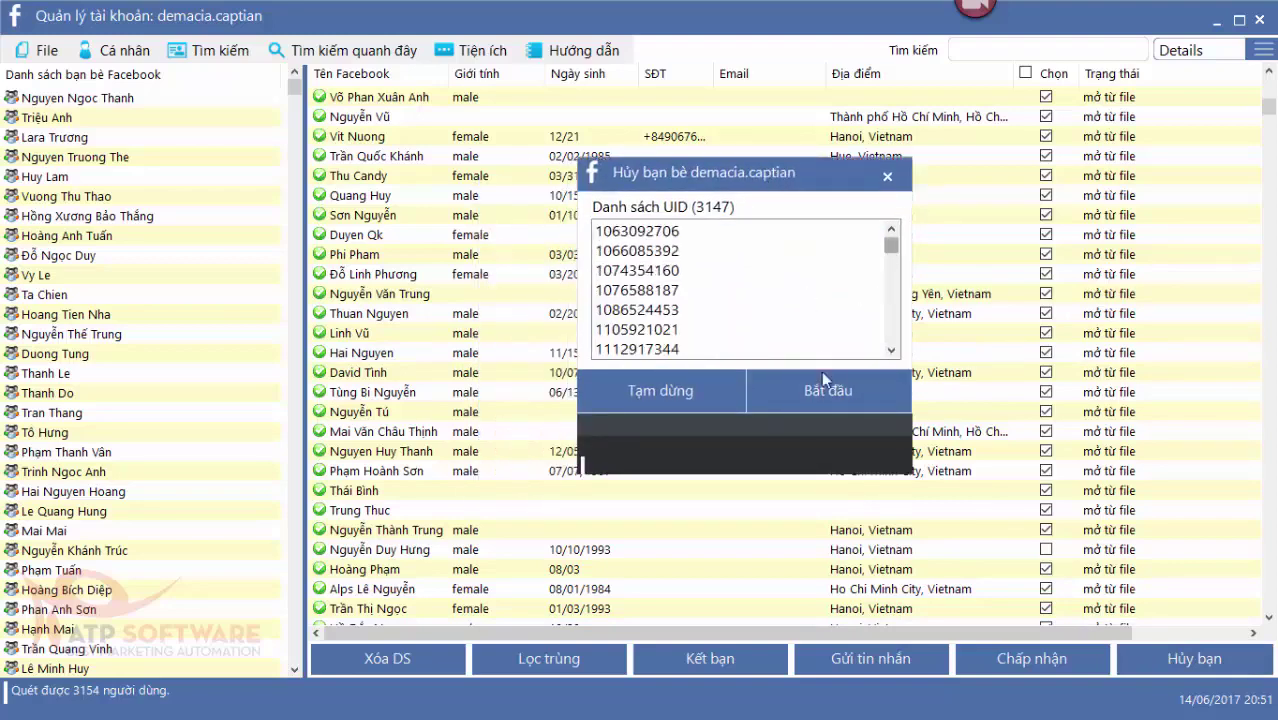
drag(745, 169, 783, 126)
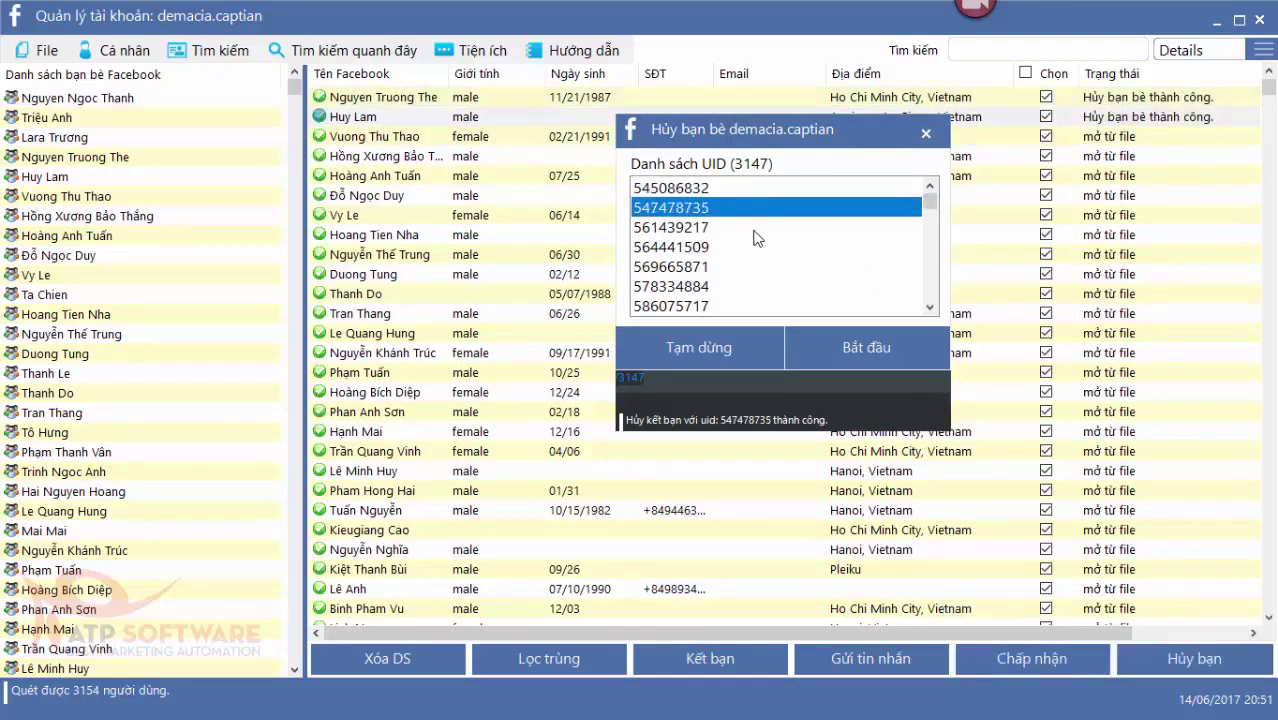
click(925, 133)
- Restore the account manager from full screen, dismiss the notification, minimise it and bring the Notepad guide forward
double_click(688, 12)
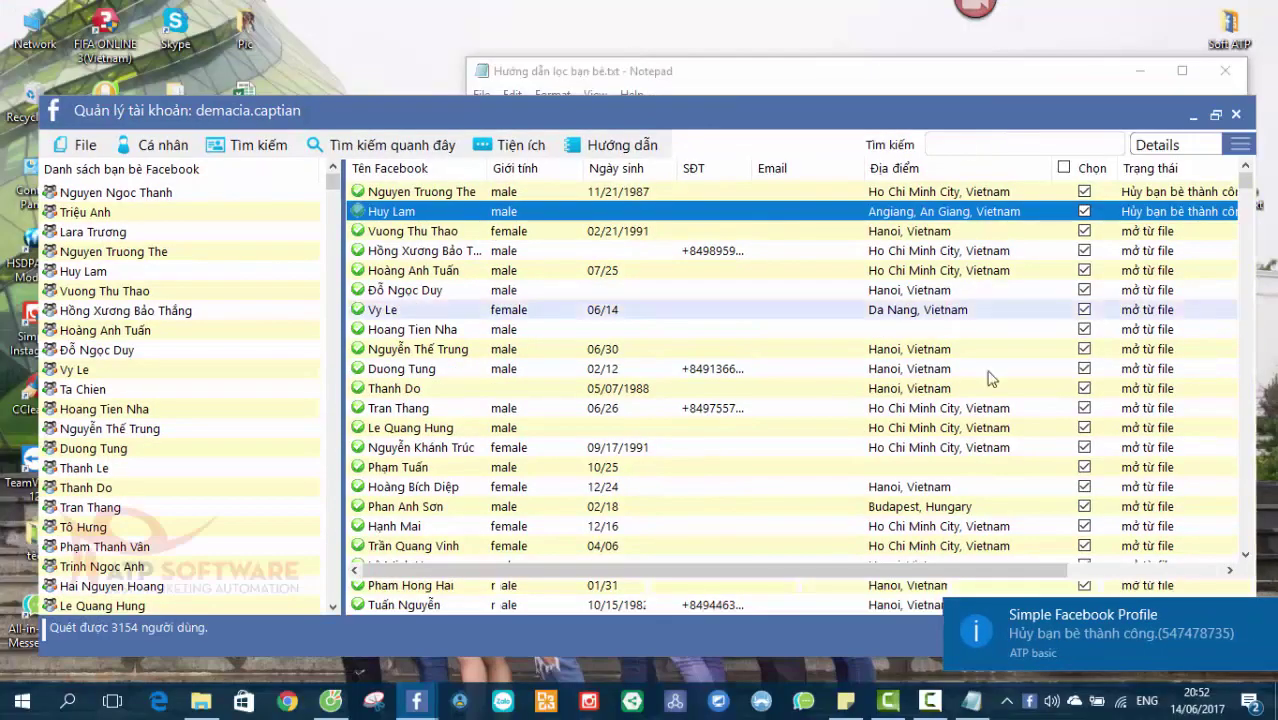
click(1263, 617)
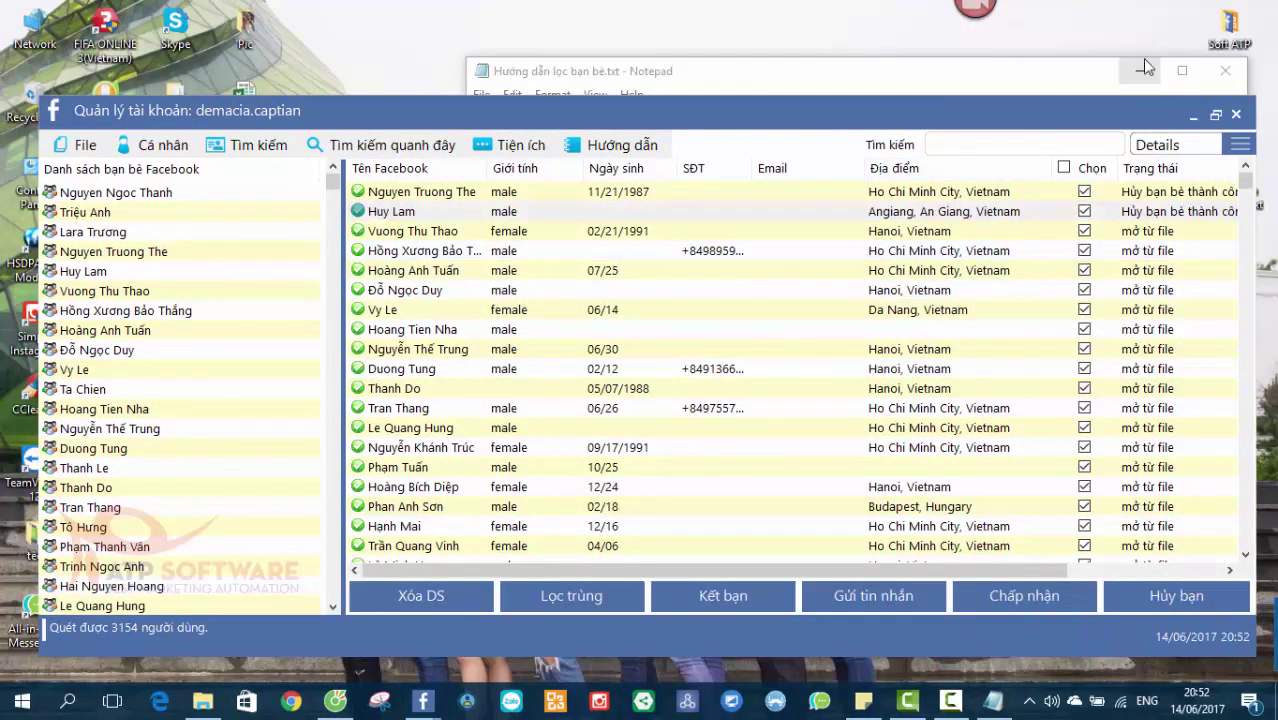
click(1193, 115)
drag(786, 84, 609, 71)
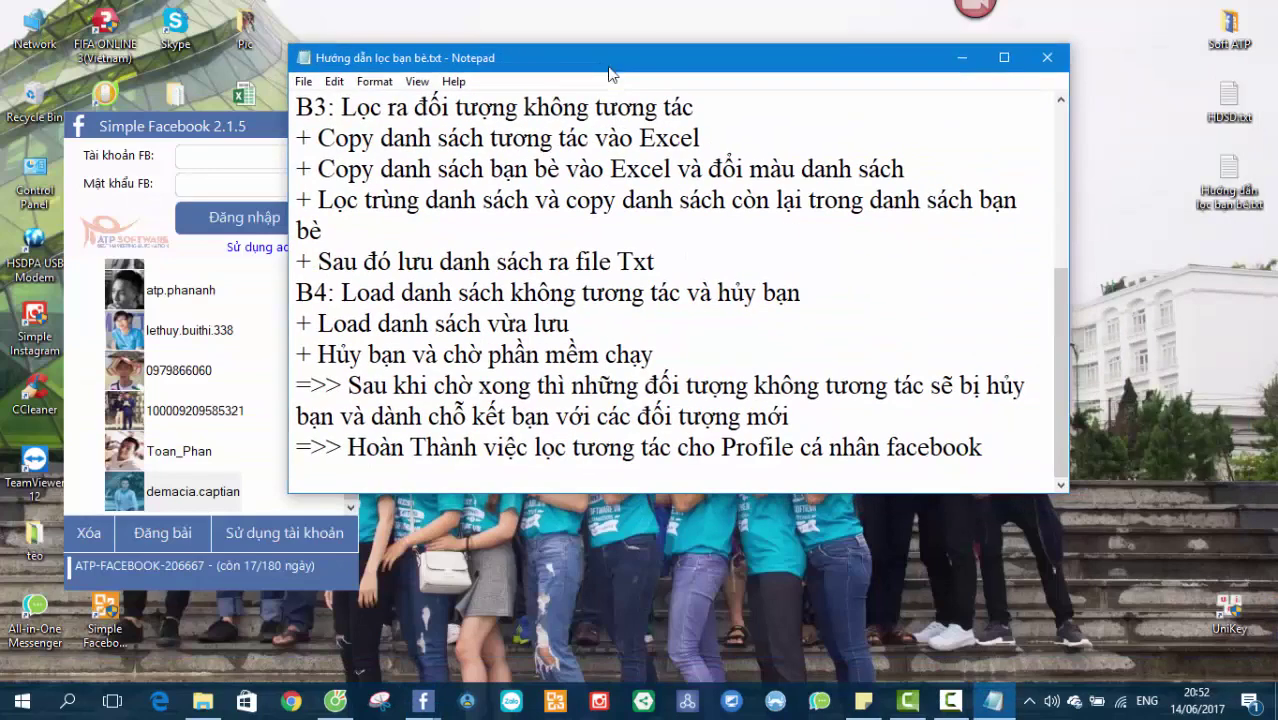
- Review the guide's closing notes on freeing space for new friends and completing the interaction filtering of the personal profile
drag(628, 393, 982, 386)
click(820, 411)
drag(409, 416, 796, 416)
click(800, 418)
drag(464, 447, 997, 440)
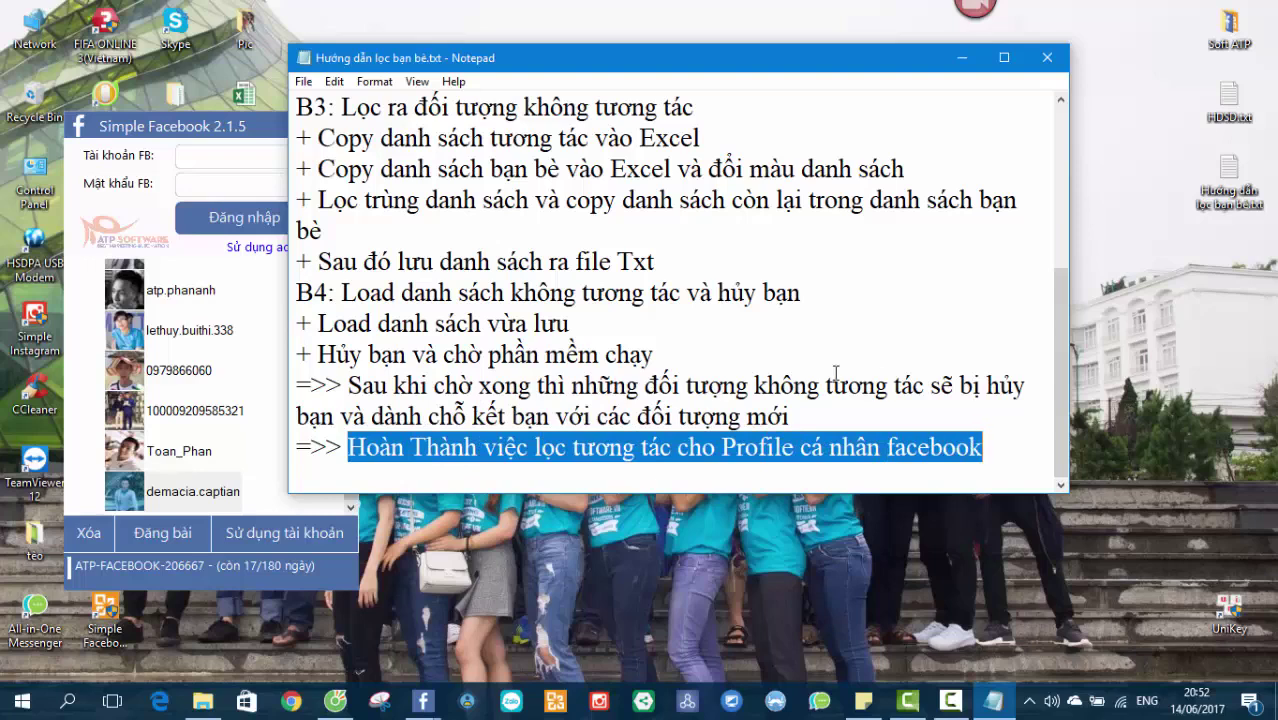
click(778, 362)
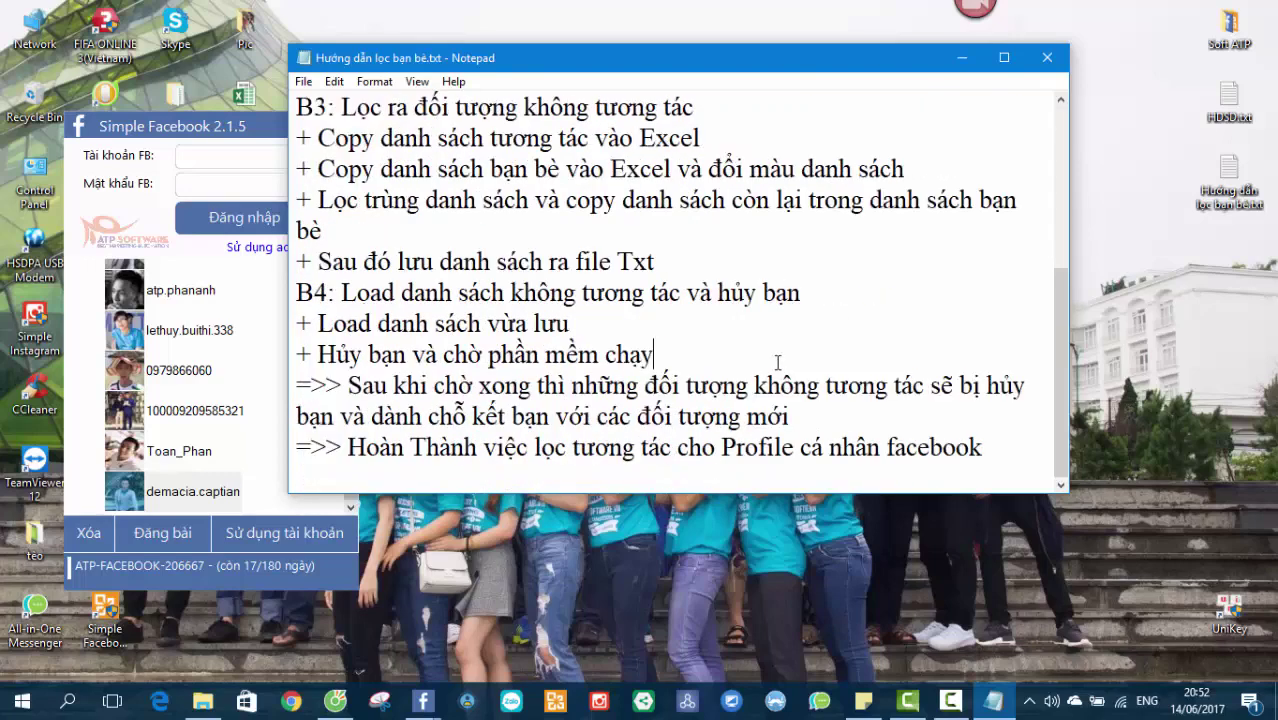
drag(367, 447, 762, 450)
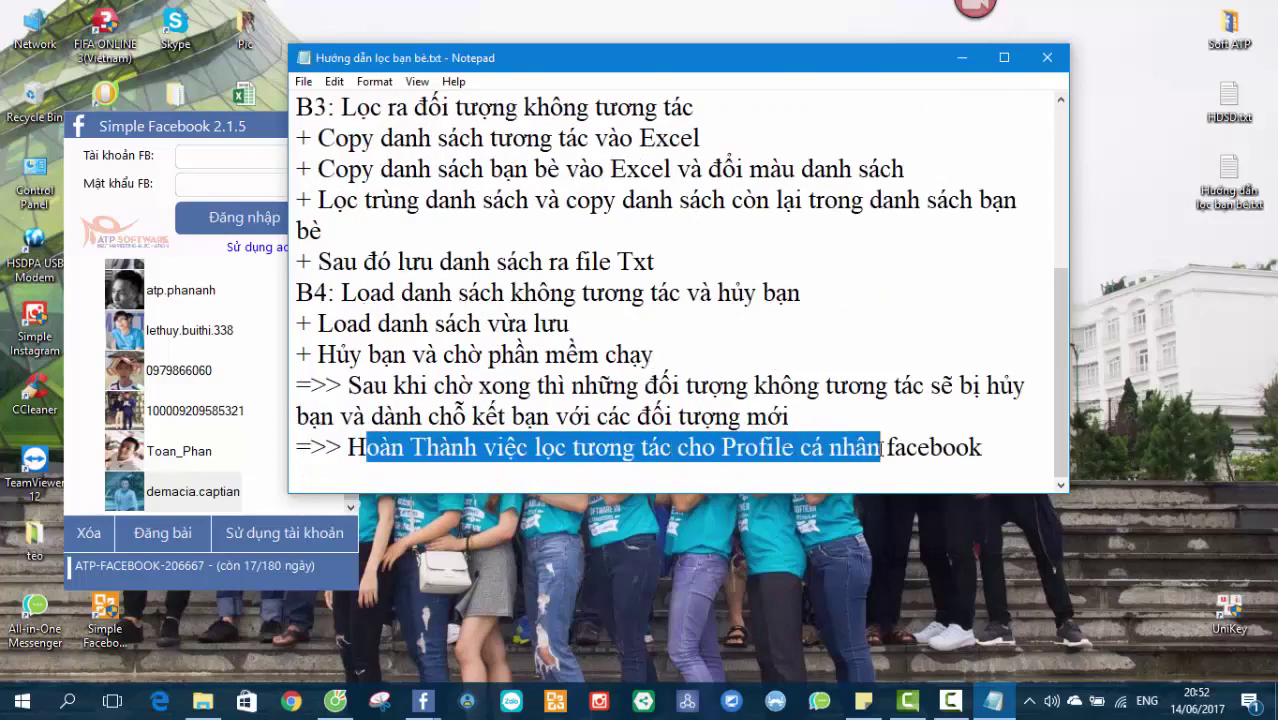
click(900, 412)
scroll(743, 325, up, 4)
scroll(745, 315, down, 4)
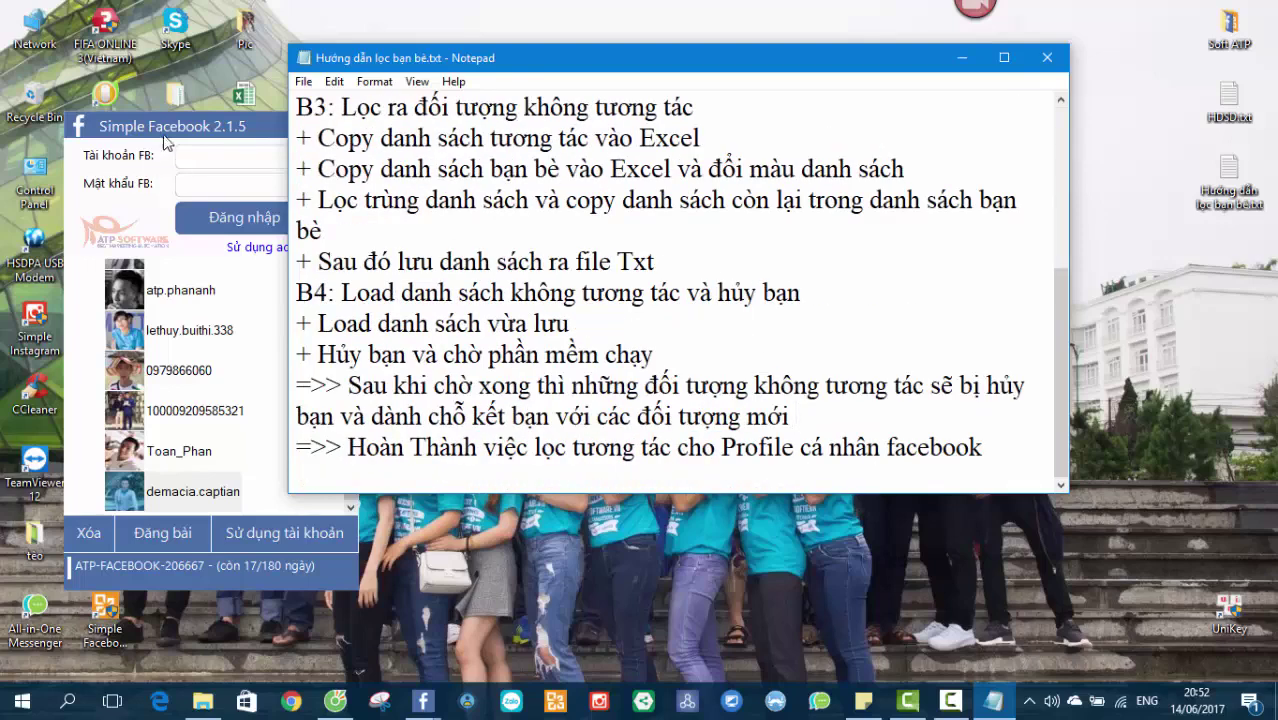
- Arrange the Simple Facebook launcher and the Notepad guide side by side and skim the guide's steps once more
drag(165, 143, 166, 75)
click(1176, 283)
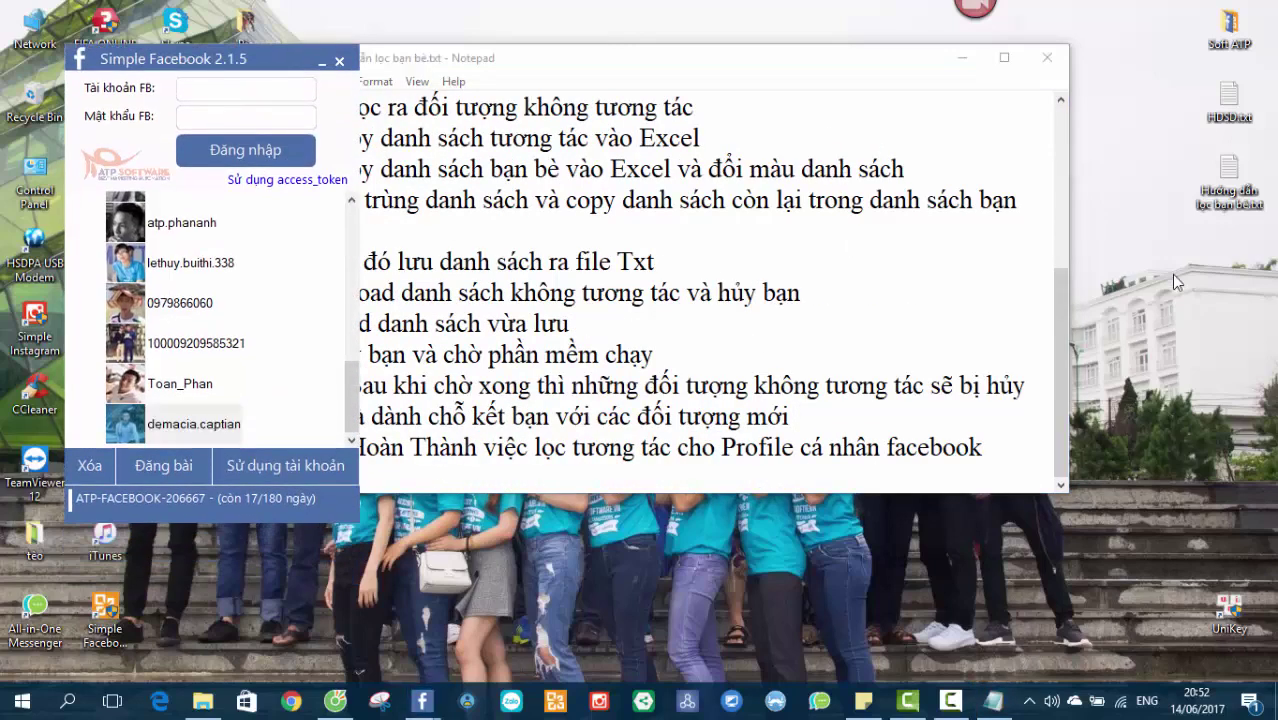
drag(590, 70, 784, 62)
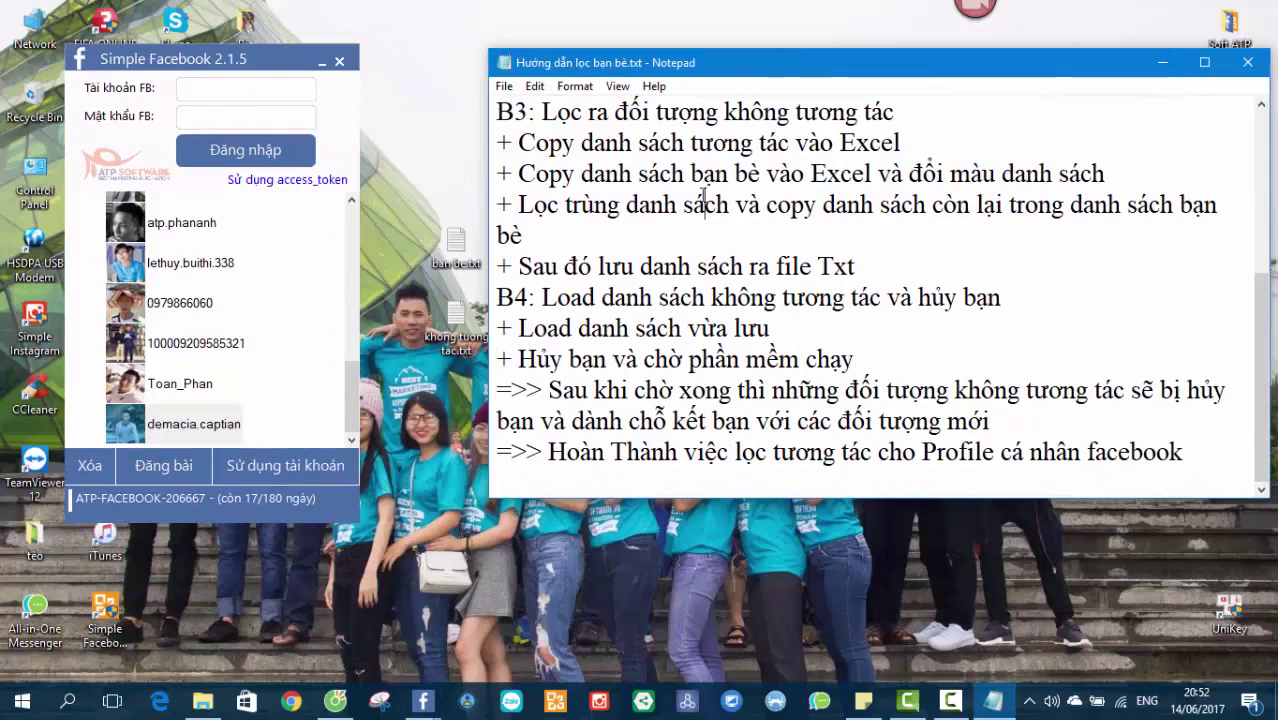
scroll(778, 348, up, 4)
scroll(697, 361, down, 4)
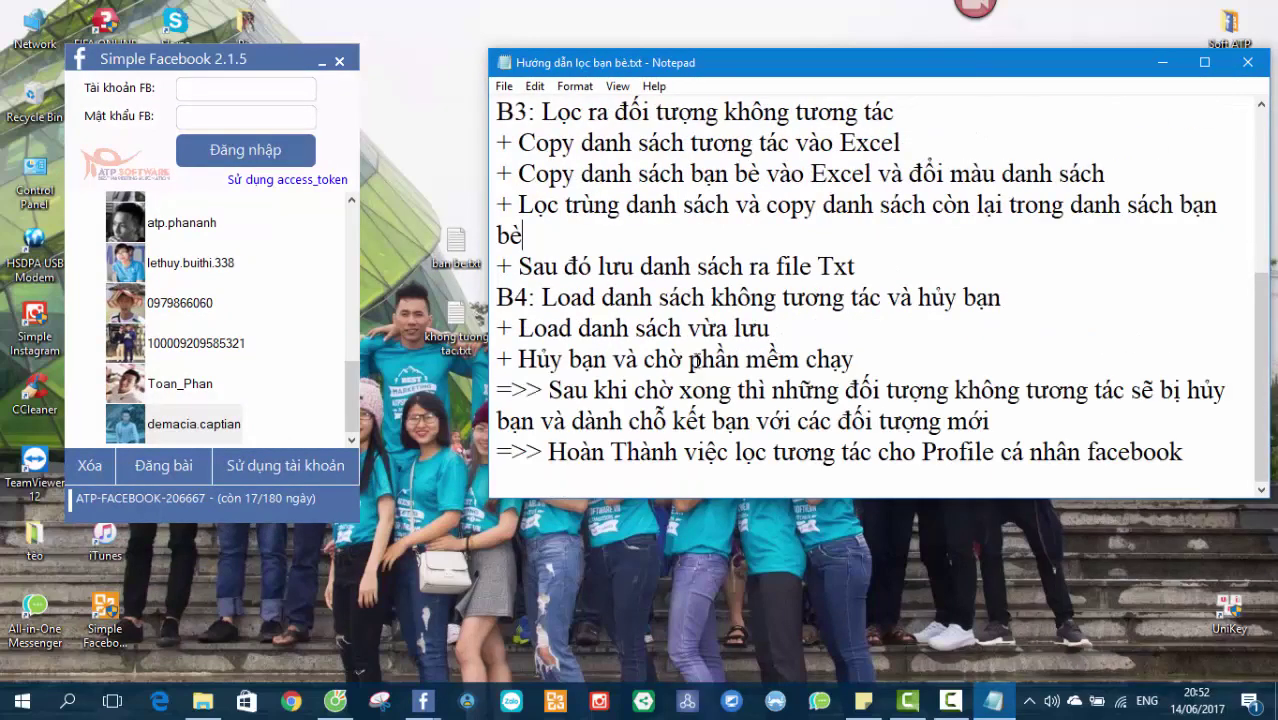